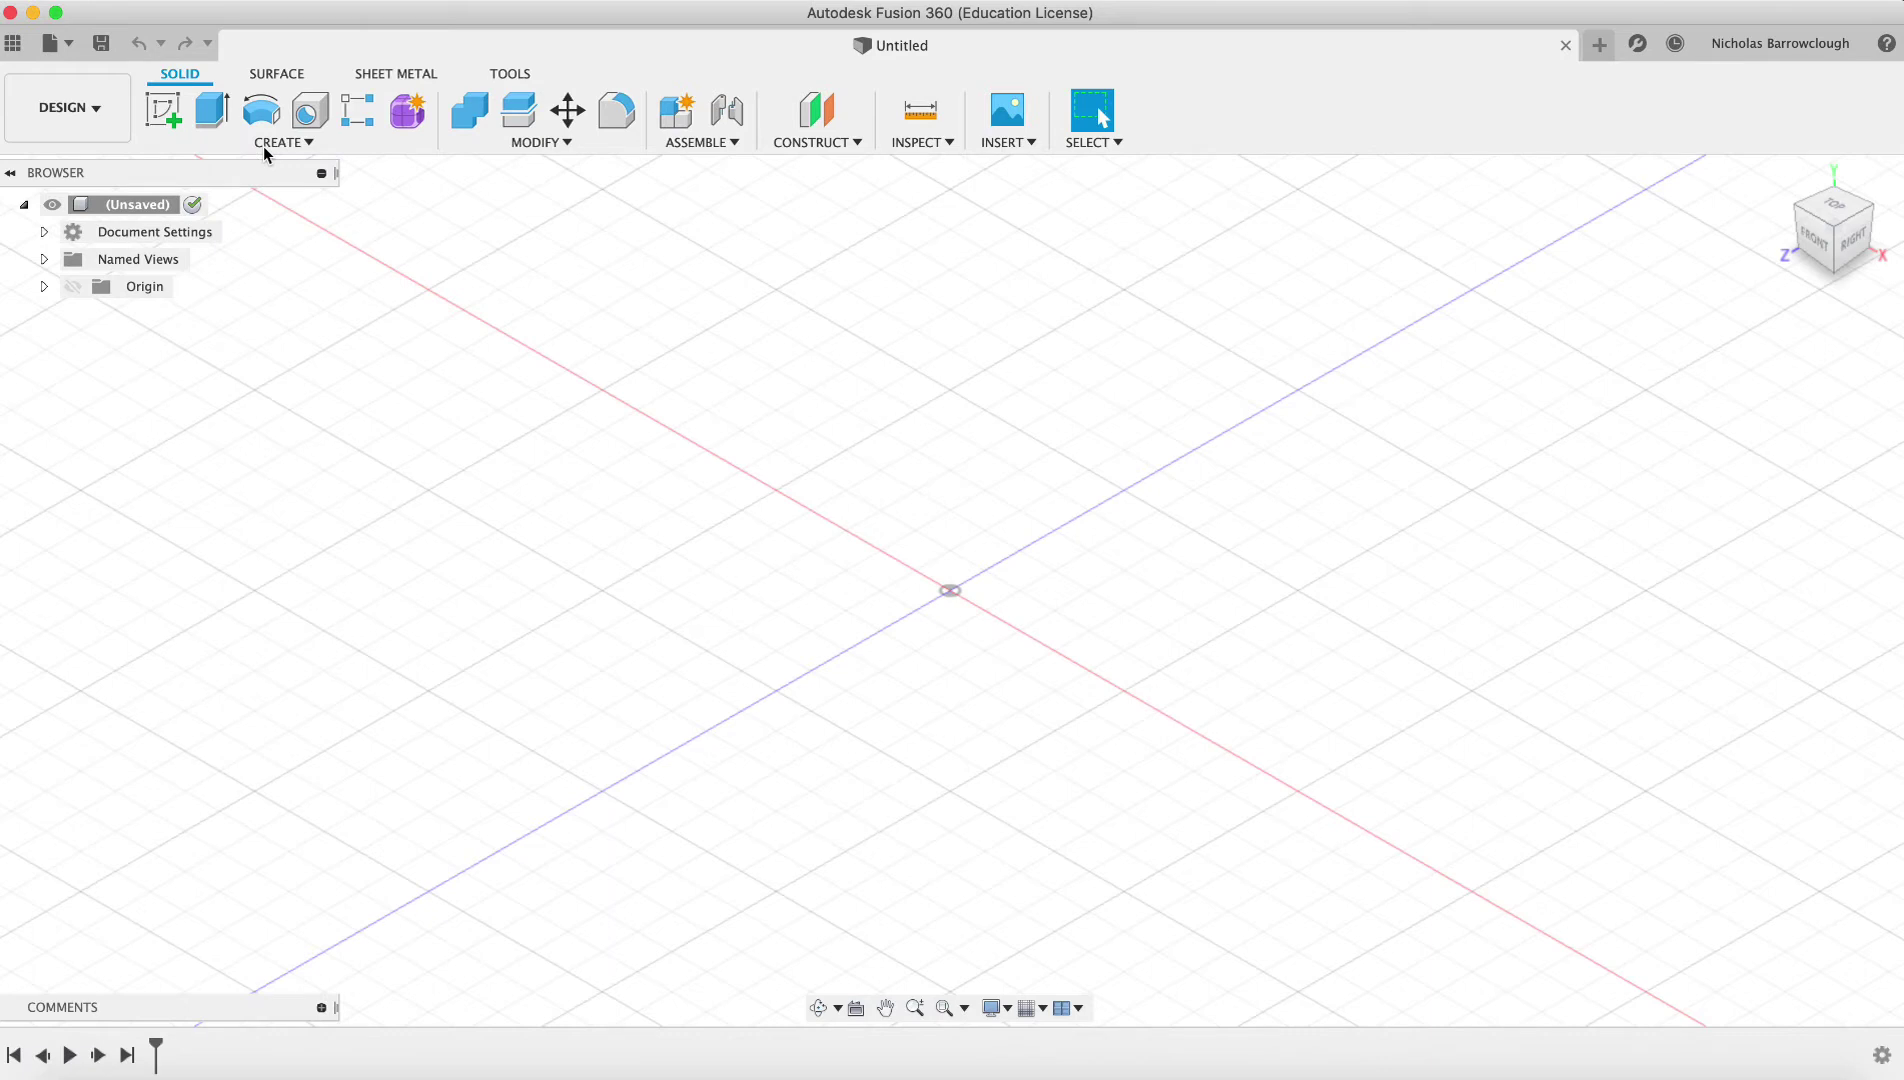
Step: Start a new Form and show the origin planes and axes
{"action": "left_click", "coordinate": [414, 119]}
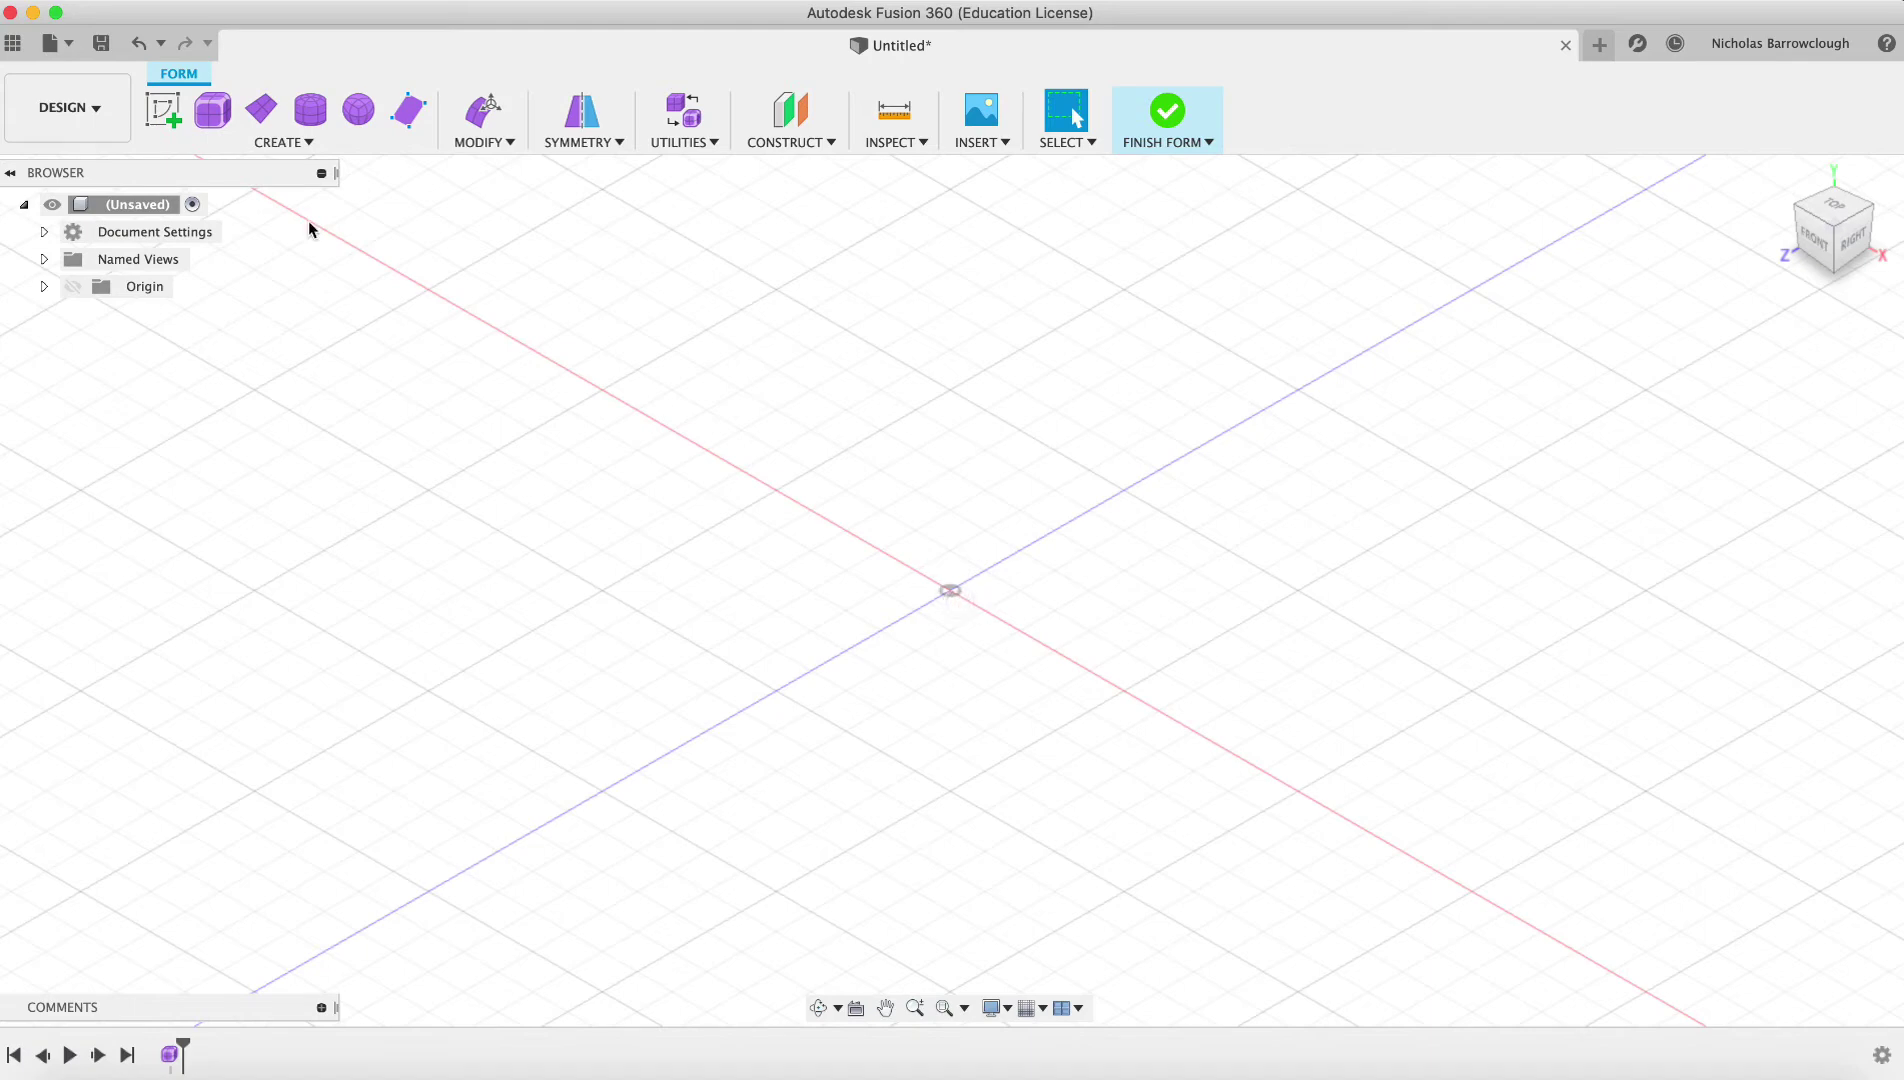
{"action": "left_click", "coordinate": [915, 1007]}
{"action": "left_click_drag", "start_coordinate": [1011, 654], "coordinate": [1005, 522]}
{"action": "key", "text": "Escape"}
{"action": "left_click", "coordinate": [77, 289]}
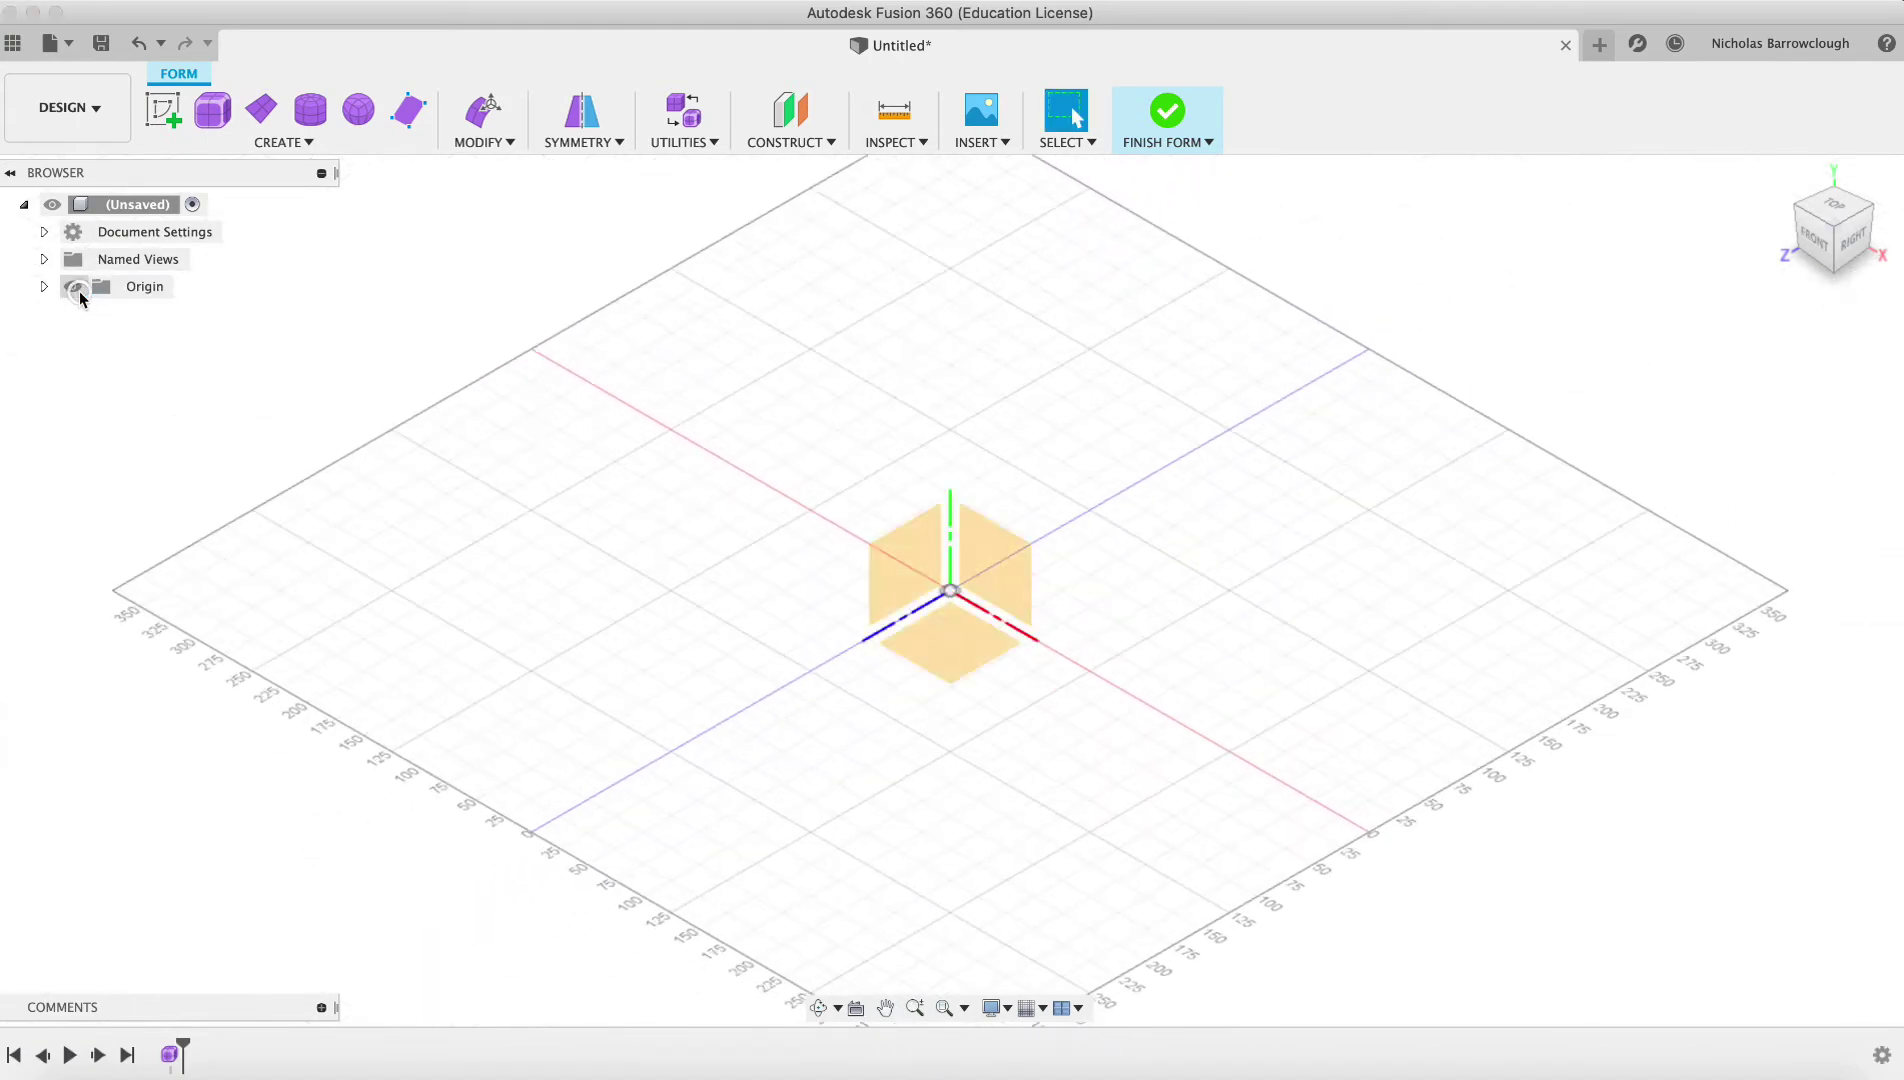
Step: Create a form box centred at the origin on the ground plane, 150 mm long, 200 mm wide and about 123 mm high
{"action": "left_click", "coordinate": [212, 109]}
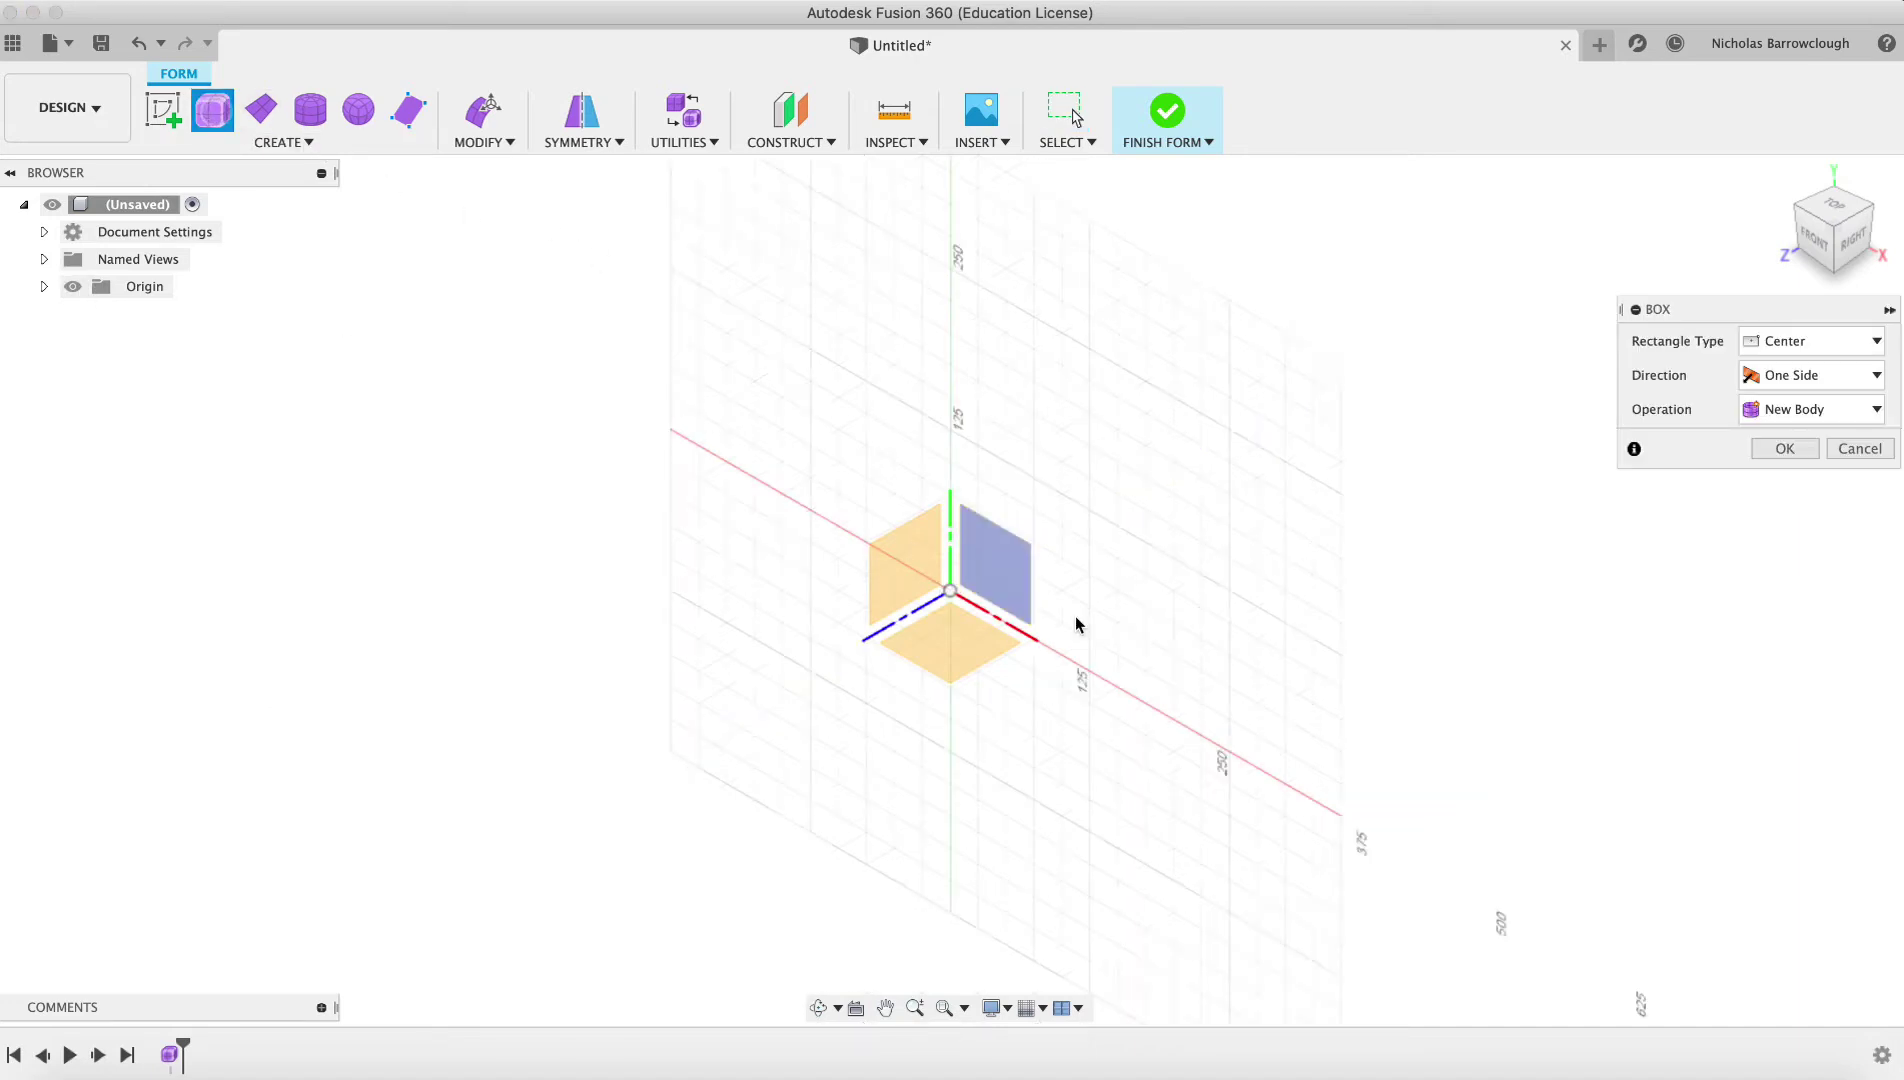
{"action": "left_click", "coordinate": [967, 640]}
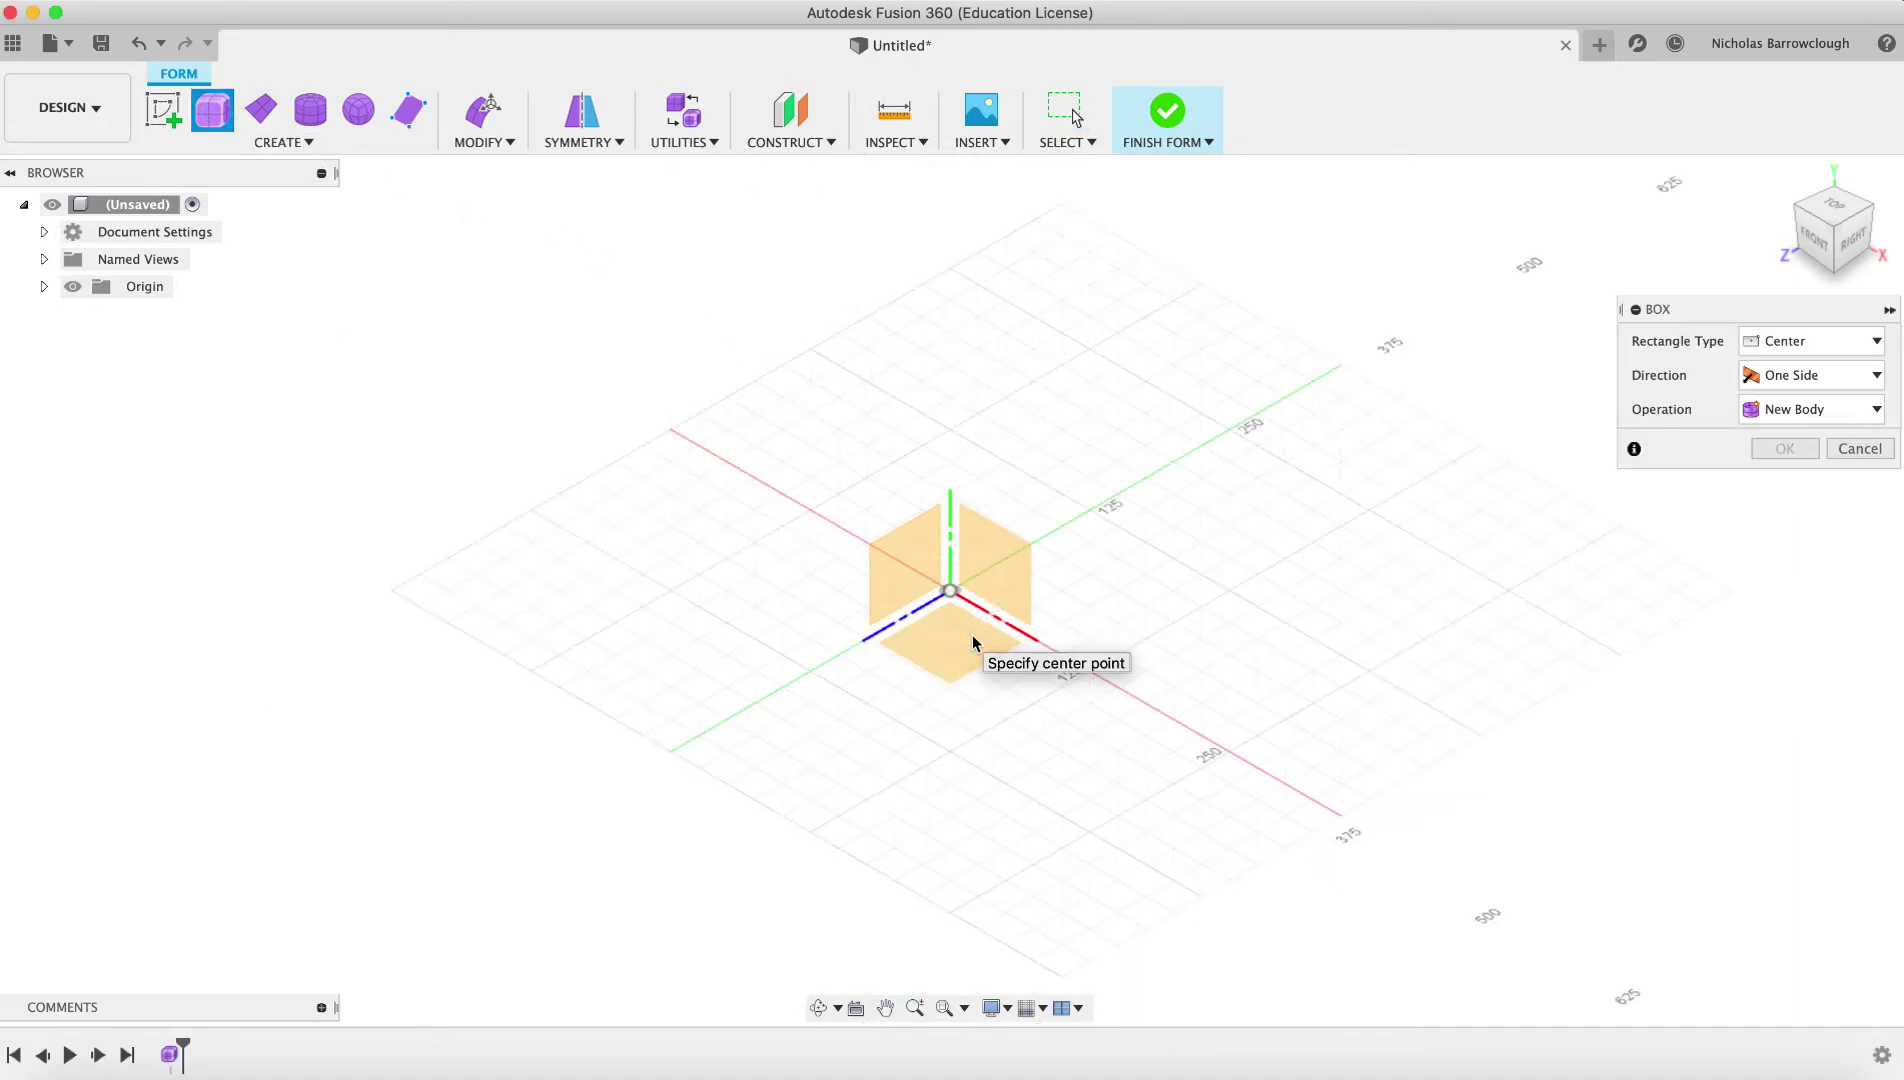
{"action": "left_click", "coordinate": [950, 590]}
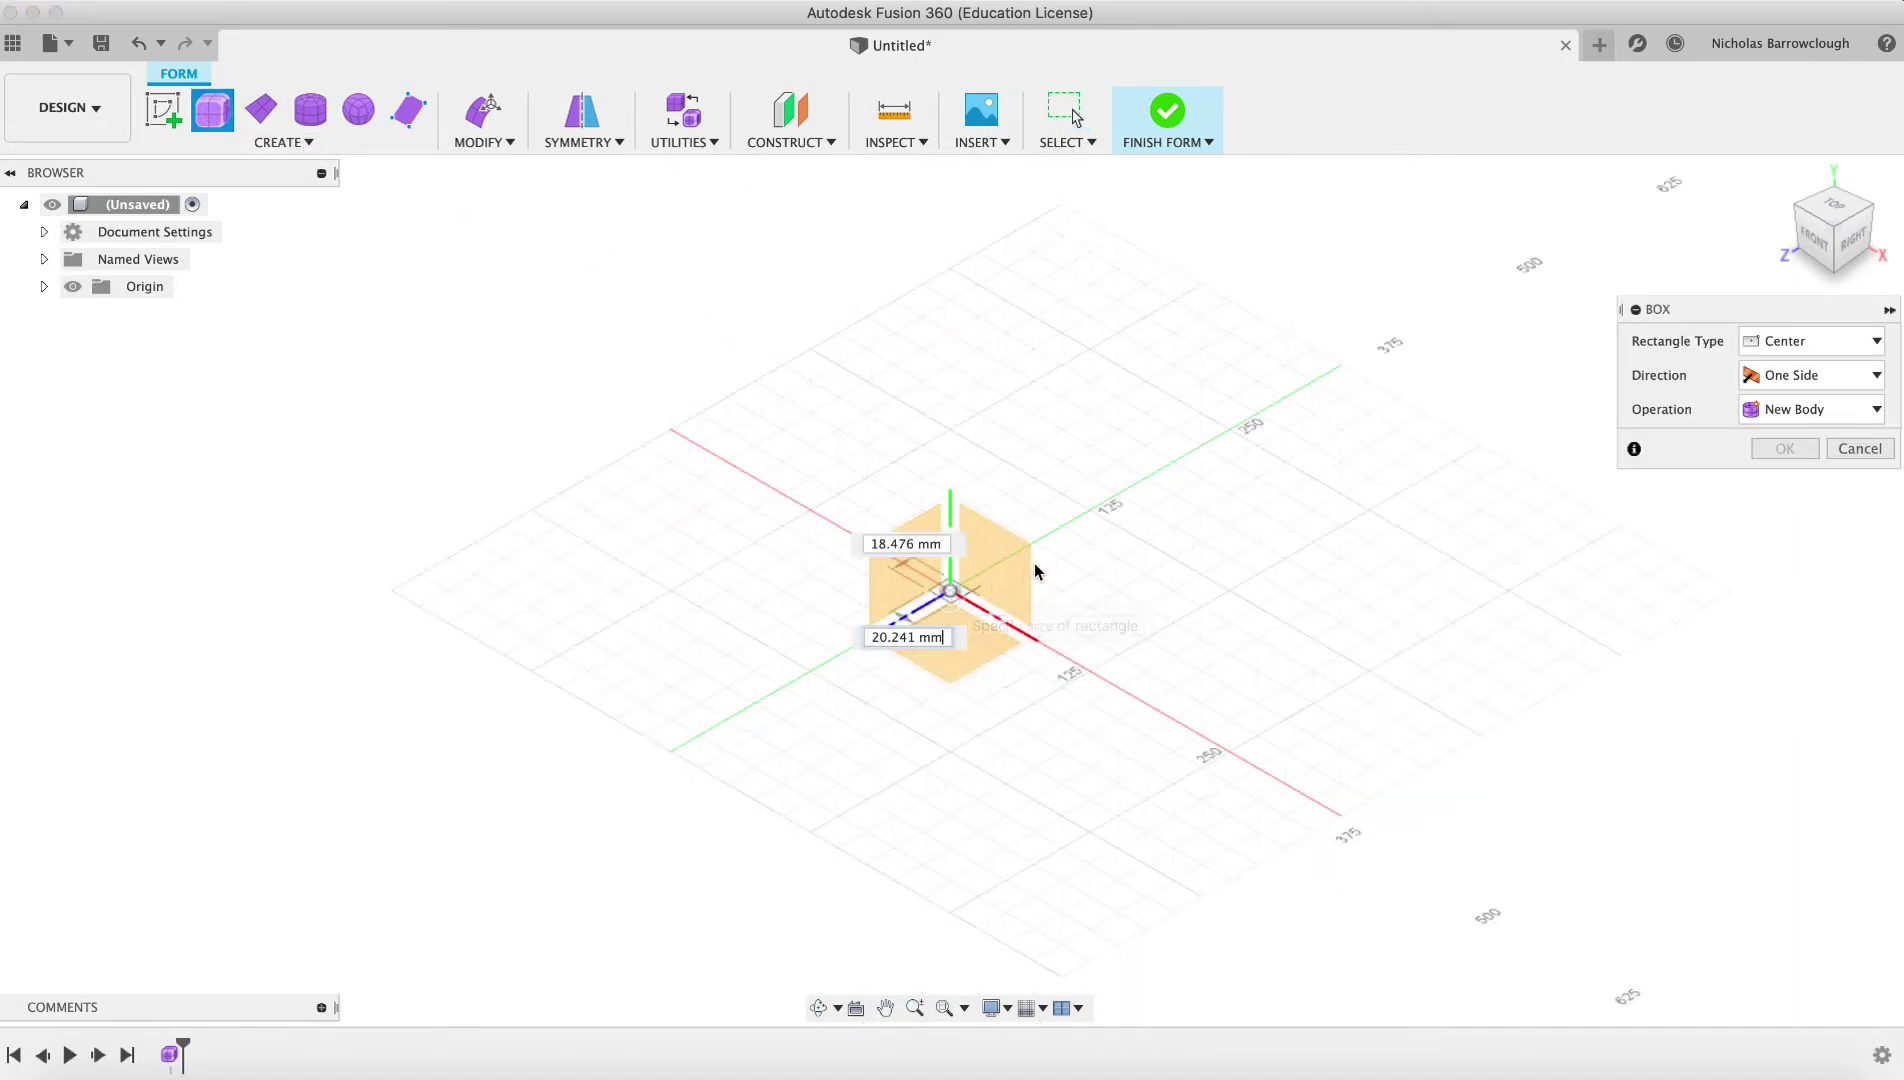
{"action": "left_click", "coordinate": [1141, 583]}
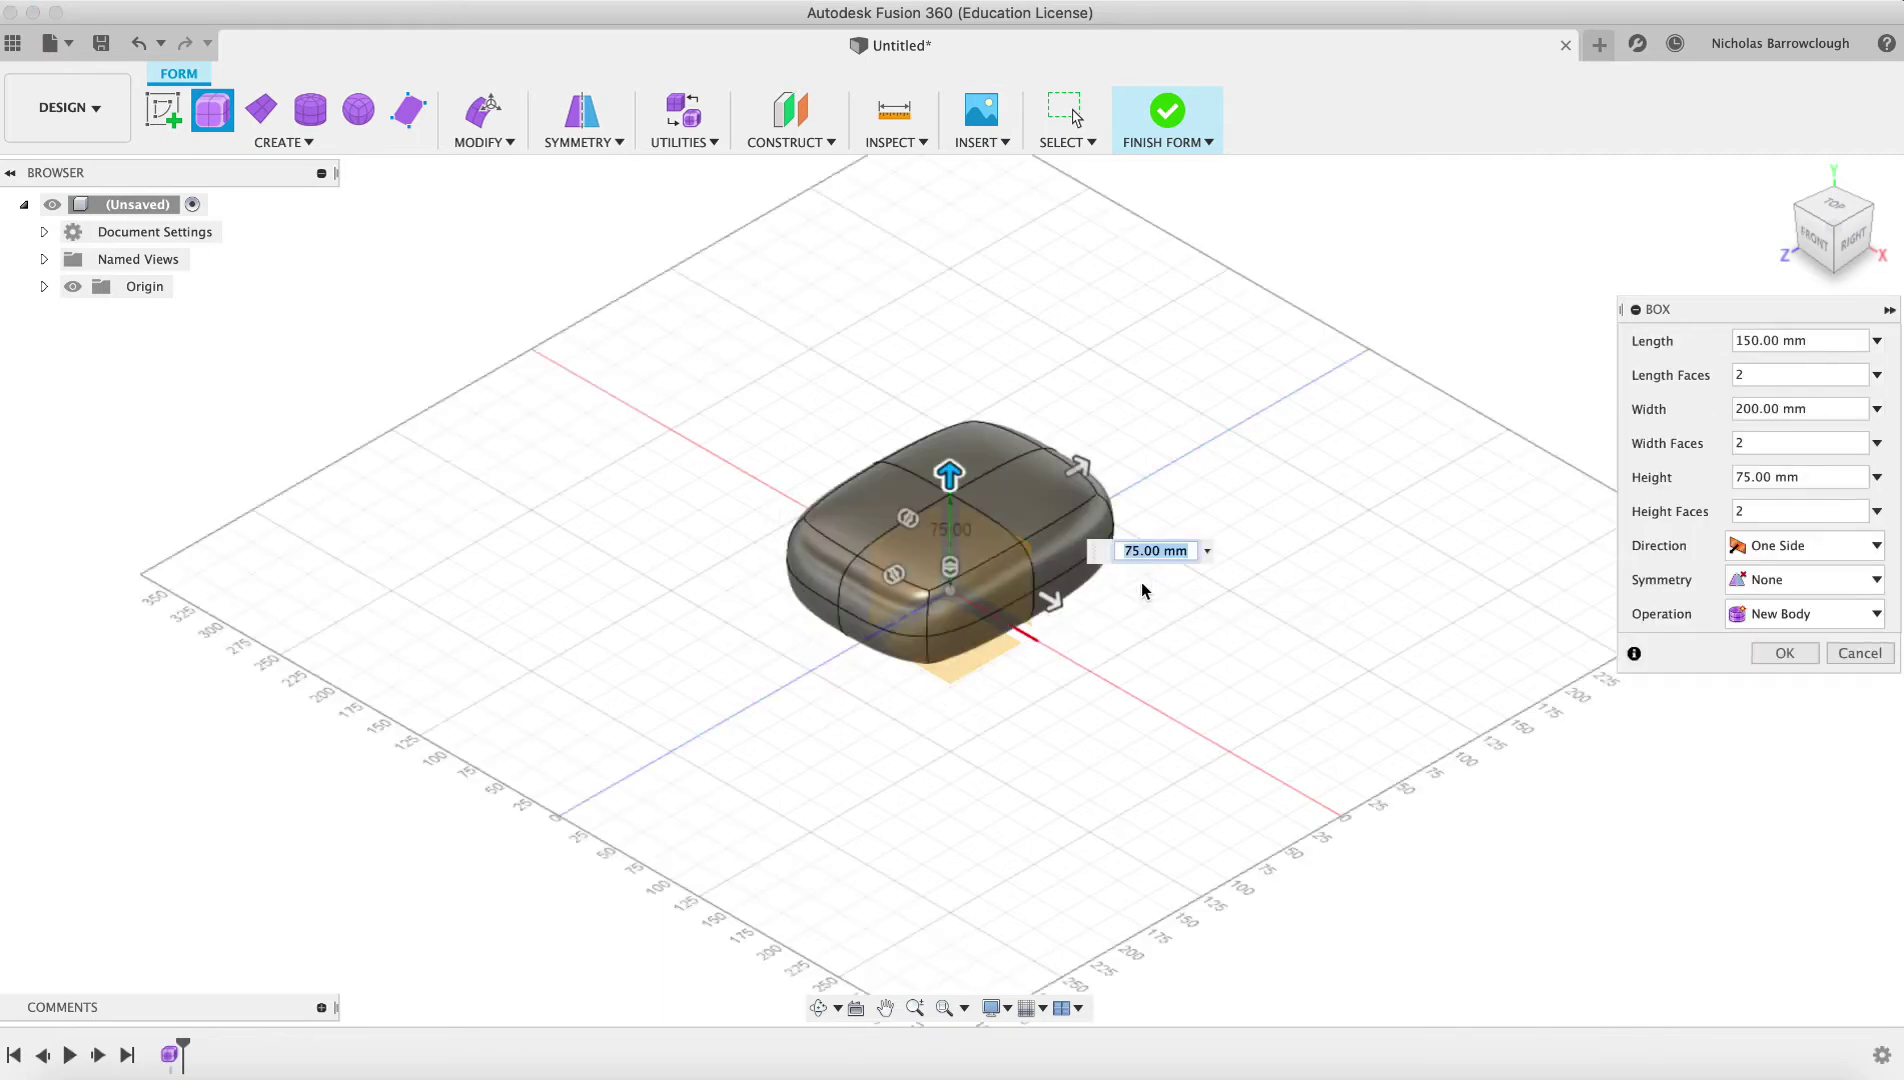
{"action": "left_click_drag", "start_coordinate": [948, 470], "coordinate": [948, 412]}
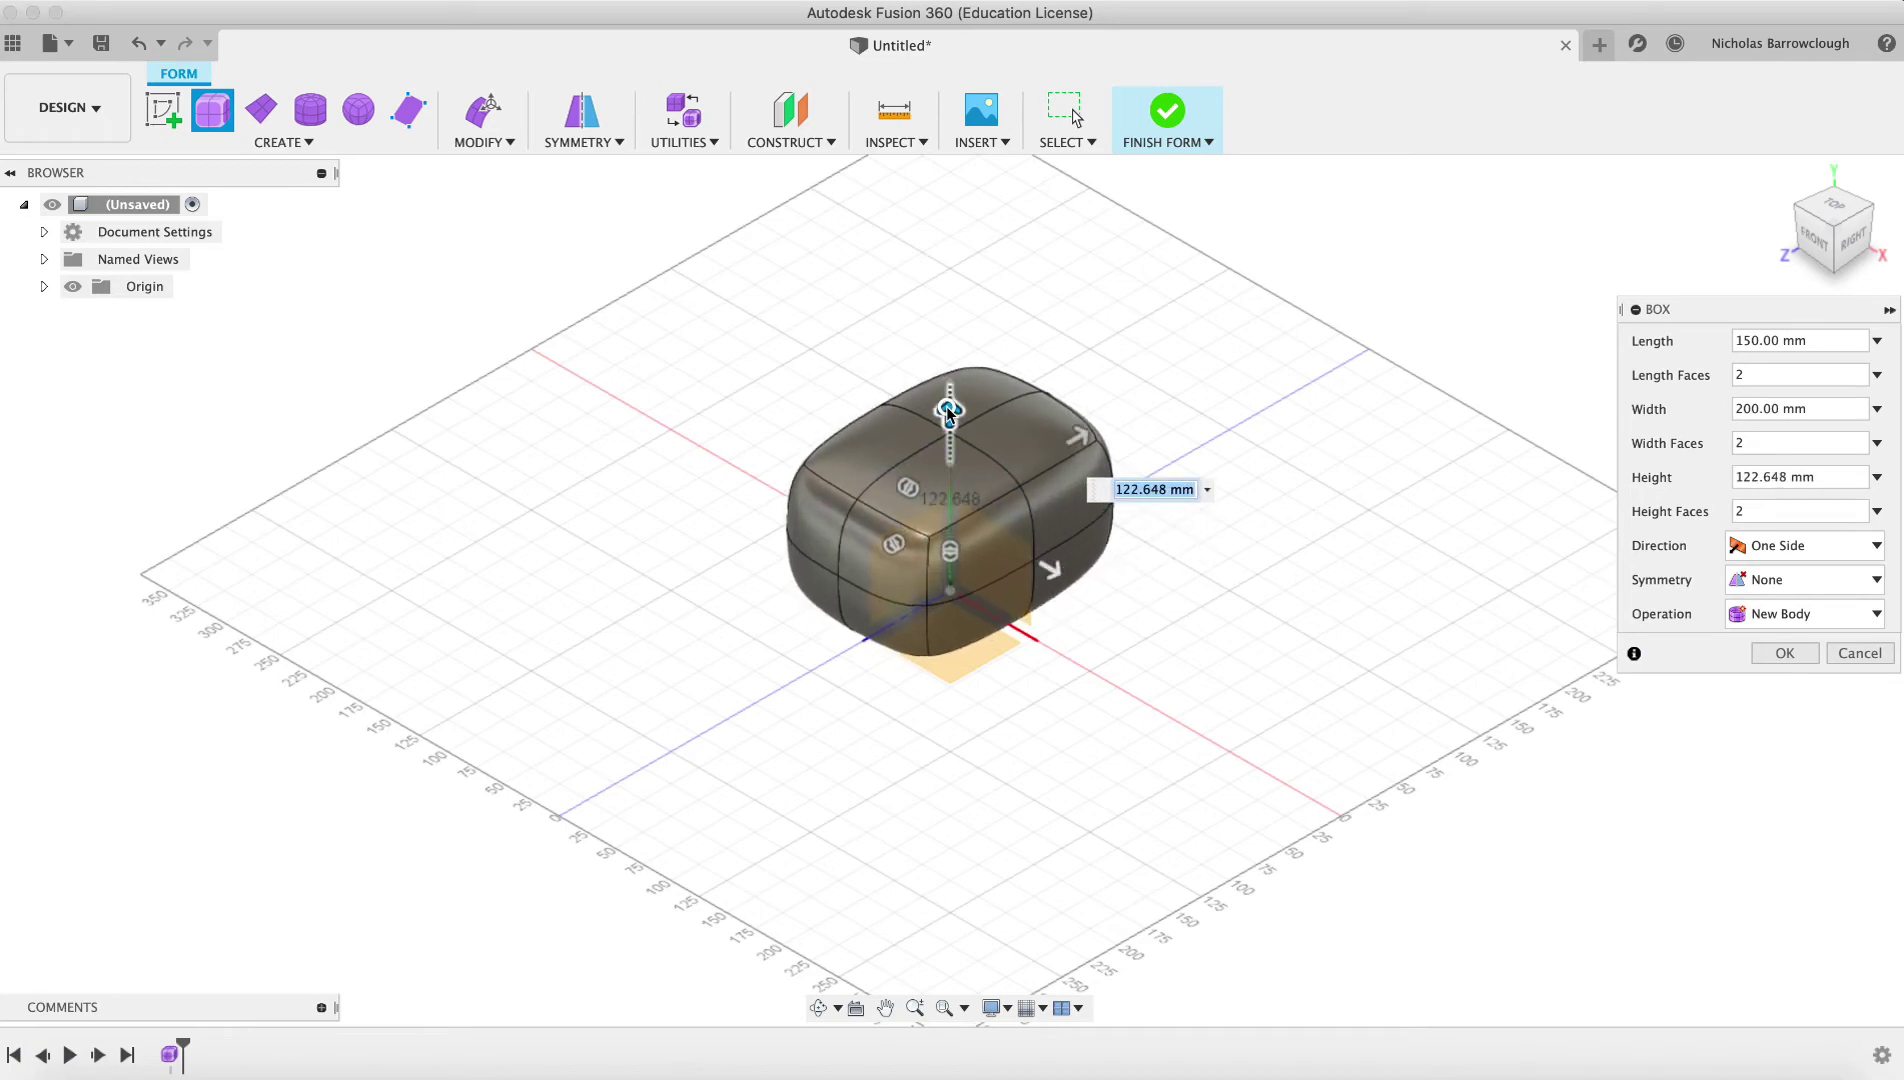
{"action": "left_click", "coordinate": [1785, 653]}
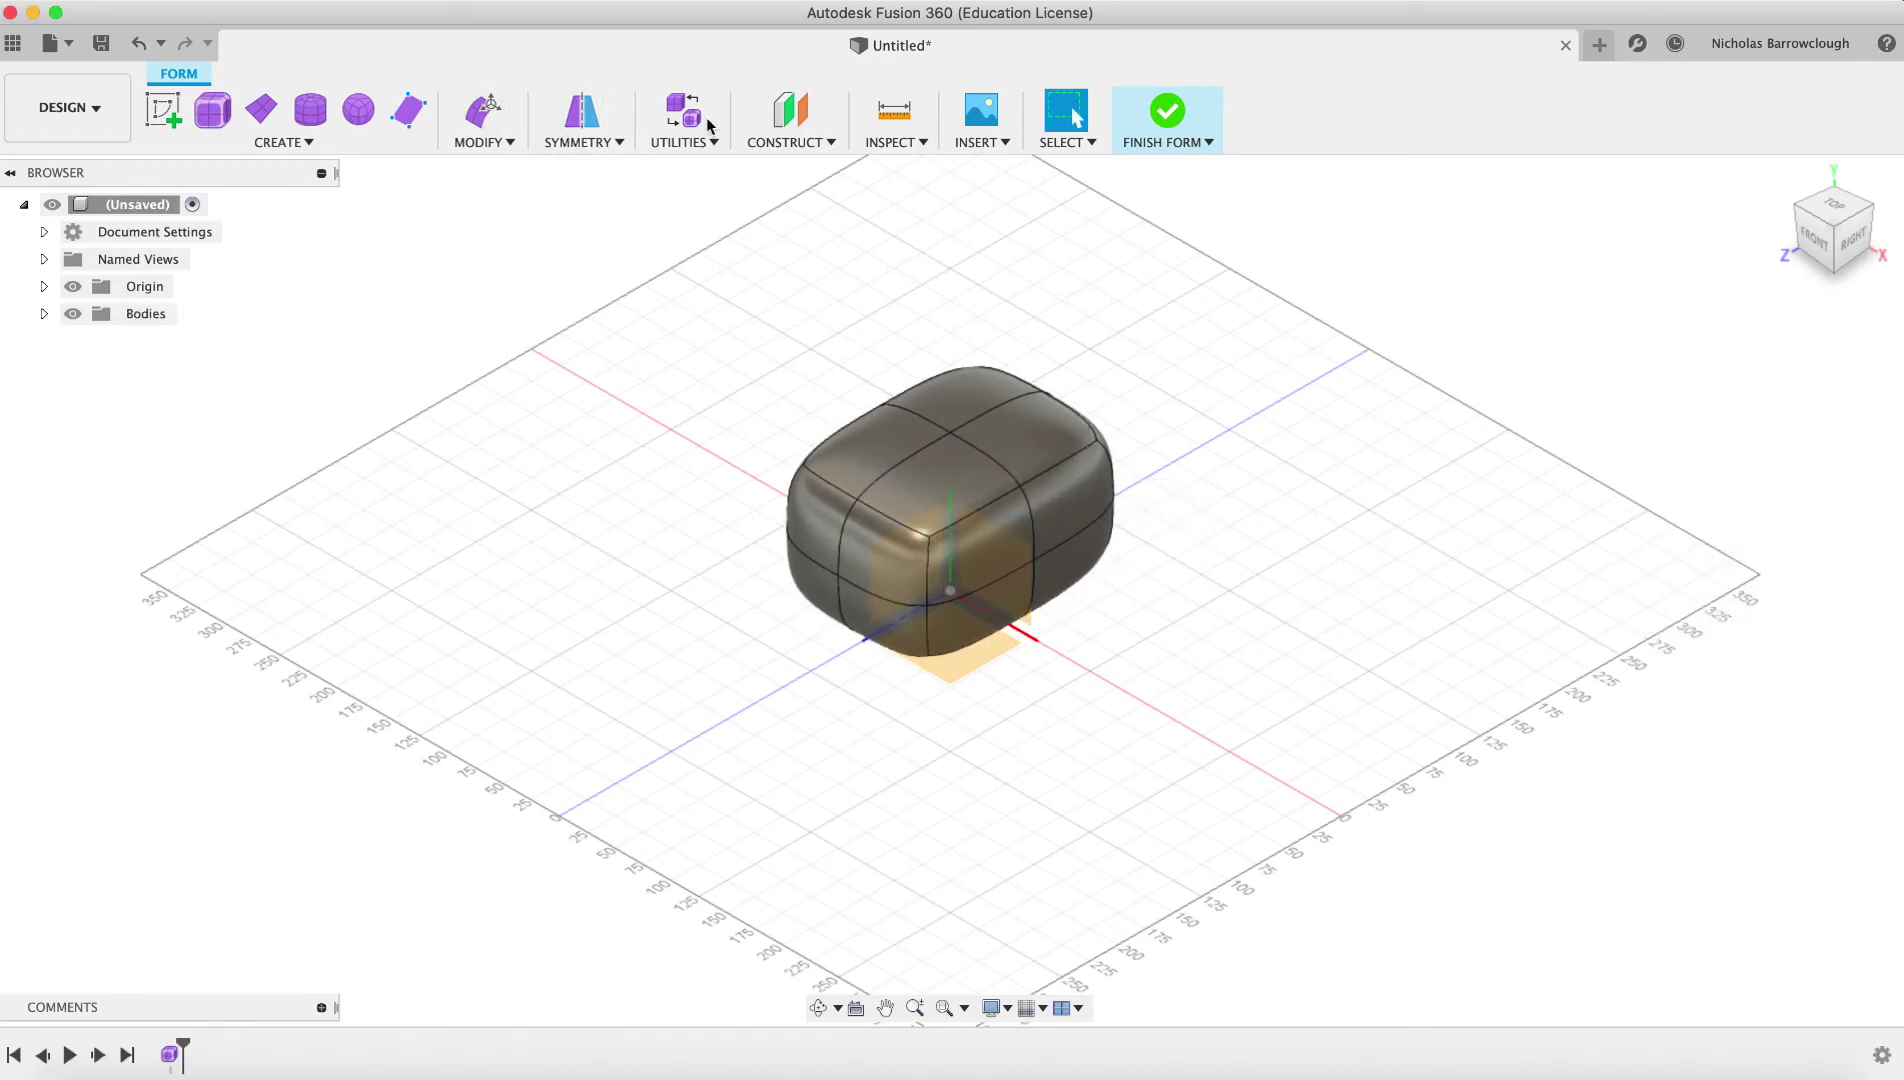
Step: Use Edit Form to pull the two upper front faces together about 110 mm outward along Z
{"action": "left_click", "coordinate": [487, 110]}
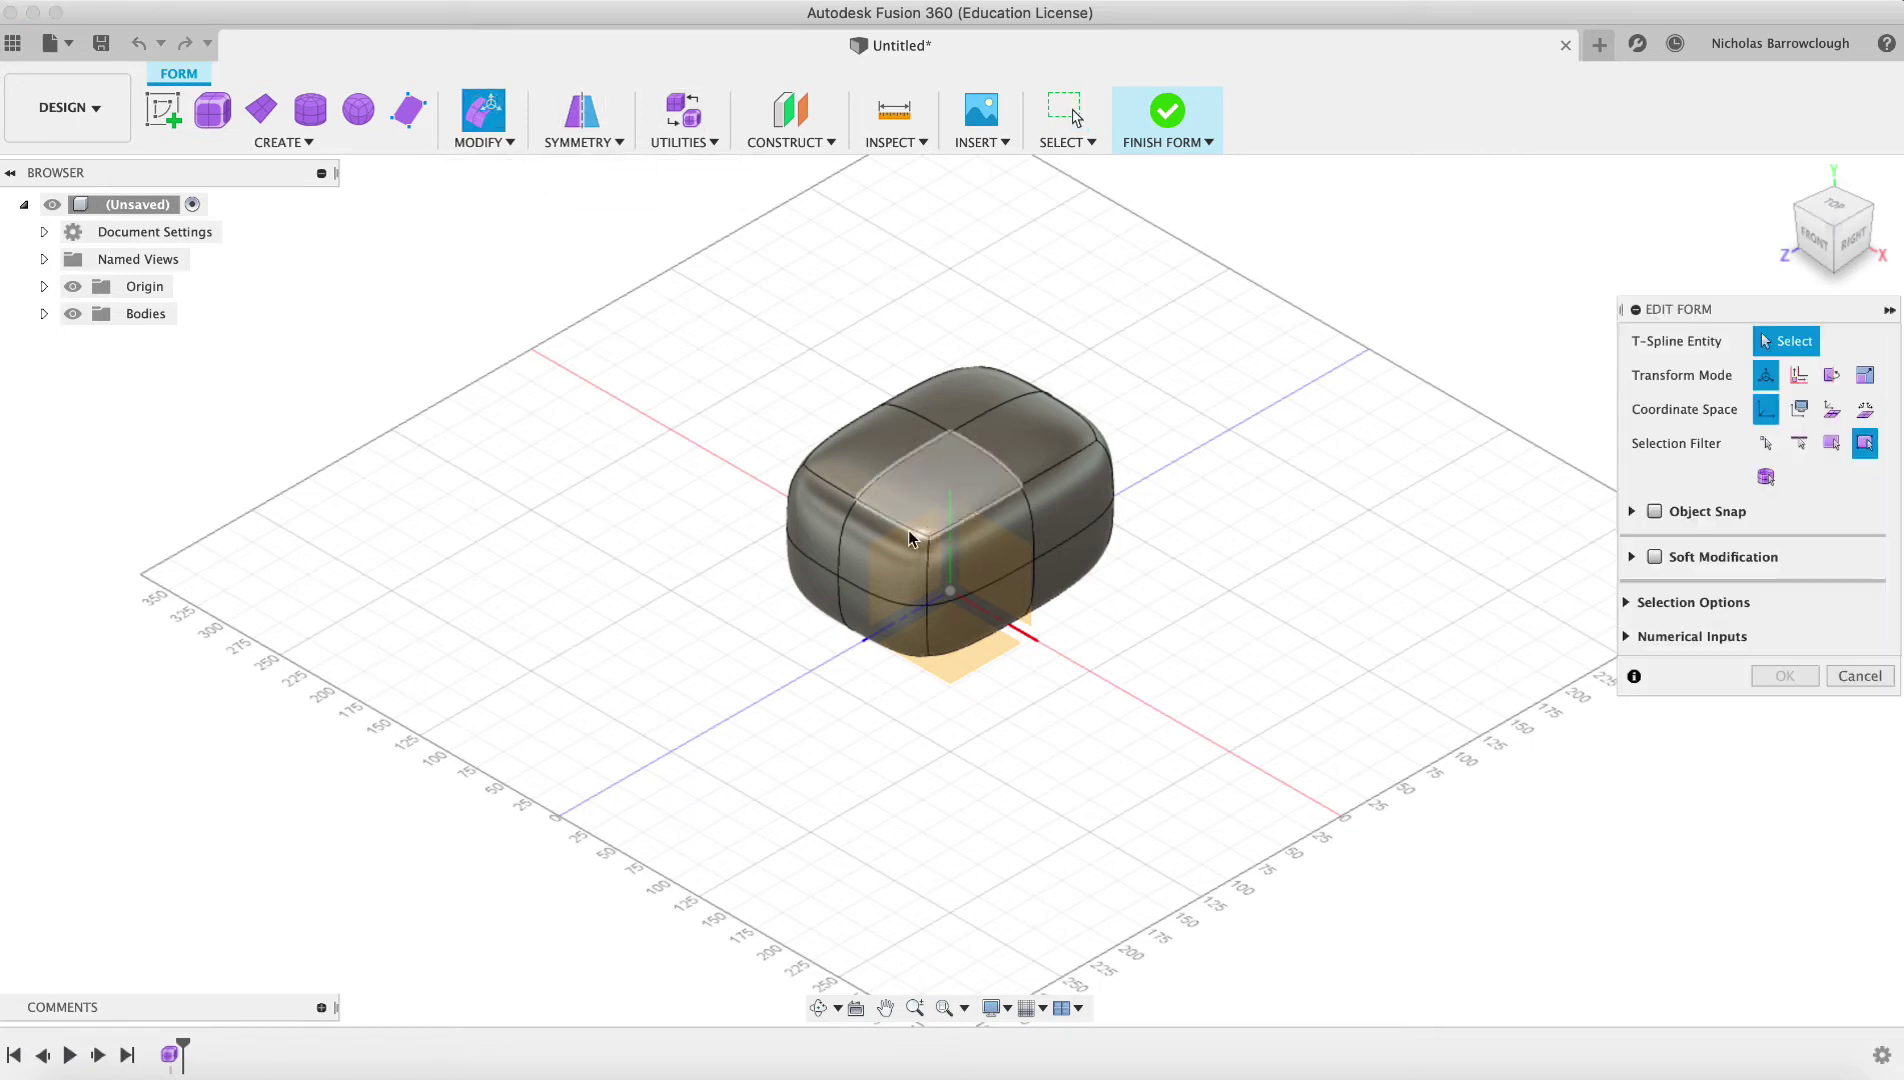
{"action": "left_click", "coordinate": [893, 557]}
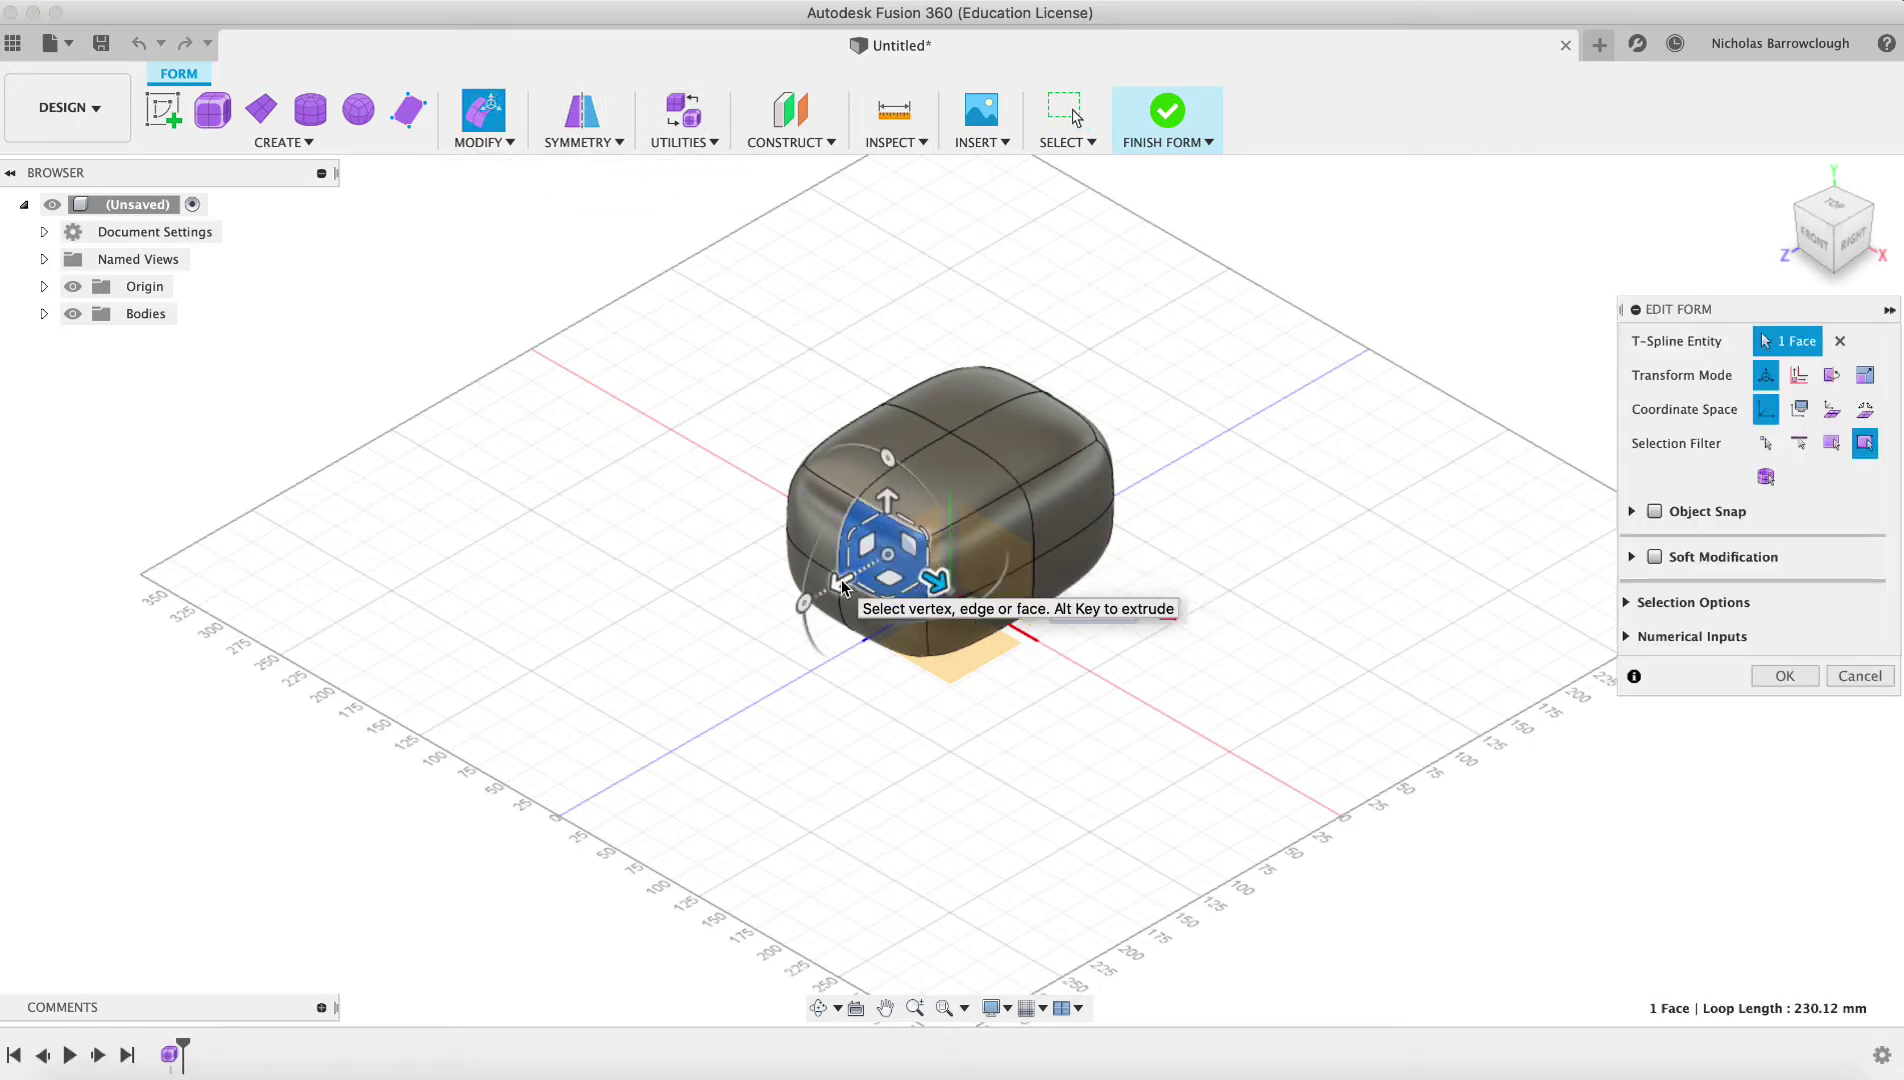
{"action": "left_click_drag", "start_coordinate": [840, 583], "coordinate": [771, 641]}
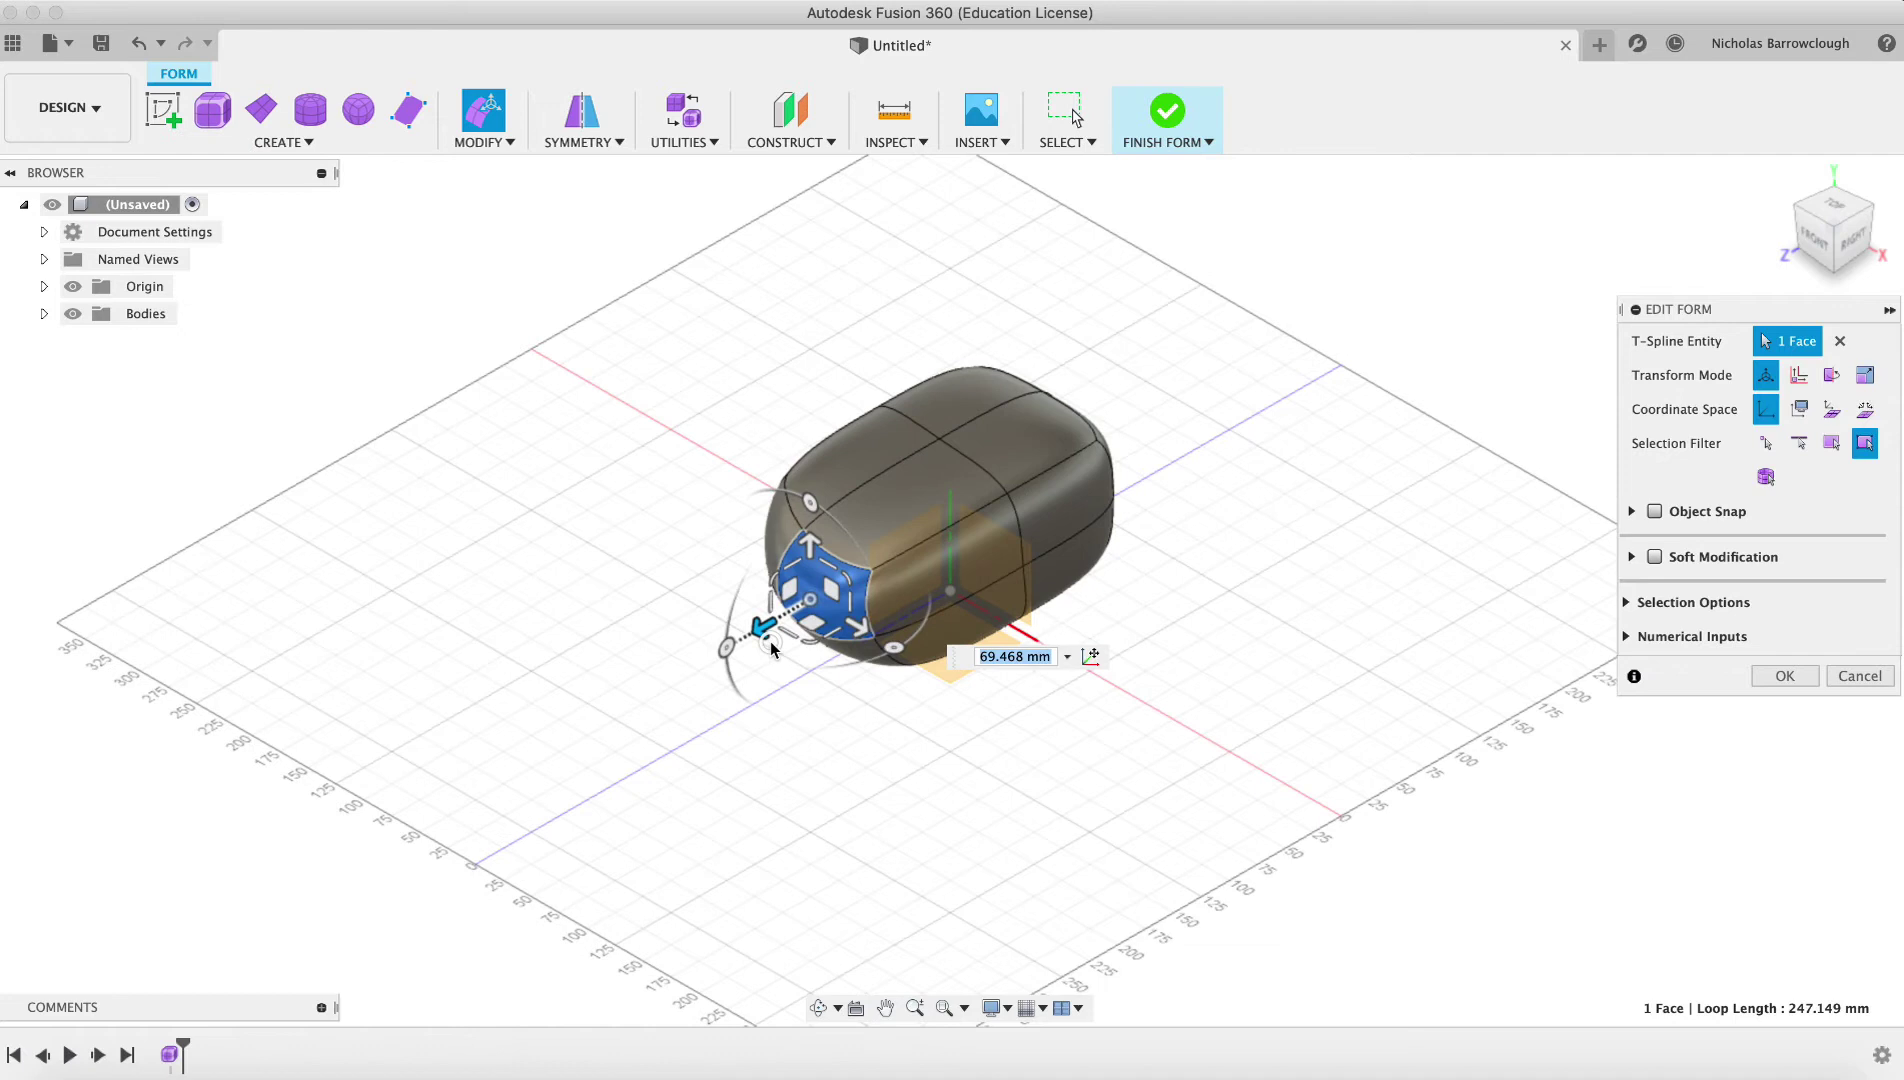
{"action": "key", "text": "super+z"}
{"action": "left_click", "coordinate": [810, 540], "text": "shift"}
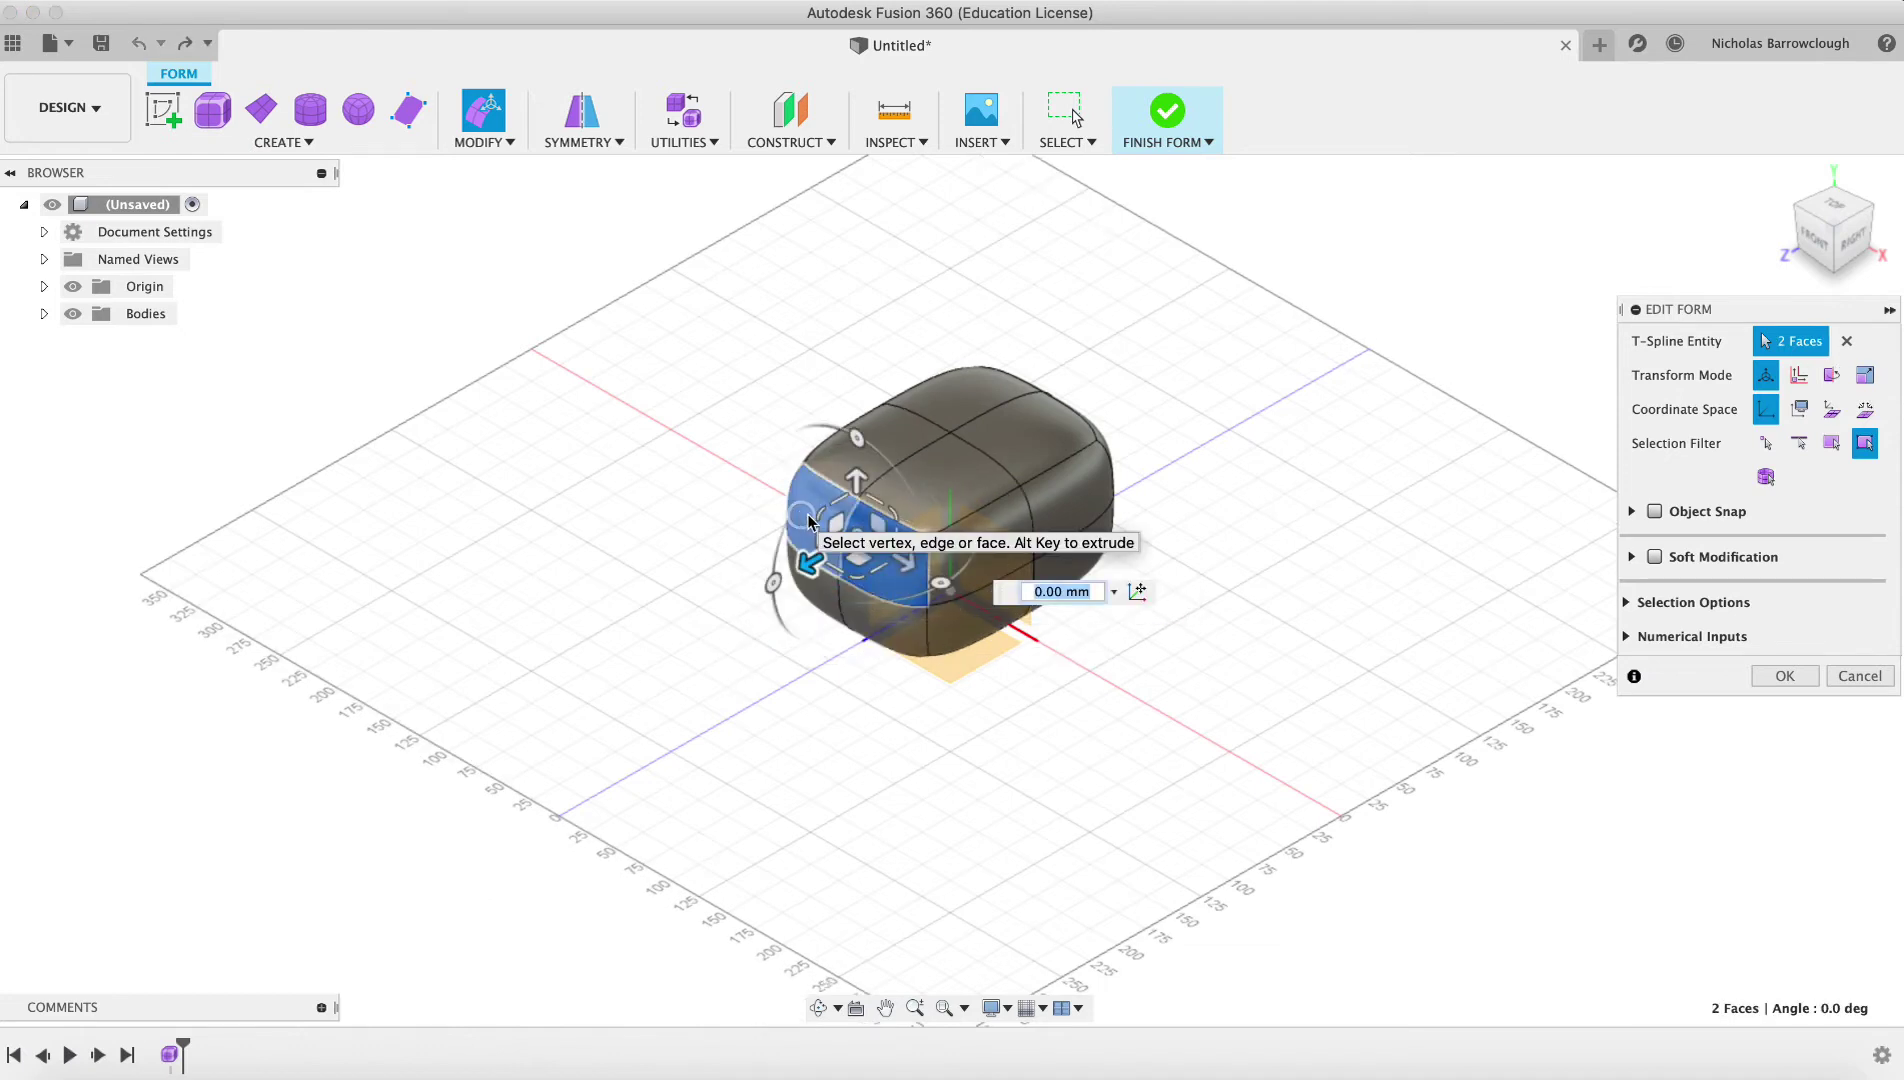
{"action": "left_click_drag", "start_coordinate": [808, 563], "coordinate": [665, 650]}
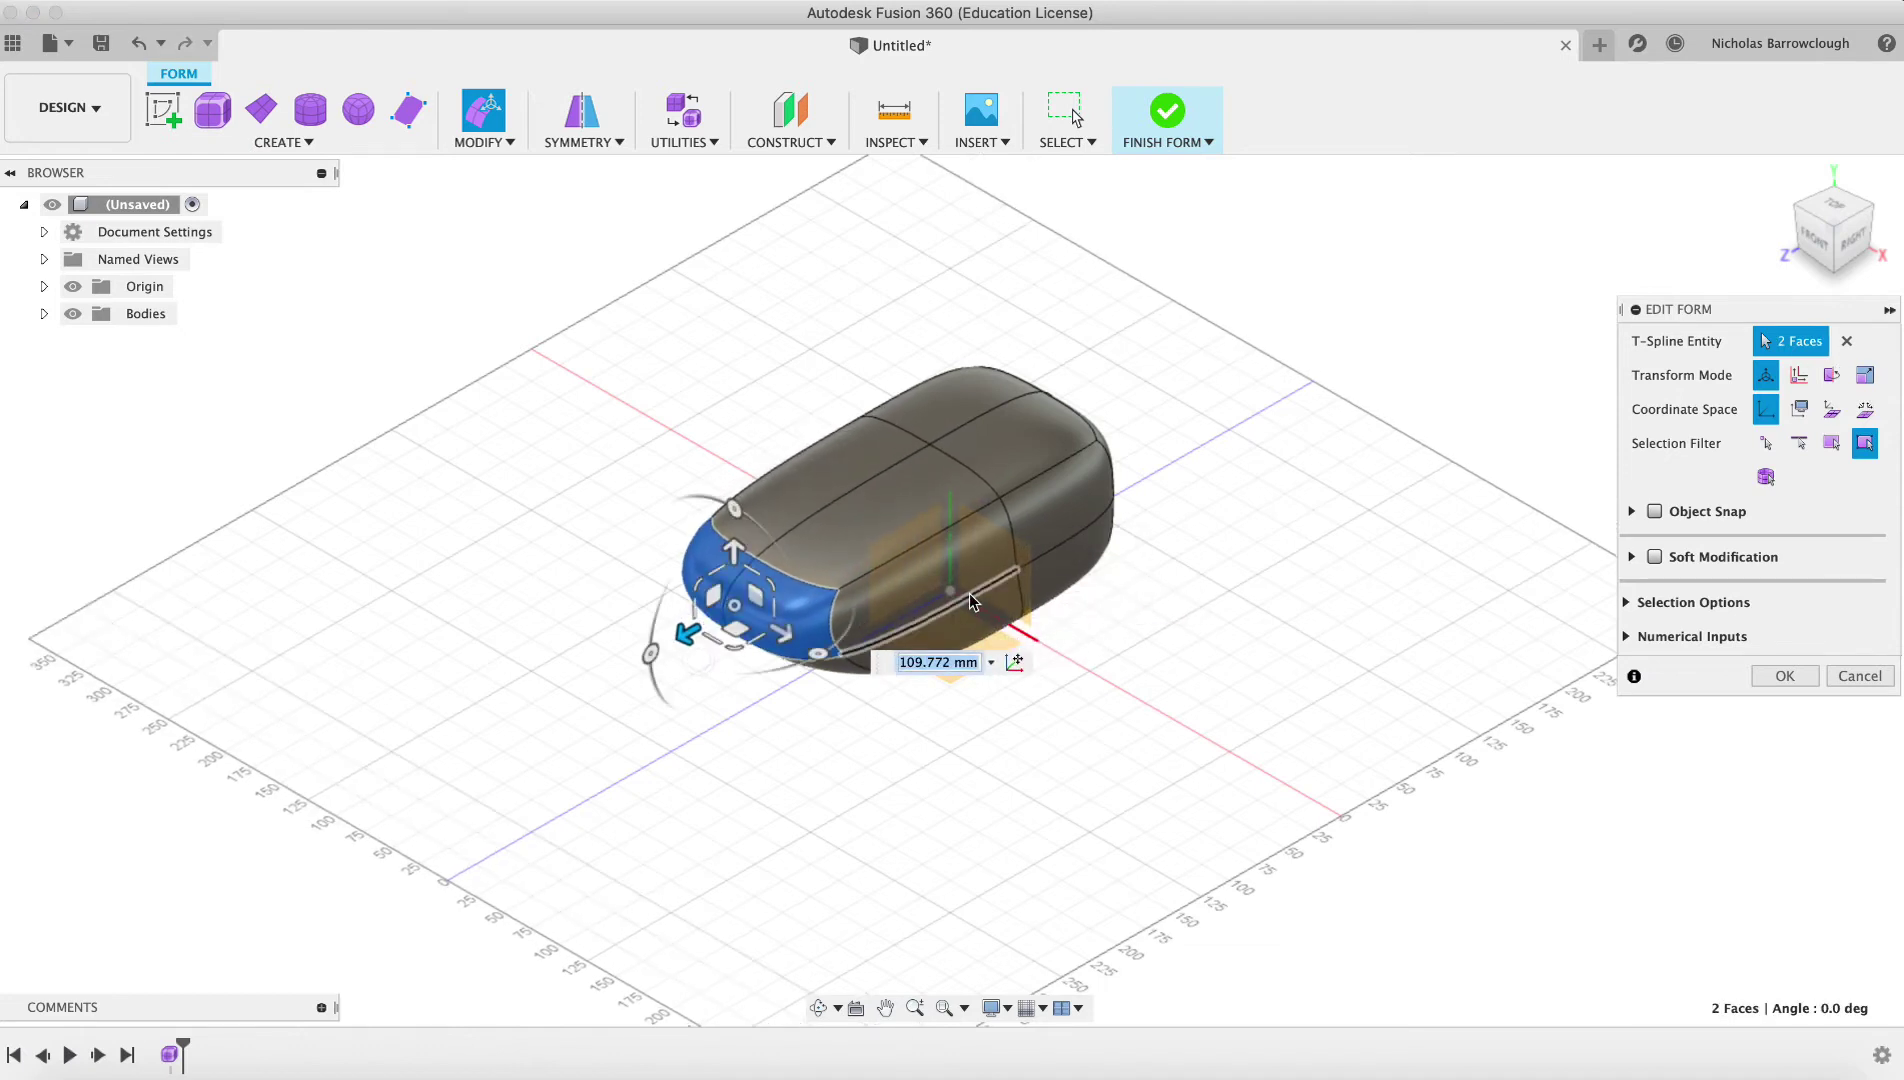
Step: Pull the two upper faces of the right side together about 114 mm outward along X
{"action": "left_click", "coordinate": [970, 545]}
{"action": "left_click", "coordinate": [1048, 500], "text": "shift"}
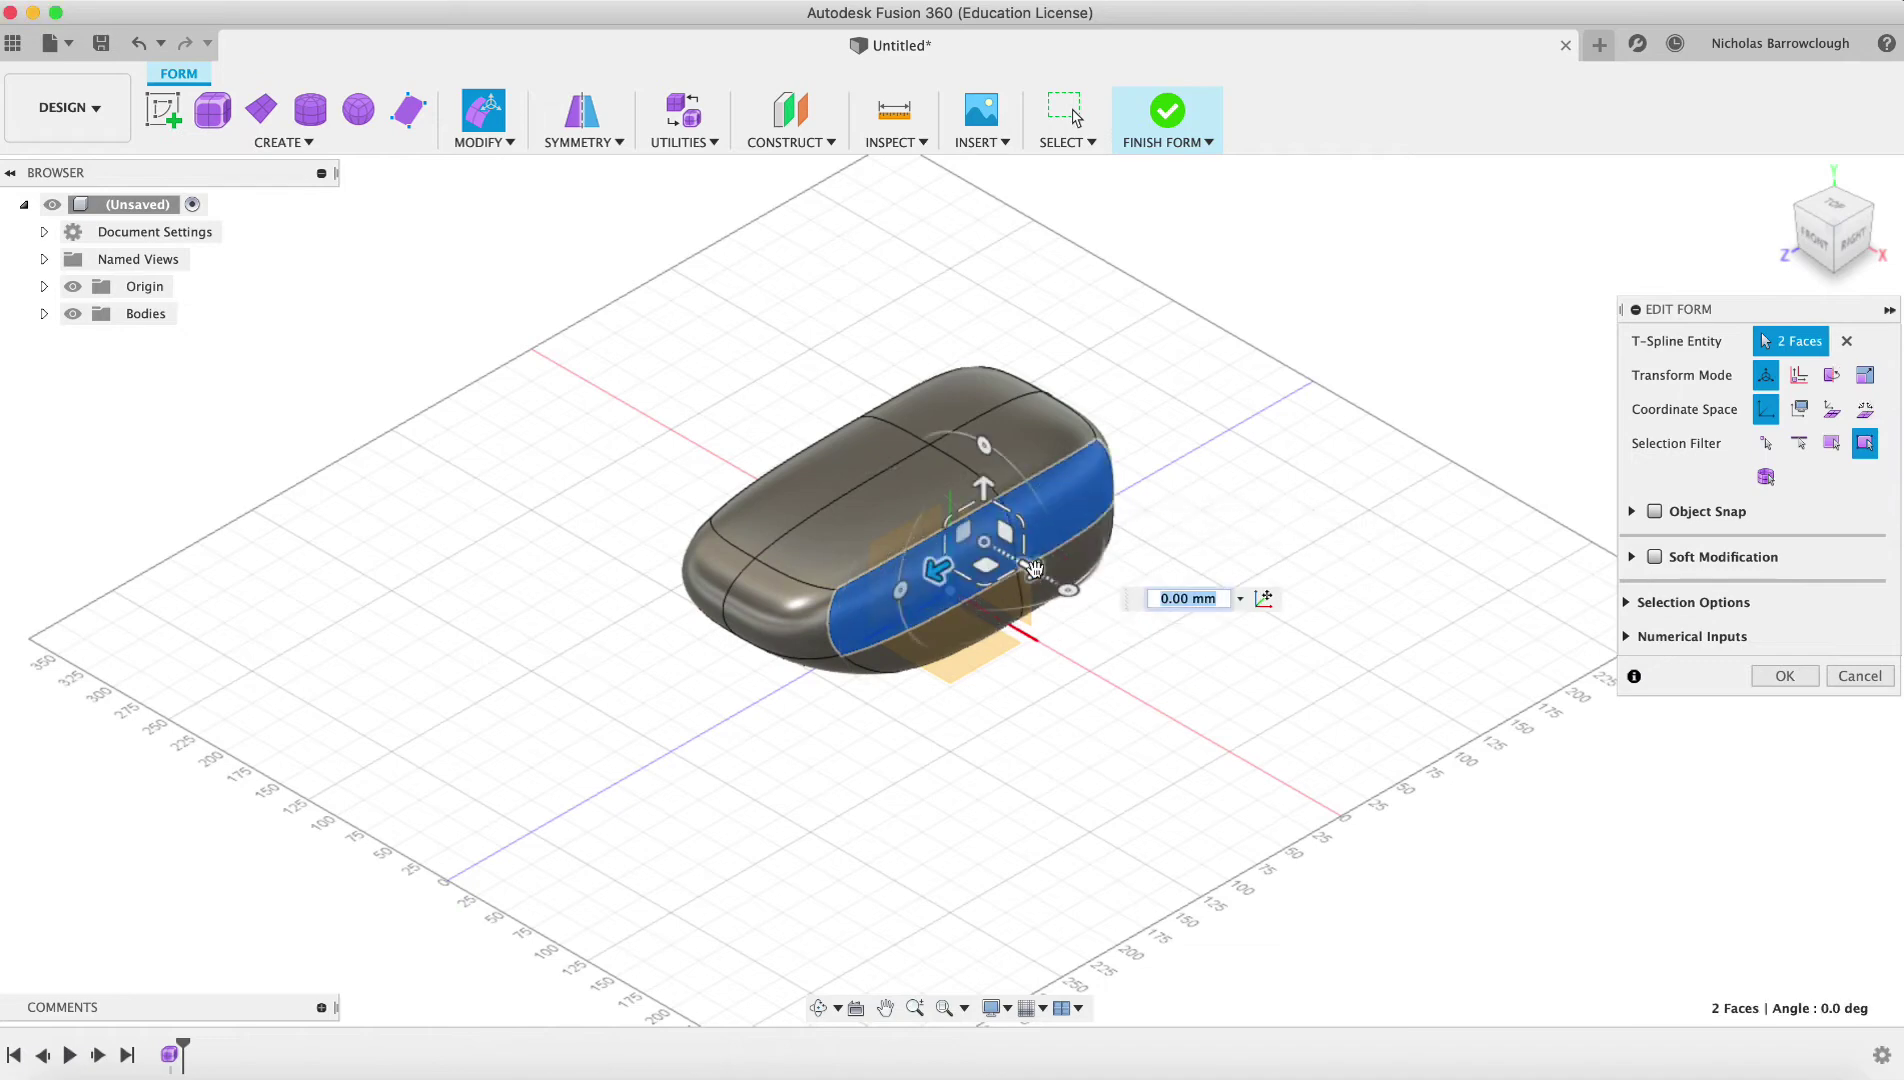
{"action": "left_click_drag", "start_coordinate": [1047, 568], "coordinate": [1145, 671]}
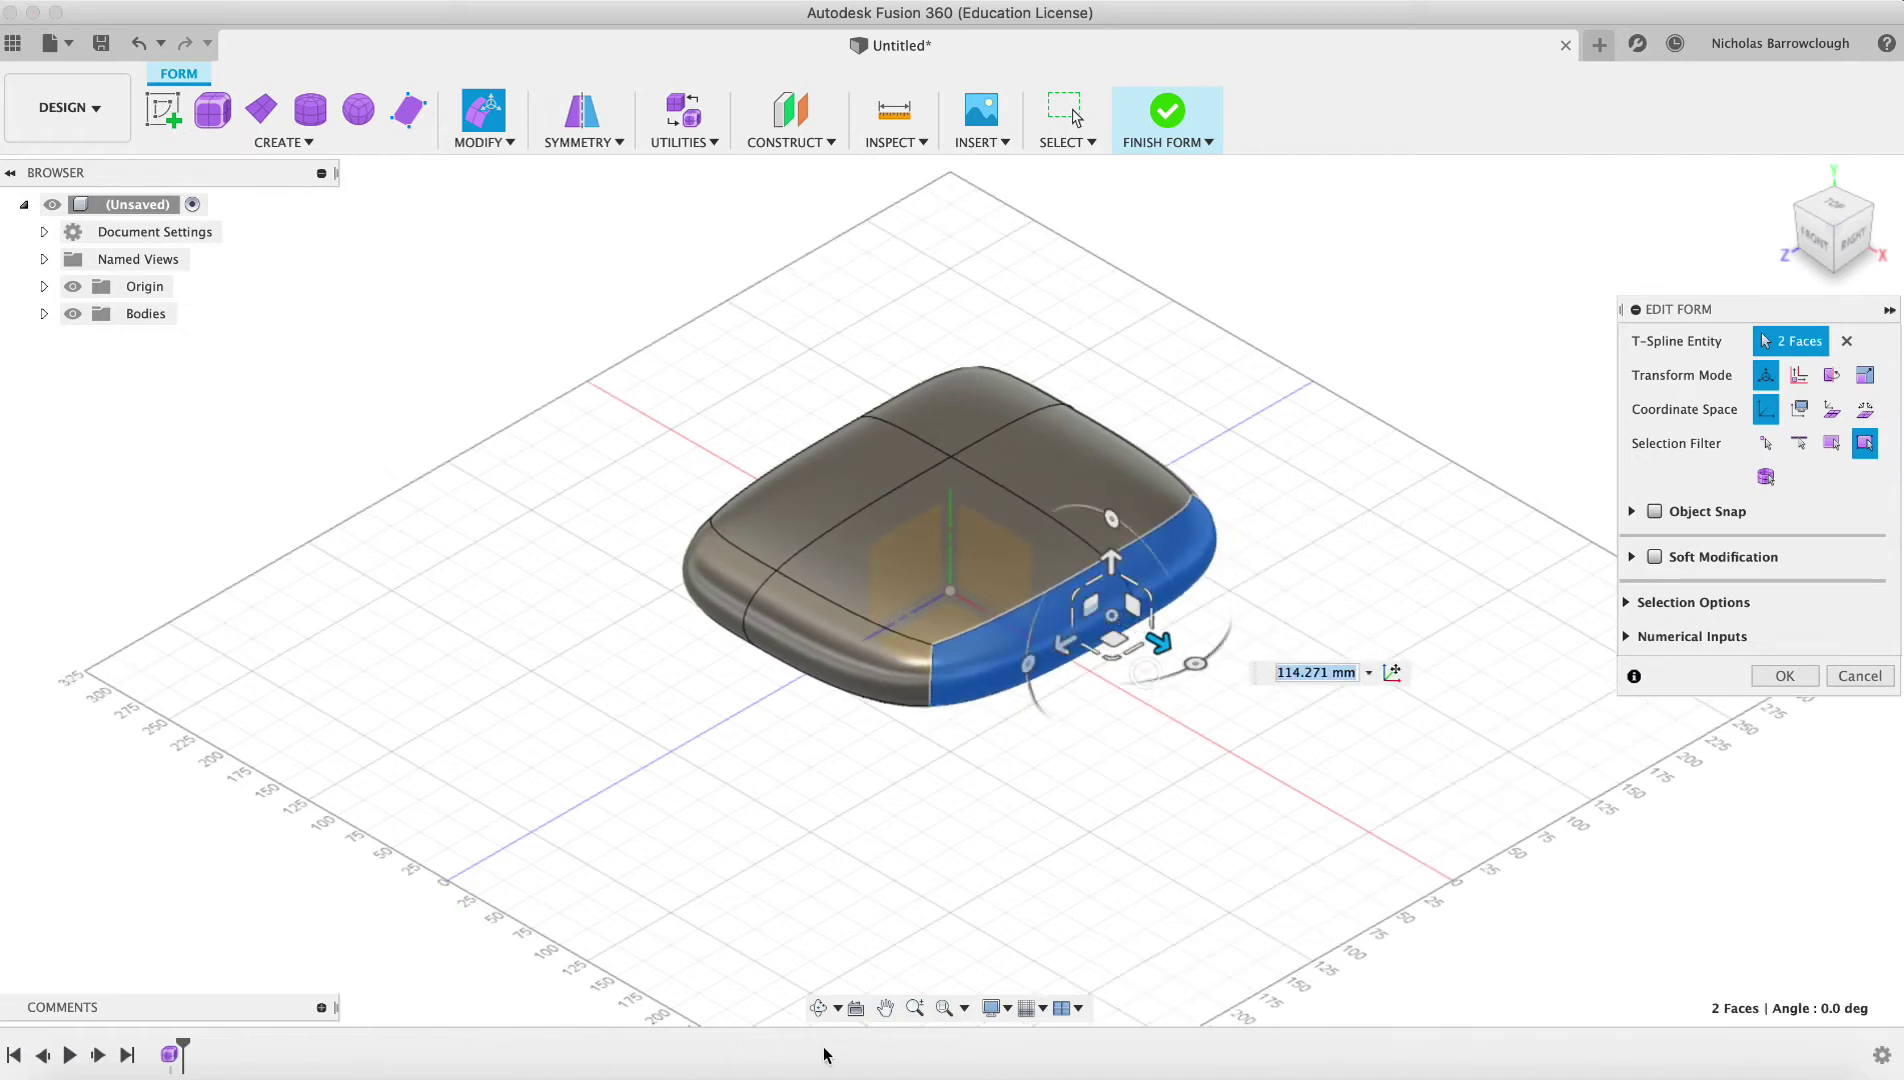
{"action": "left_click", "coordinate": [814, 1010]}
{"action": "left_click_drag", "start_coordinate": [950, 580], "coordinate": [820, 569]}
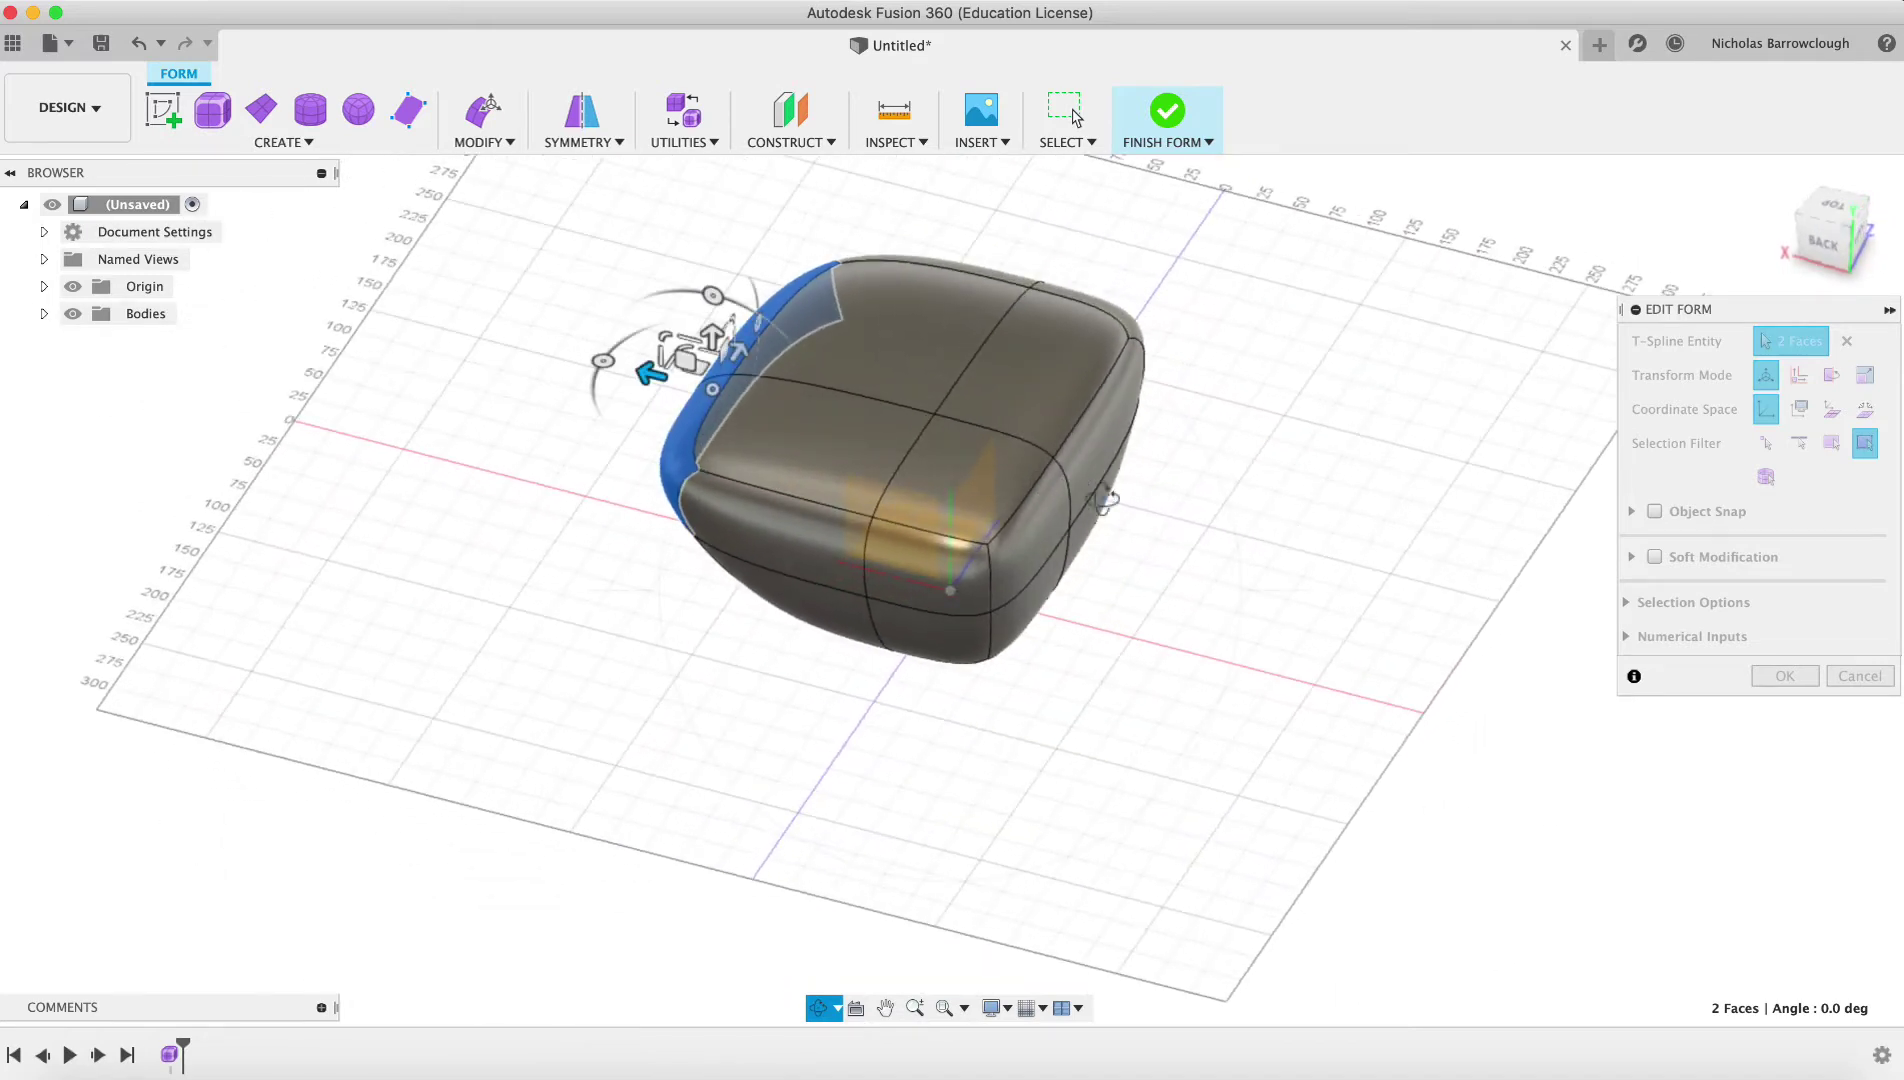
{"action": "key", "text": "Escape"}
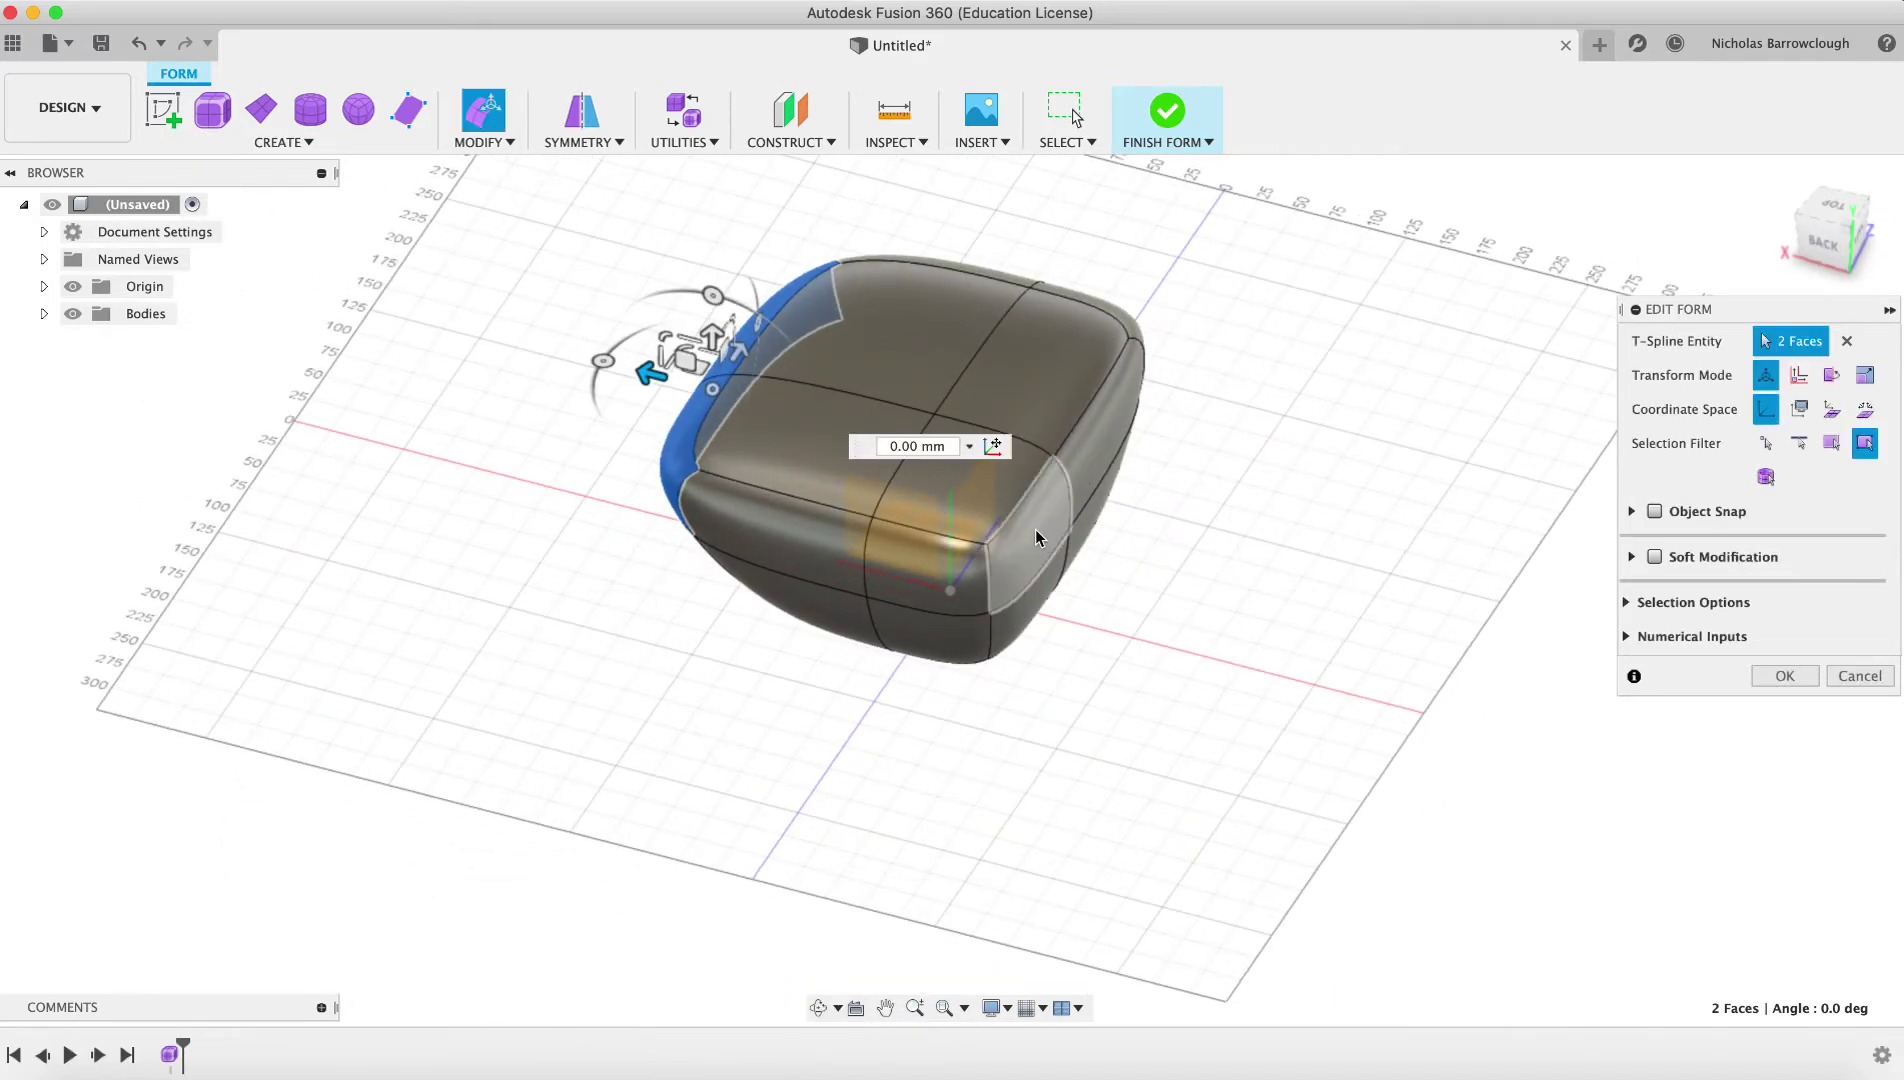
{"action": "left_click", "coordinate": [1048, 530]}
{"action": "left_click_drag", "start_coordinate": [968, 517], "coordinate": [1122, 552]}
{"action": "left_click", "coordinate": [855, 582]}
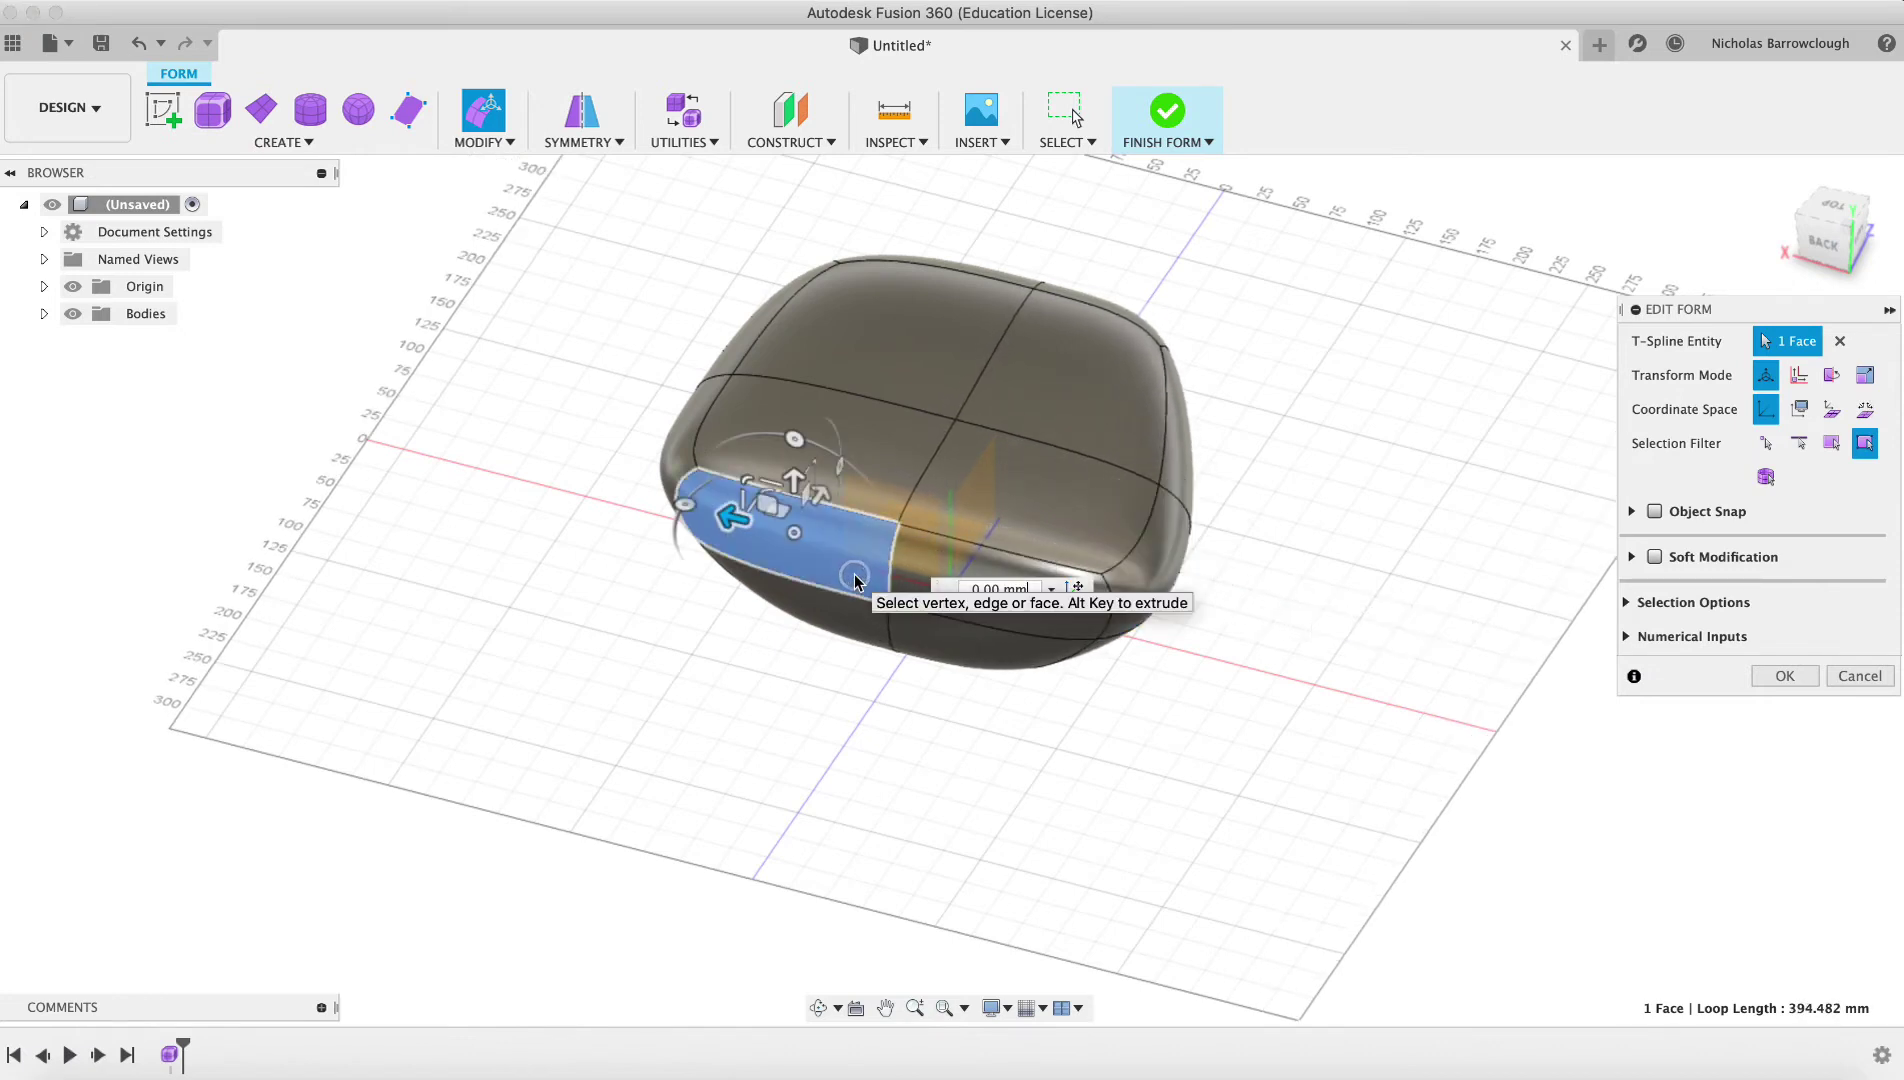
{"action": "key", "text": "Escape"}
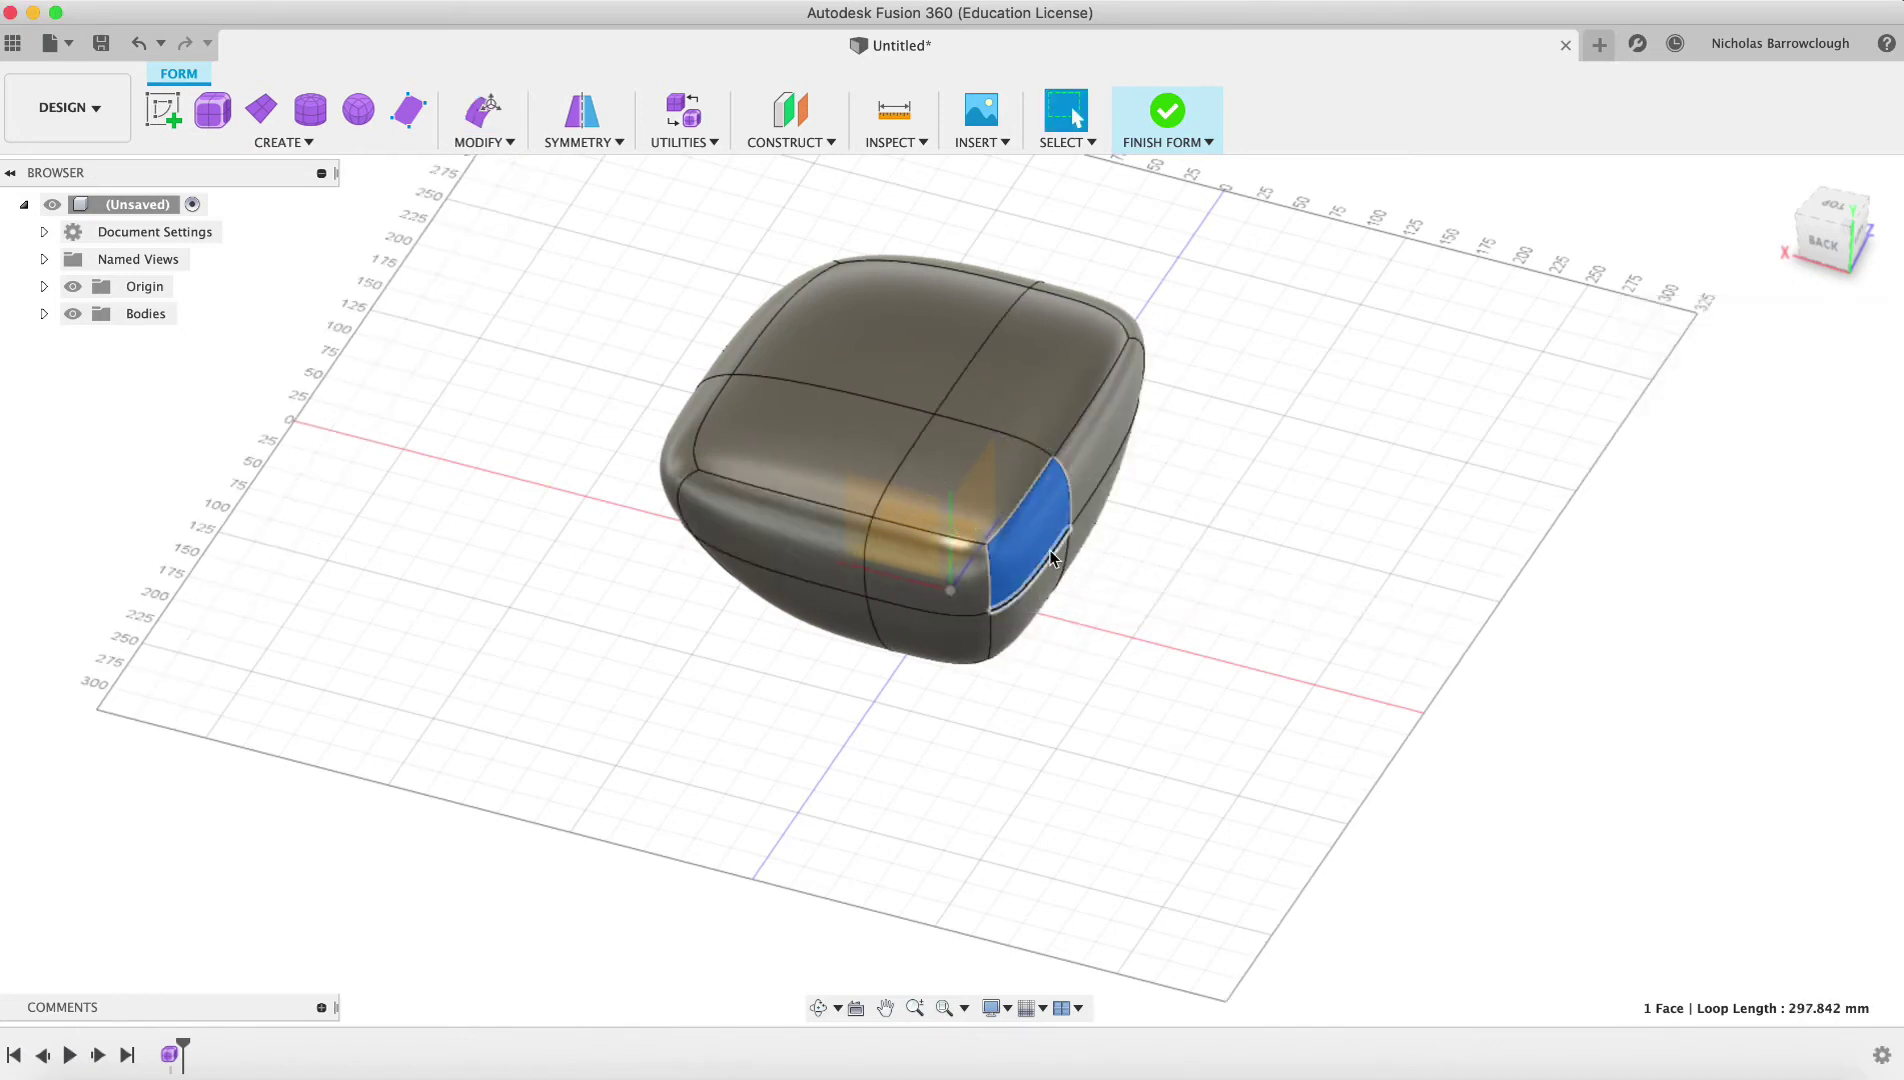
Step: Use Edit Form to pull the vertical edge between the two upper back faces outward, away from the body
{"action": "left_click", "coordinate": [865, 556]}
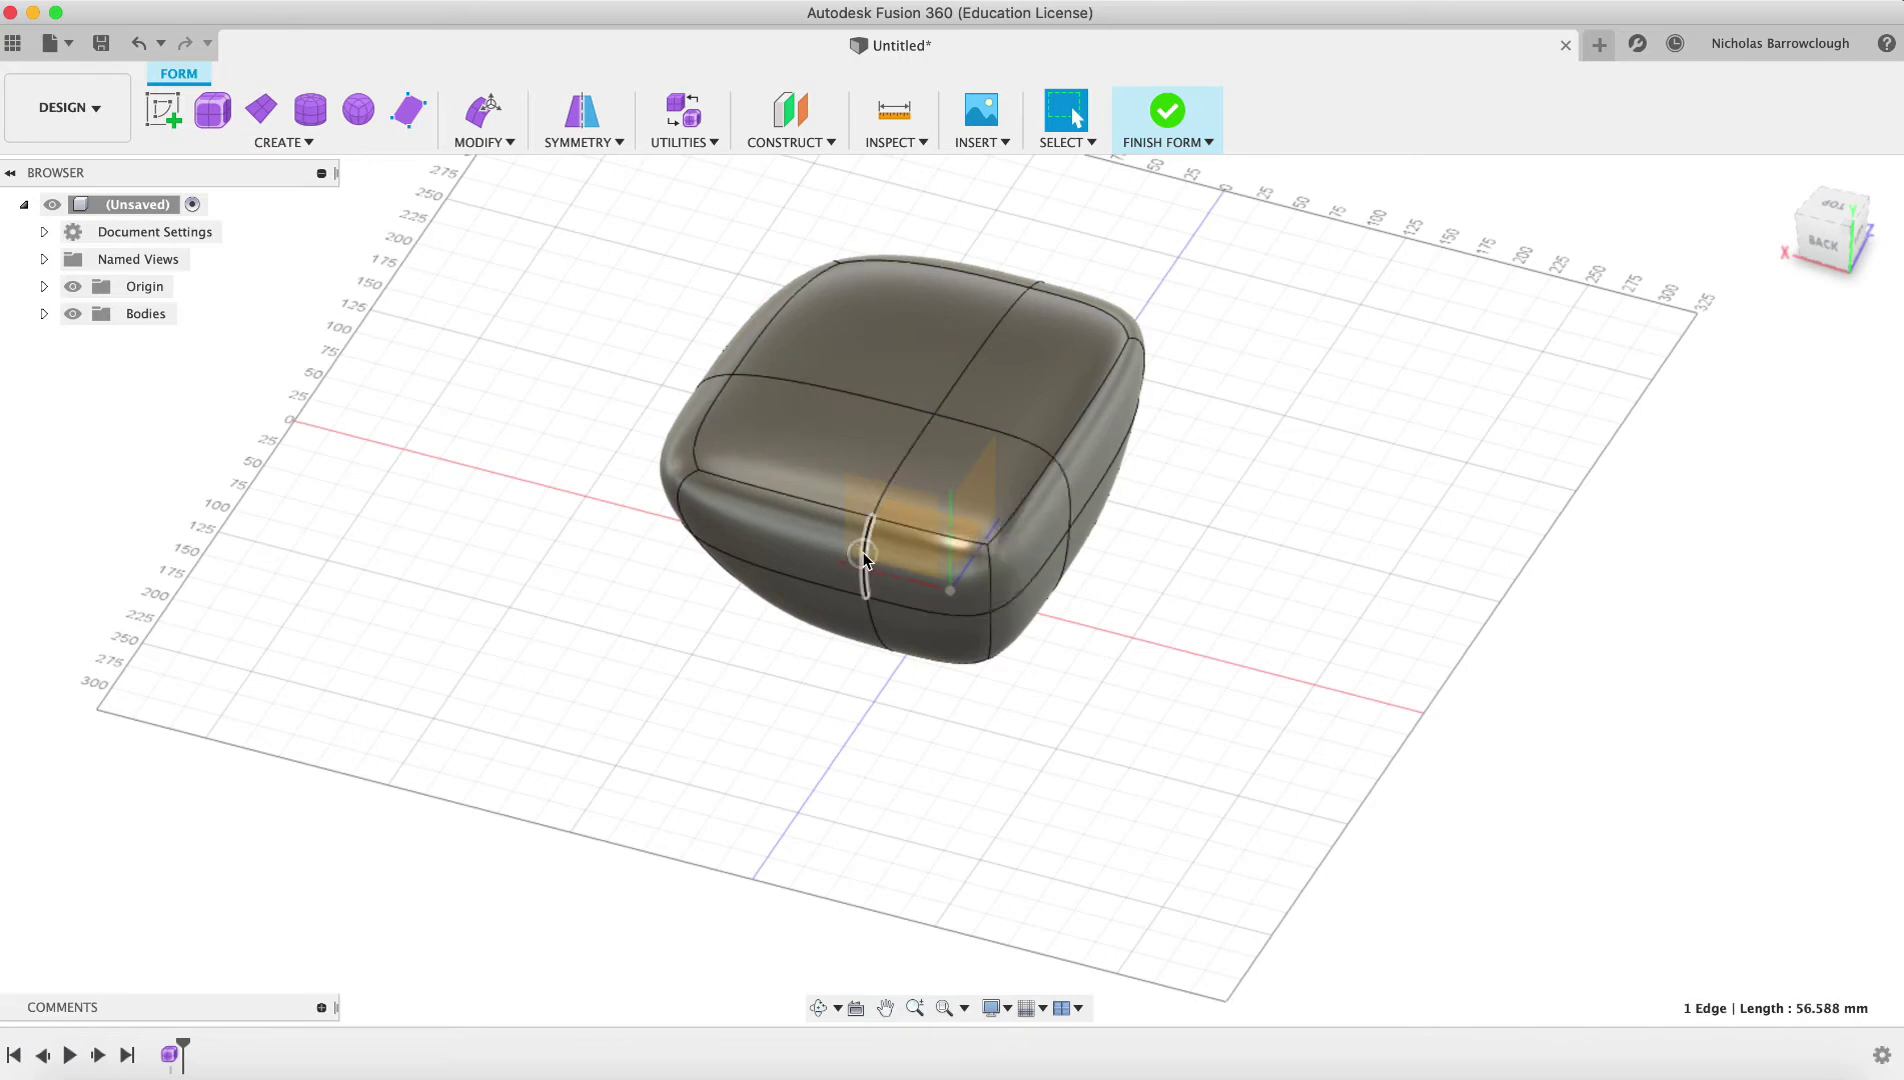
{"action": "left_click", "coordinate": [483, 110]}
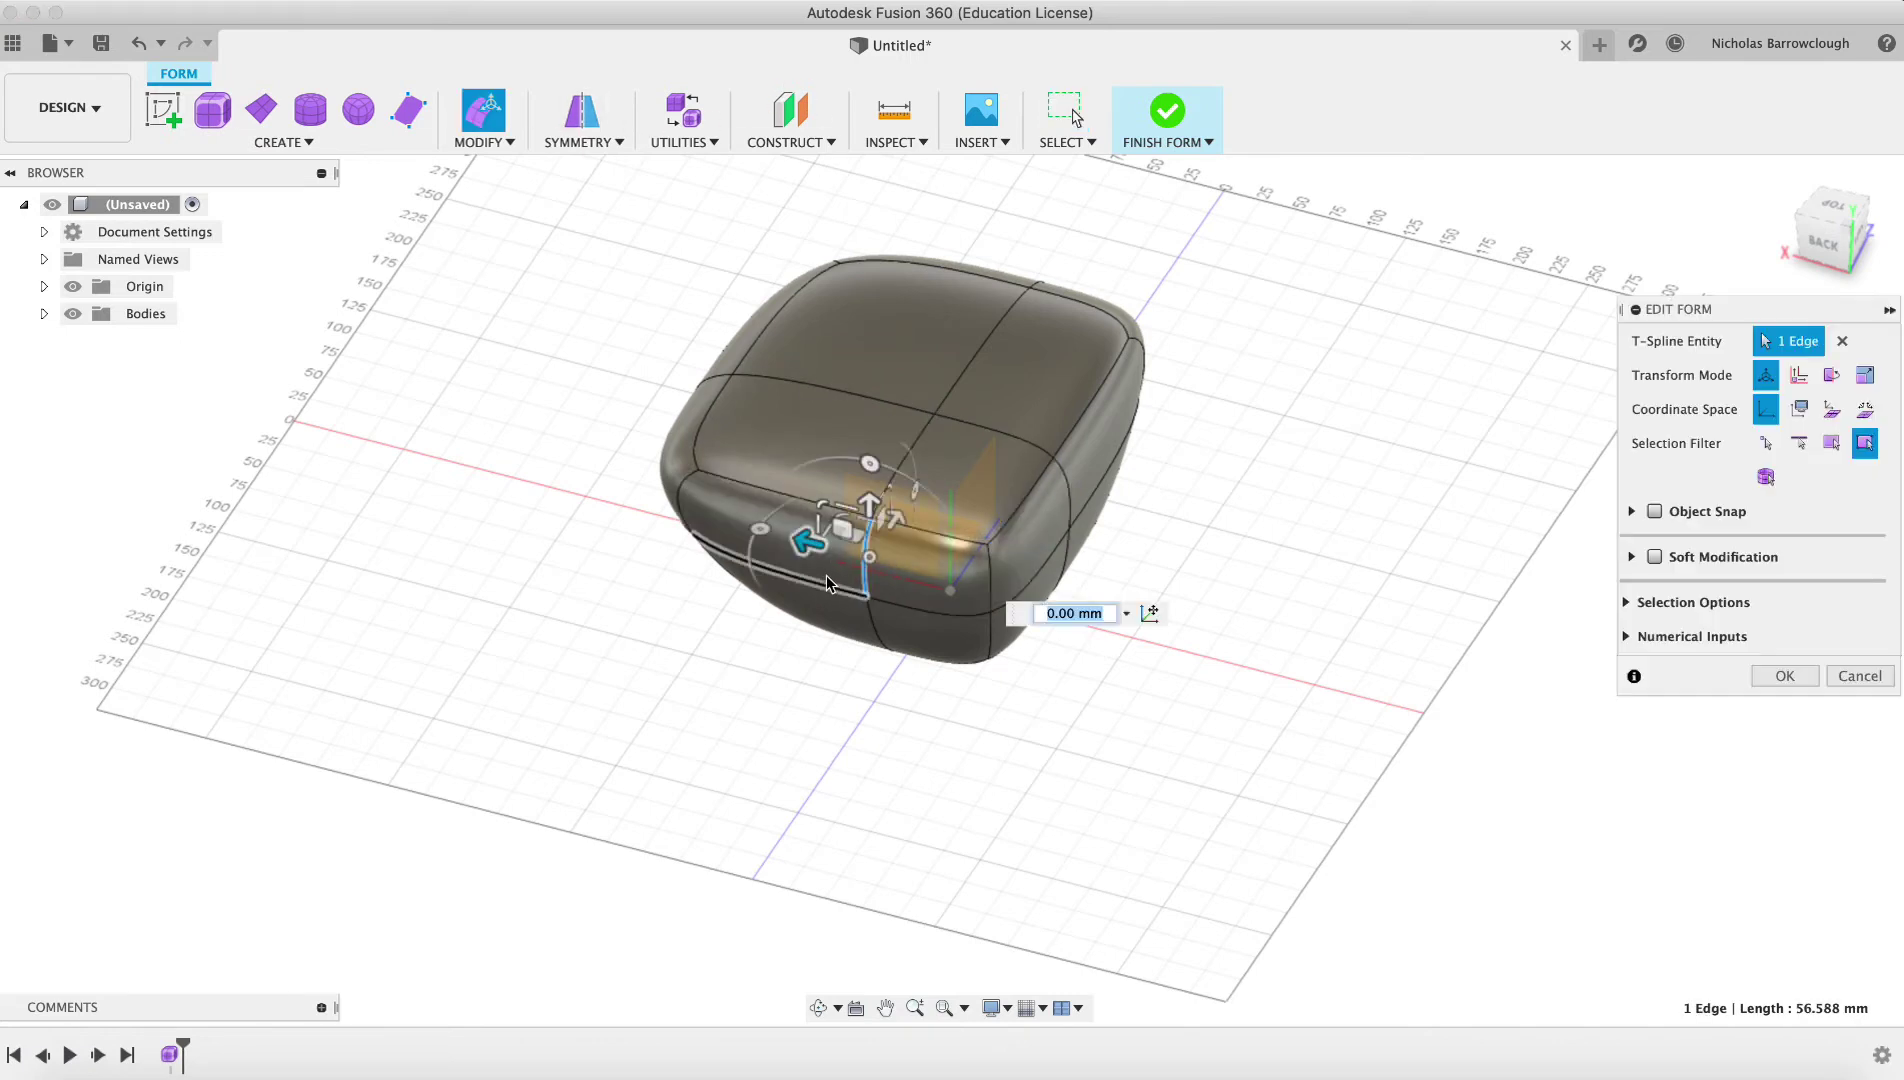
{"action": "left_click_drag", "start_coordinate": [893, 540], "coordinate": [875, 587]}
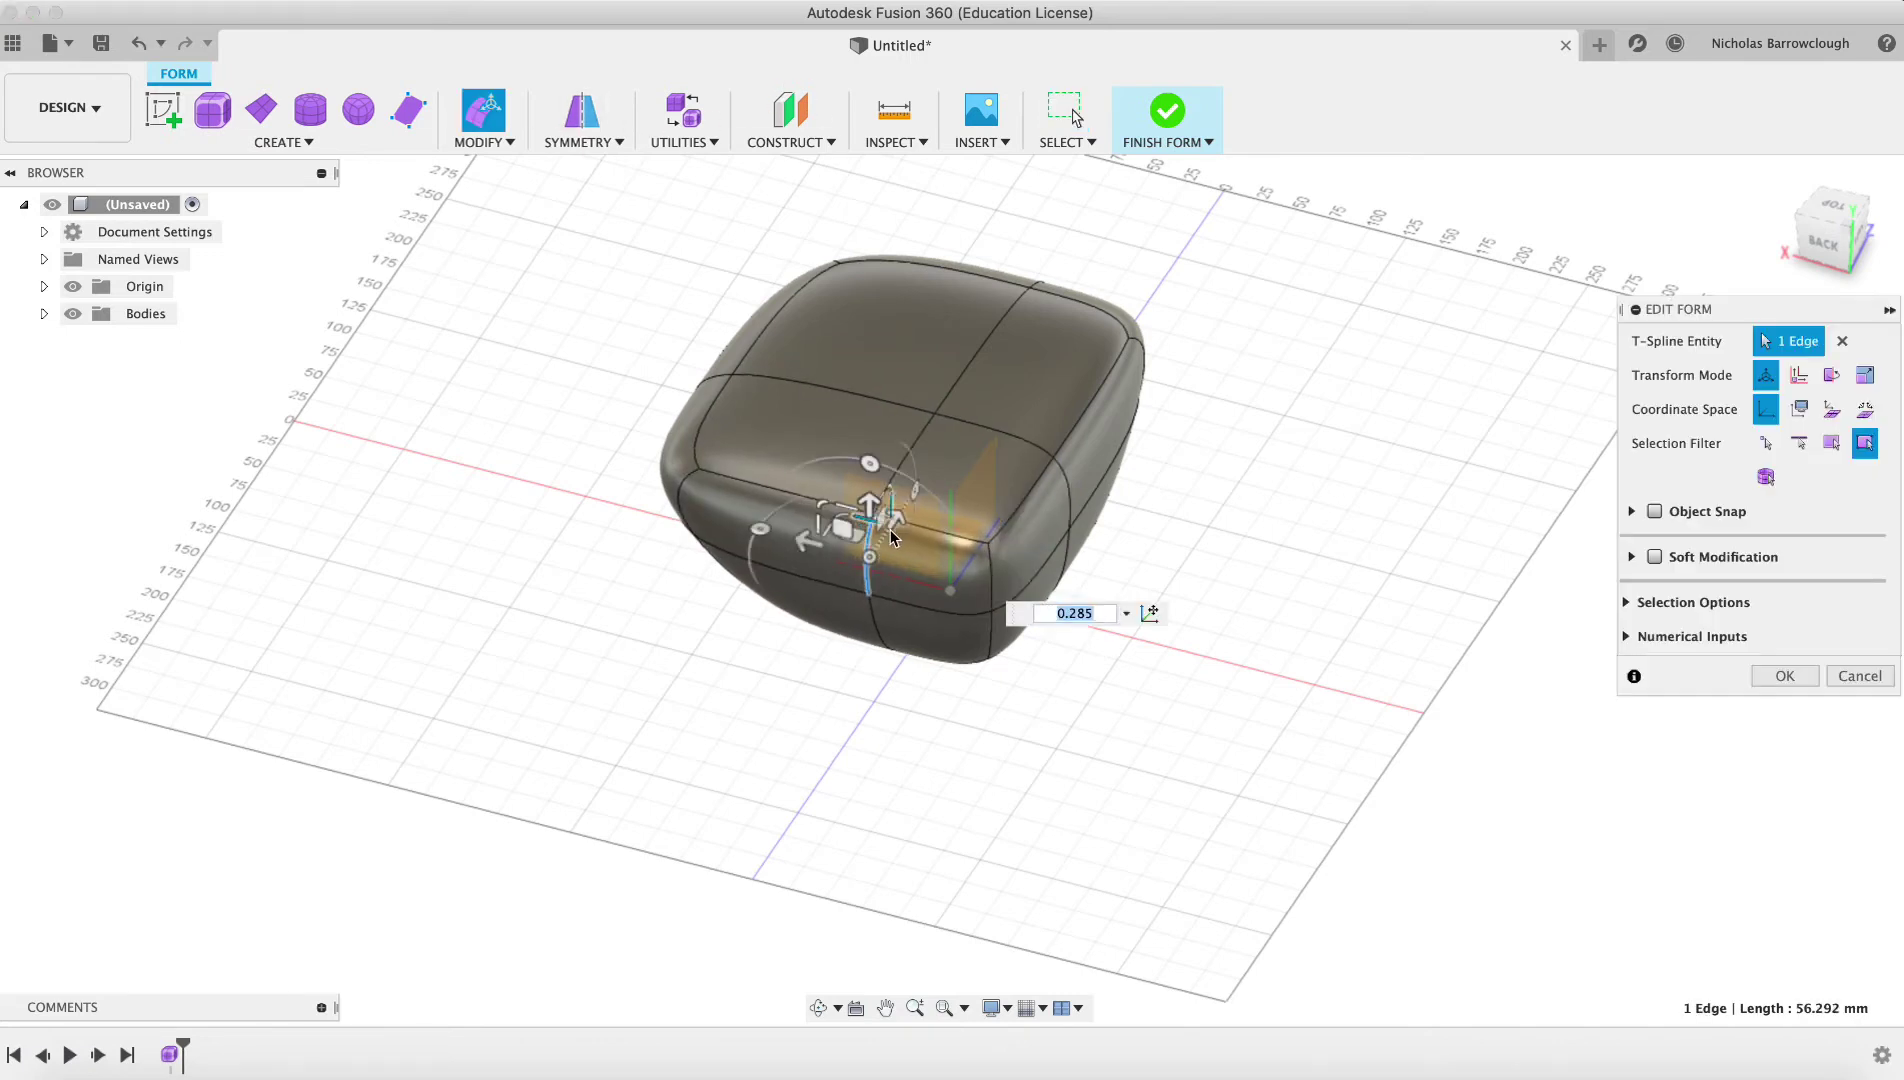
{"action": "left_click_drag", "start_coordinate": [895, 521], "coordinate": [800, 665]}
Step: On the negative X side, pull the upper face nearest the back outward about 60 mm and the front half's top edge about 58 mm
{"action": "left_click", "coordinate": [1003, 555]}
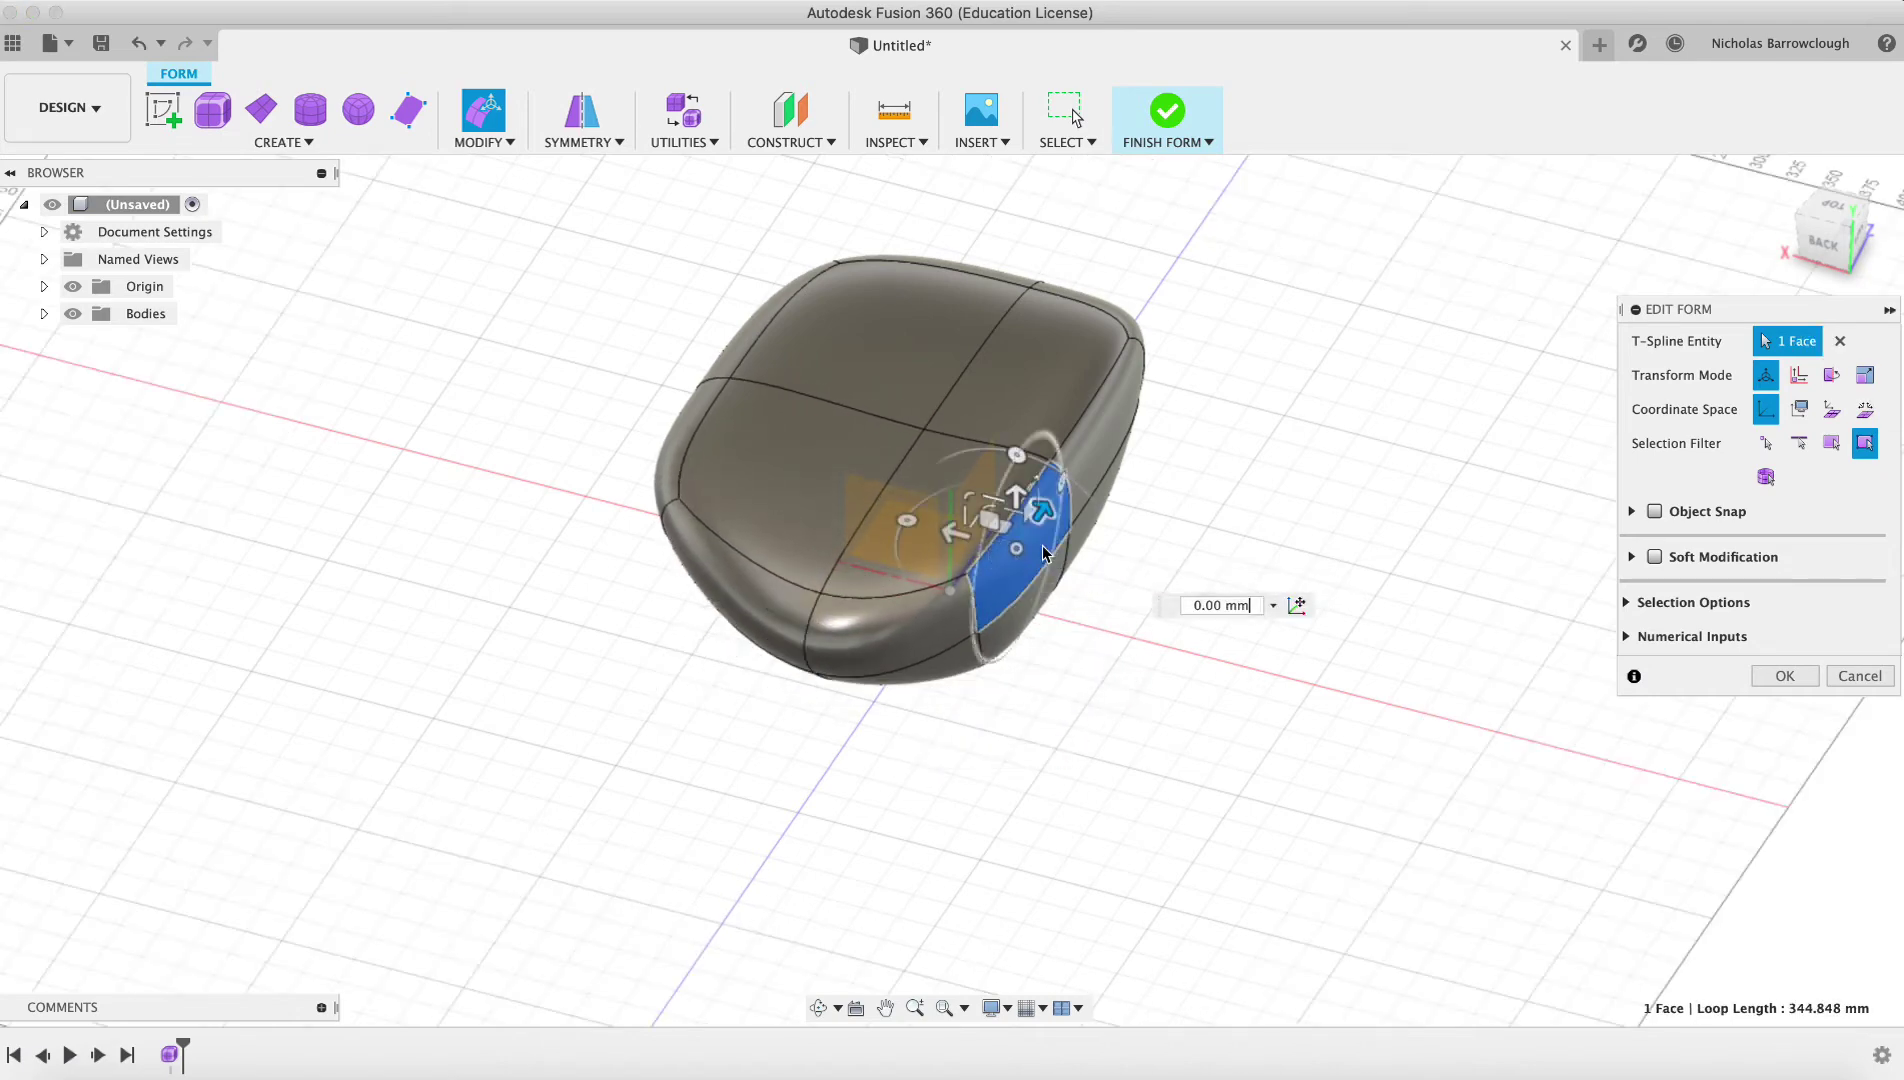
{"action": "left_click_drag", "start_coordinate": [947, 540], "coordinate": [1096, 525]}
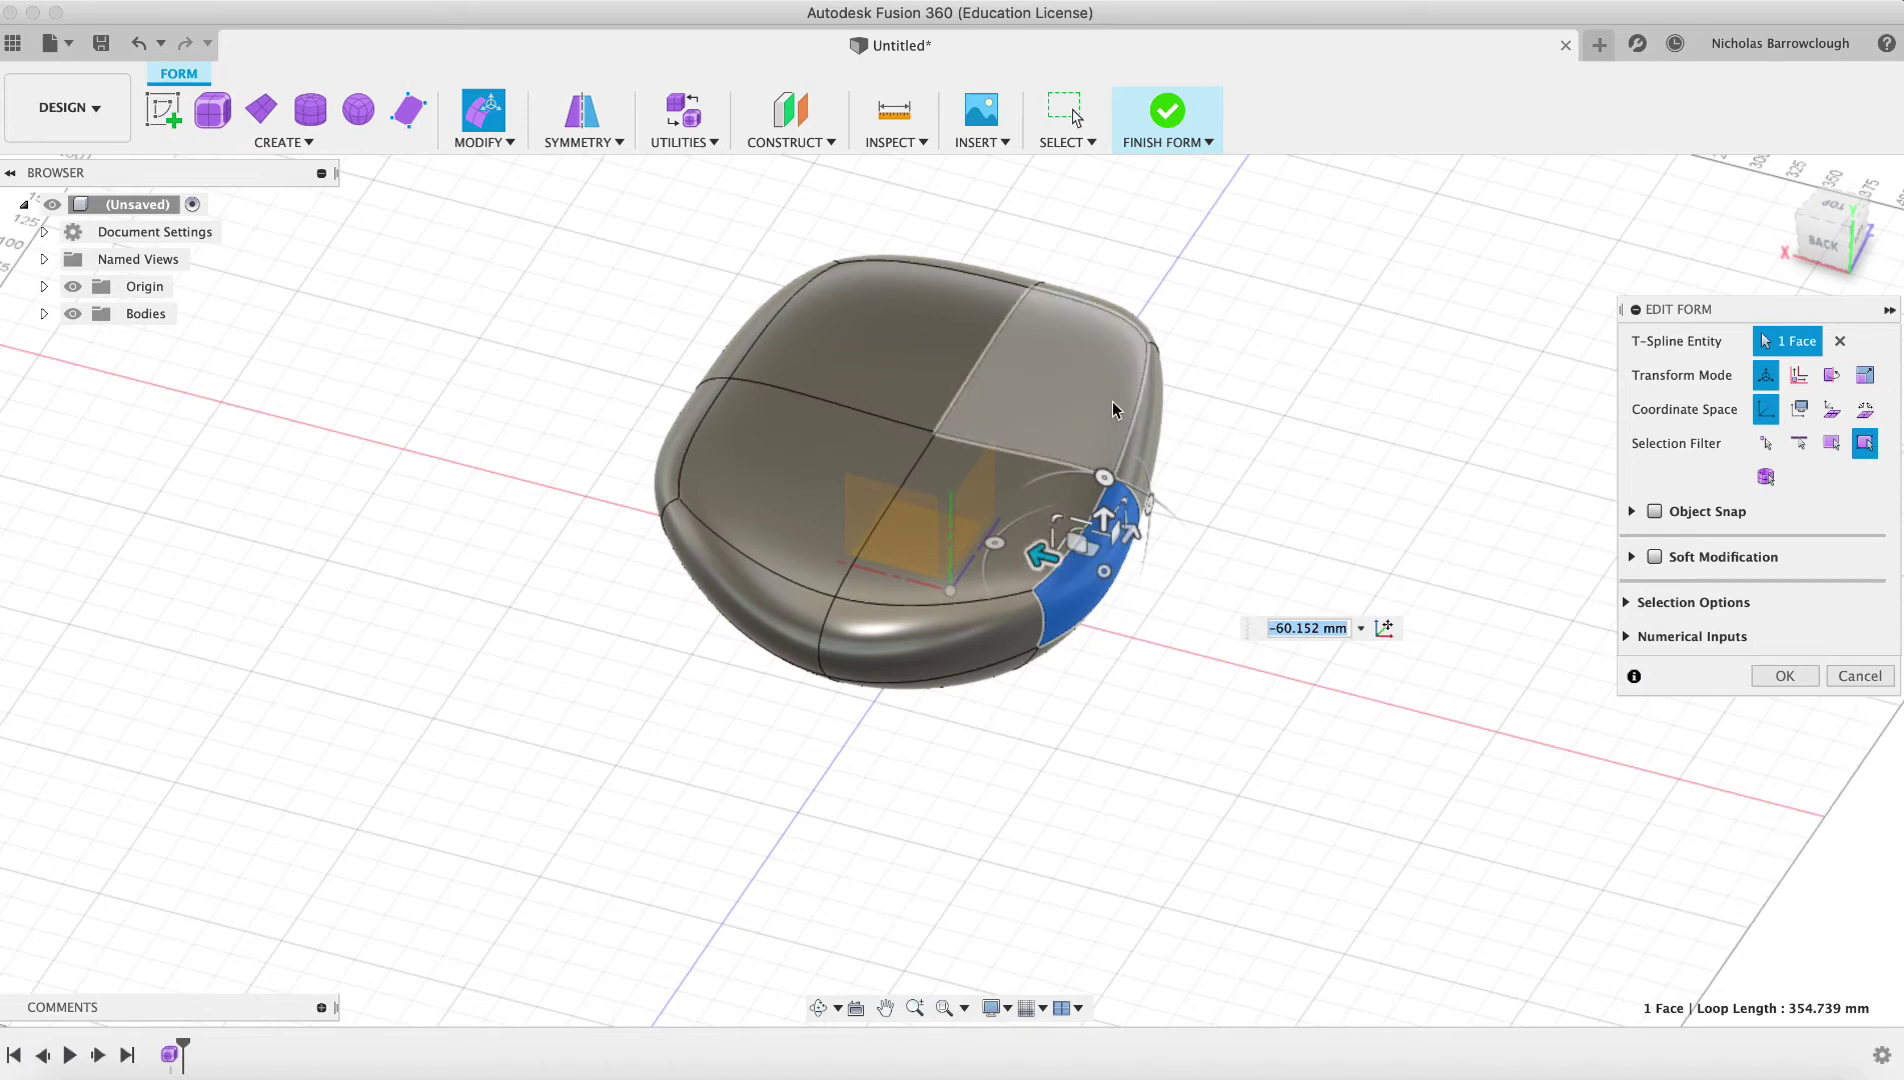
{"action": "left_click", "coordinate": [1146, 400]}
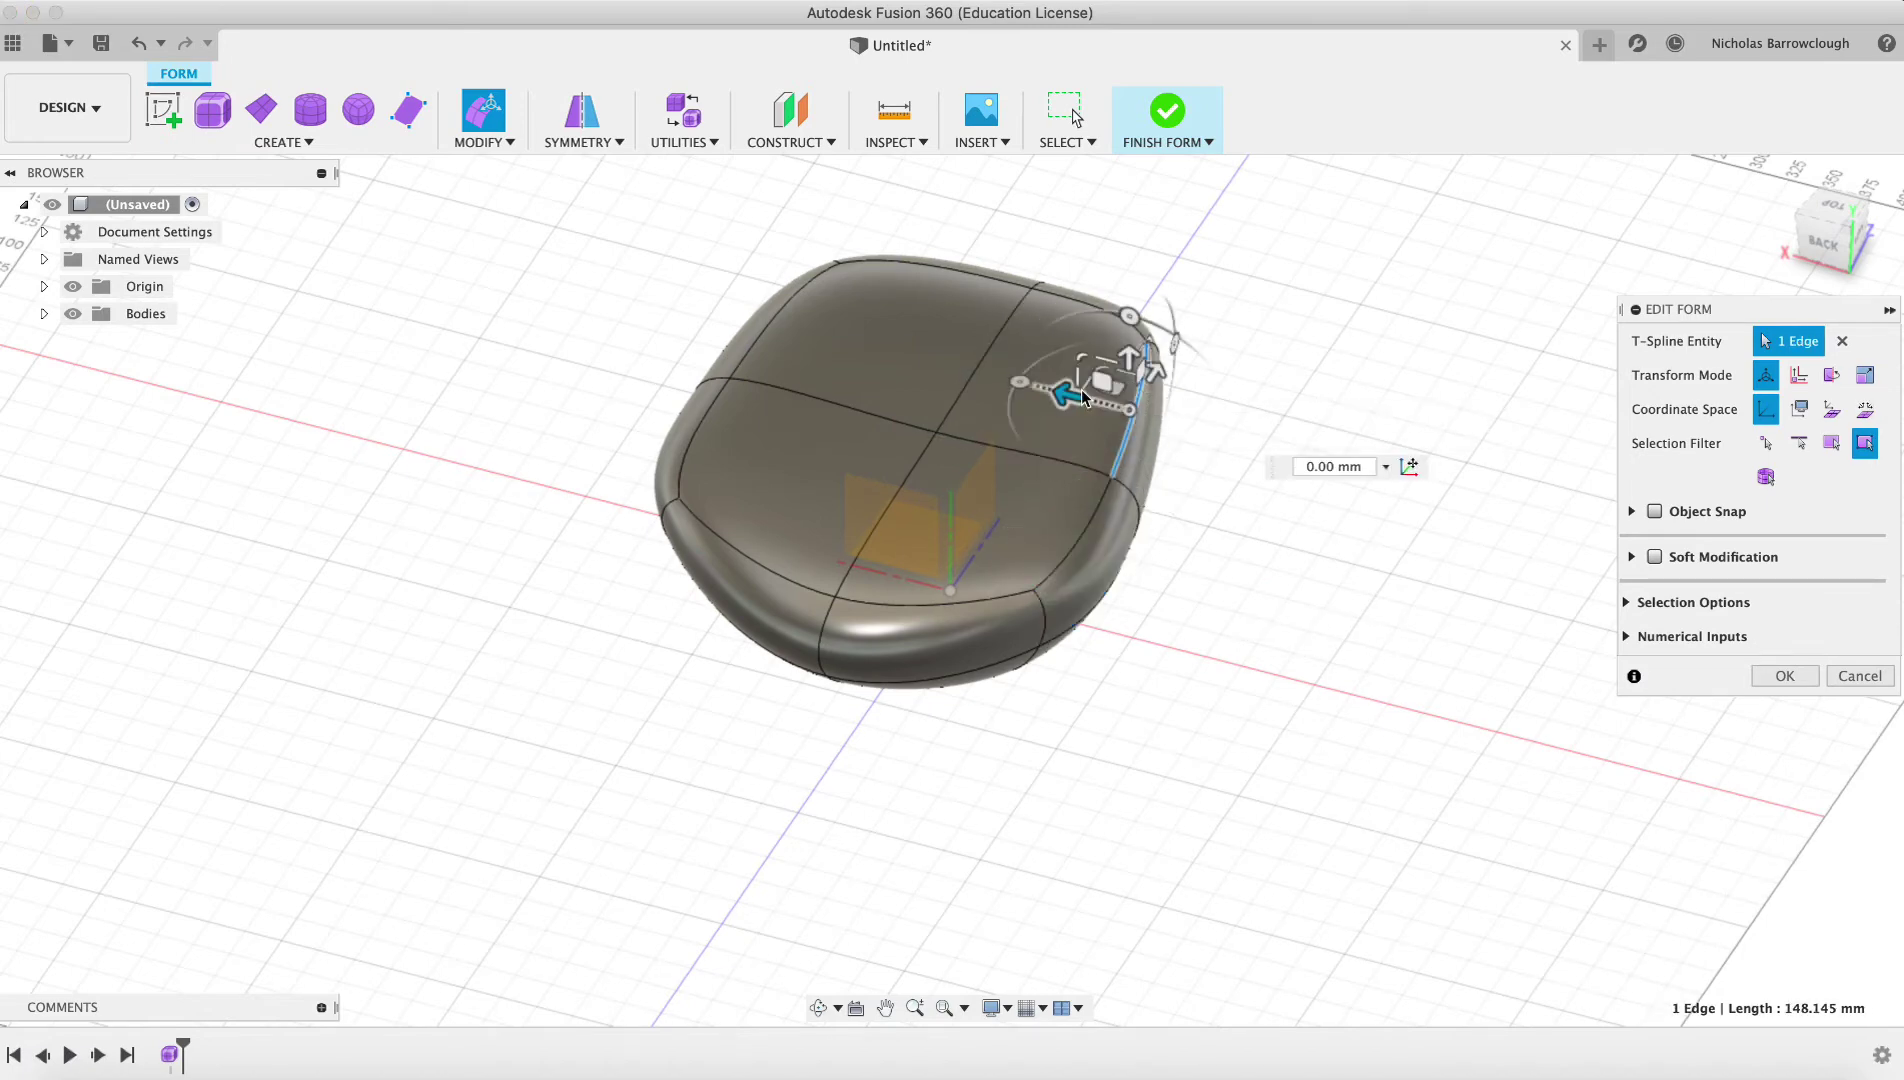
{"action": "left_click_drag", "start_coordinate": [1077, 396], "coordinate": [1153, 420]}
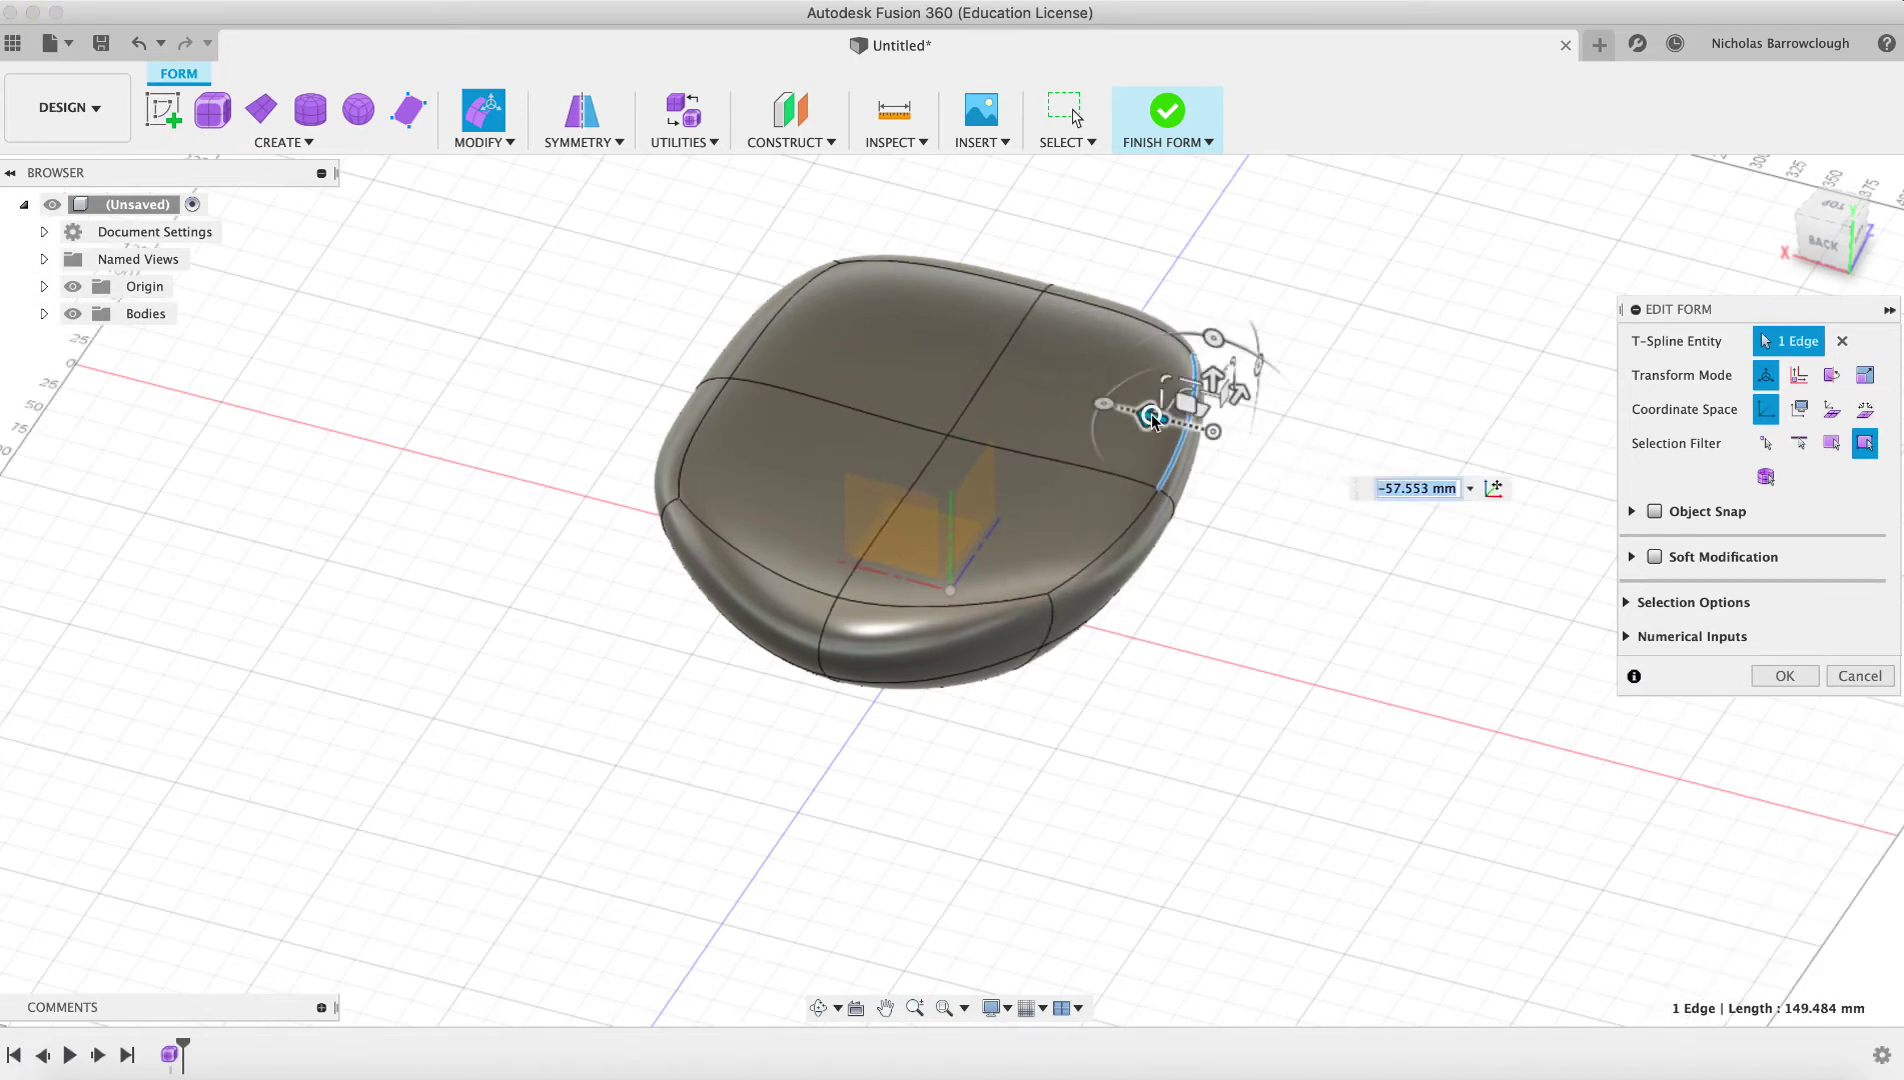
{"action": "left_click", "coordinate": [1762, 678]}
Step: Delete the four top faces of the form body to open it into a bowl
{"action": "left_click", "coordinate": [1033, 363]}
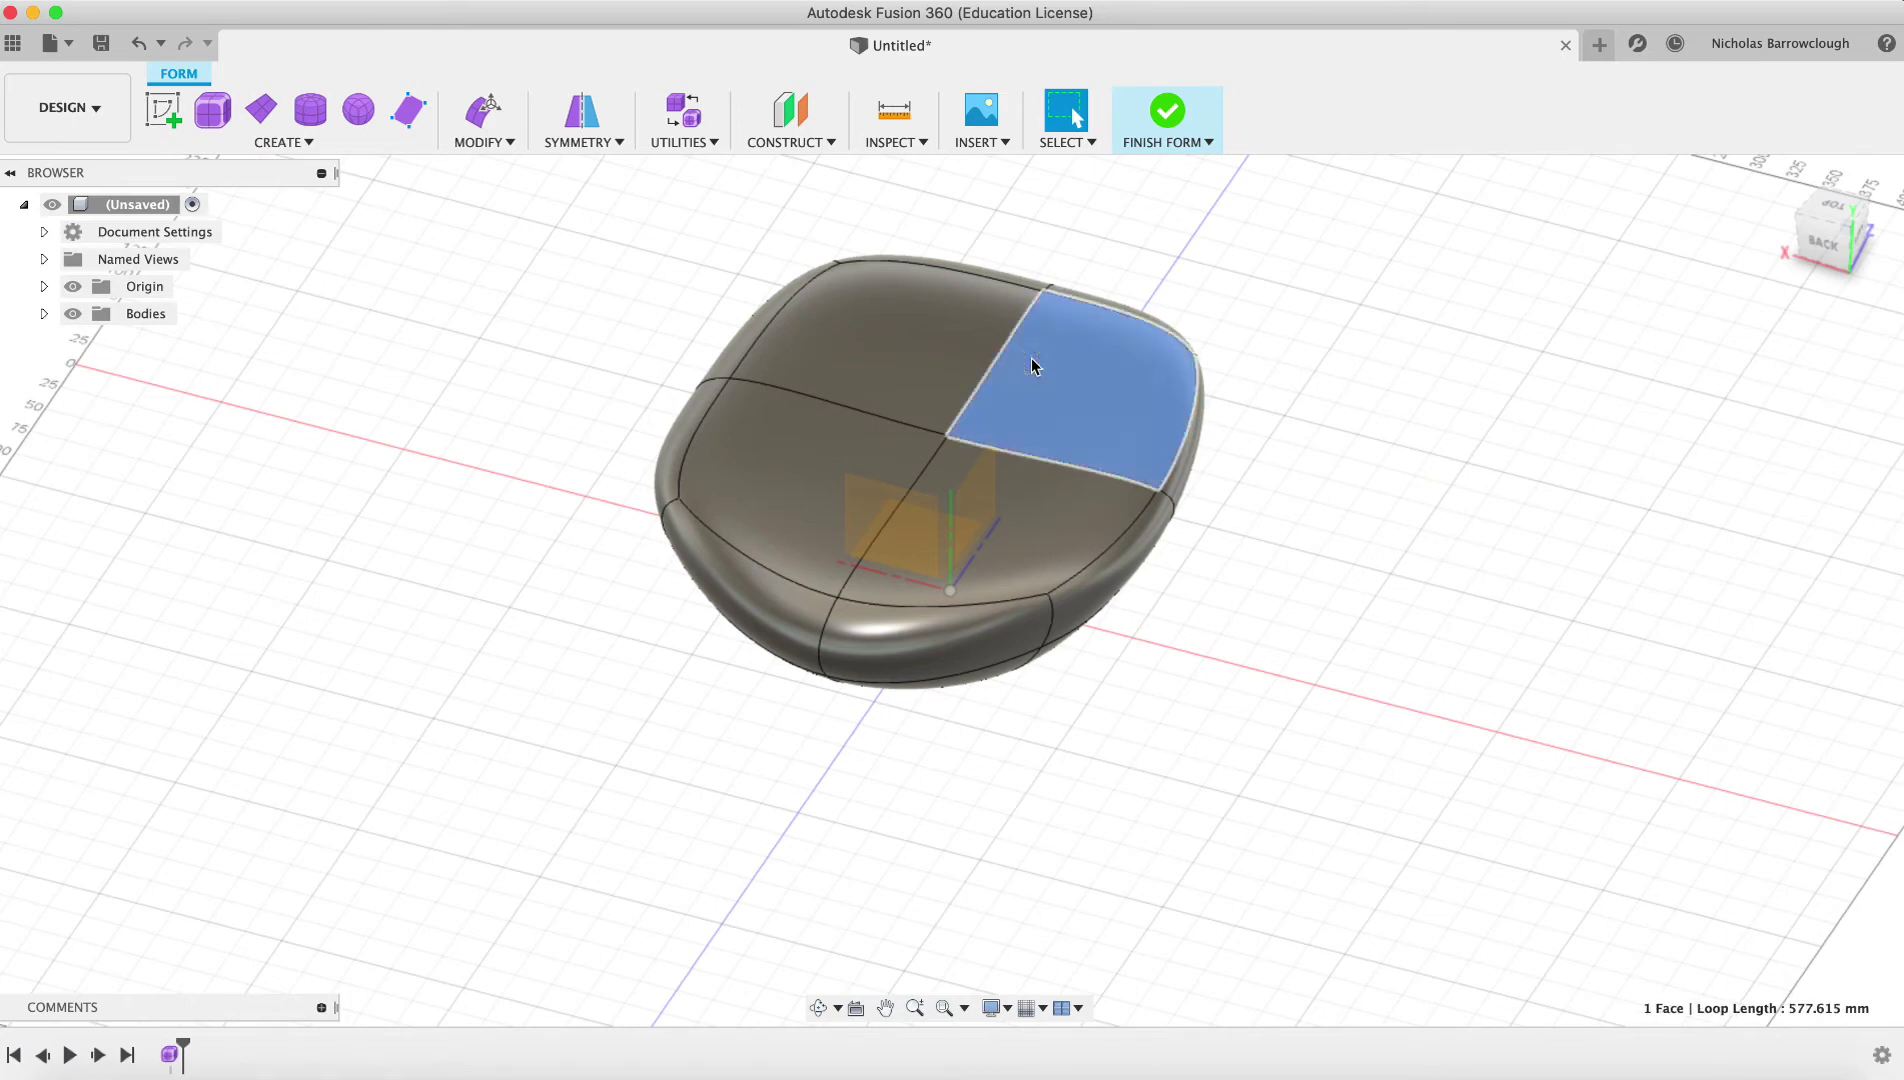
{"action": "key", "text": "Delete"}
{"action": "left_click", "coordinate": [900, 356]}
{"action": "key", "text": "Delete"}
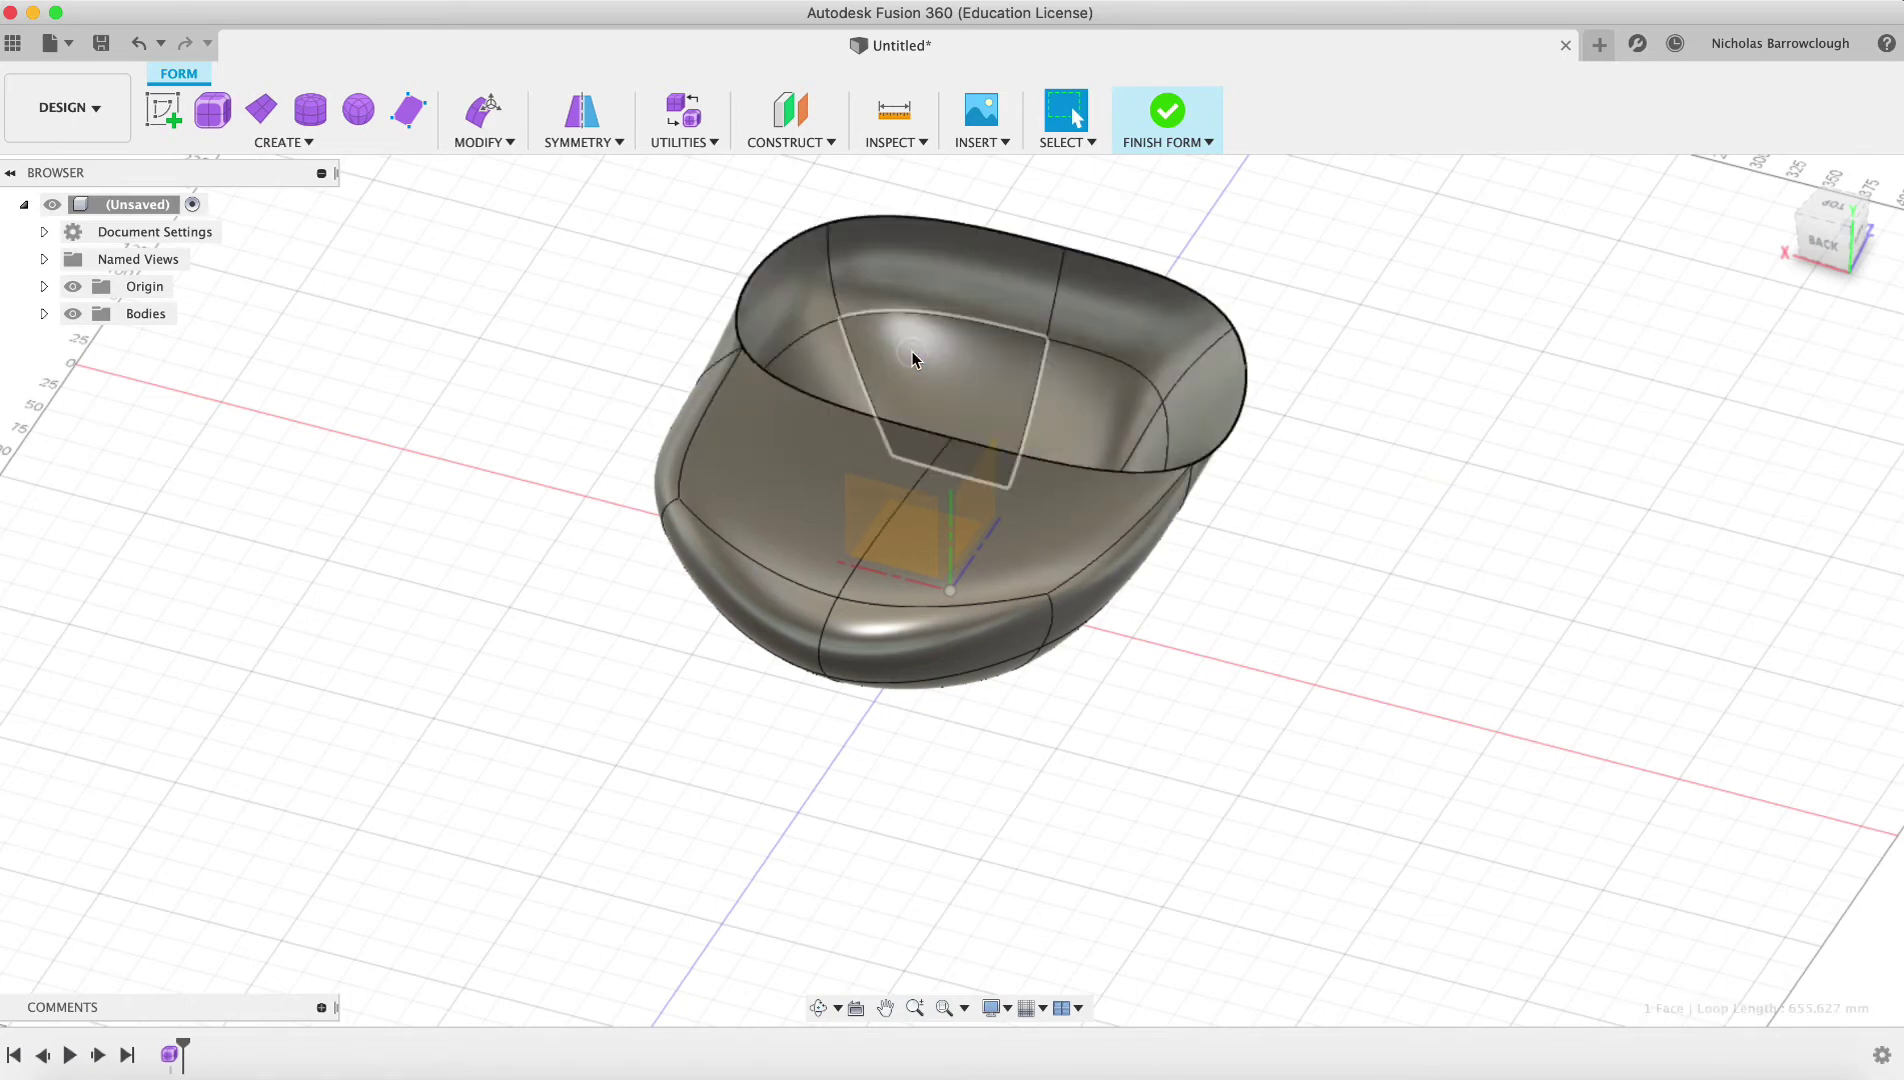
{"action": "left_click", "coordinate": [851, 478]}
{"action": "key", "text": "Delete"}
{"action": "left_click", "coordinate": [973, 512]}
{"action": "key", "text": "Delete"}
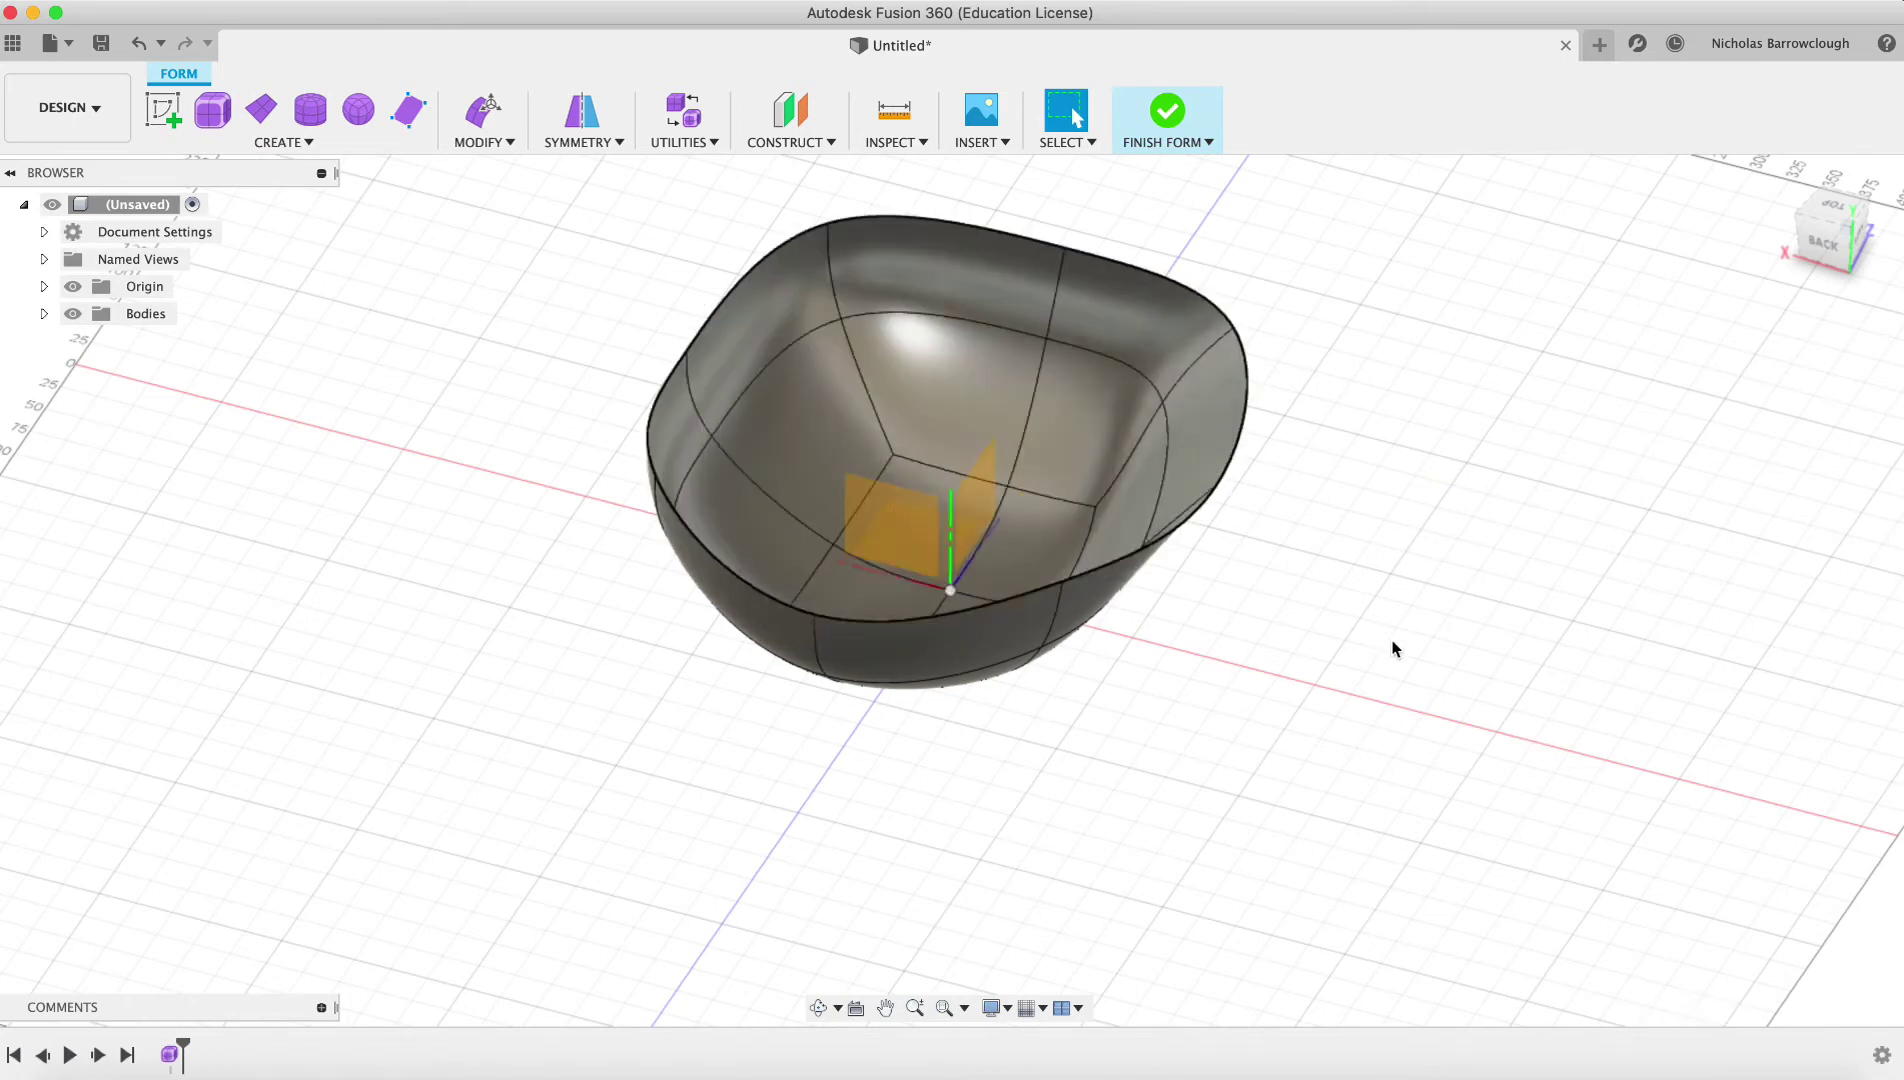
Step: Thicken the open form body by 3 mm with the Sharp type and Normal direction
{"action": "left_click", "coordinate": [283, 143]}
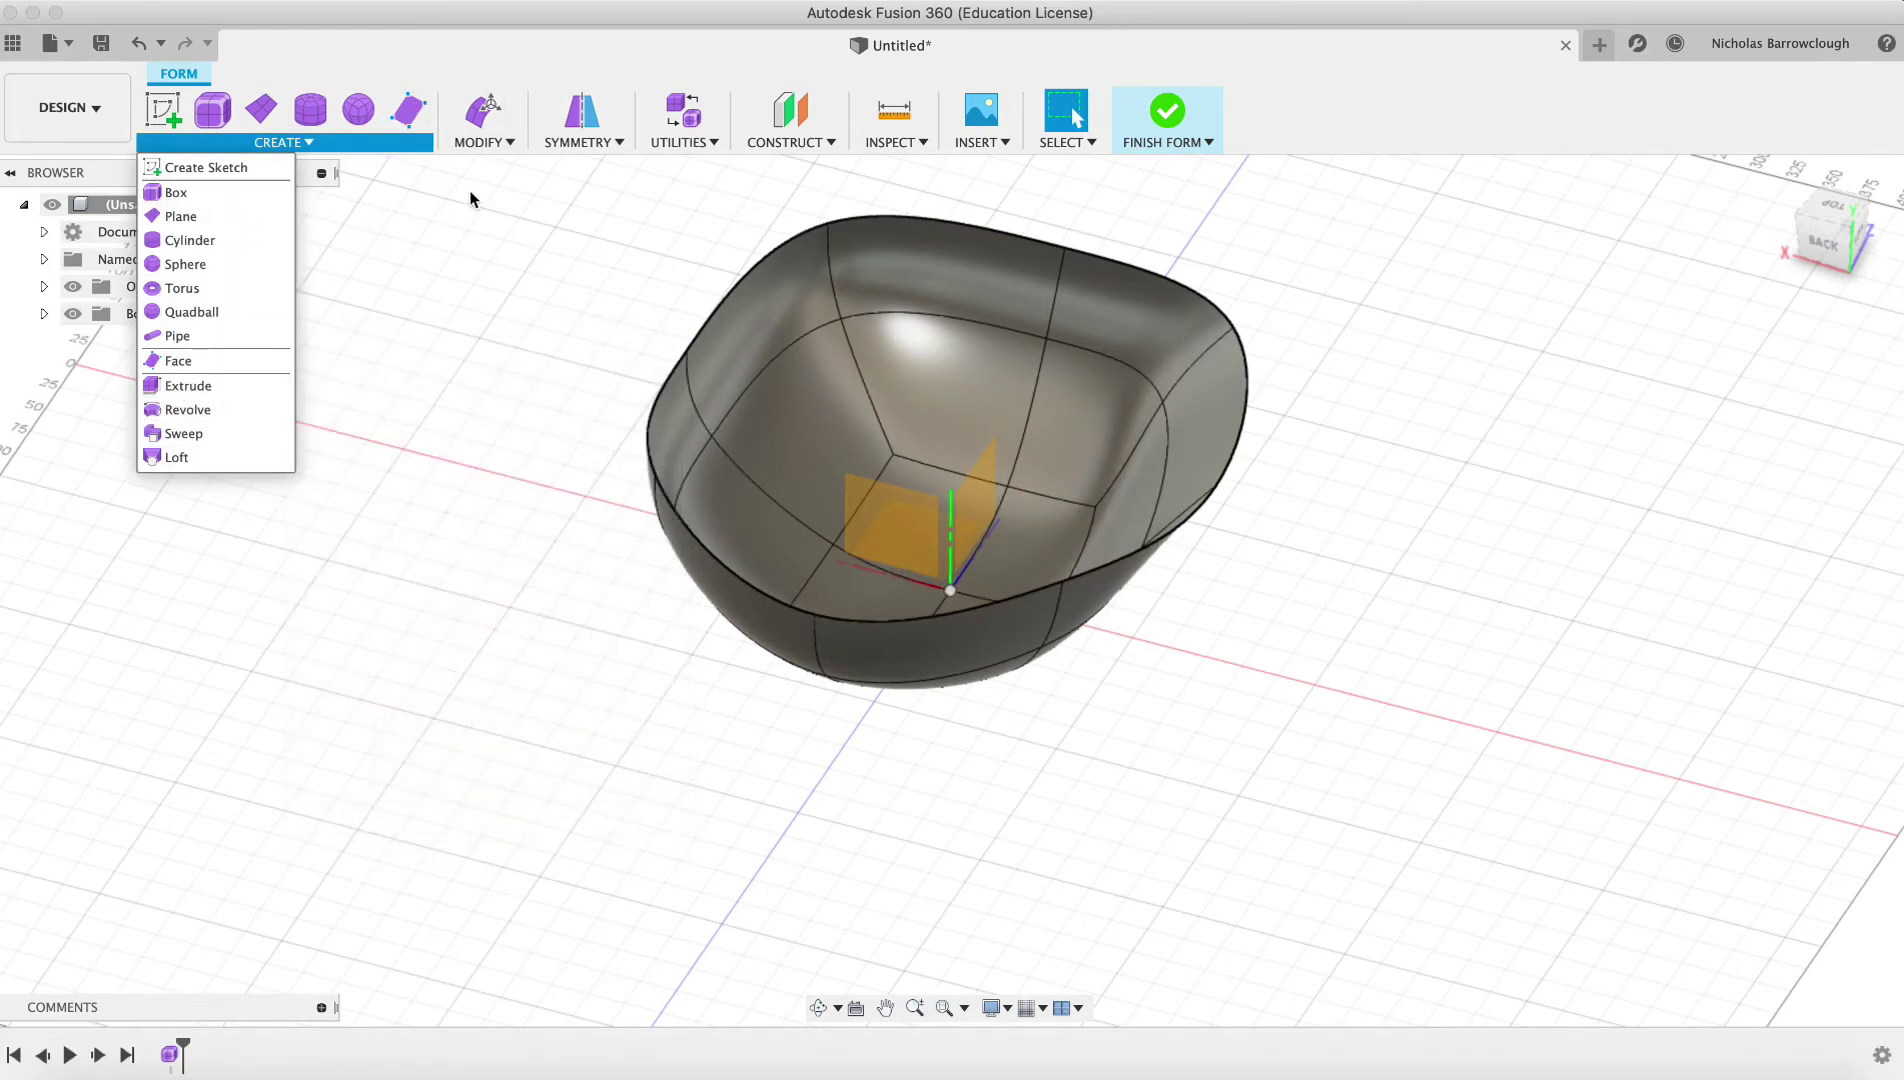
{"action": "left_click", "coordinate": [478, 145]}
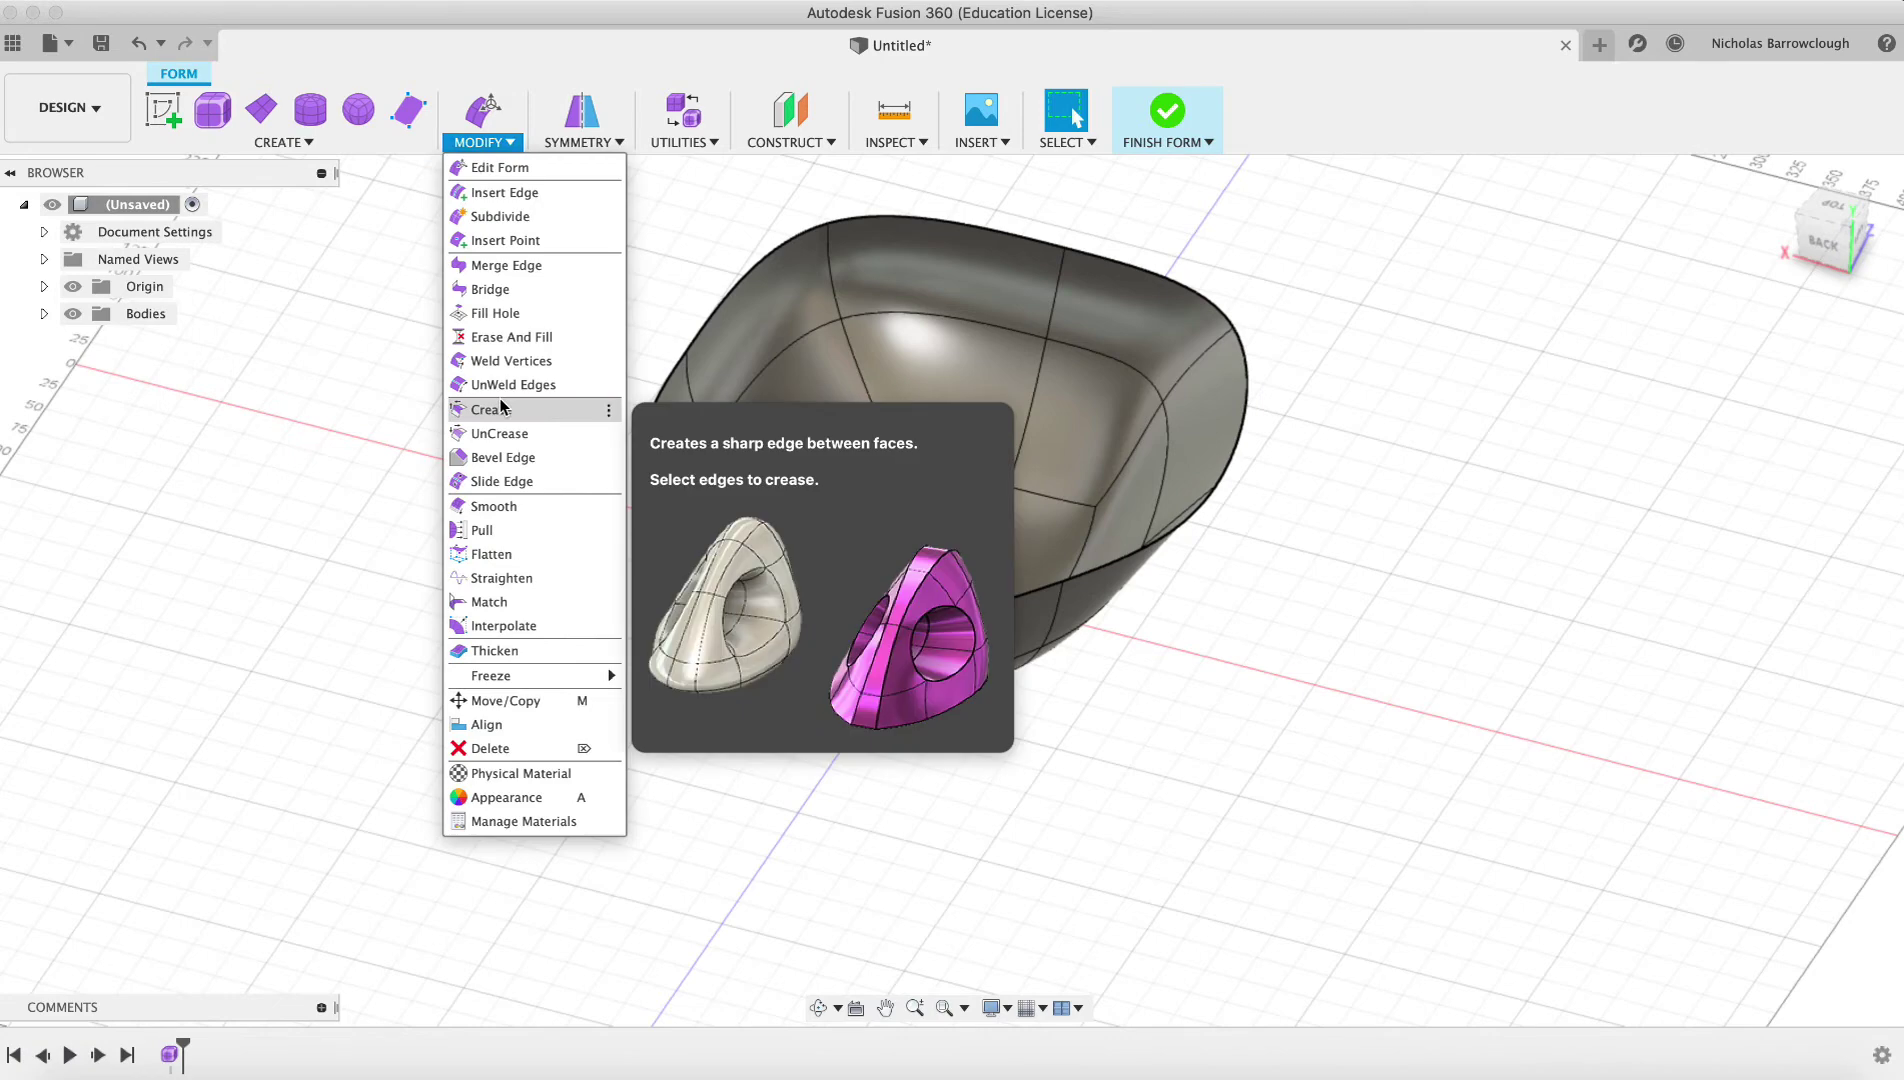
{"action": "left_click", "coordinate": [472, 652]}
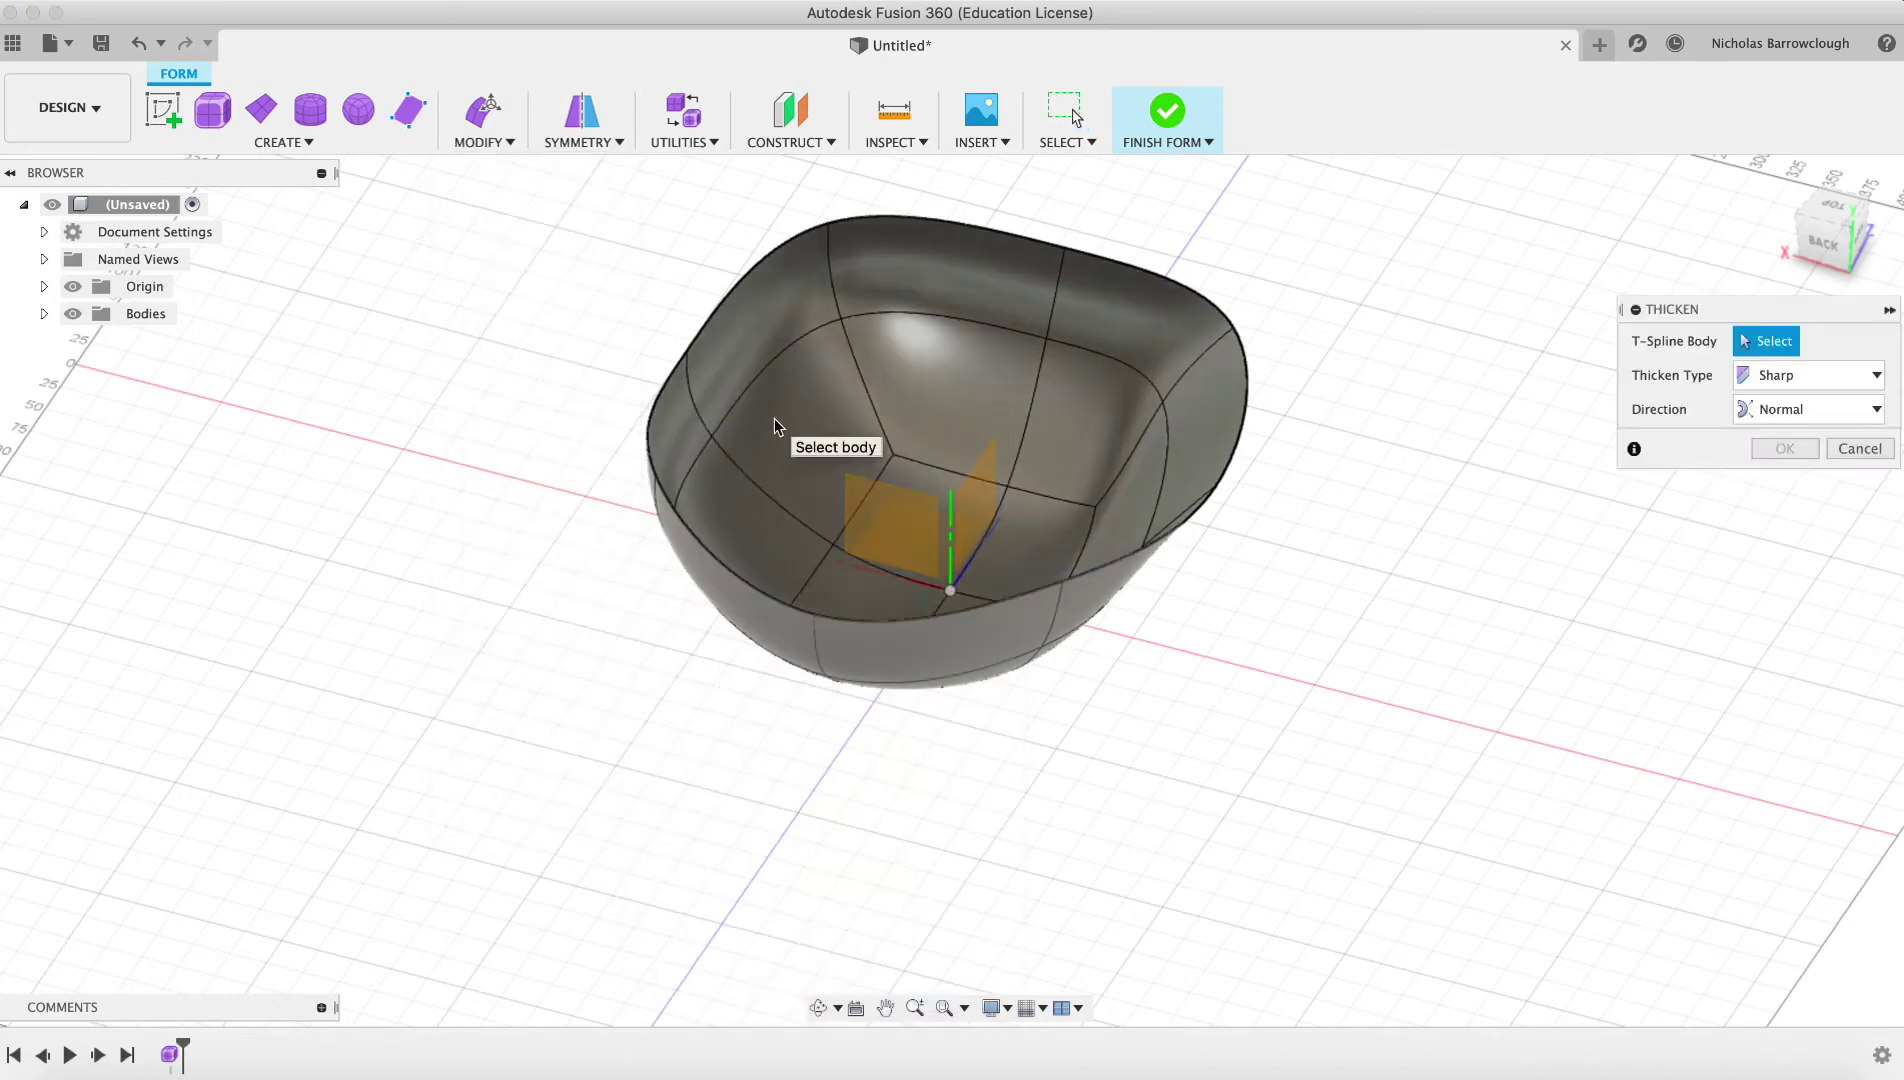
{"action": "left_click", "coordinate": [774, 418]}
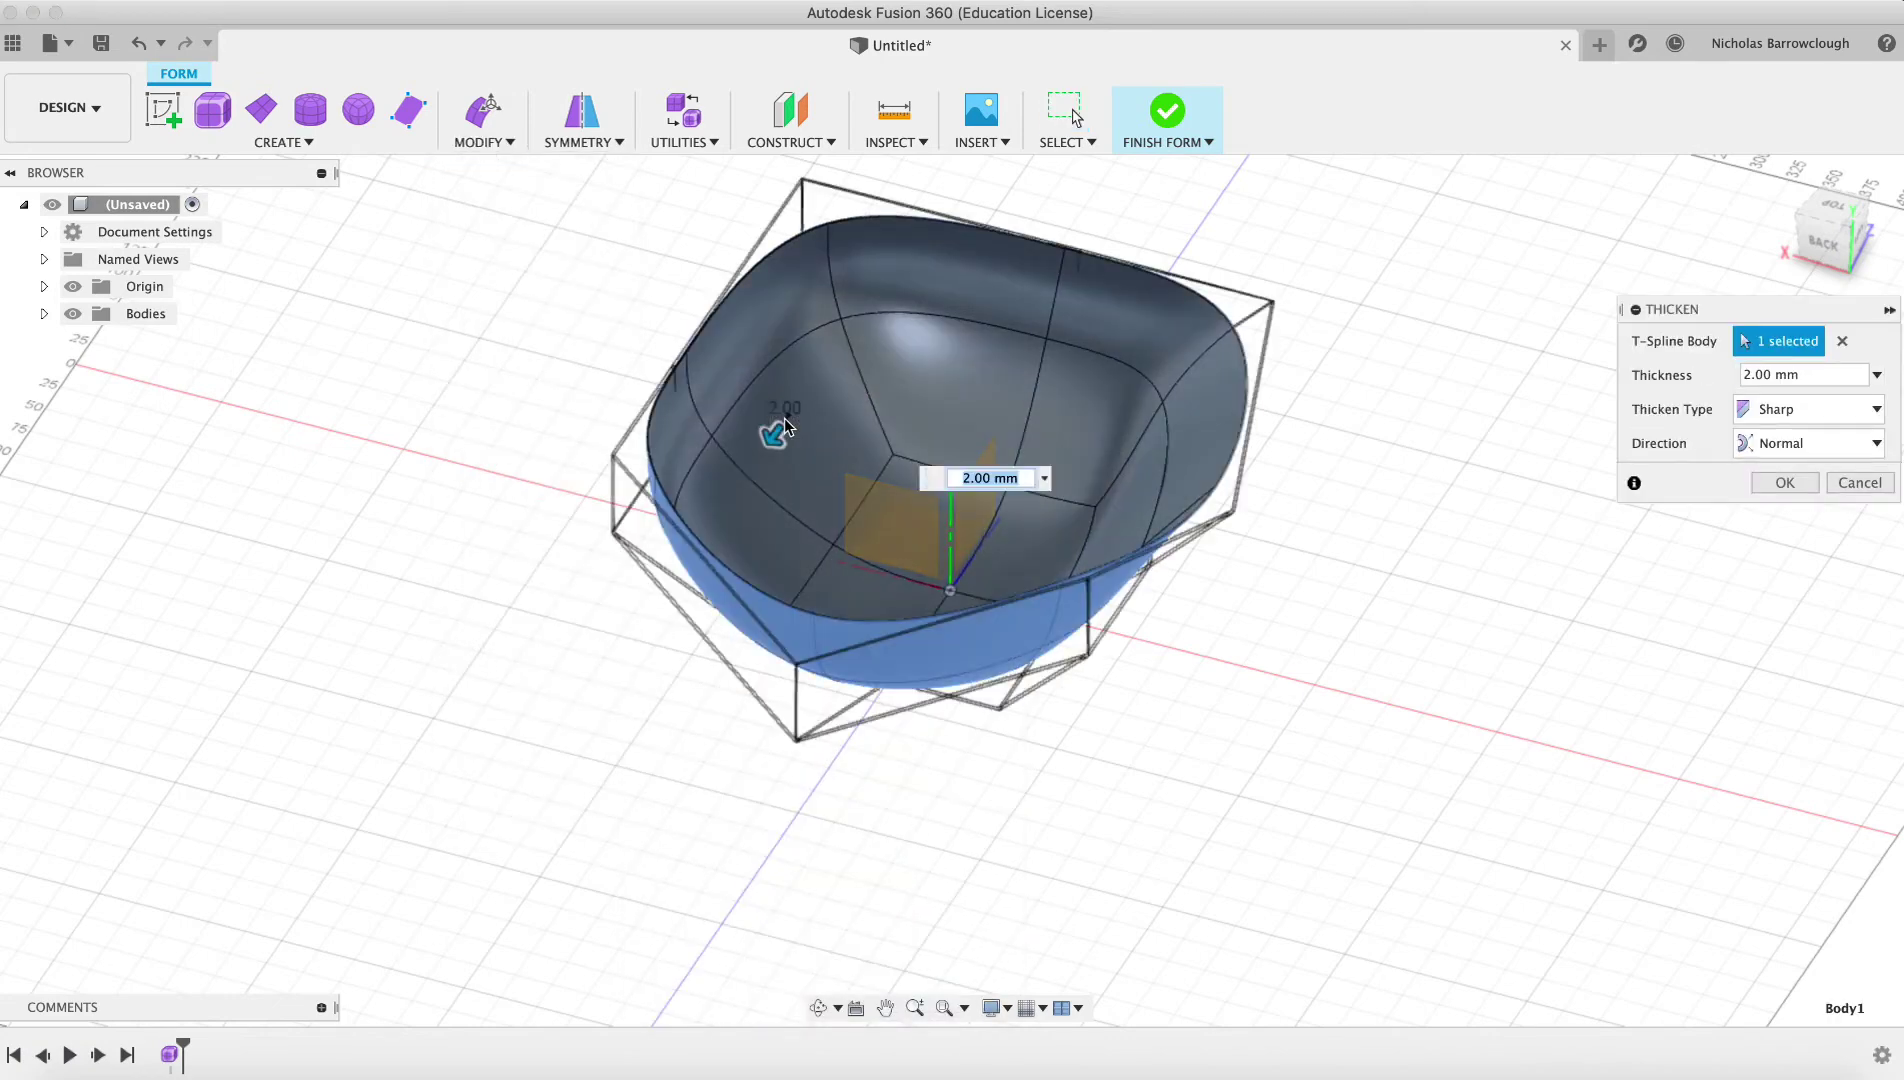
{"action": "type", "text": "3"}
{"action": "key", "text": "Return"}
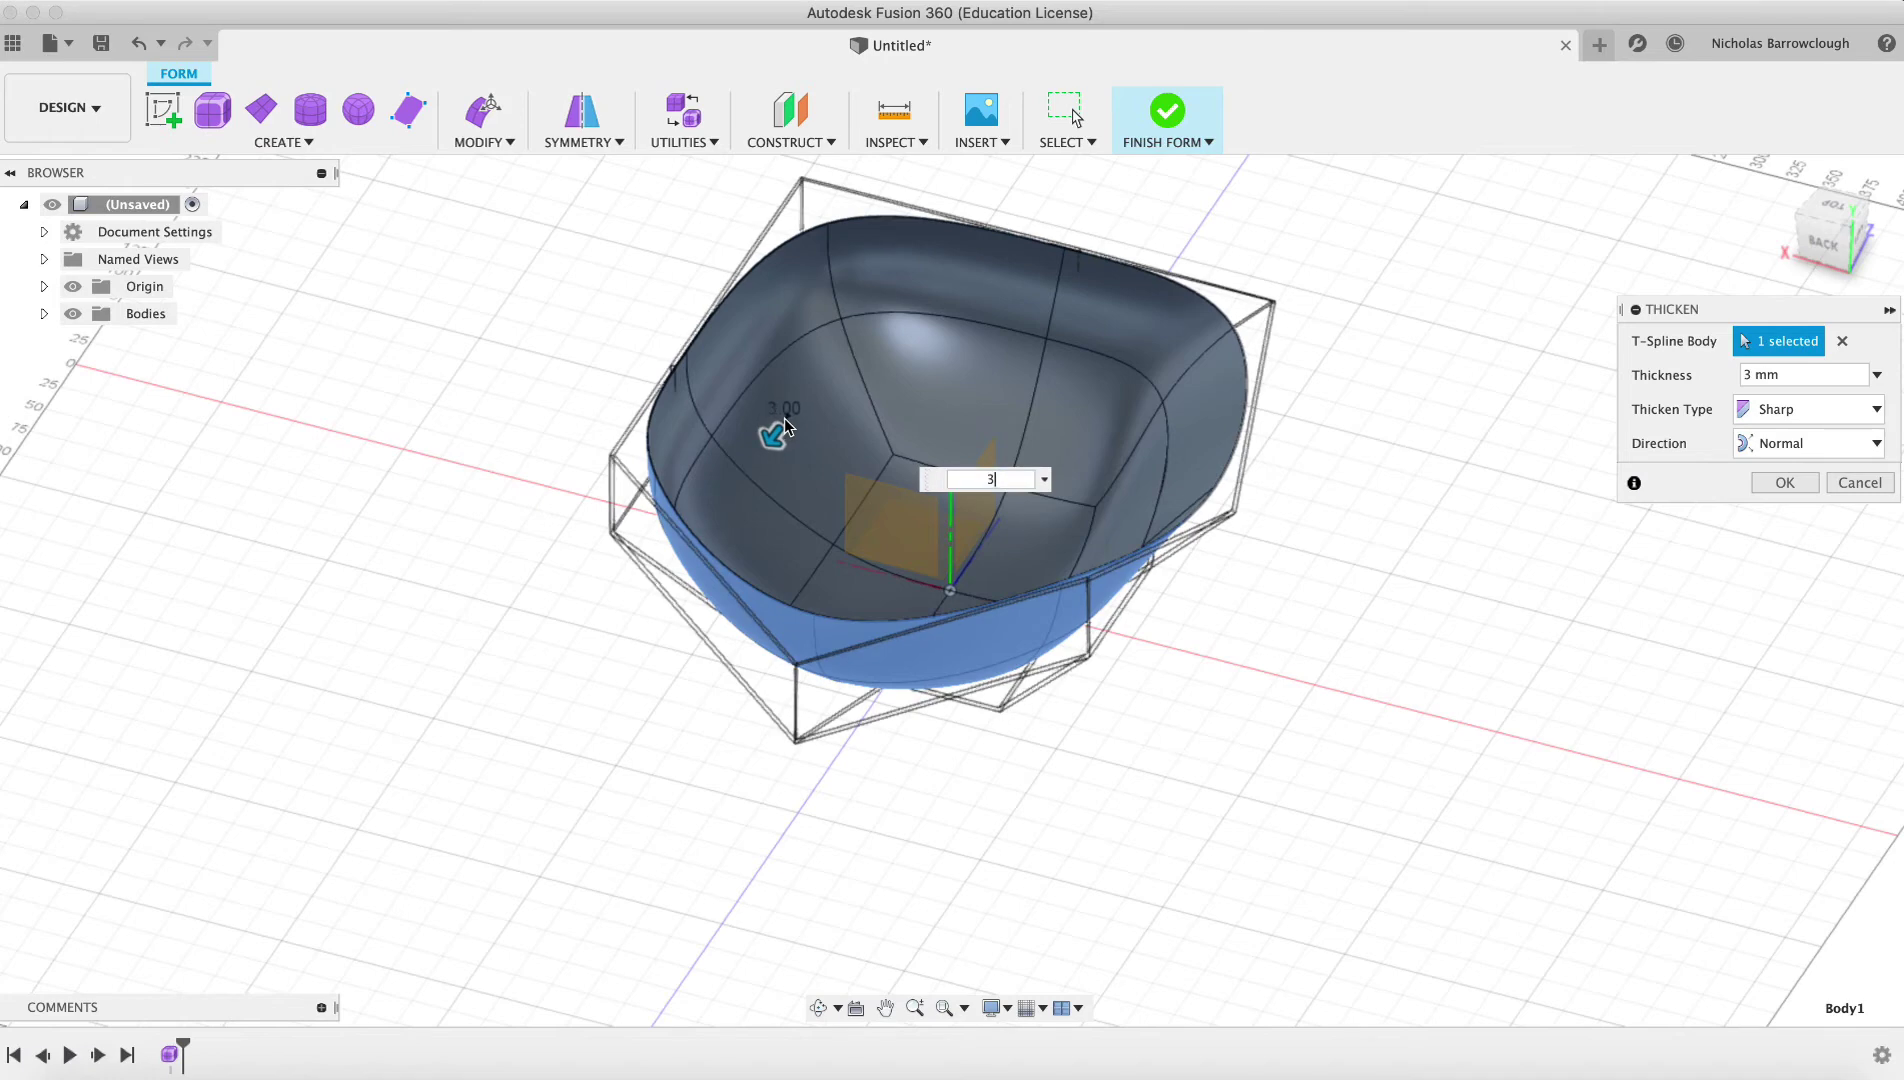
{"action": "key", "text": "Return"}
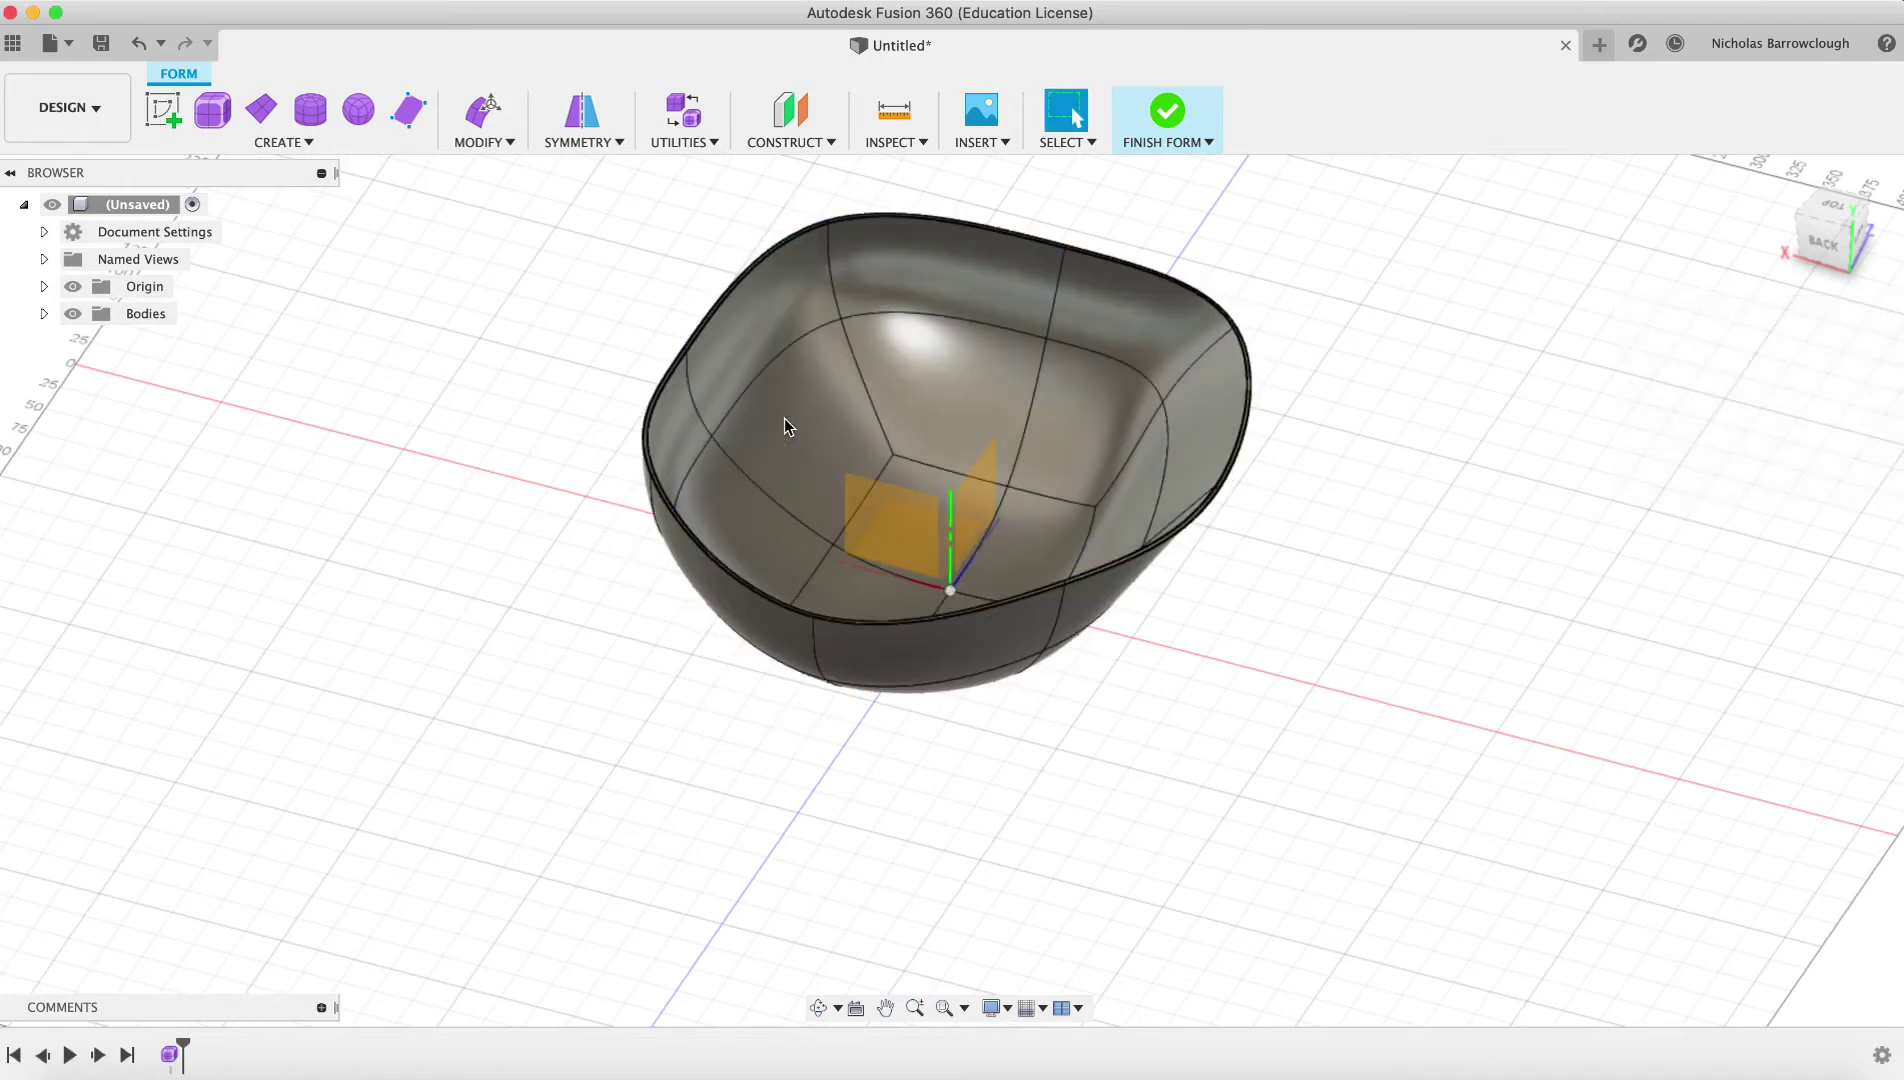
Step: Finish the form to convert the thickened bowl into a solid body
{"action": "left_click", "coordinate": [910, 1005]}
{"action": "left_click_drag", "start_coordinate": [962, 620], "coordinate": [972, 481]}
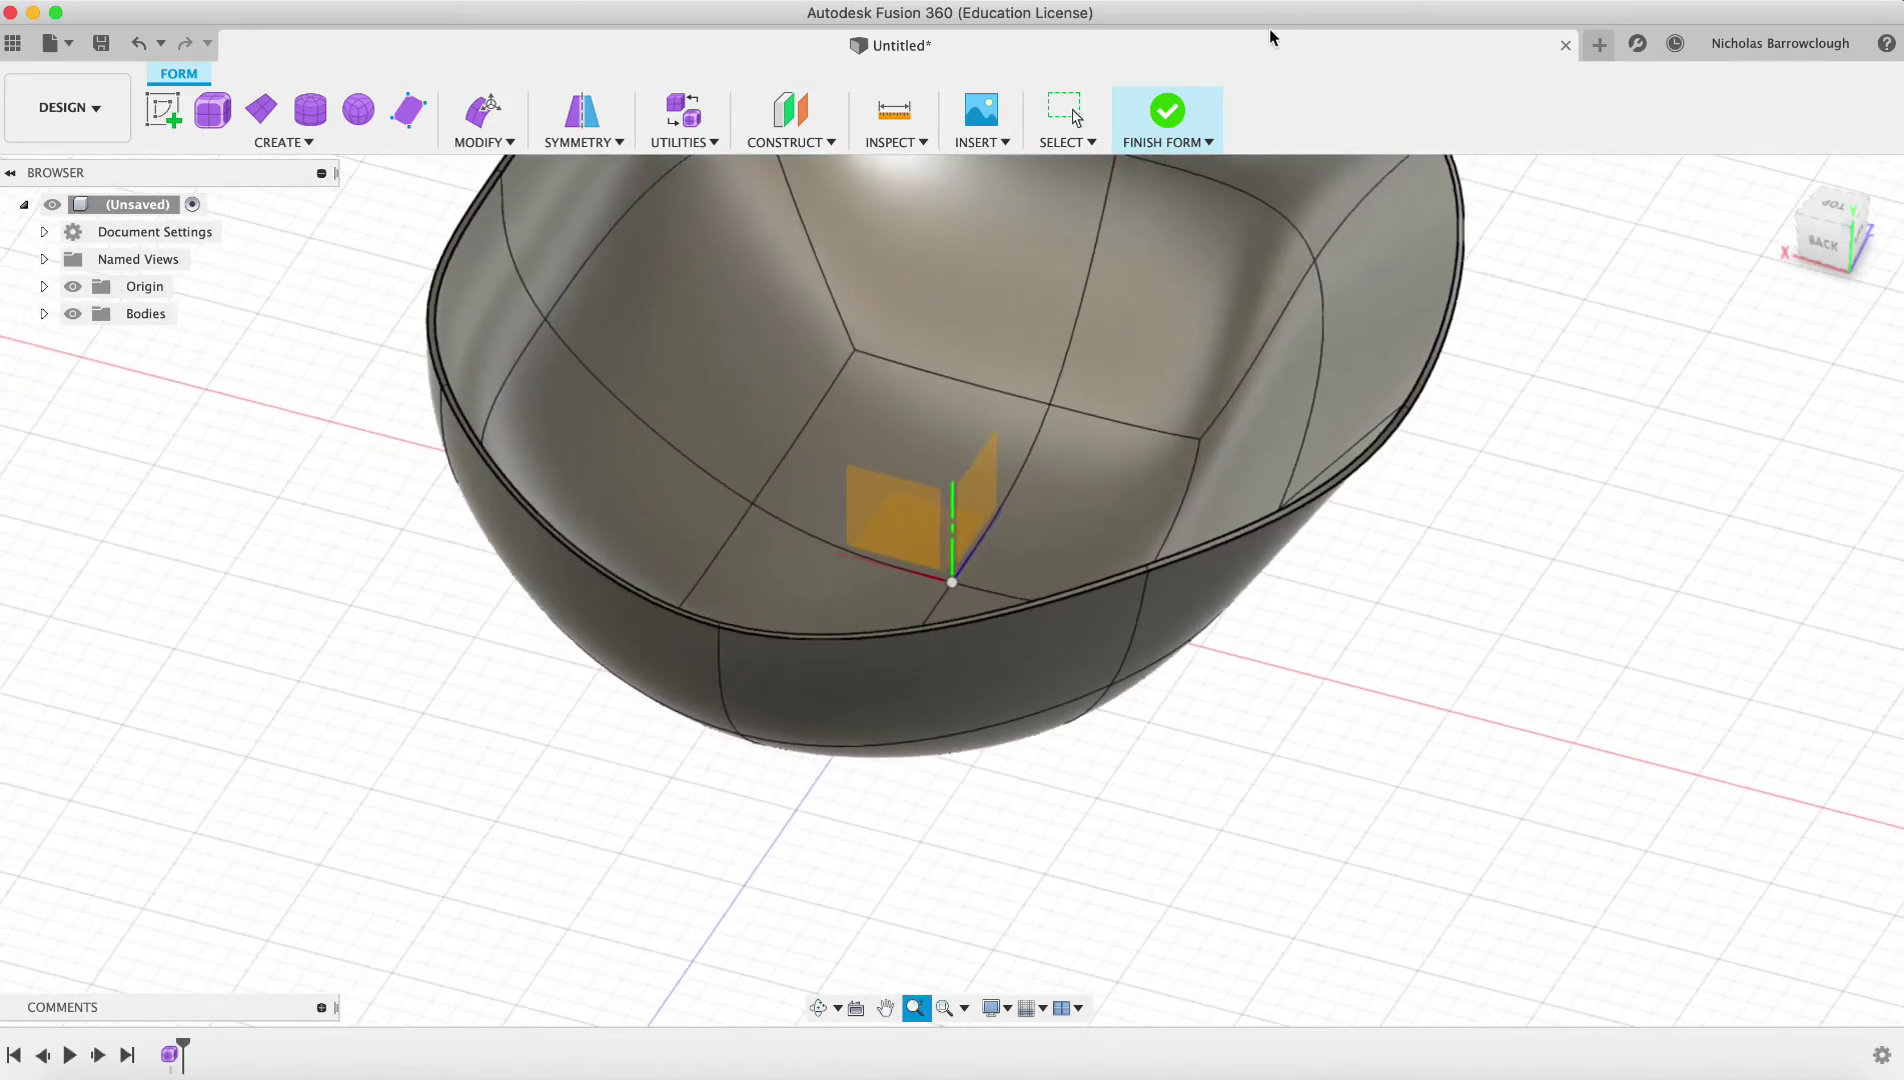
{"action": "left_click", "coordinate": [1167, 112]}
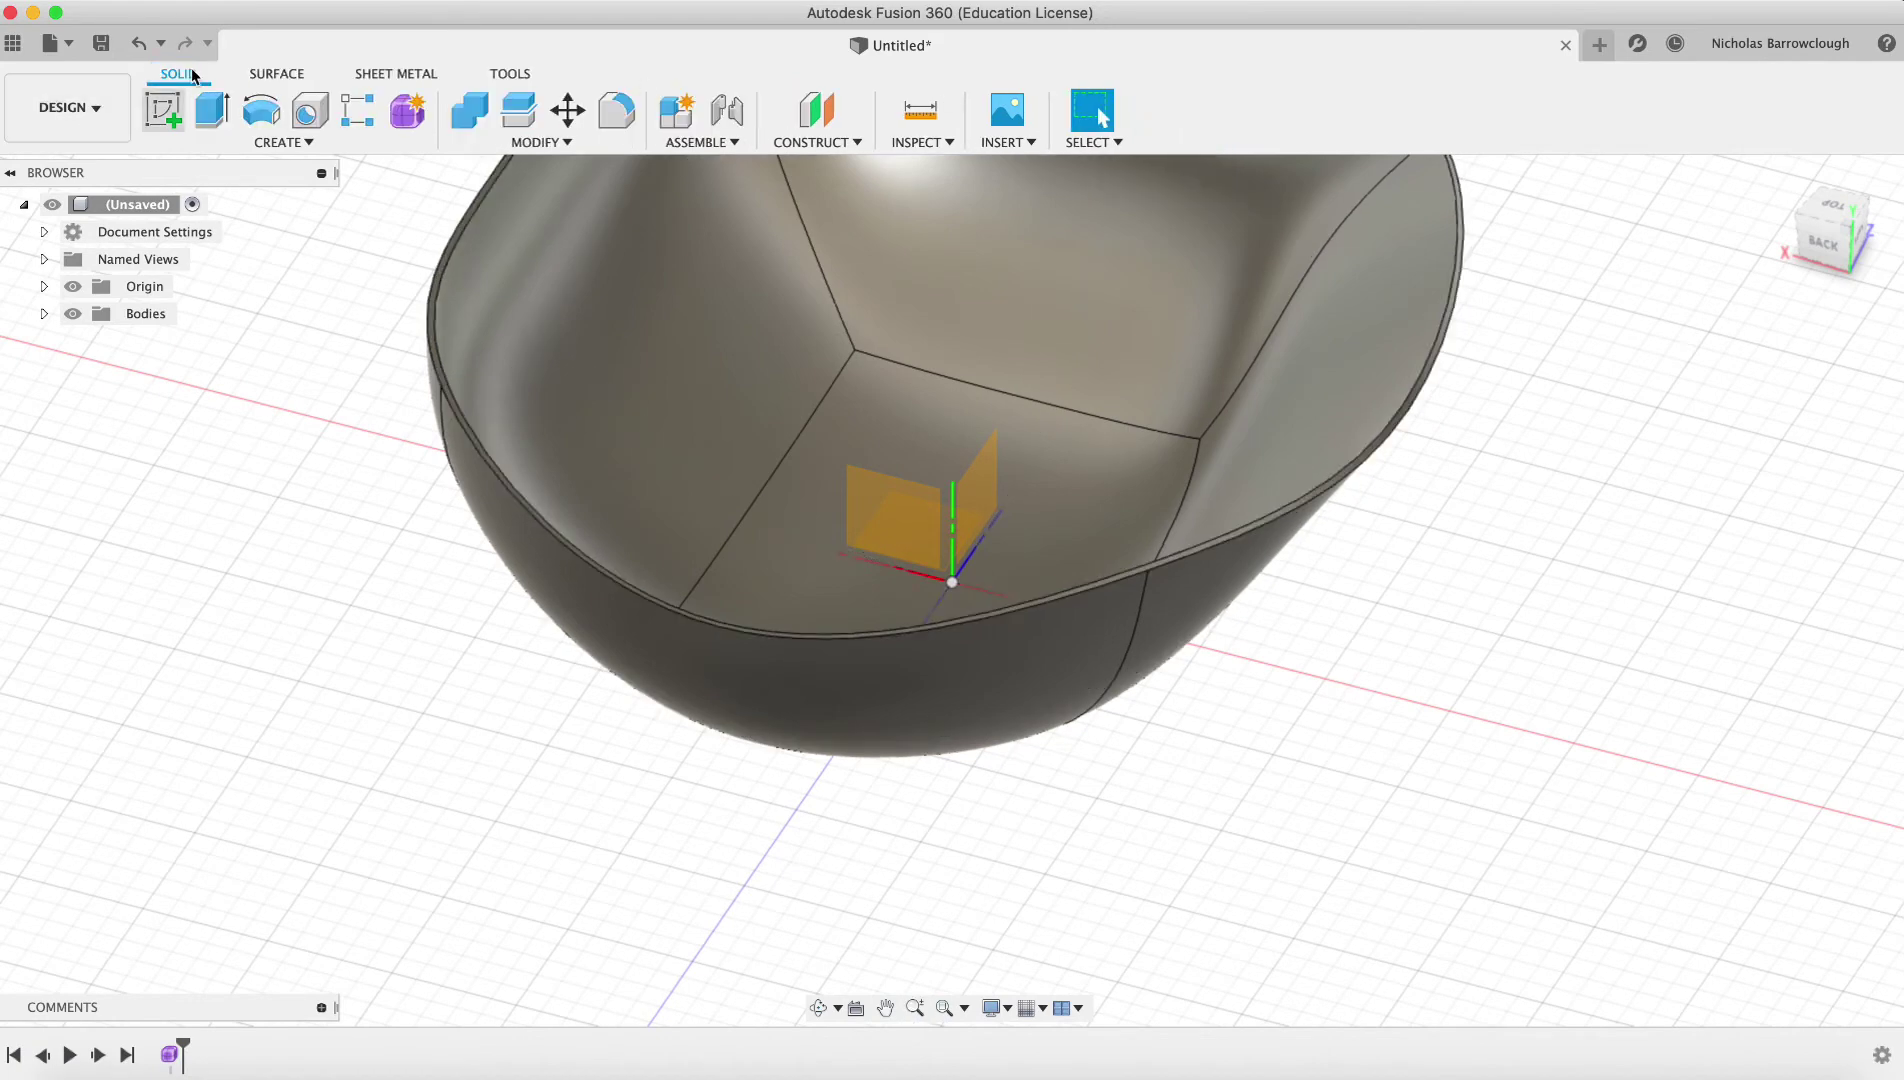
Step: Examine the inside, walls and rim of the finished bowl from several angles
{"action": "left_click", "coordinate": [886, 1007]}
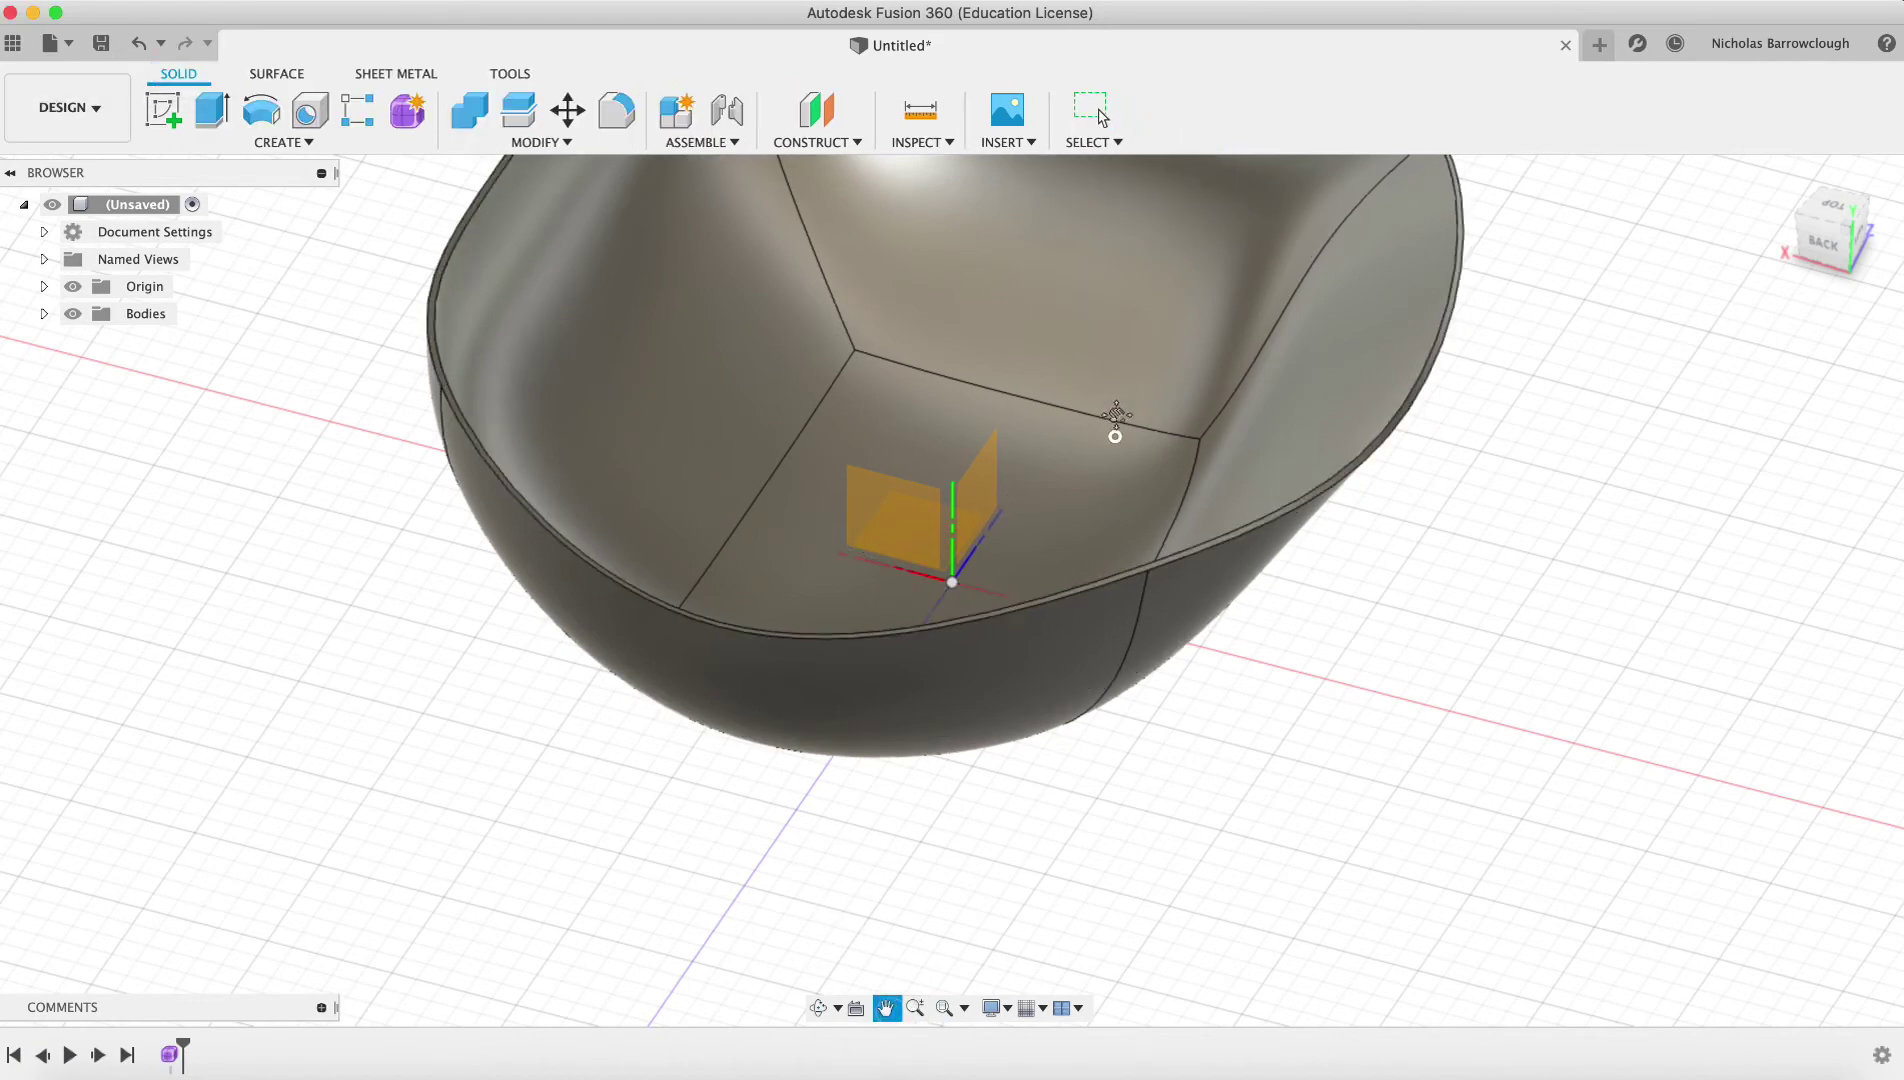
{"action": "left_click_drag", "start_coordinate": [1113, 410], "coordinate": [1304, 210]}
{"action": "left_click", "coordinate": [818, 1007]}
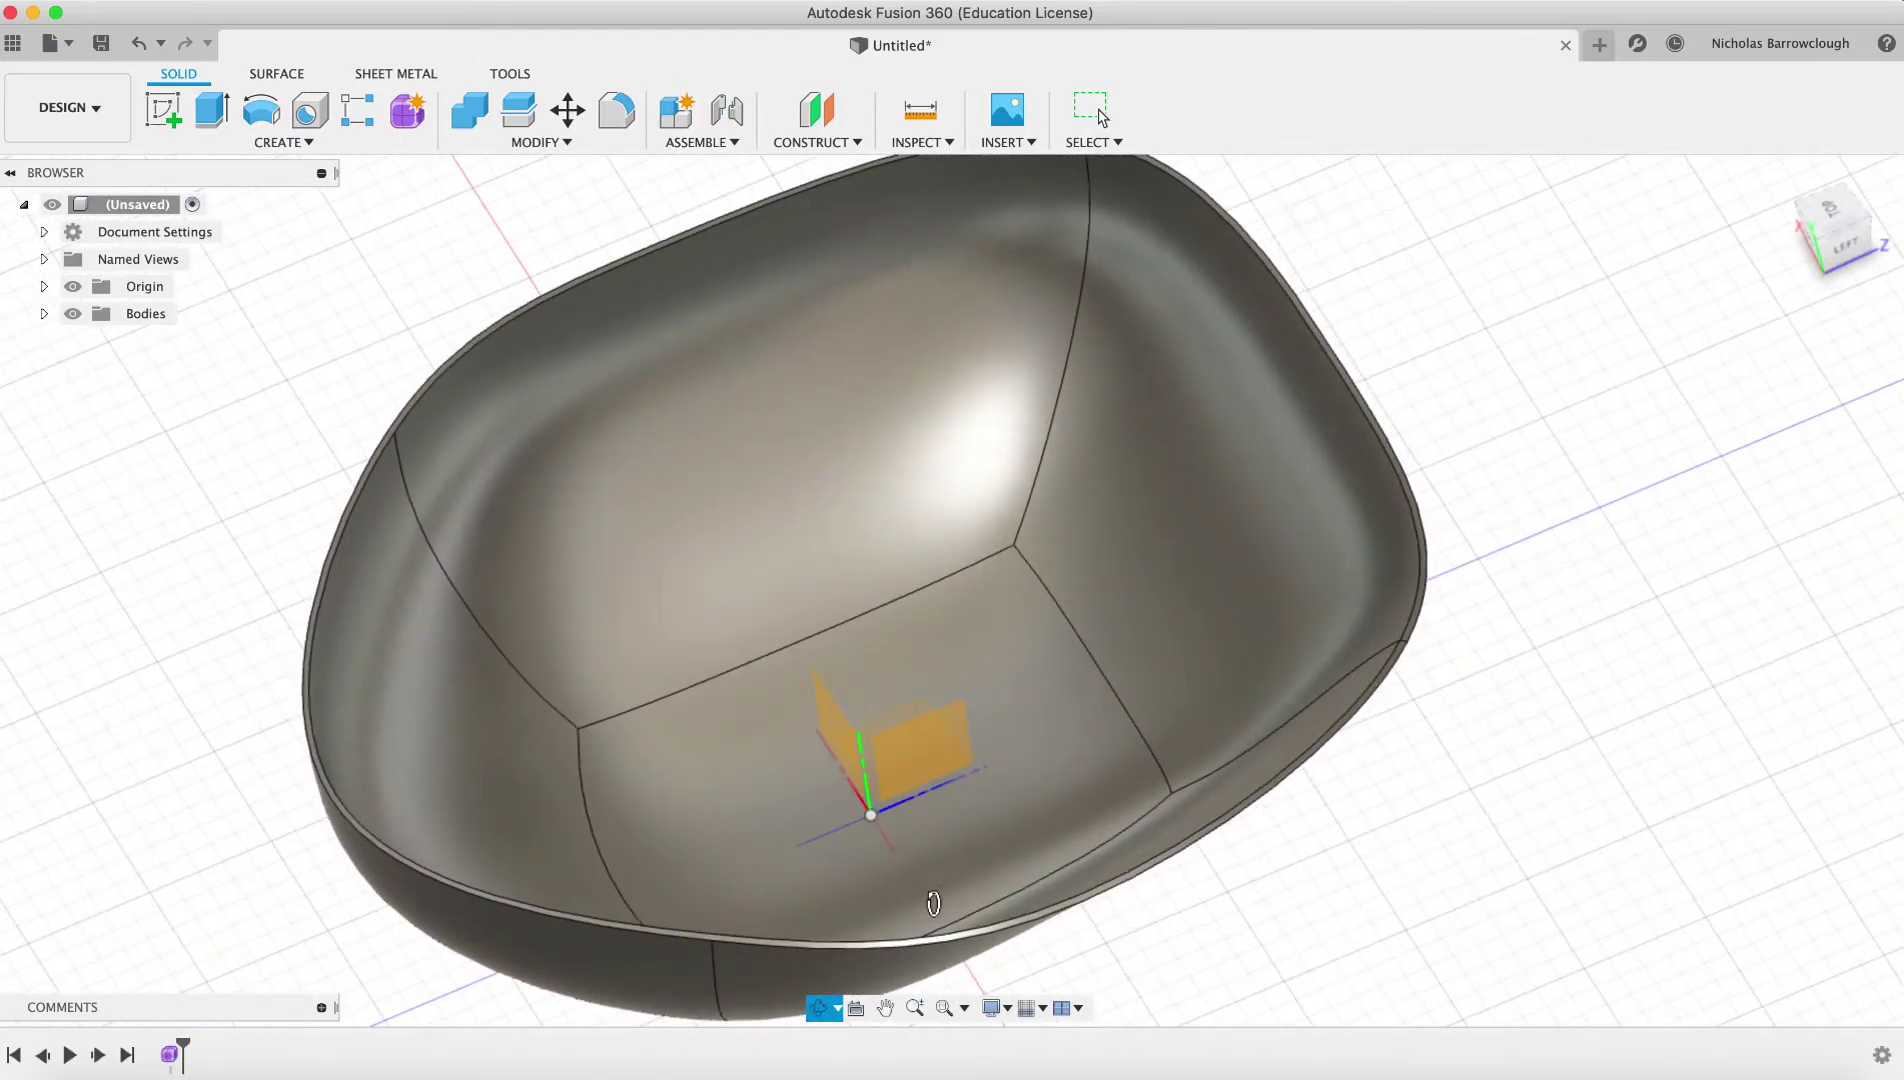
{"action": "left_click", "coordinate": [885, 1007]}
{"action": "left_click_drag", "start_coordinate": [972, 535], "coordinate": [1115, 456]}
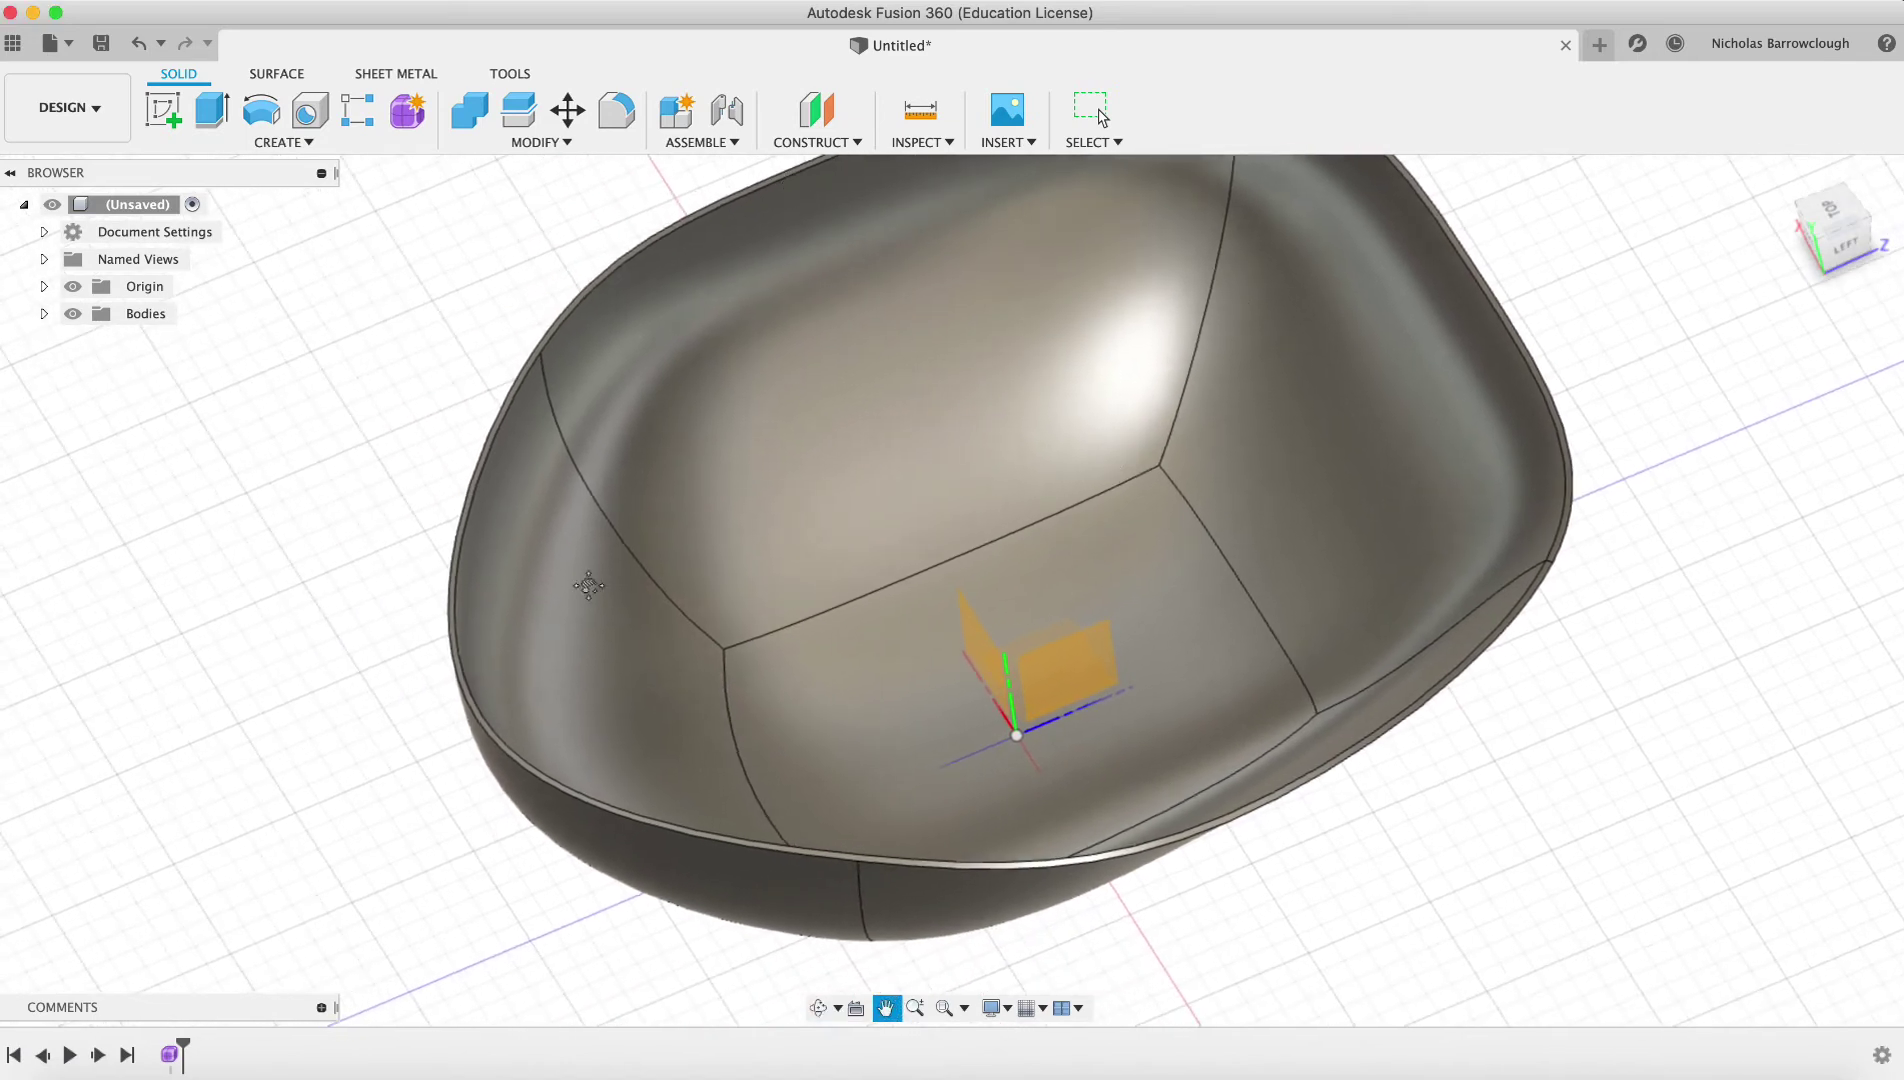
{"action": "left_click", "coordinate": [916, 1007]}
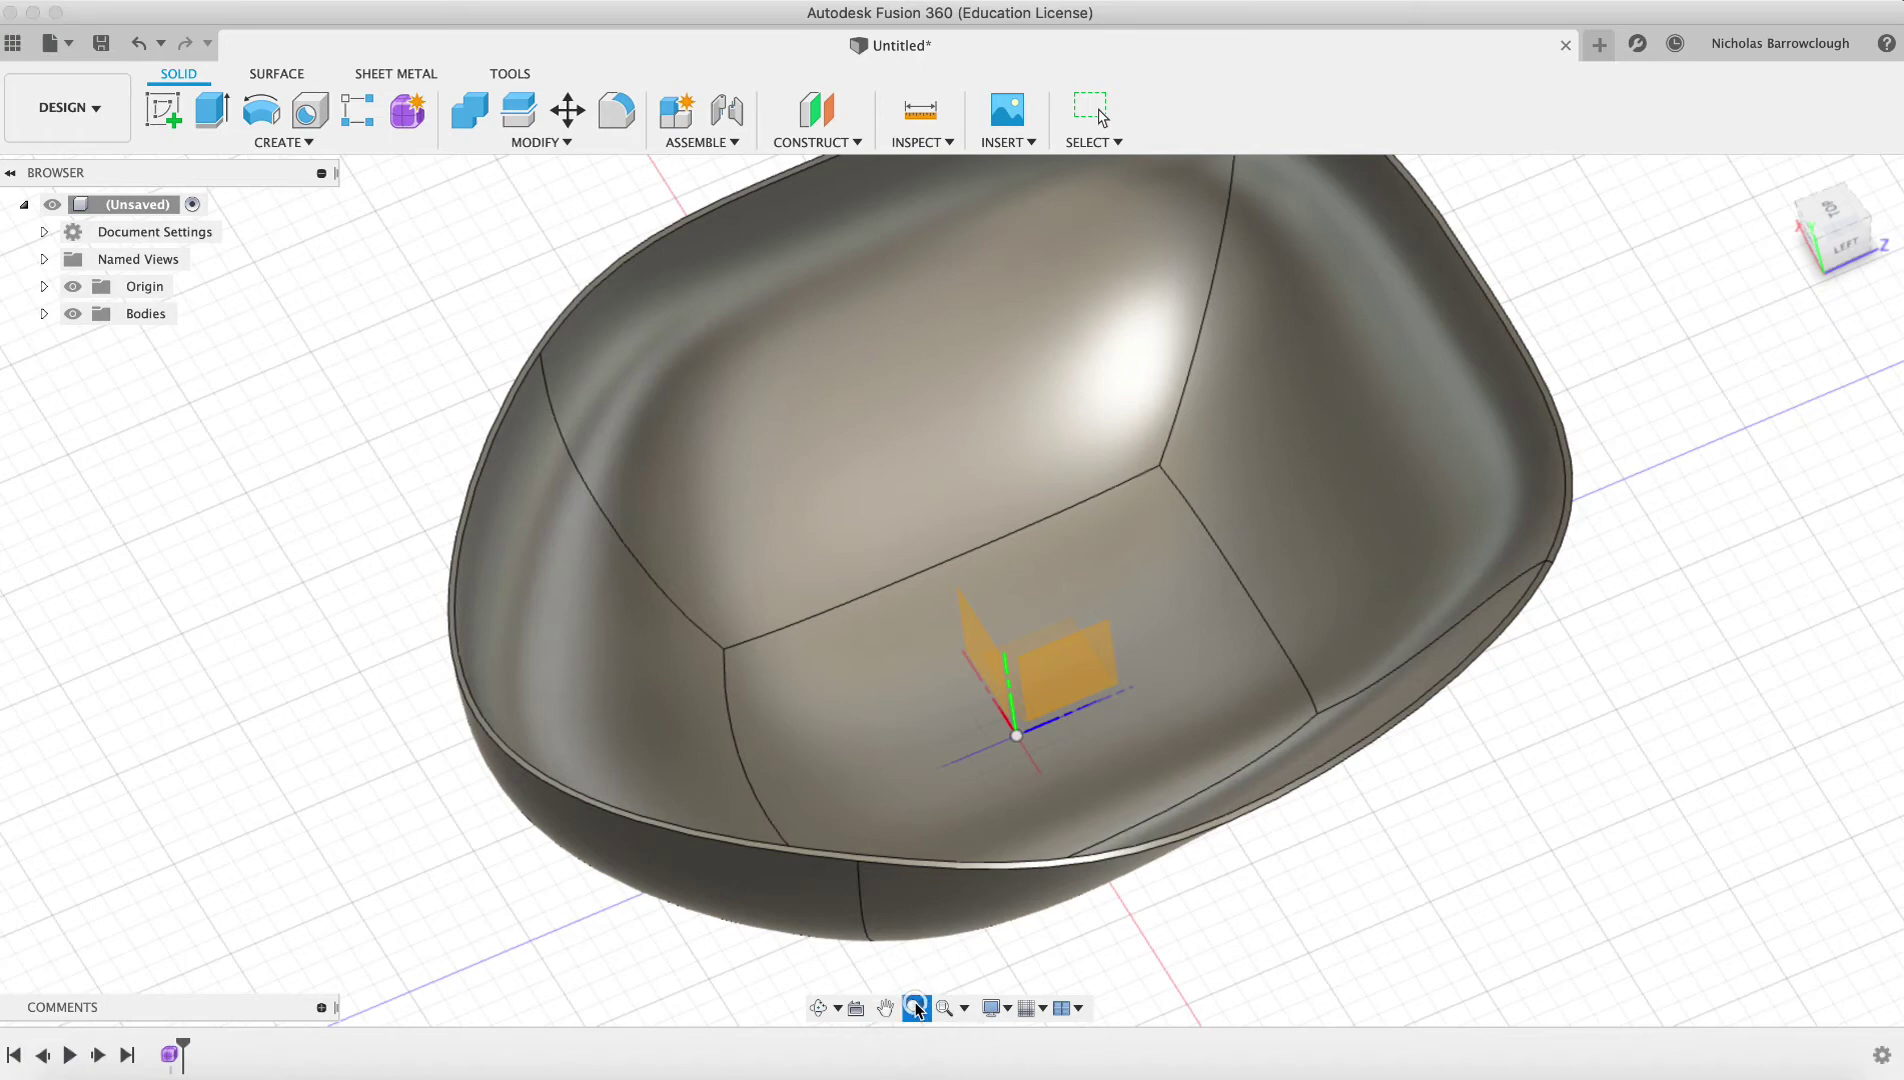
{"action": "left_click_drag", "start_coordinate": [1088, 640], "coordinate": [1142, 491]}
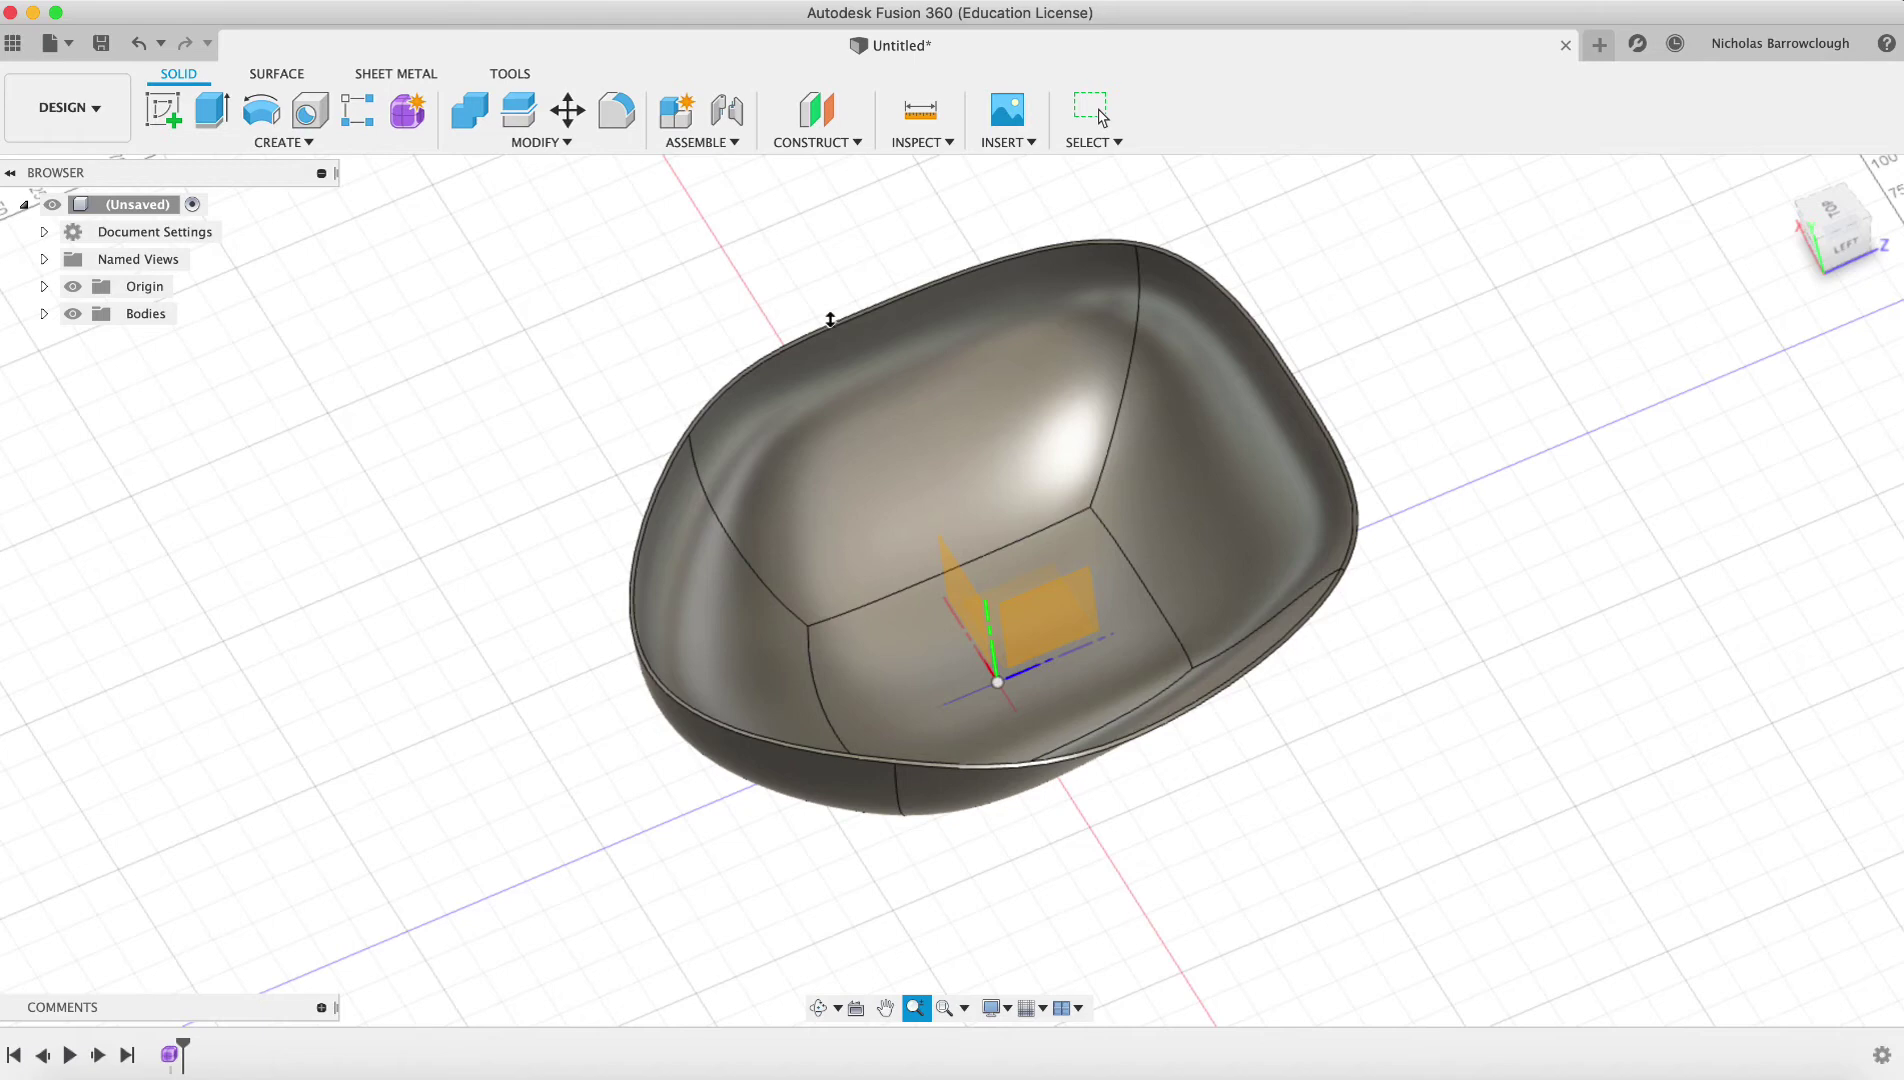
{"action": "key", "text": "Escape"}
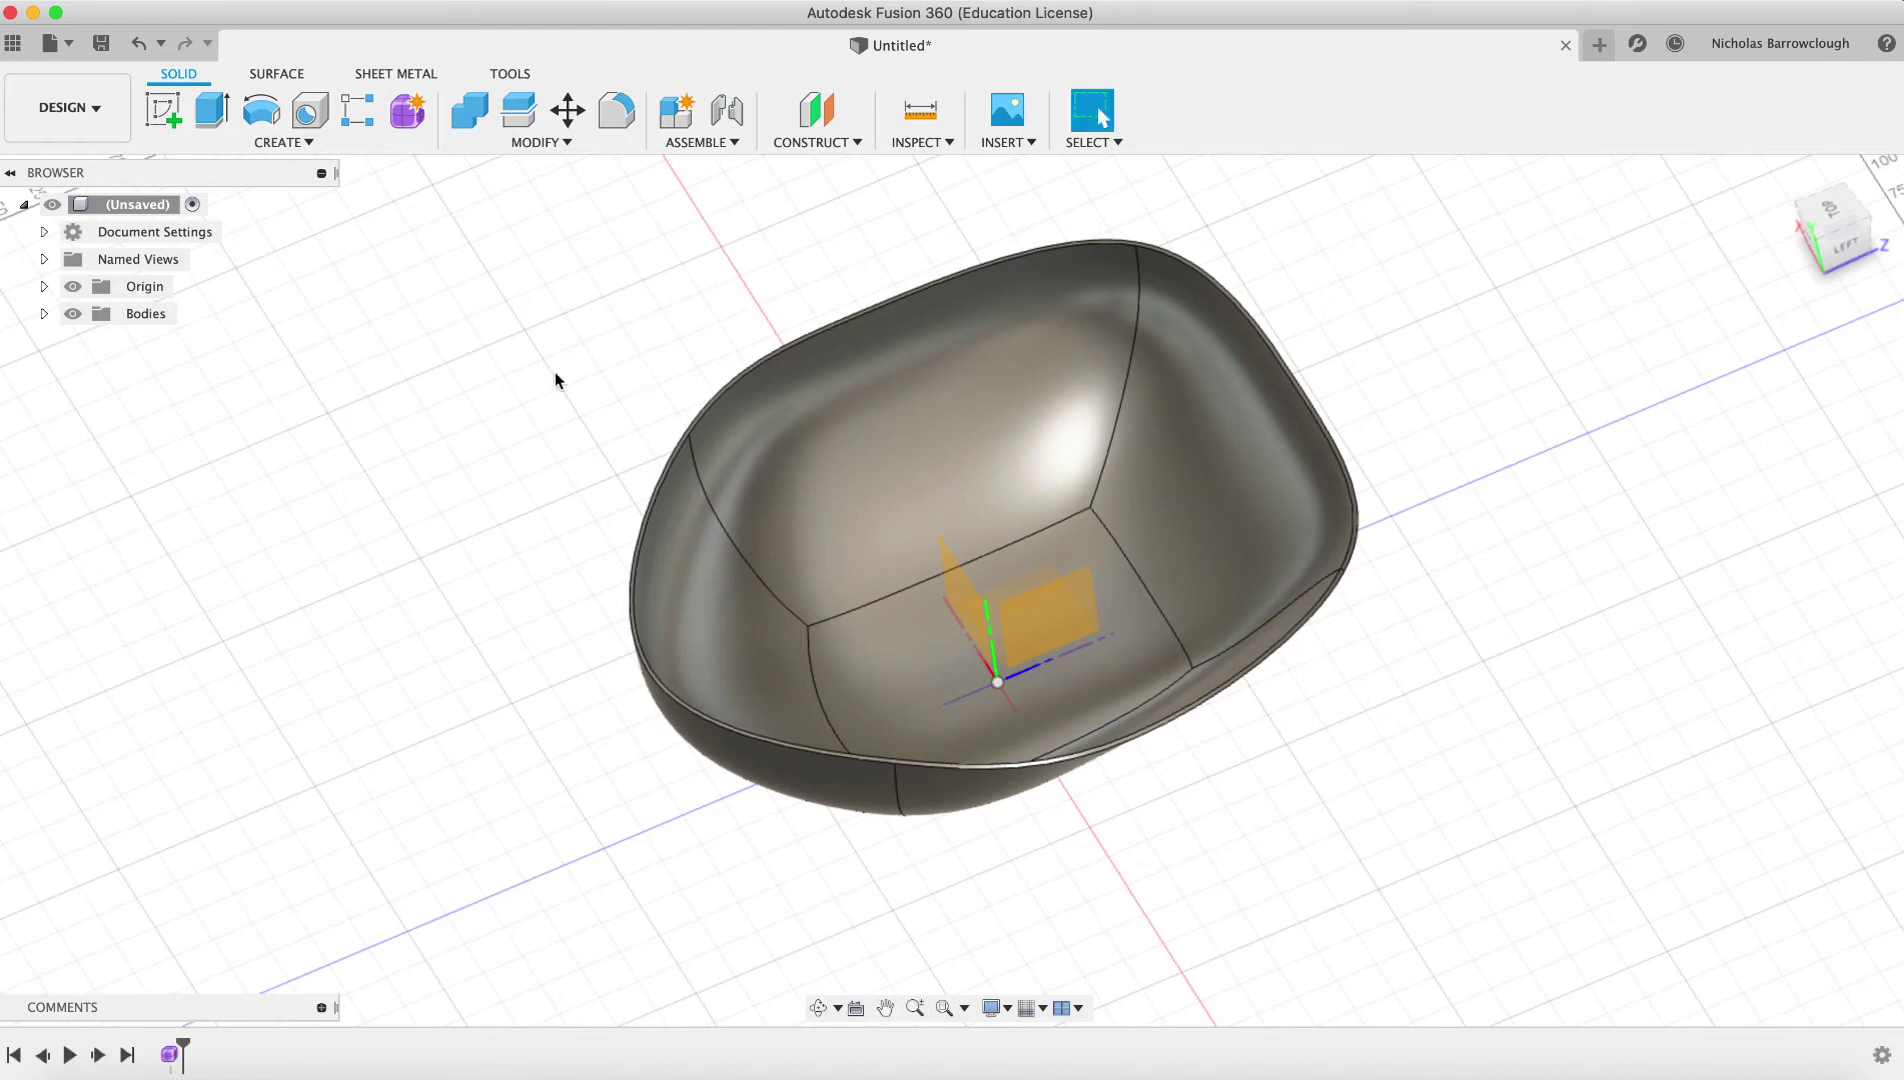
{"action": "left_click", "coordinate": [818, 1007]}
{"action": "left_click_drag", "start_coordinate": [901, 608], "coordinate": [1267, 567]}
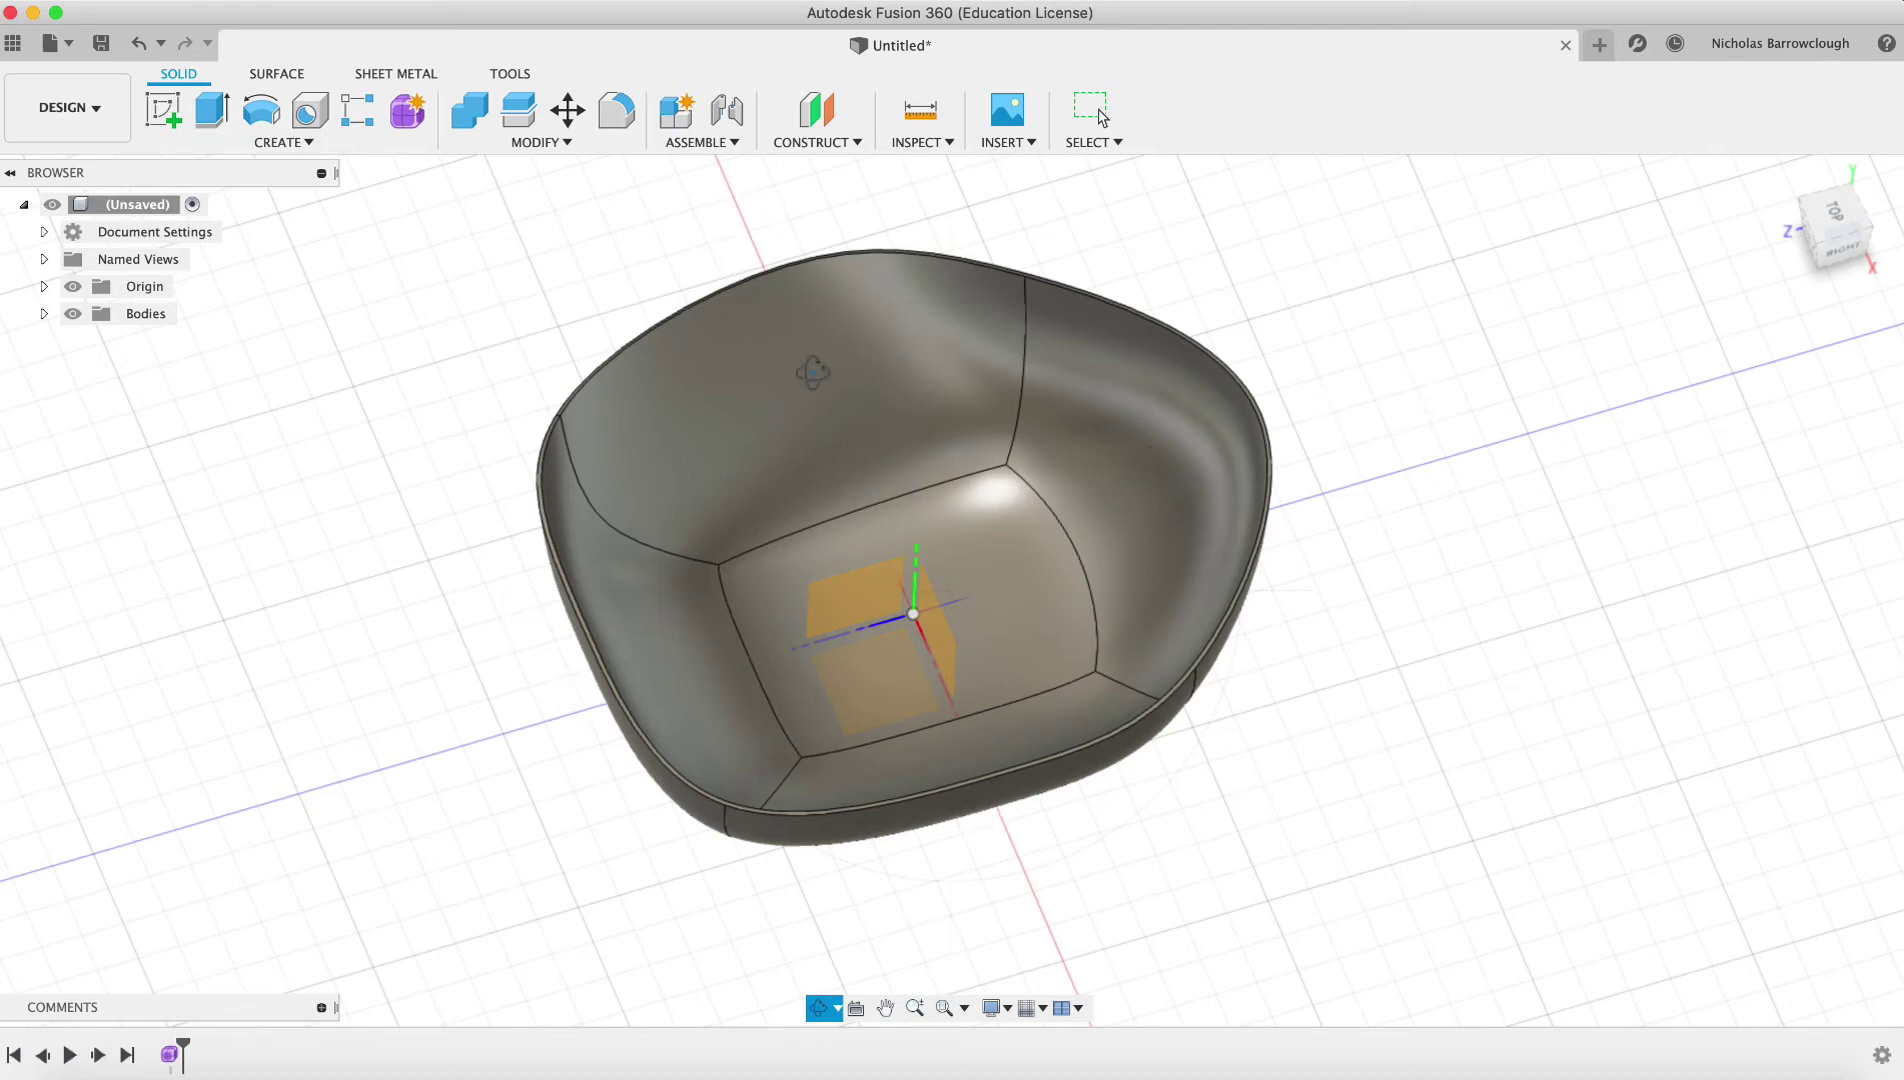
{"action": "key", "text": "Escape"}
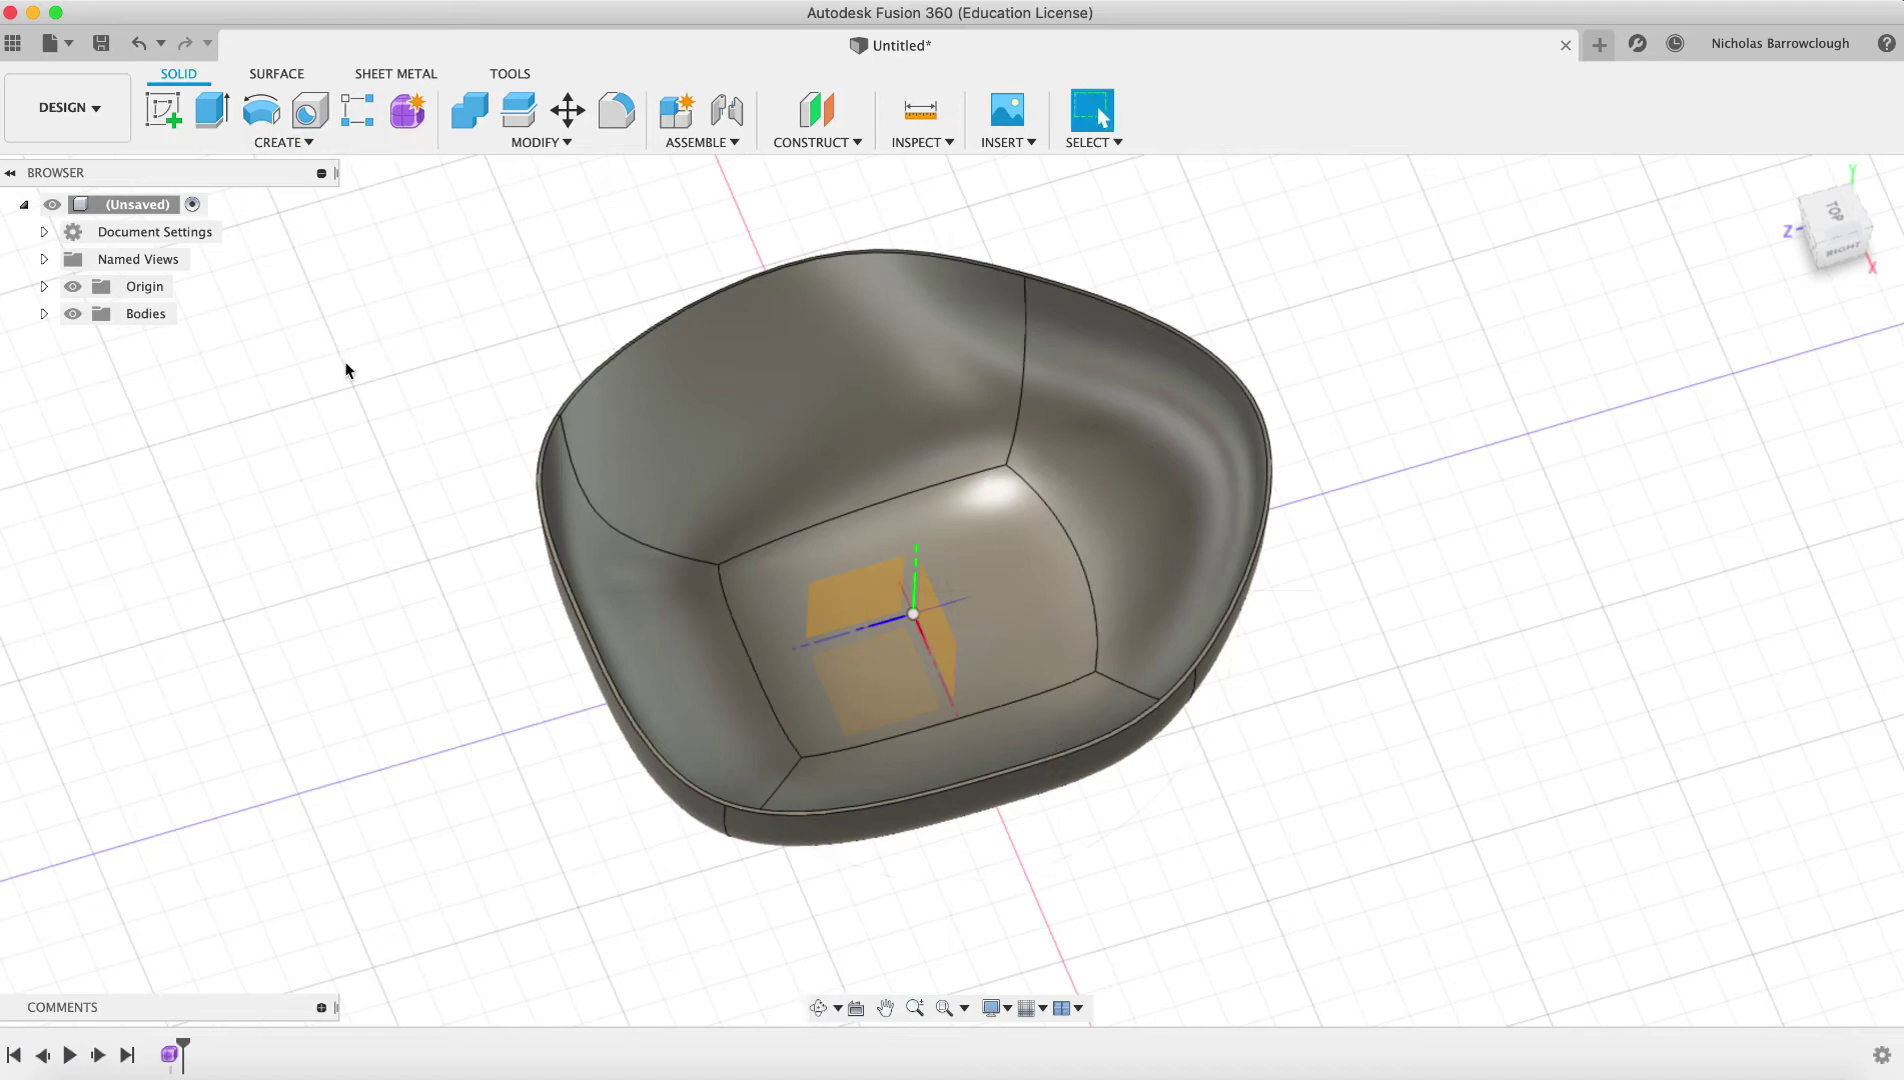
Step: Create a construction plane offset about 120.6 mm upward from the XZ plane, level with the bowl's rim
{"action": "left_click", "coordinate": [157, 117]}
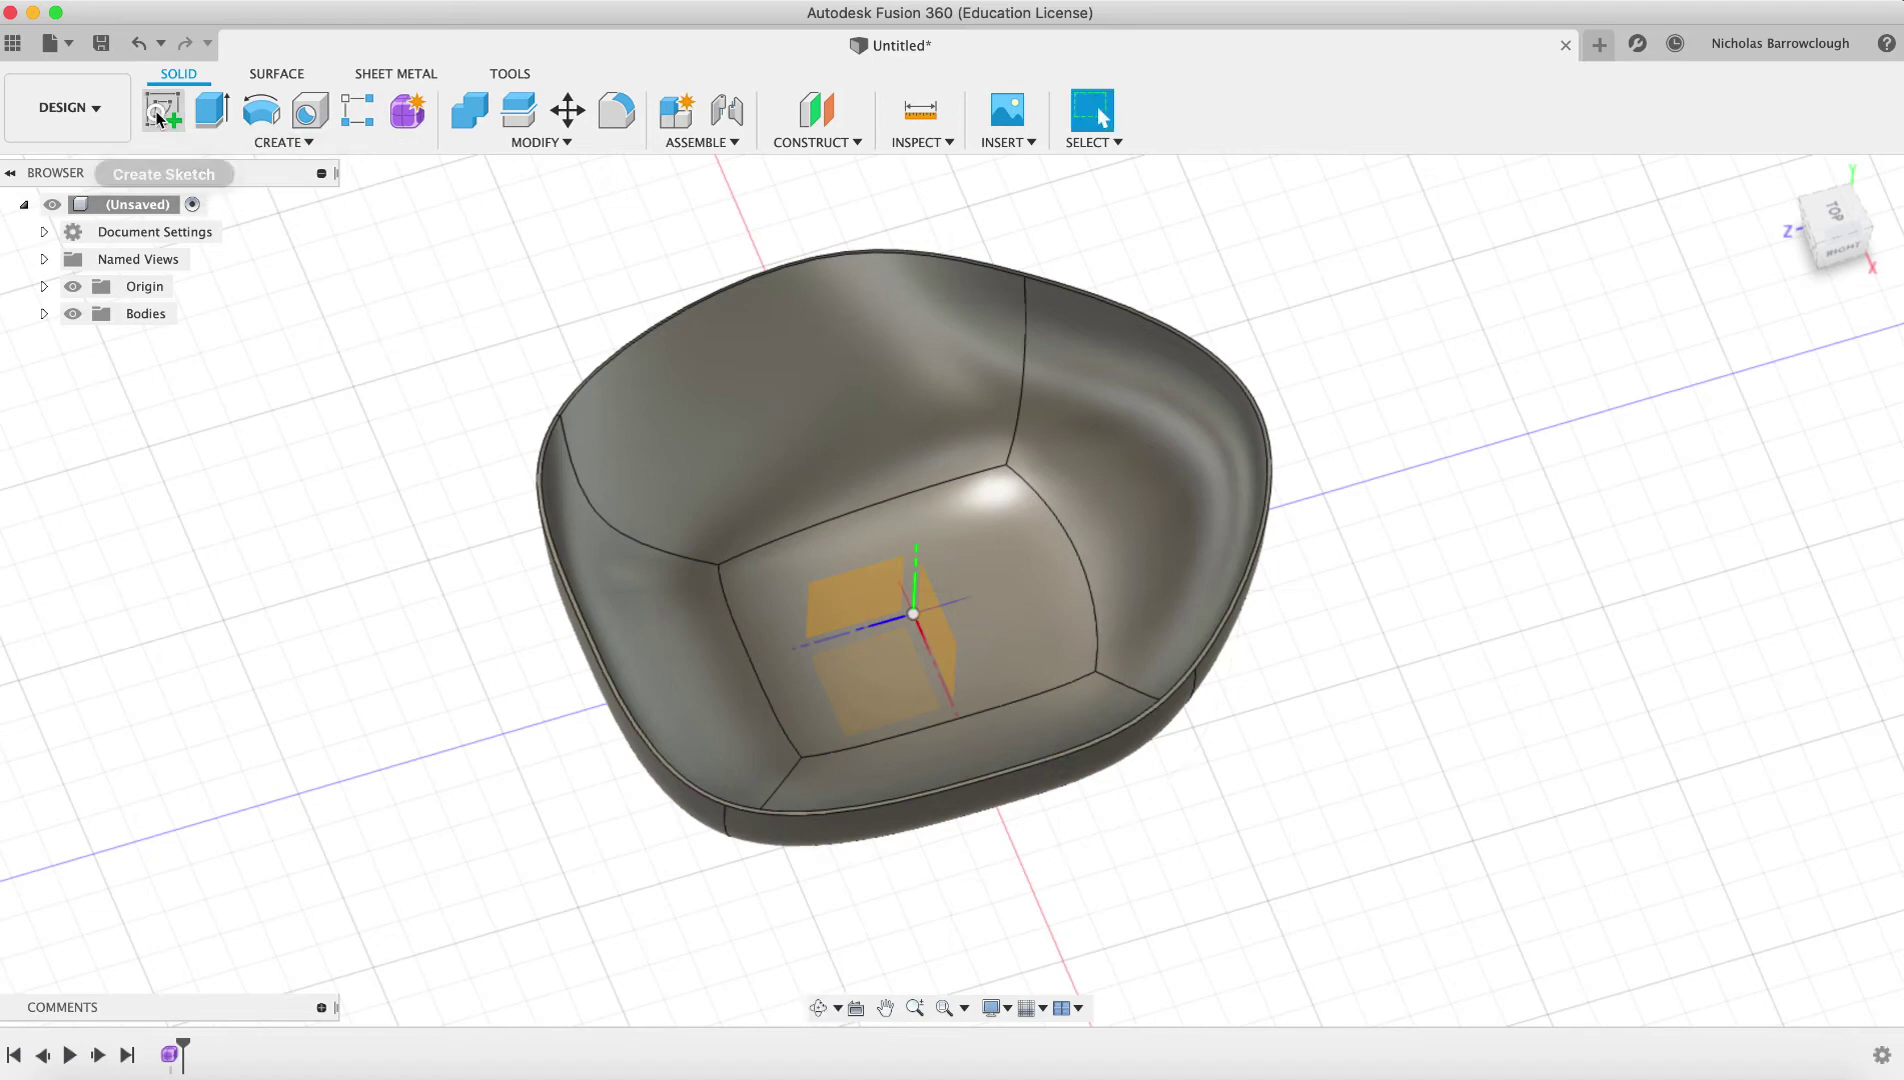
{"action": "key", "text": "Escape"}
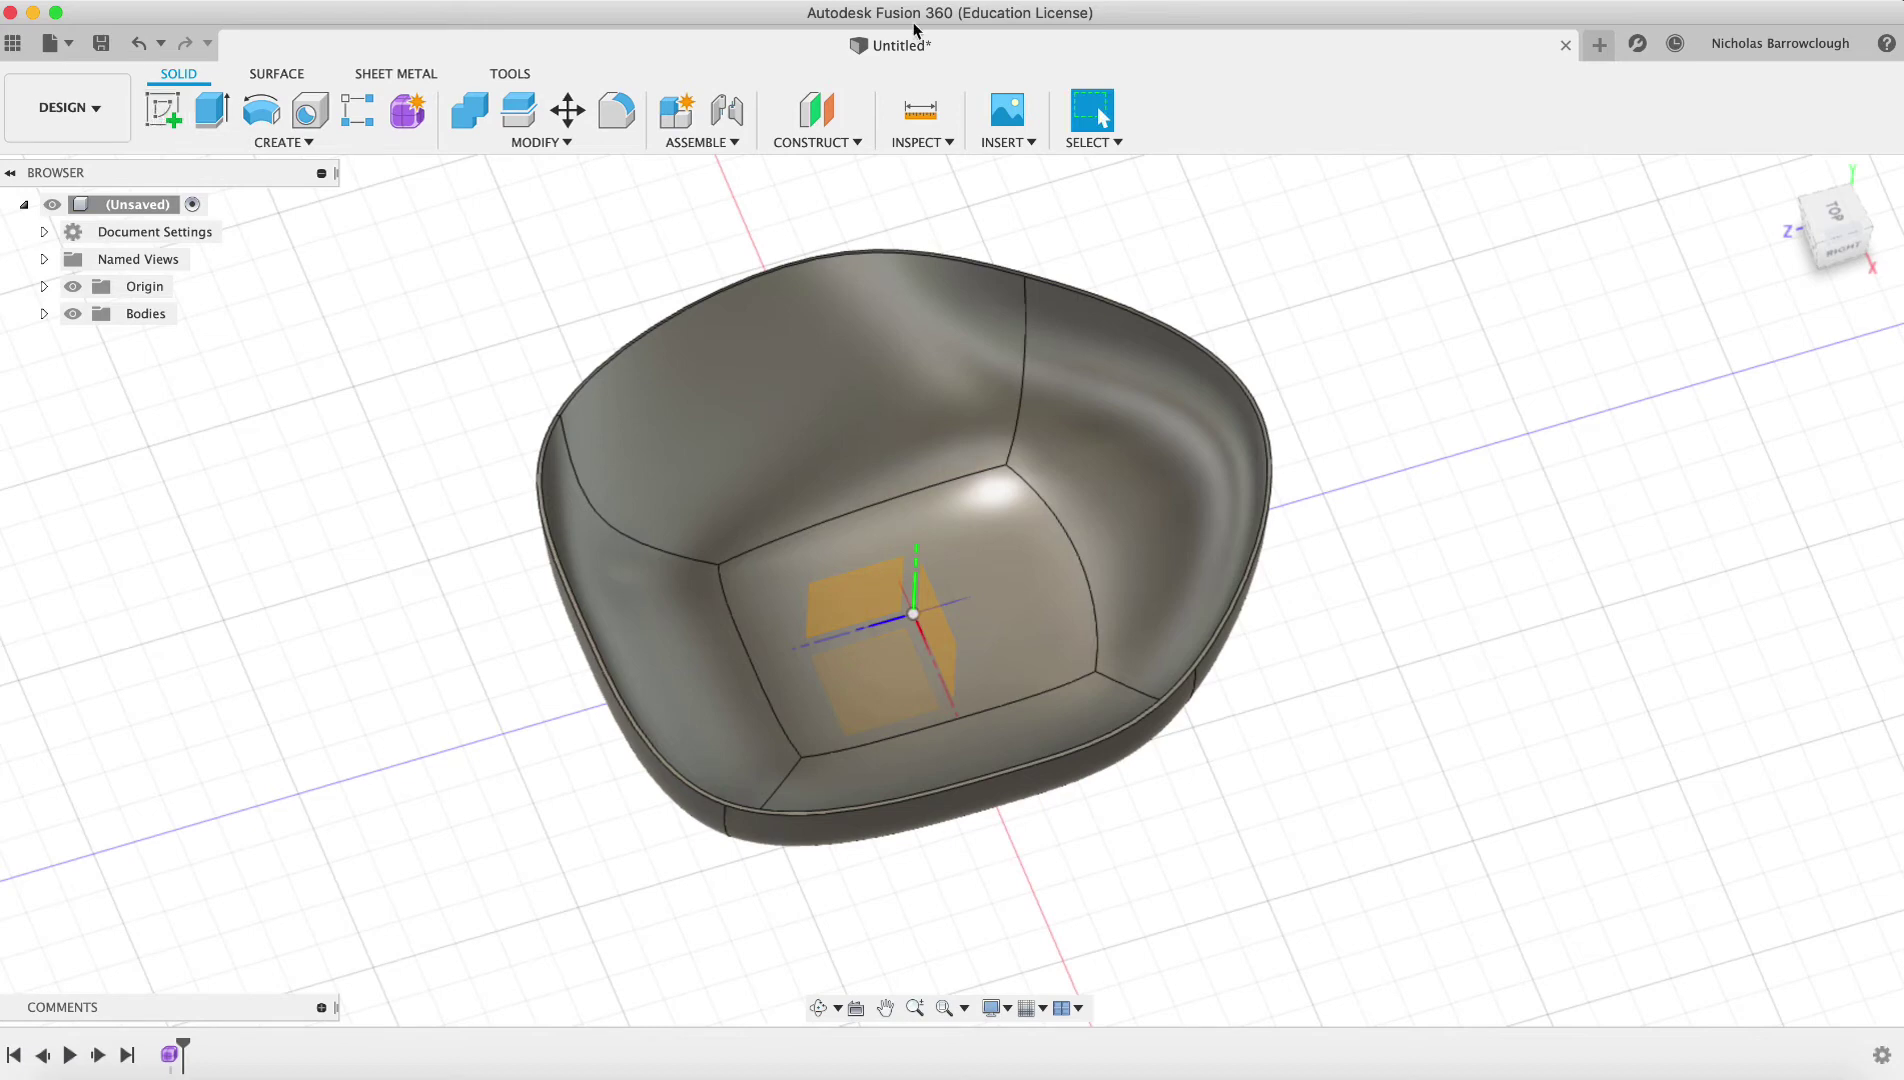
{"action": "left_click", "coordinate": [815, 141]}
{"action": "left_click", "coordinate": [810, 170]}
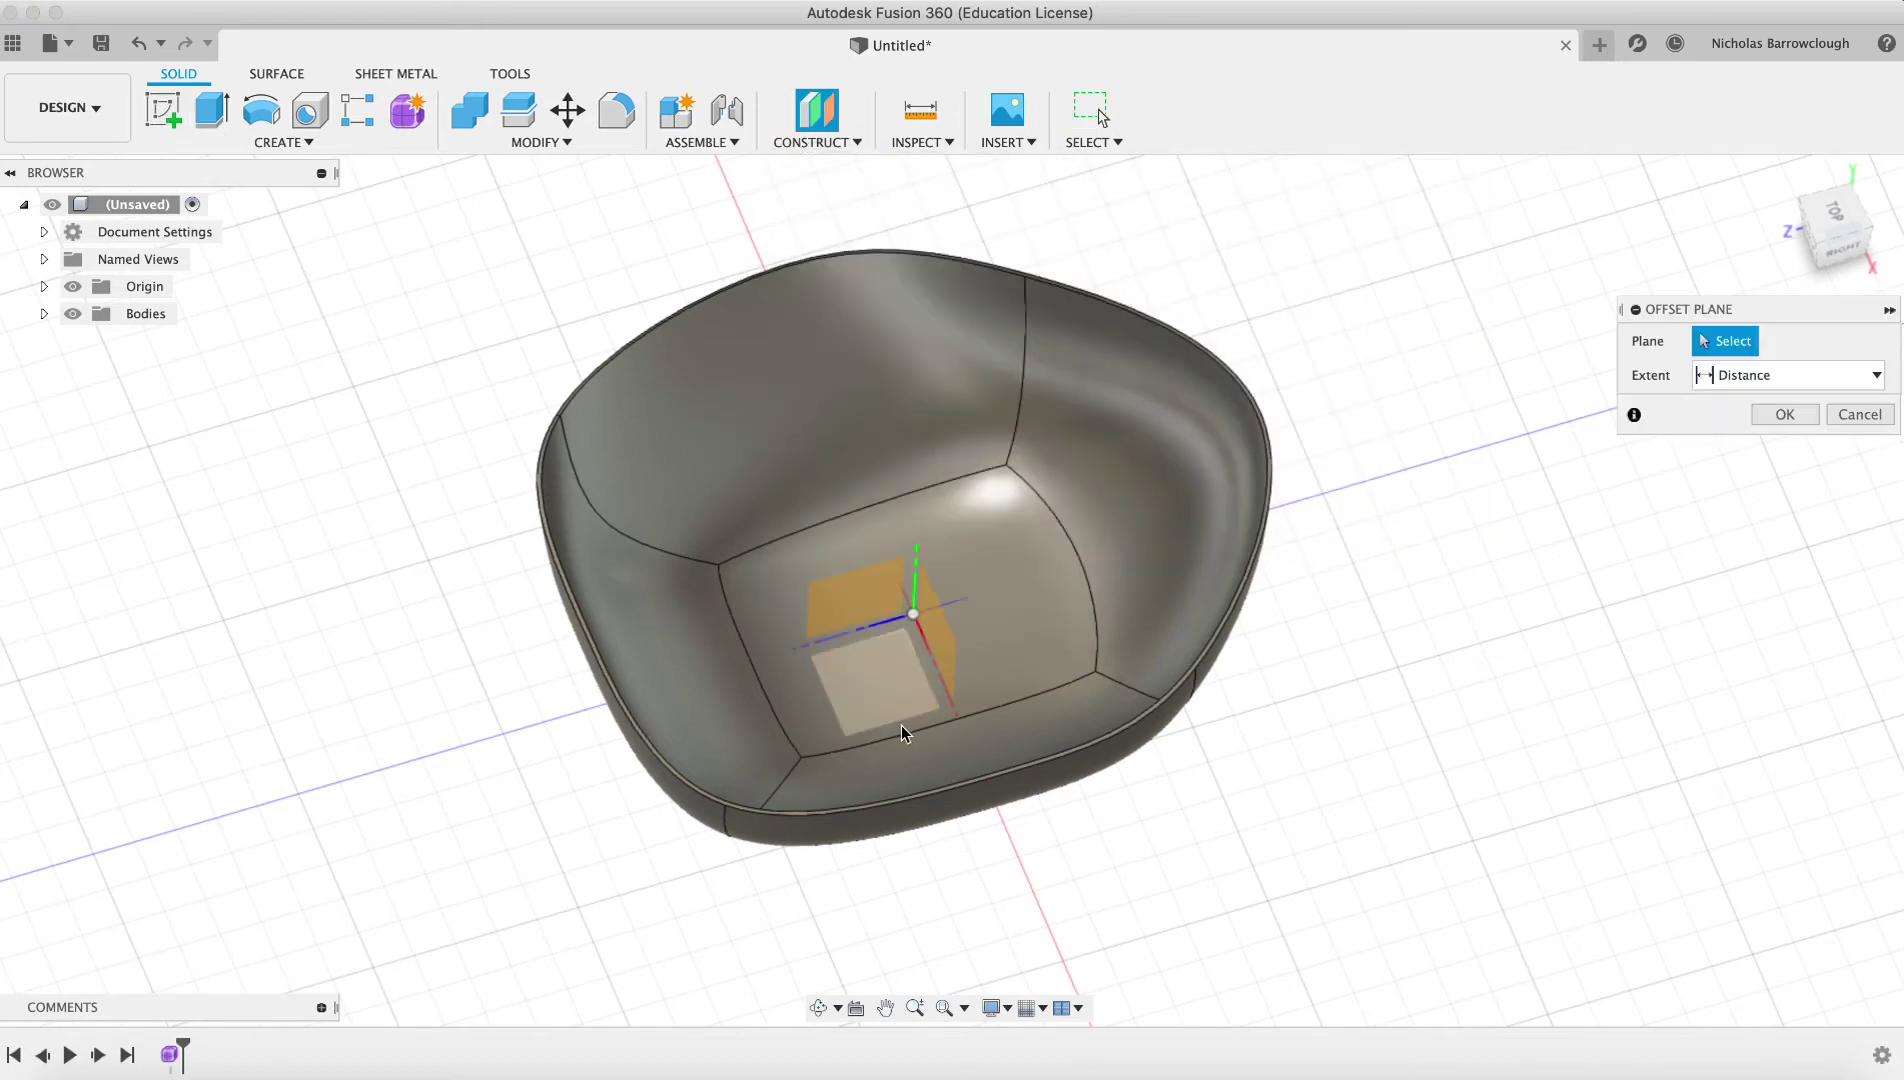
{"action": "left_click", "coordinate": [870, 712]}
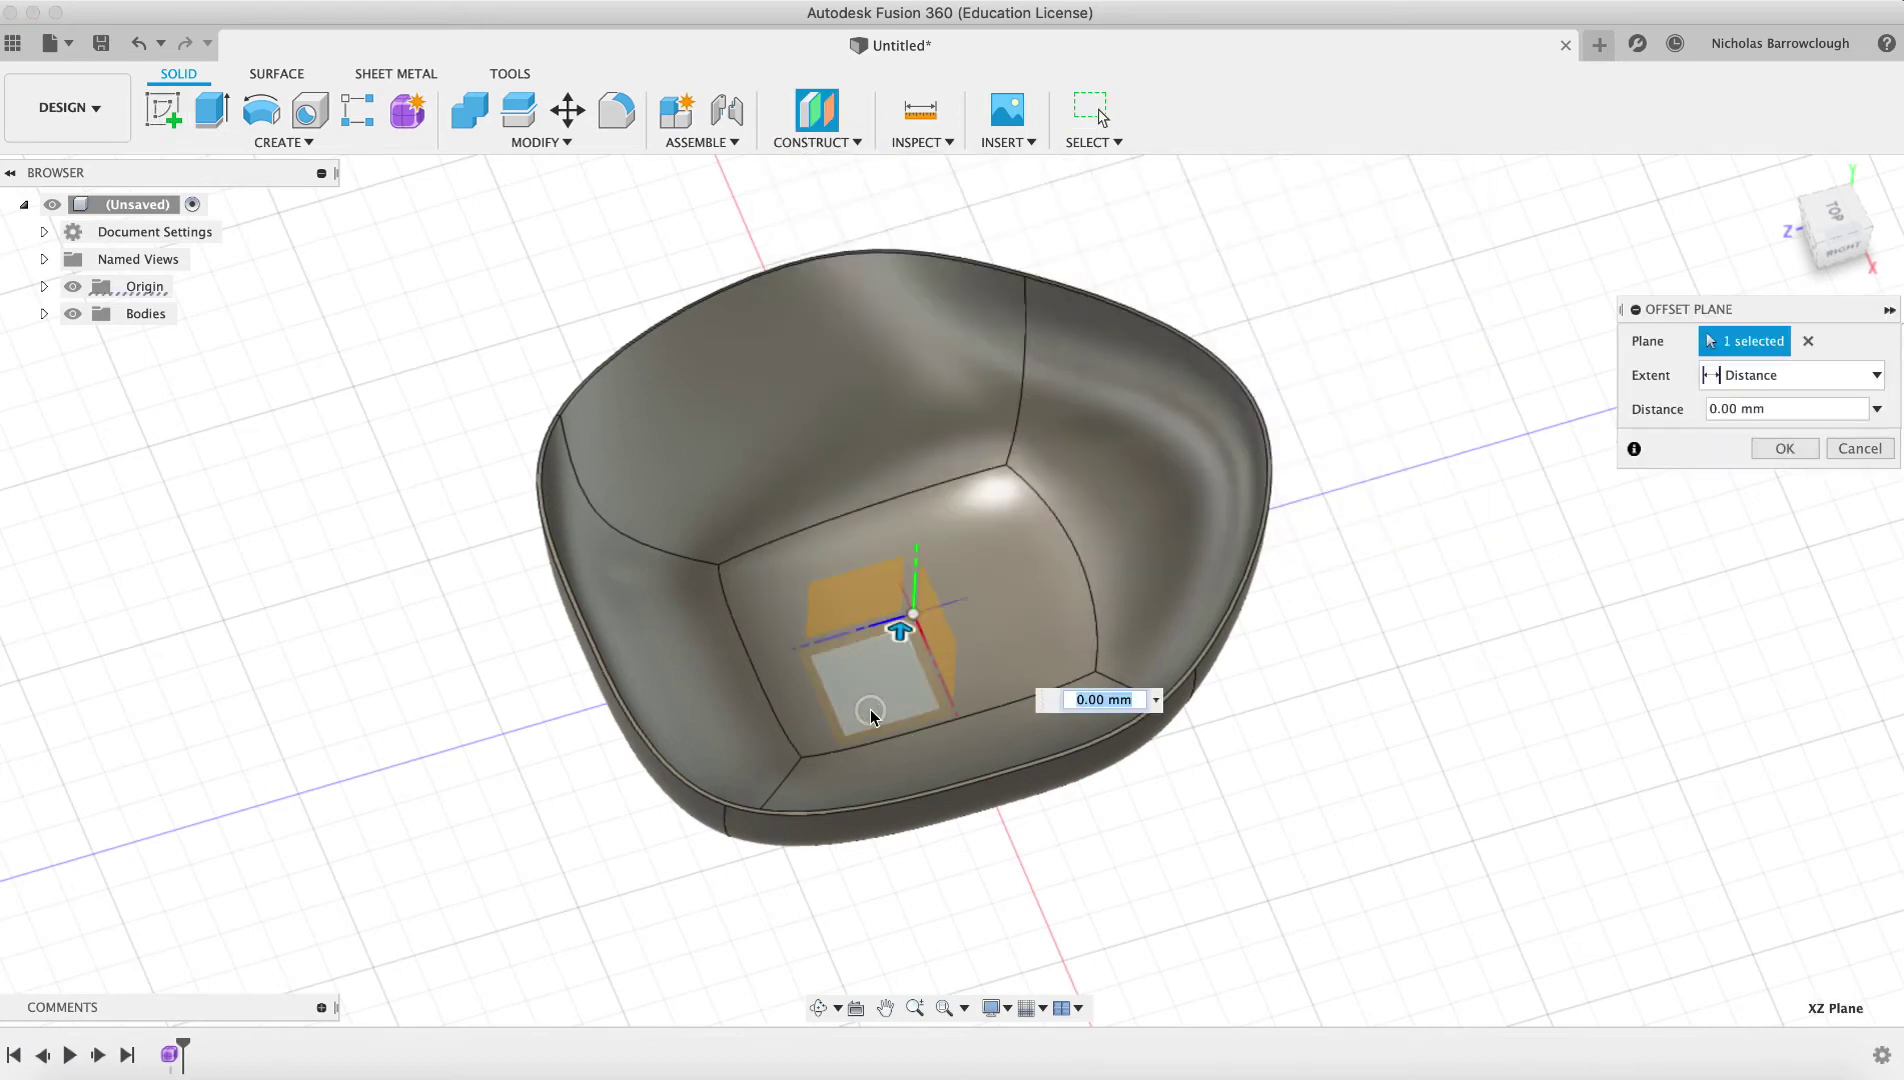
{"action": "left_click", "coordinate": [1845, 255]}
{"action": "left_click_drag", "start_coordinate": [906, 668], "coordinate": [901, 452]}
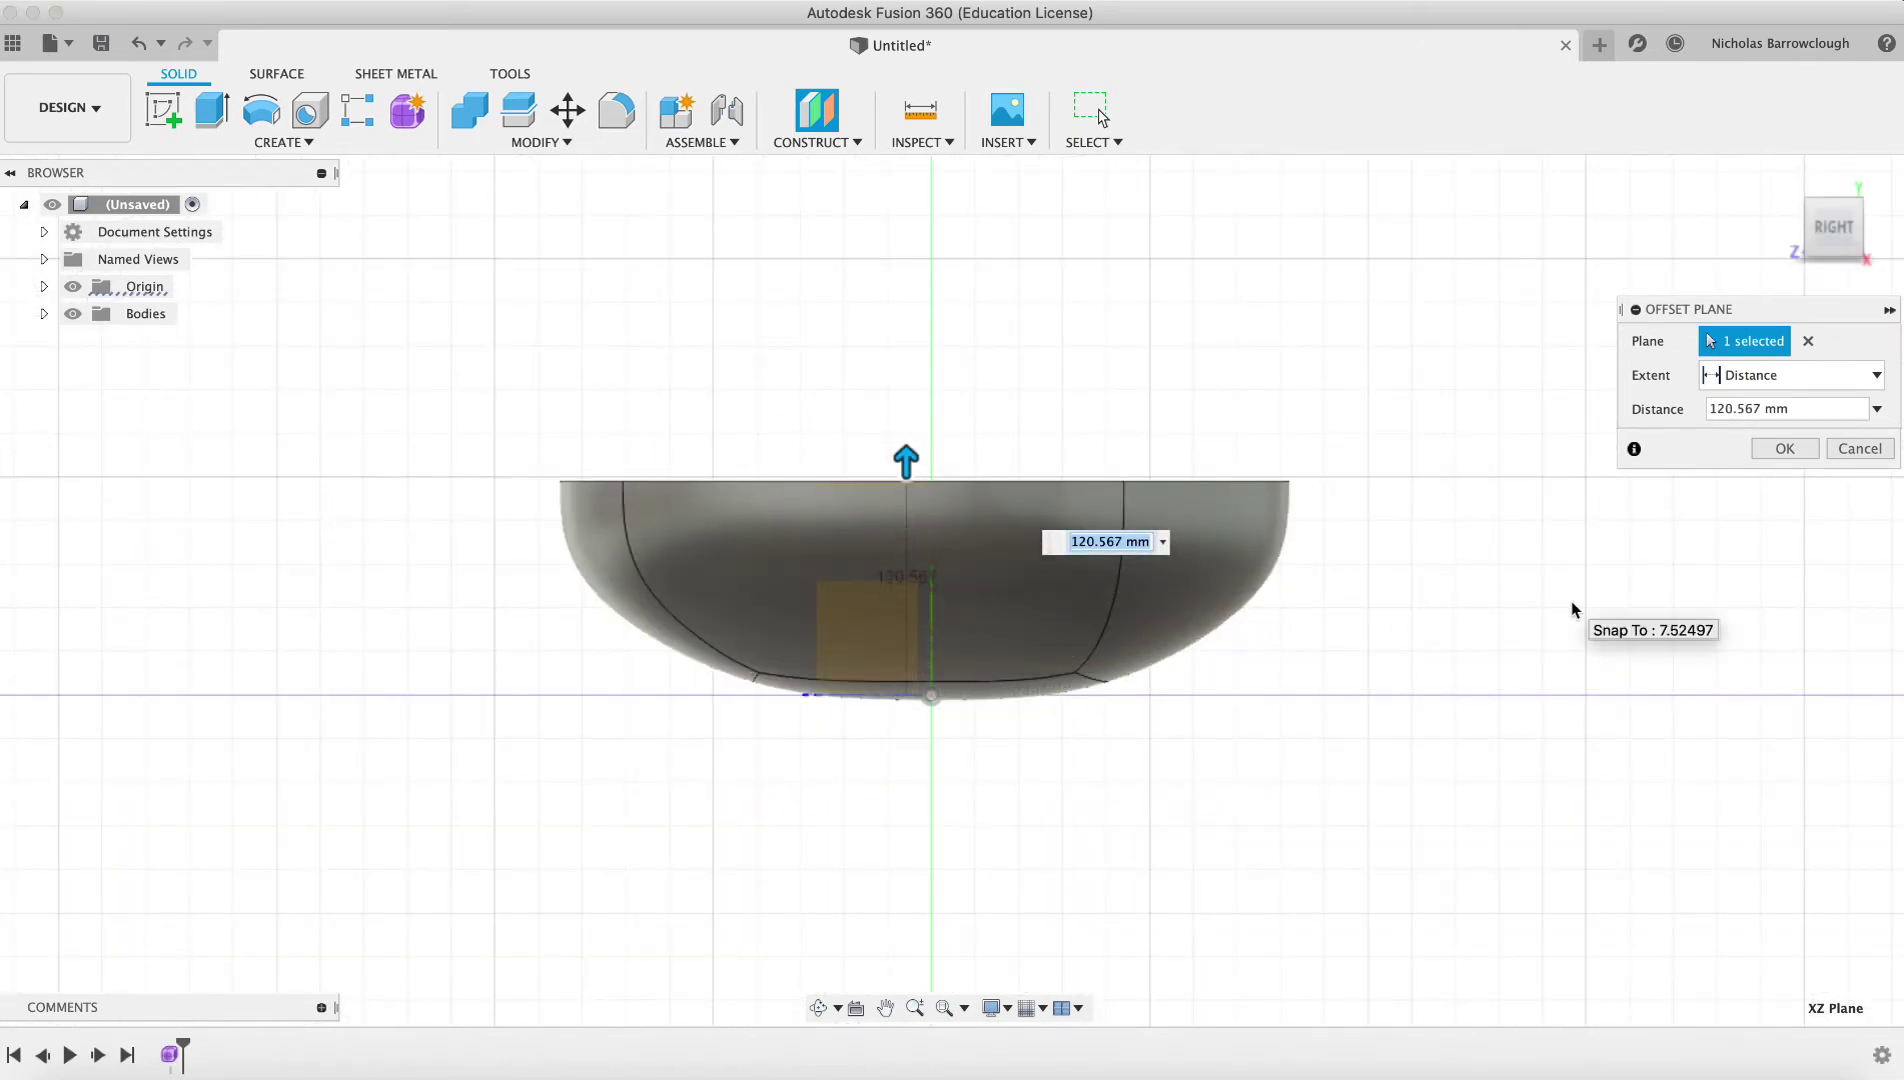
{"action": "left_click", "coordinate": [1784, 448]}
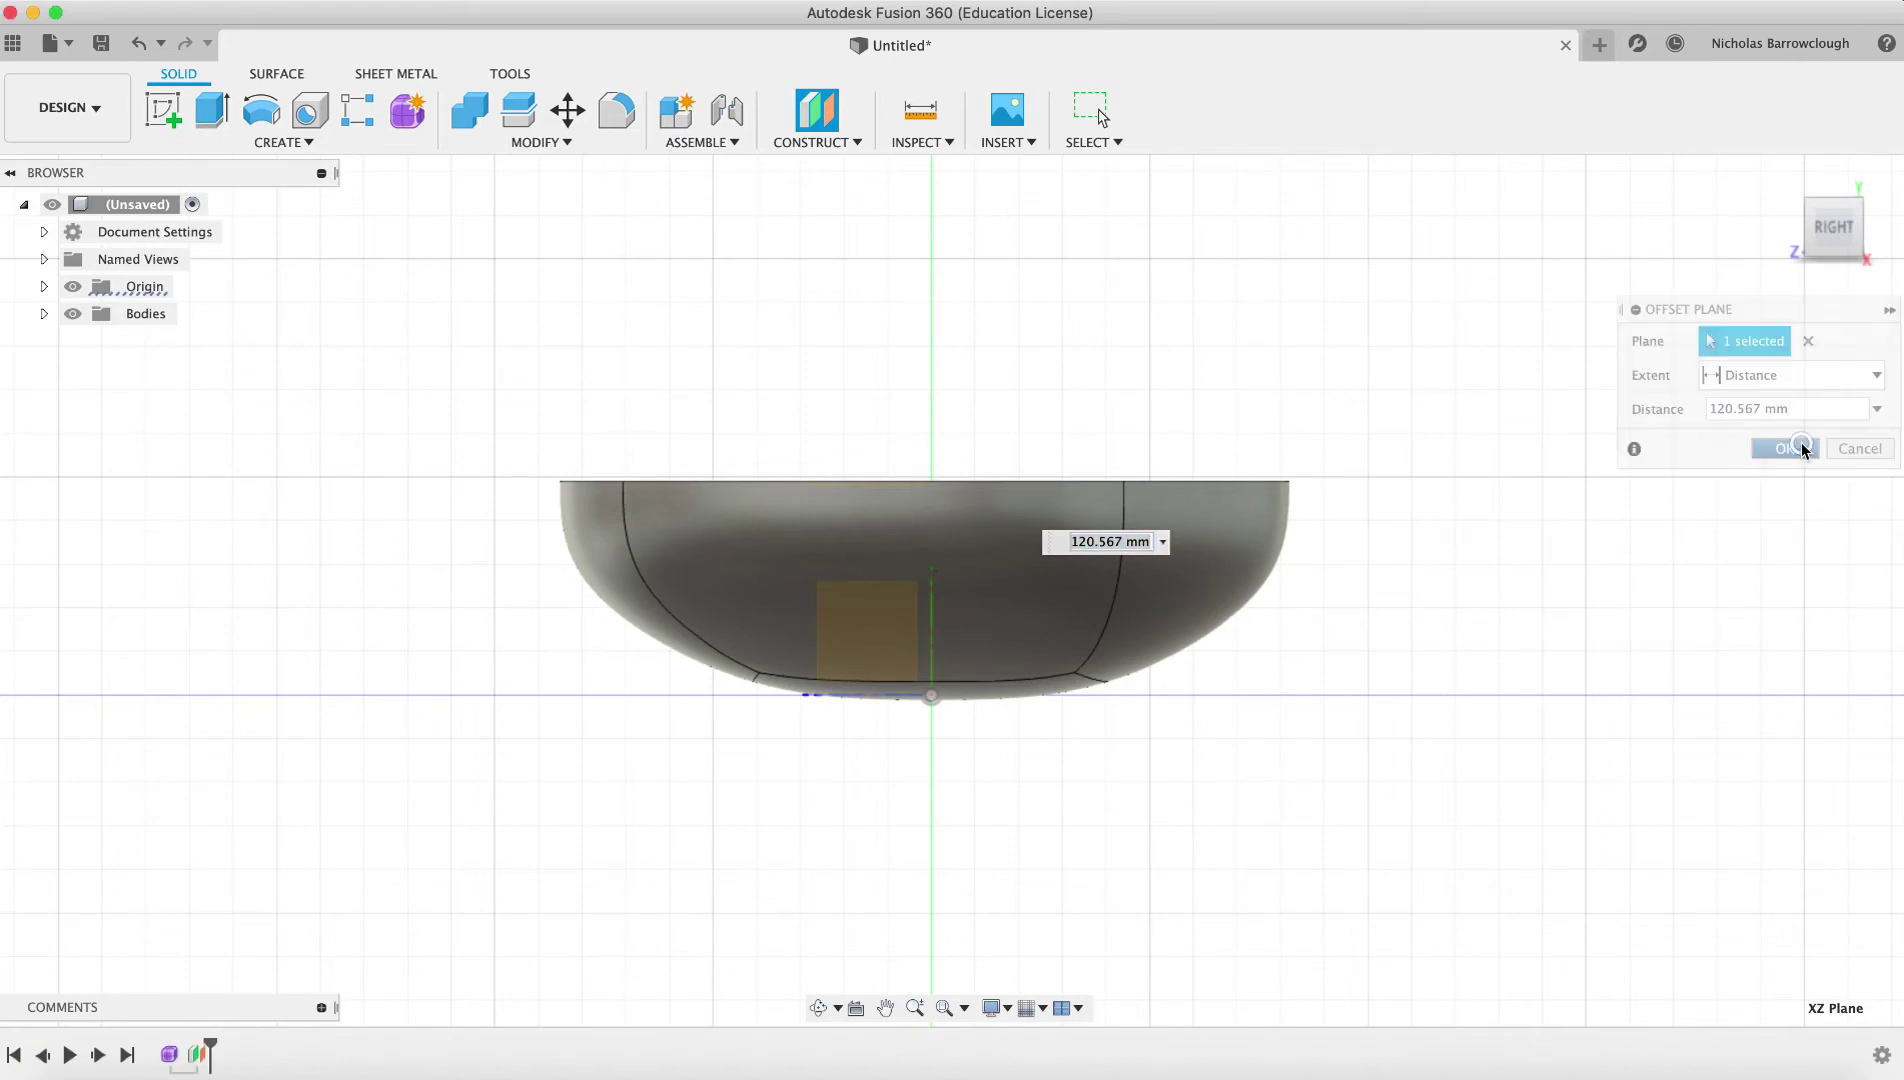
Step: Hide the origin planes and axes so that only the offset plane shows inside the bowl
{"action": "left_click", "coordinate": [816, 1008]}
{"action": "left_click_drag", "start_coordinate": [905, 650], "coordinate": [958, 761]}
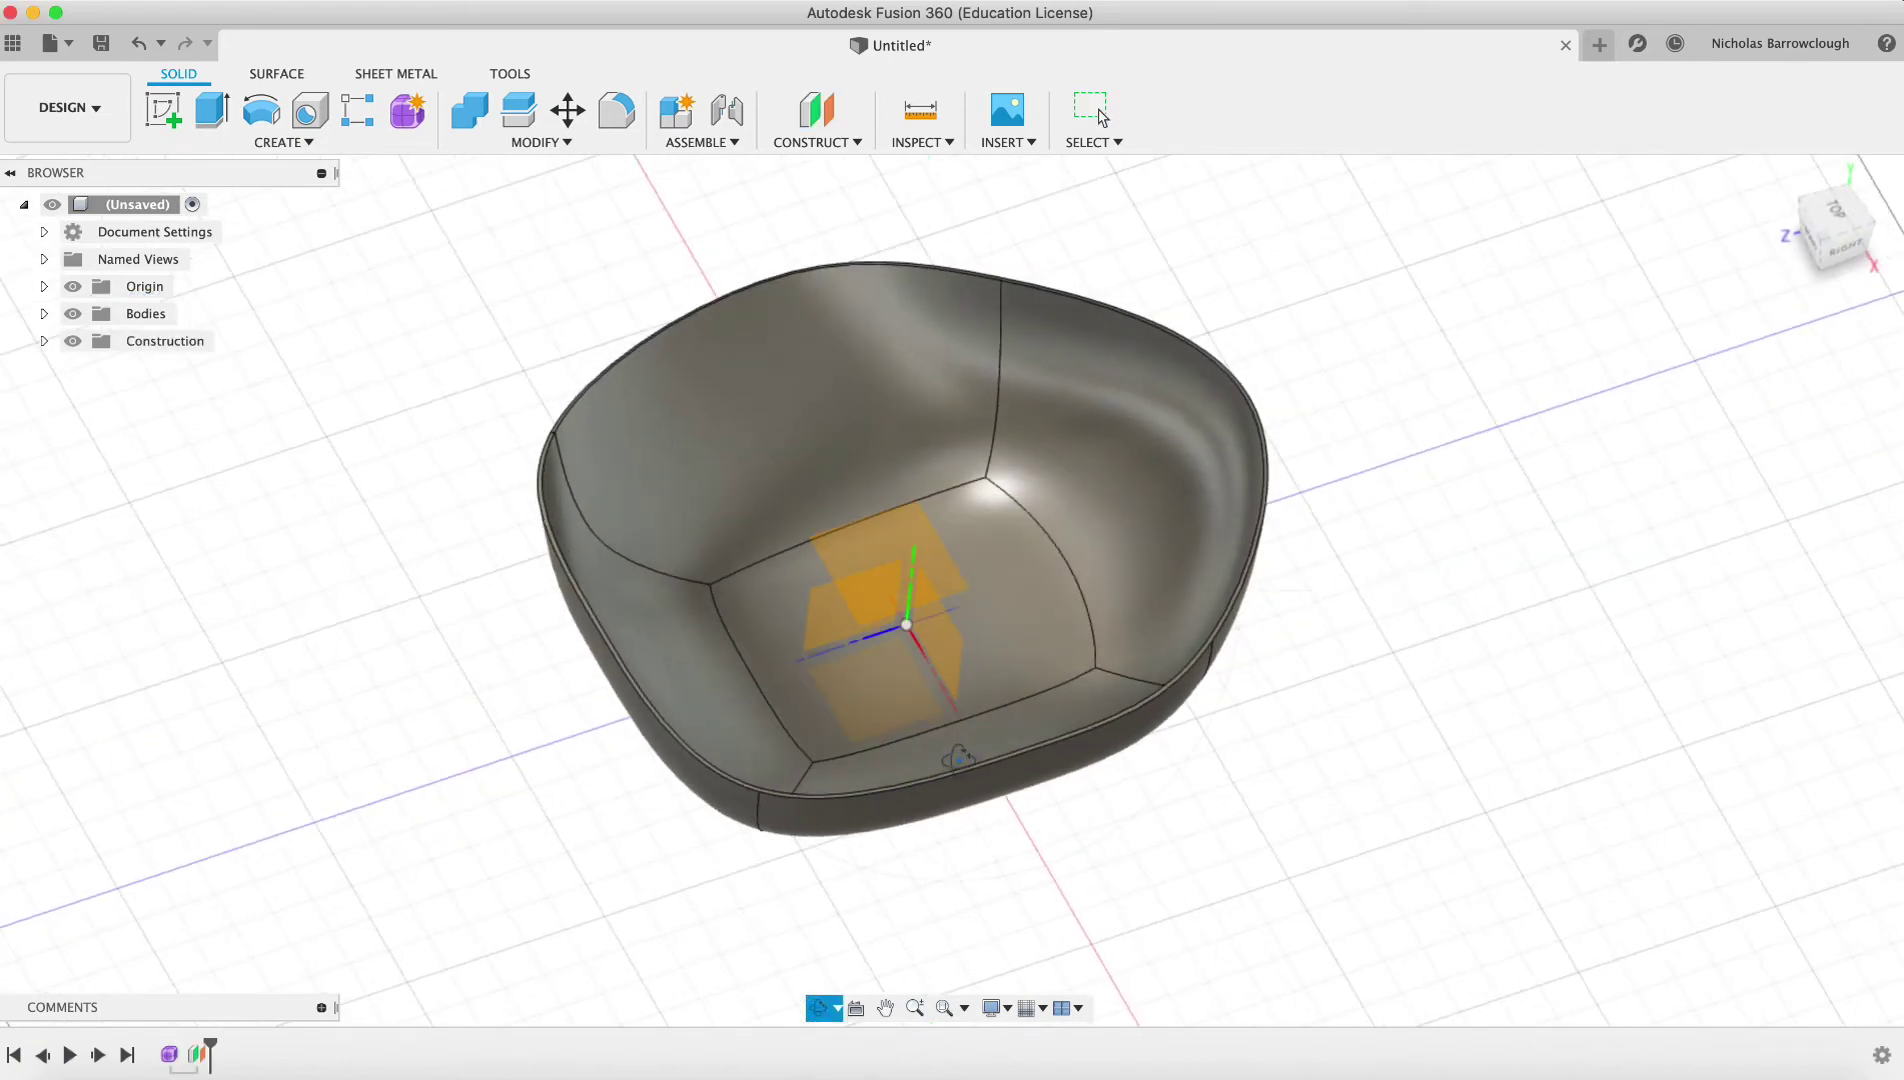
{"action": "key", "text": "Escape"}
{"action": "left_click", "coordinate": [65, 289]}
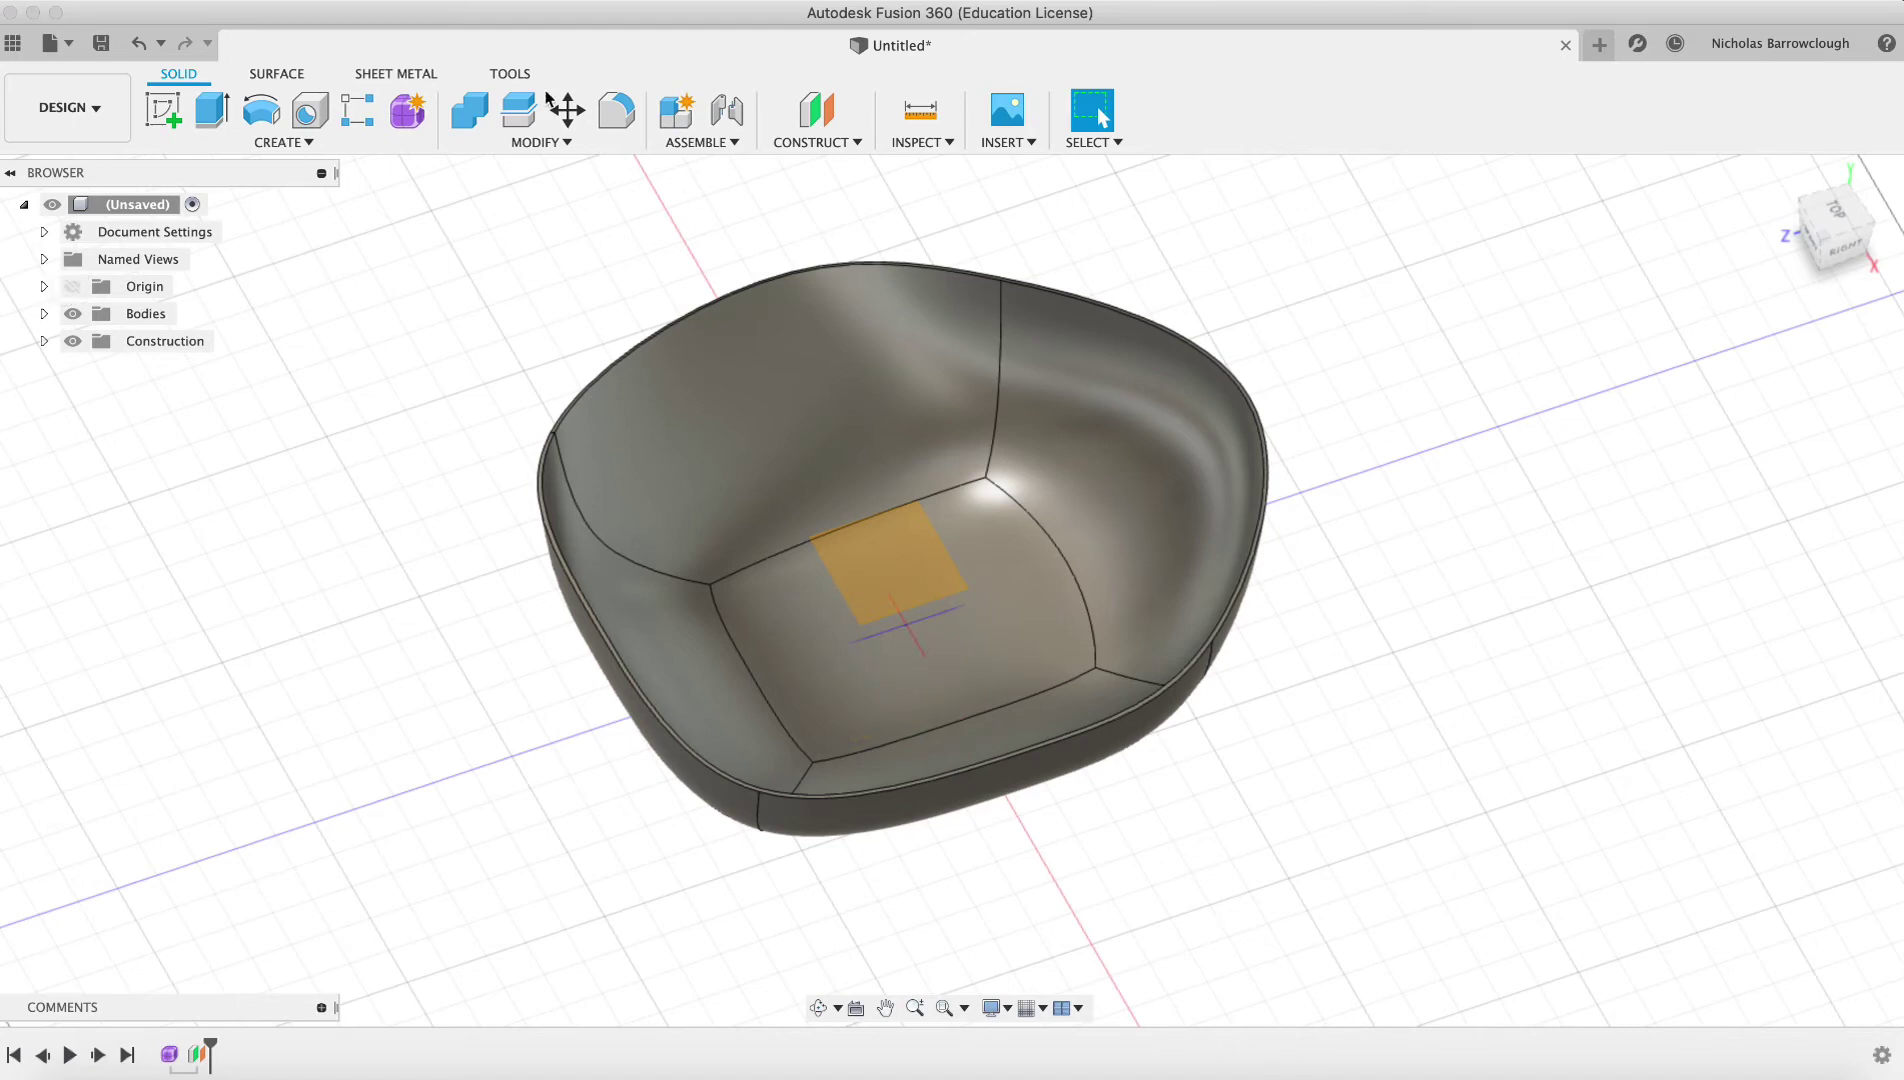
Step: Create a sketch on the offset plane and draw a line about 385 mm long along the red axis, extending past the rim at both ends
{"action": "left_click", "coordinate": [163, 108]}
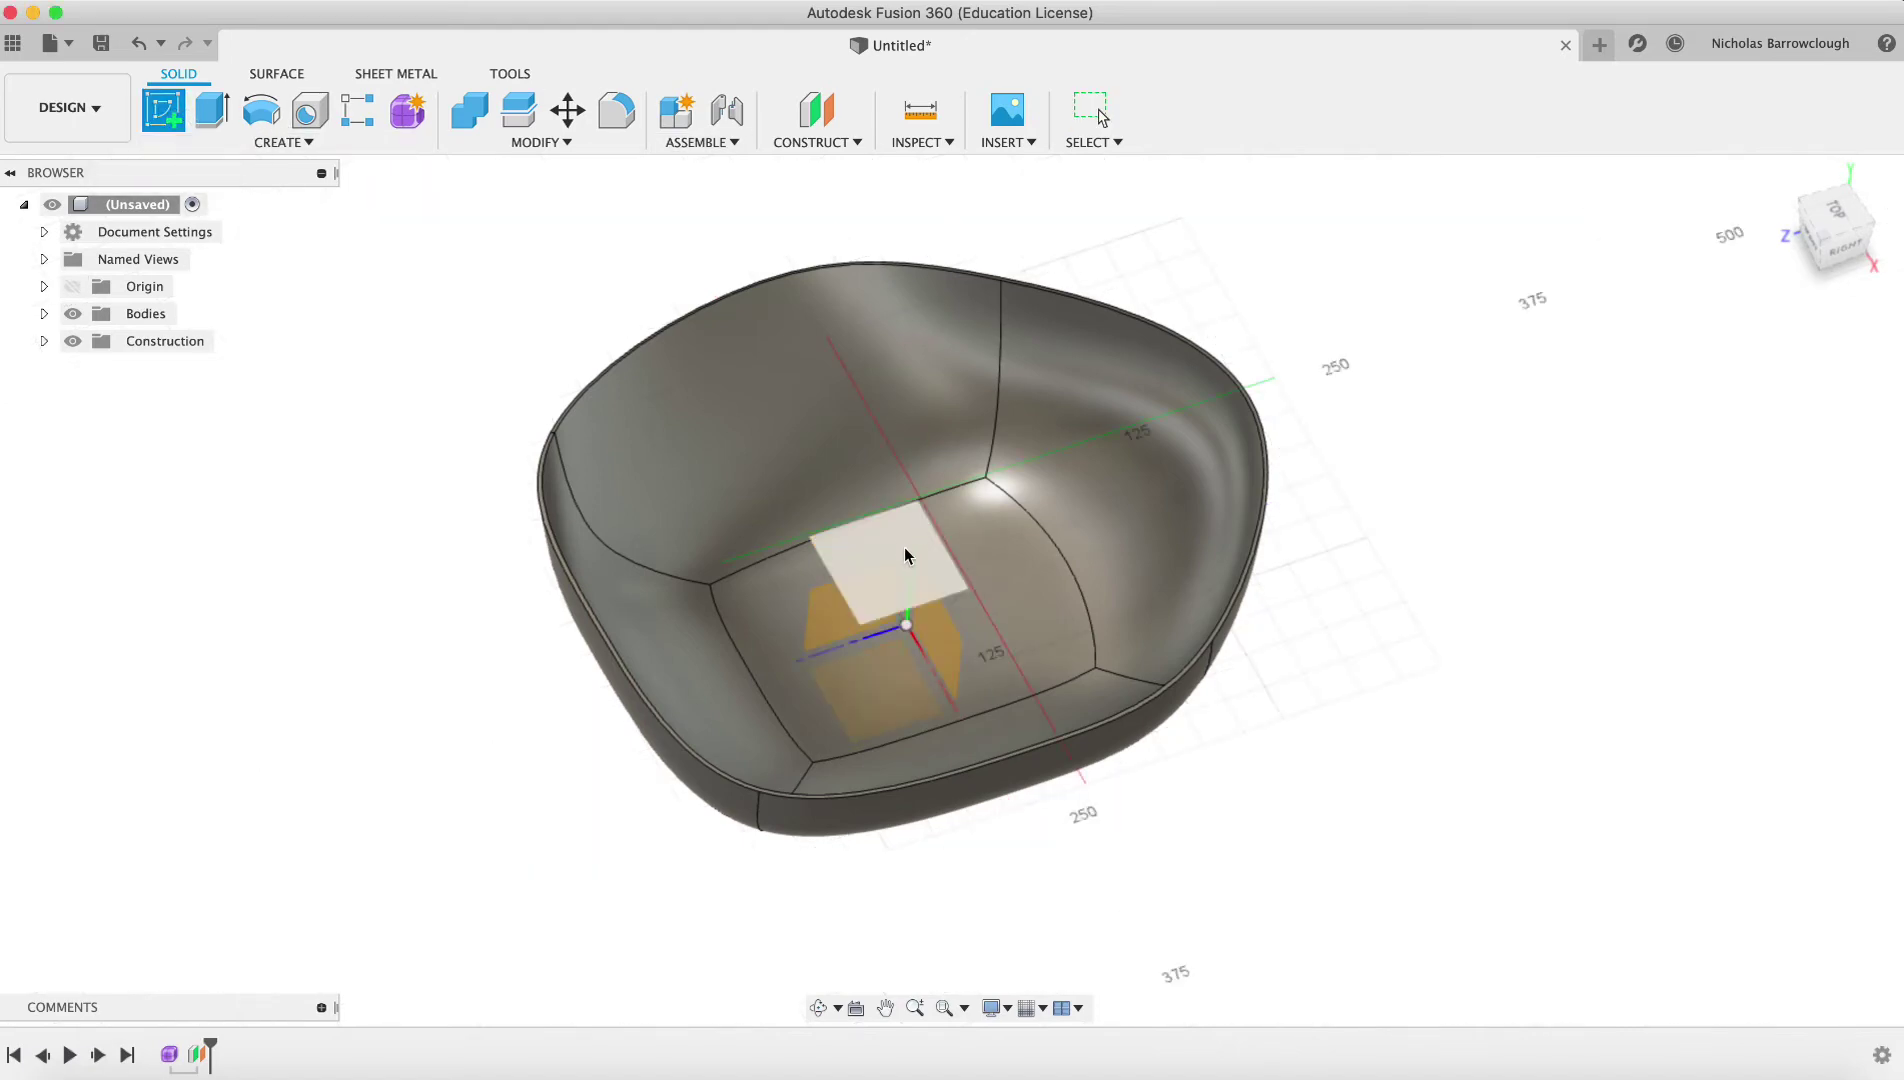
{"action": "left_click", "coordinate": [905, 556]}
{"action": "left_click", "coordinate": [1839, 213]}
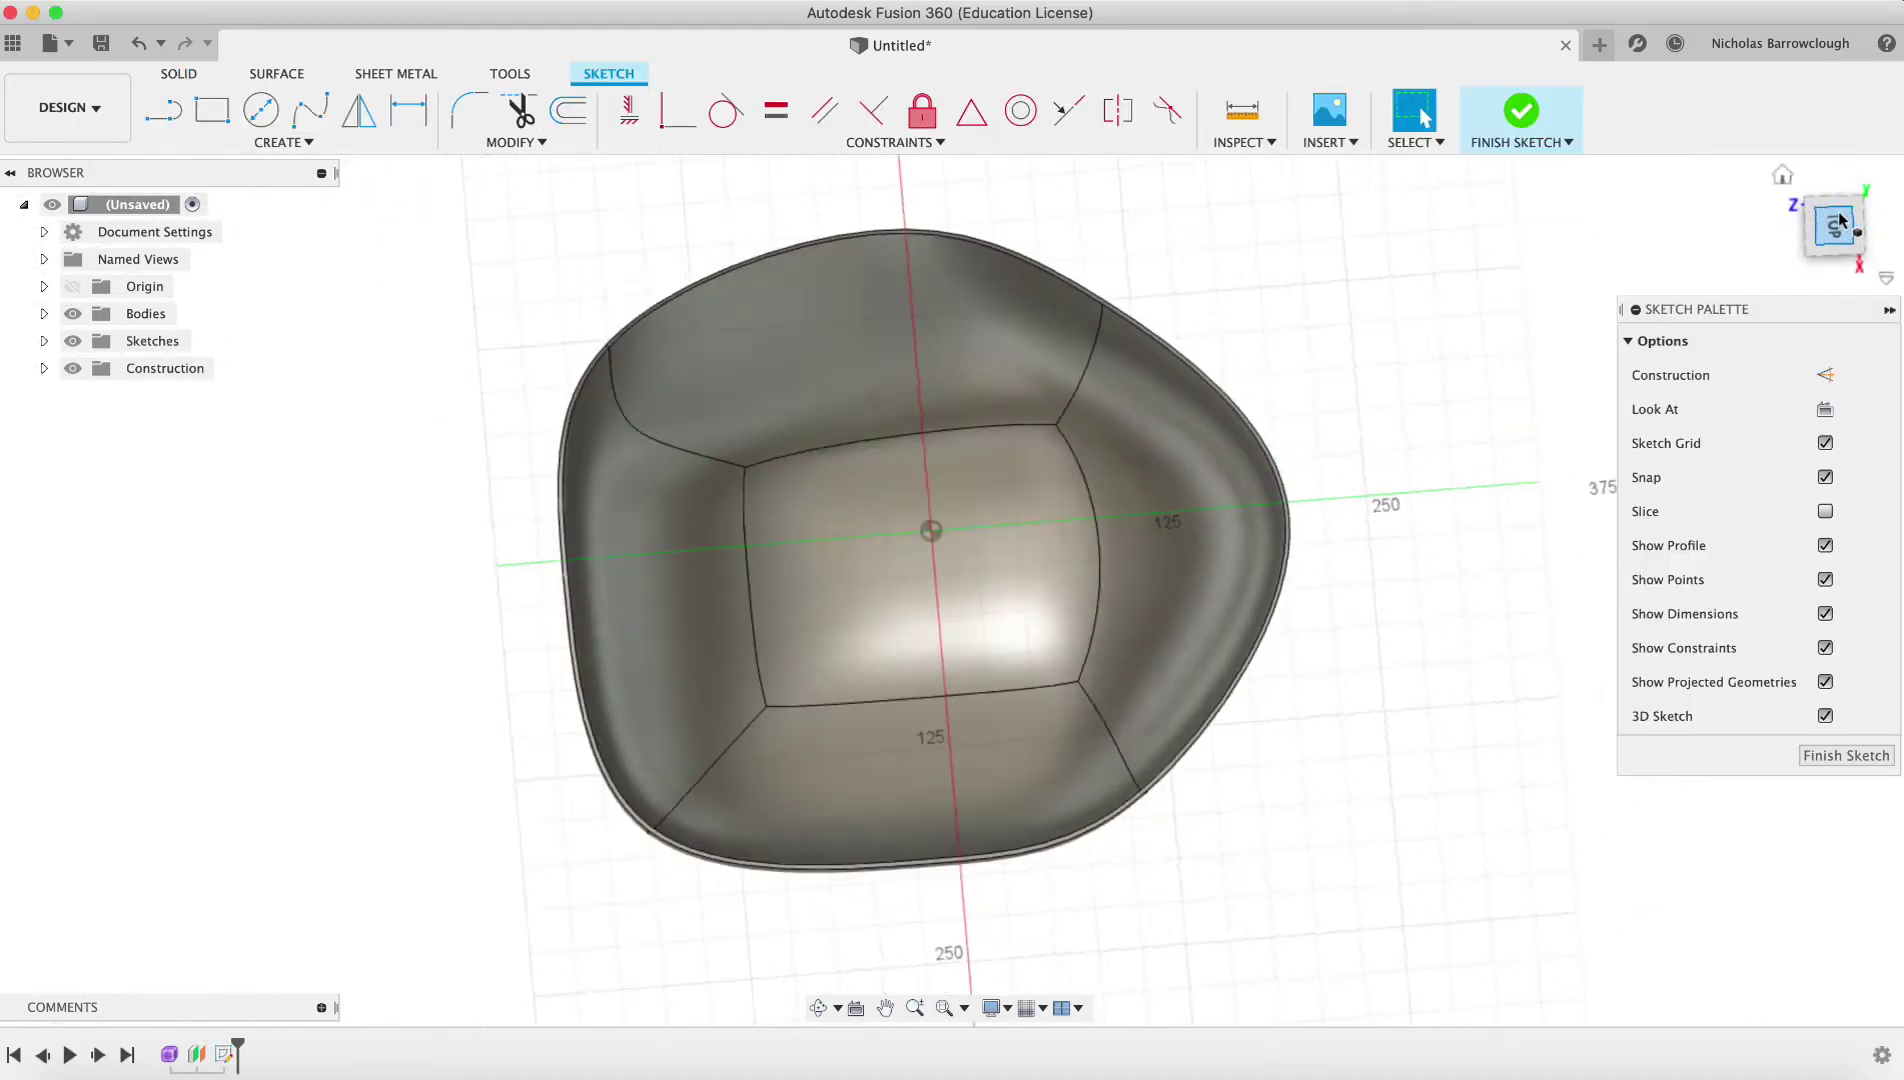
{"action": "left_click", "coordinate": [169, 115]}
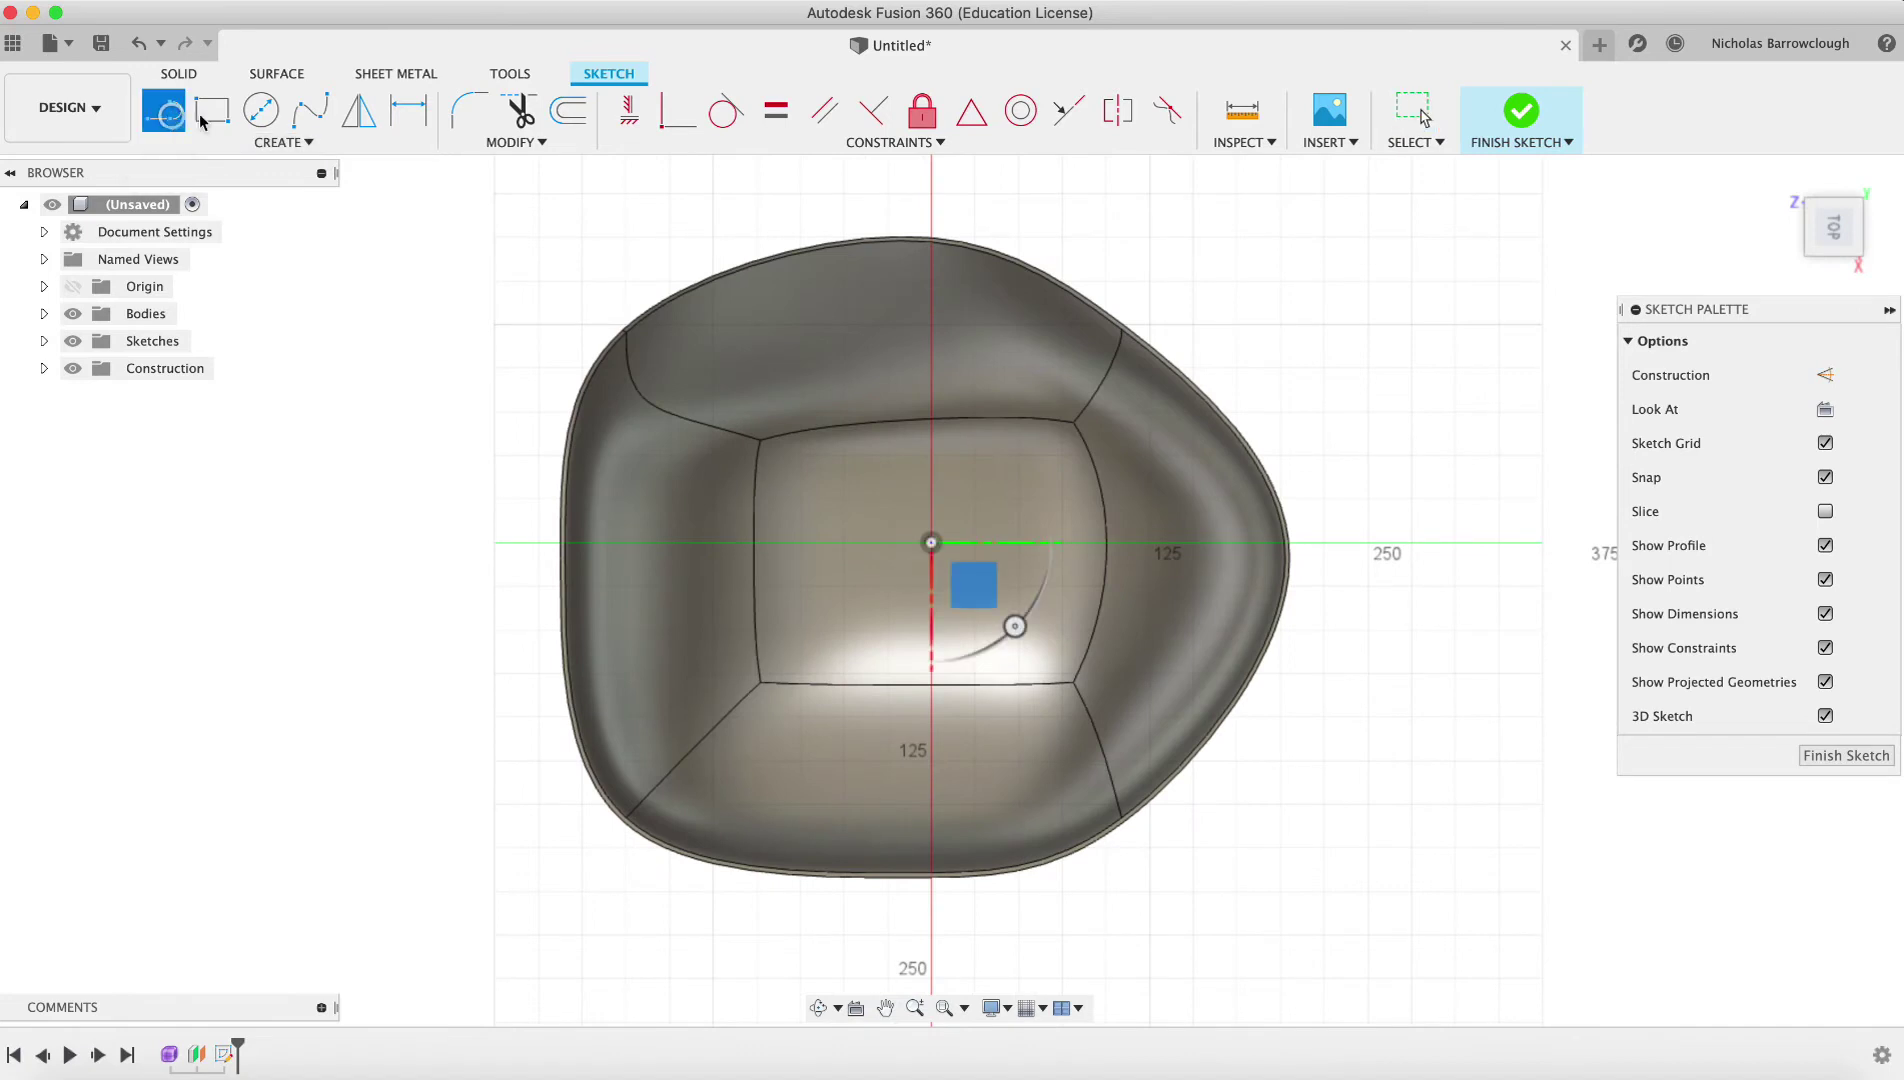
{"action": "left_click", "coordinate": [931, 218]}
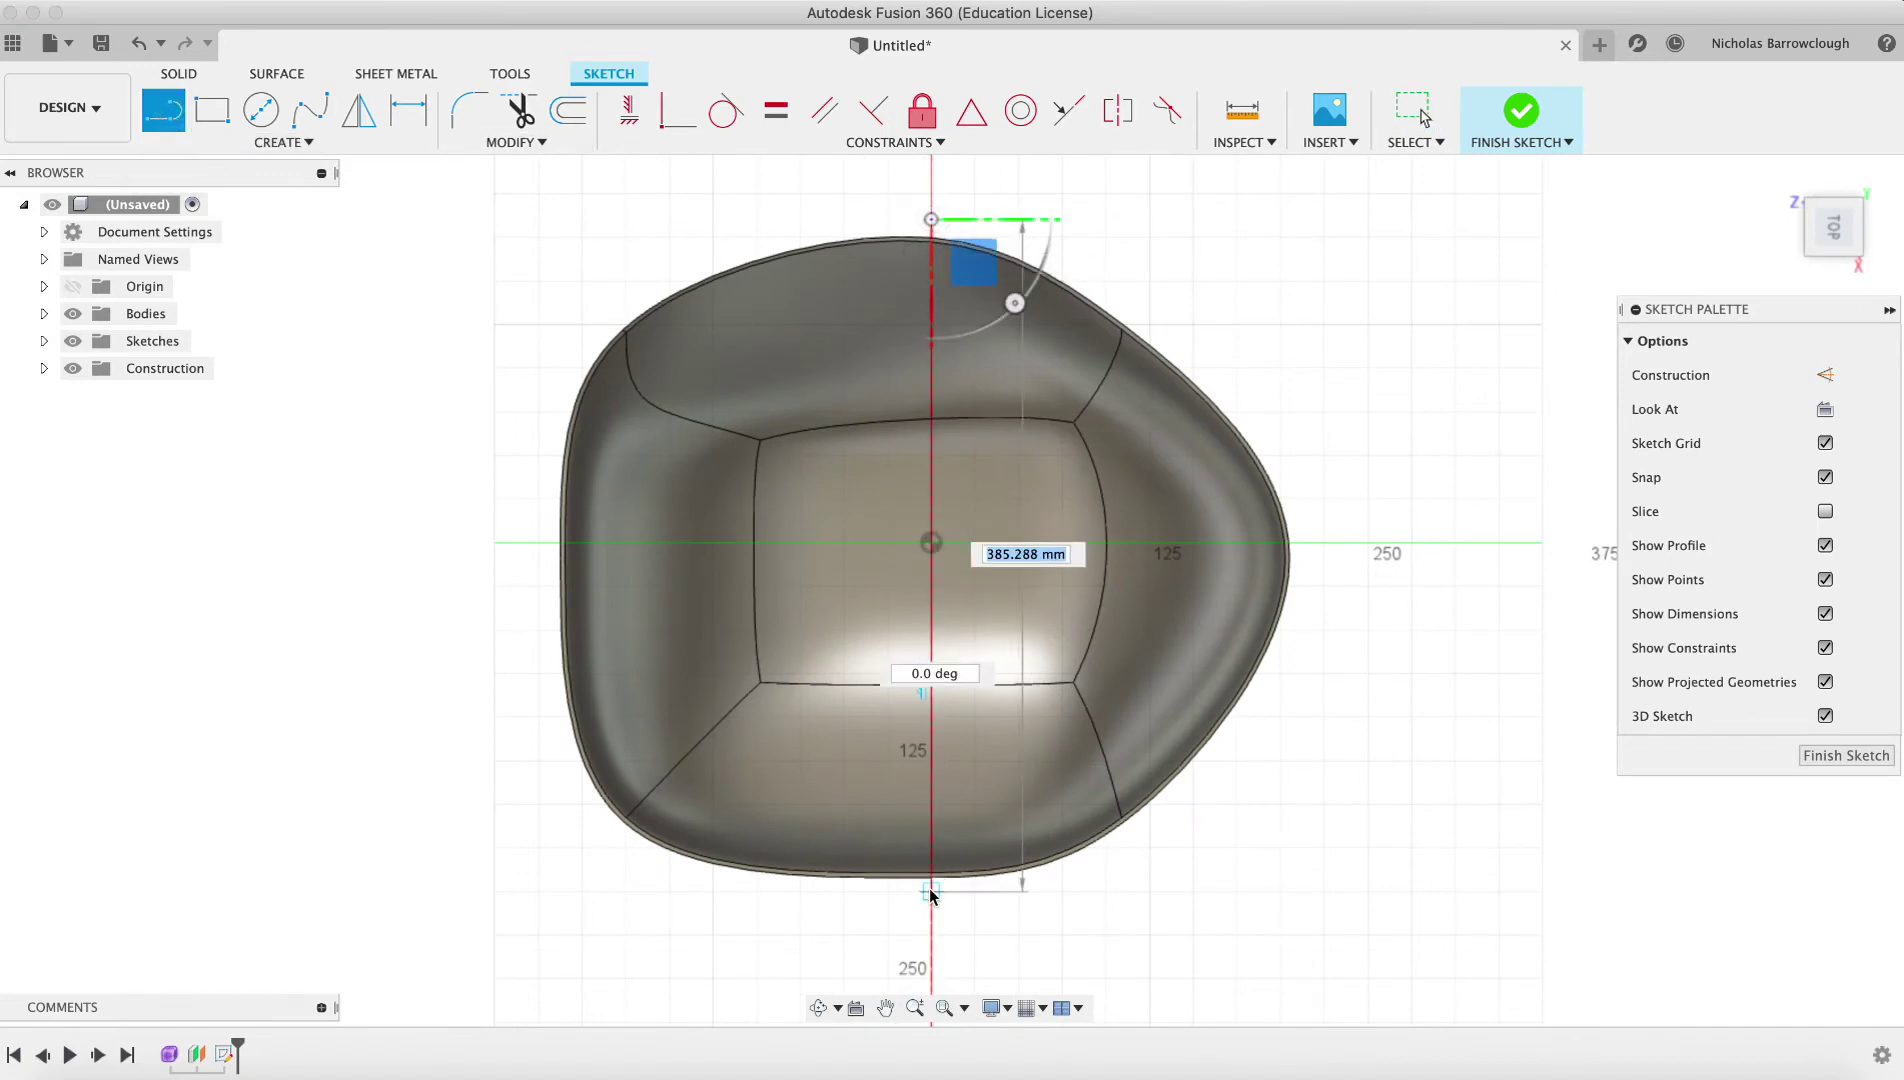
{"action": "left_click", "coordinate": [931, 891]}
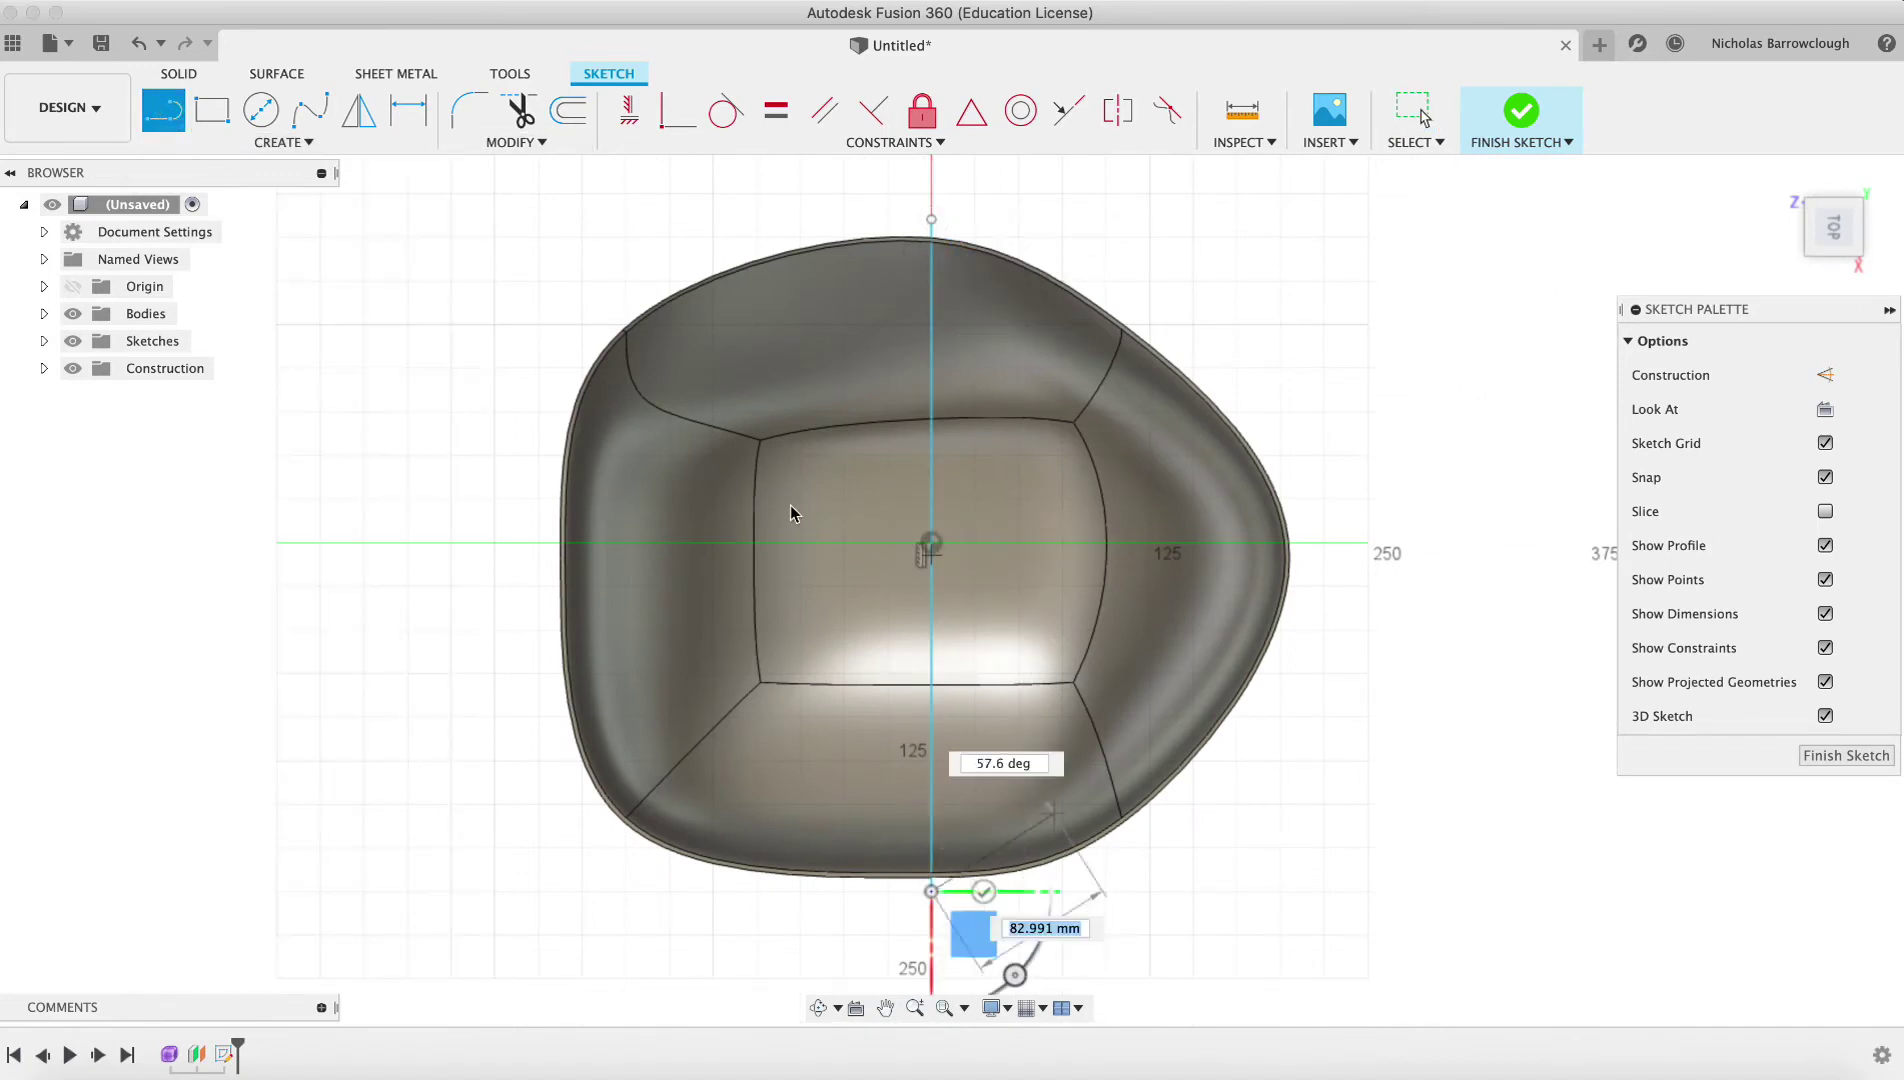
{"action": "key", "text": "Escape"}
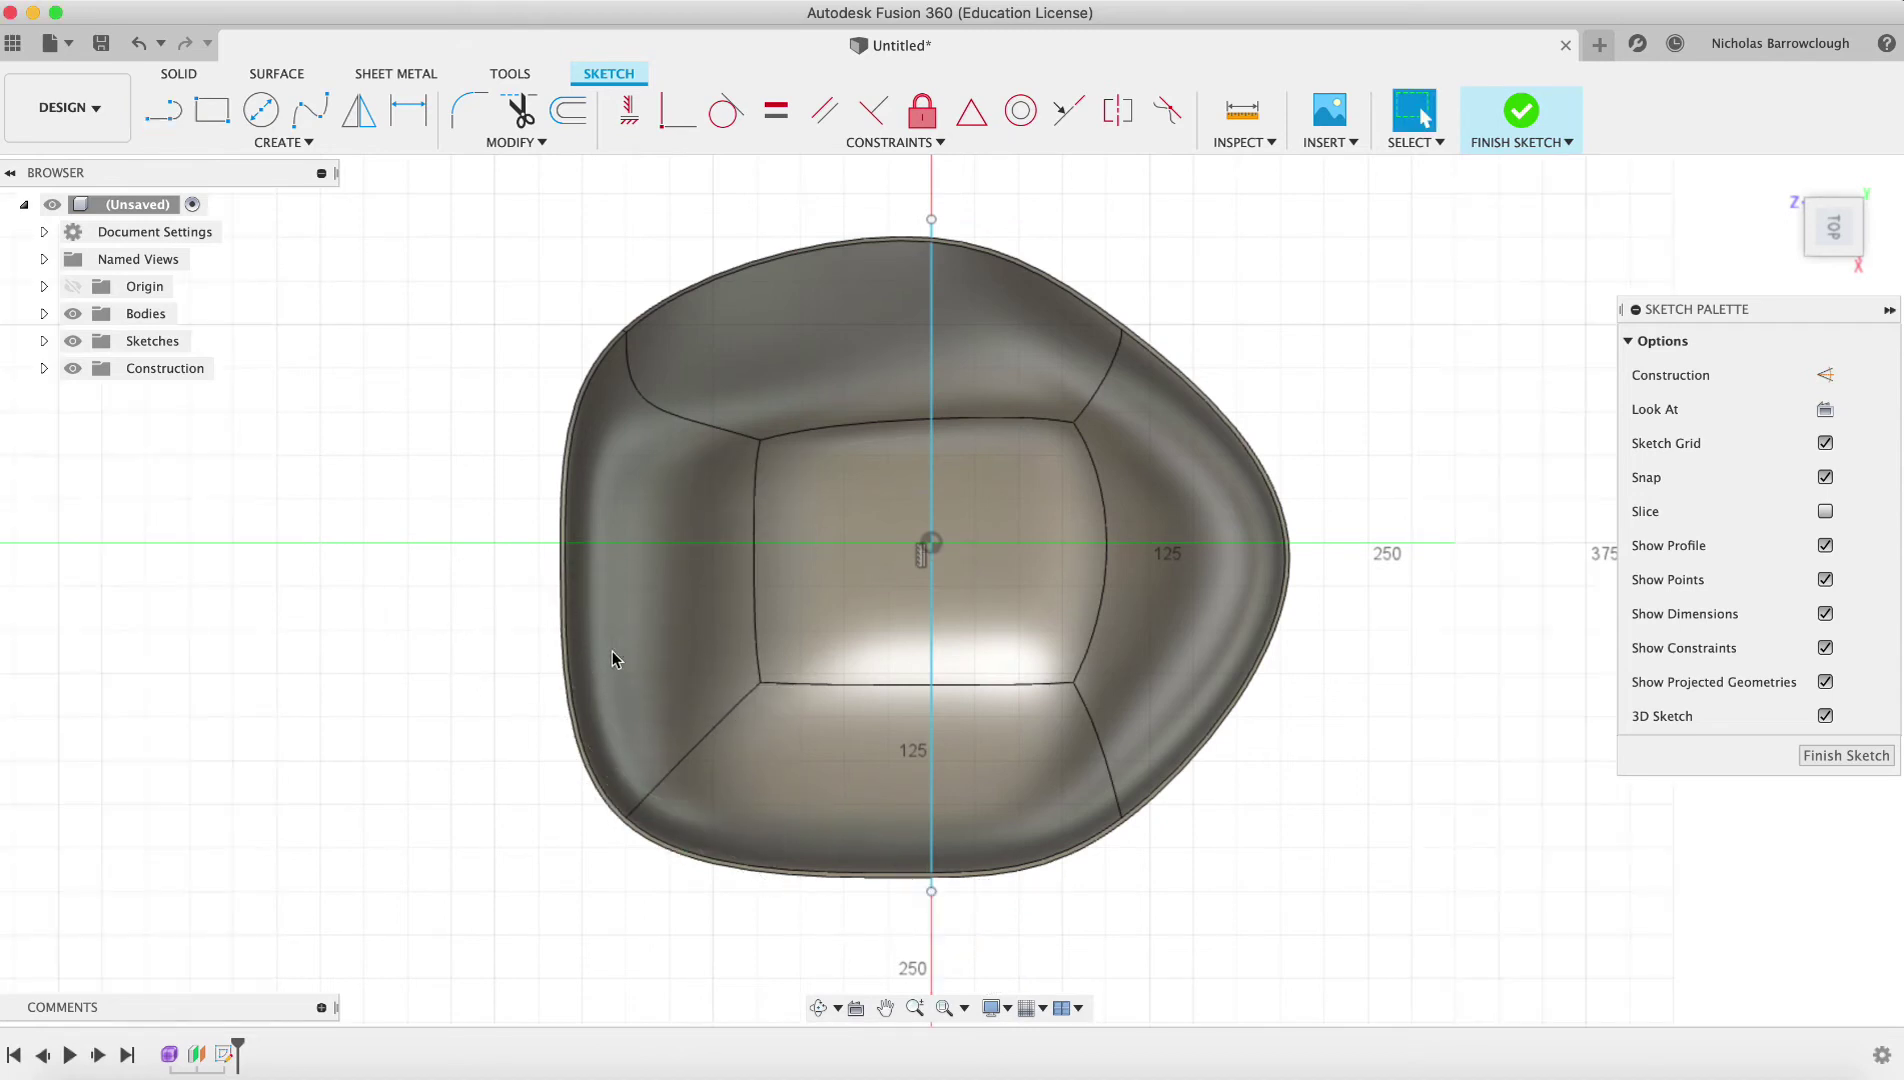
Step: Draw a second line along the green axis, crossing the first and extending past the rim at both ends, and finish the sketch
{"action": "left_click", "coordinate": [176, 118]}
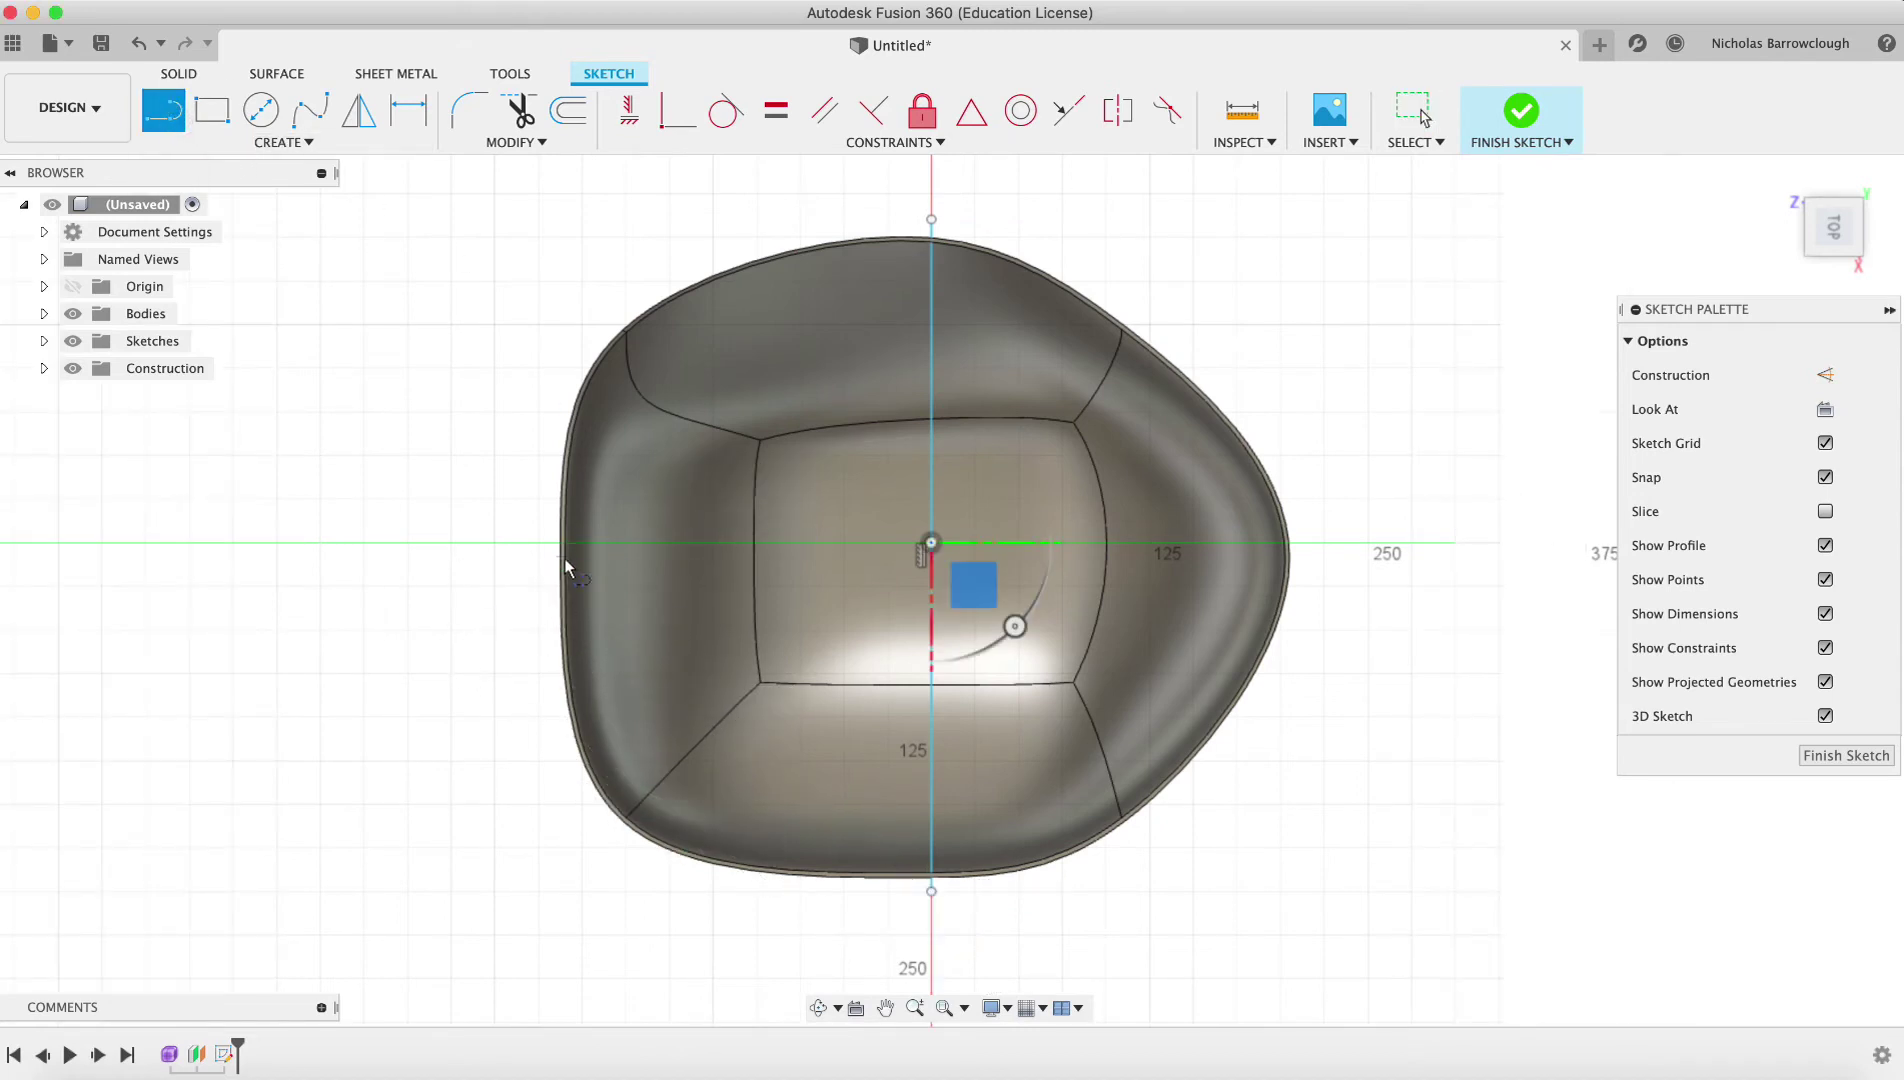
{"action": "left_click", "coordinate": [538, 542]}
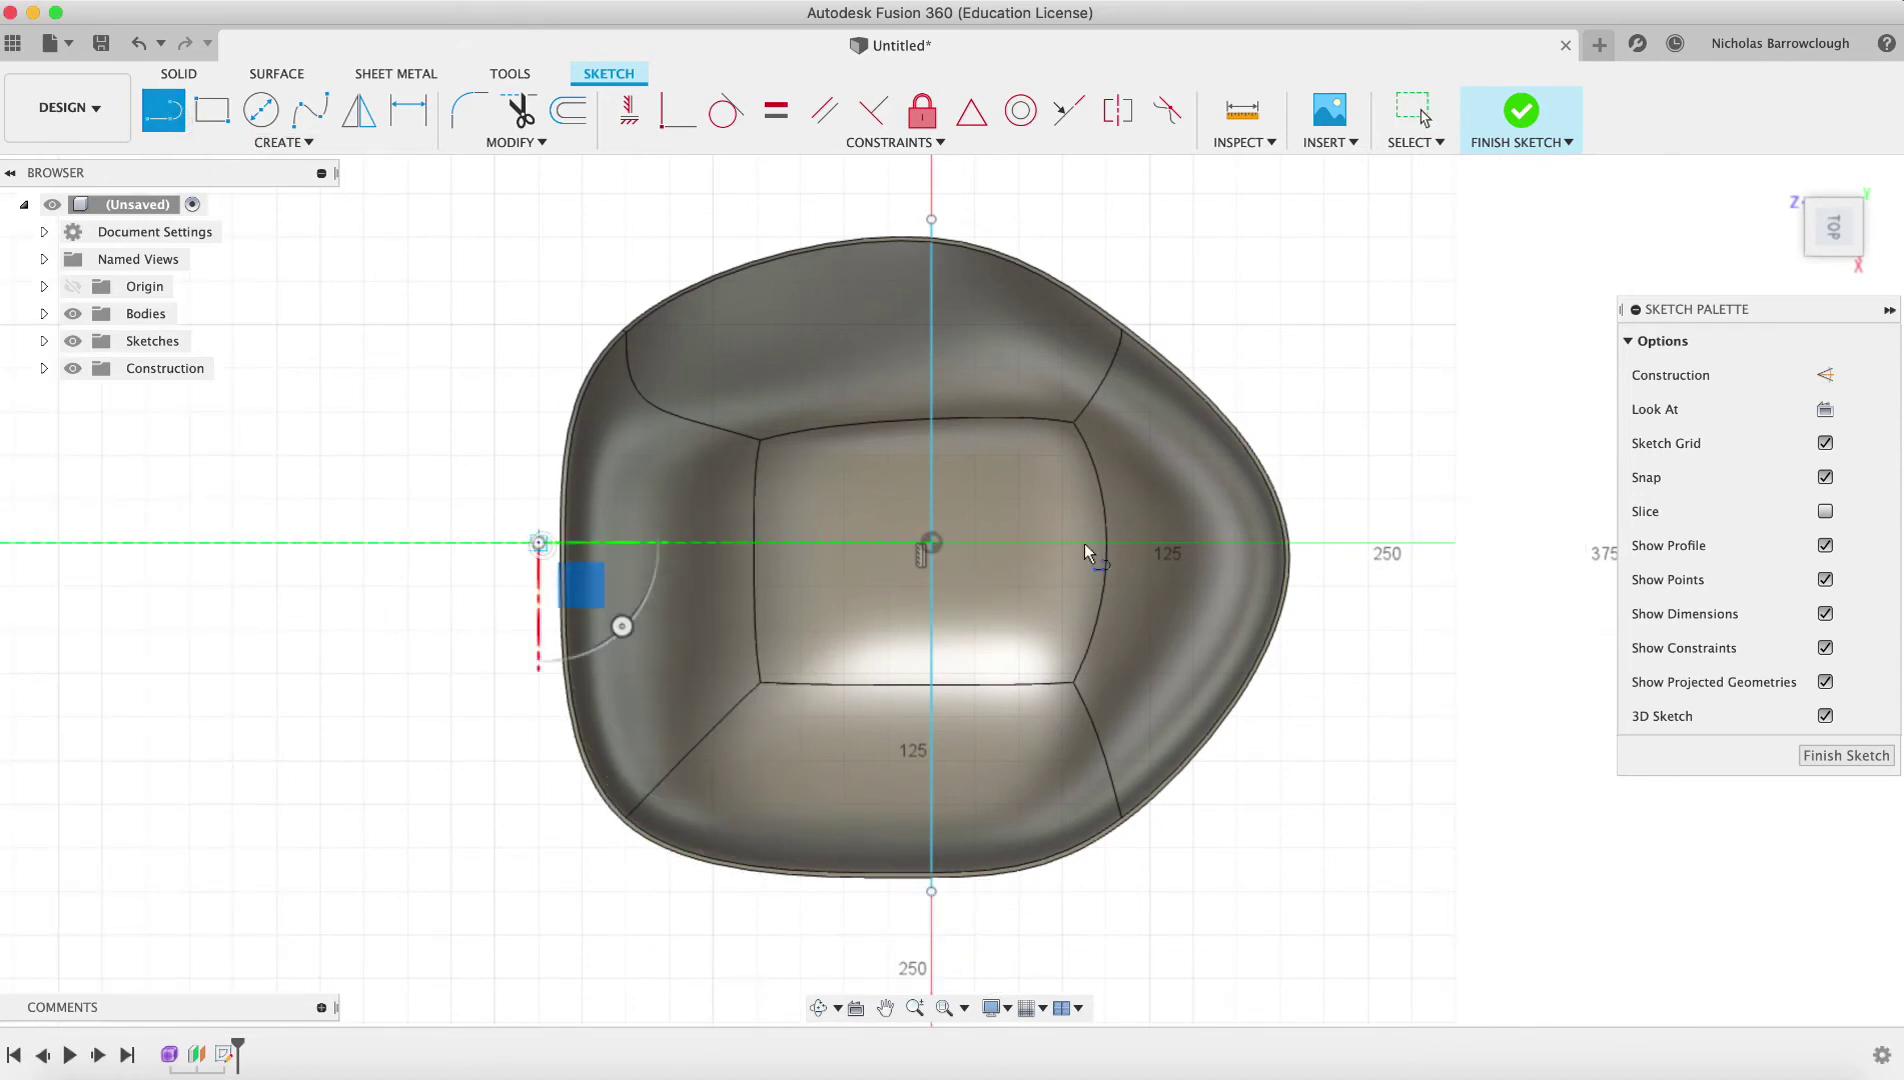
{"action": "left_click", "coordinate": [1308, 543]}
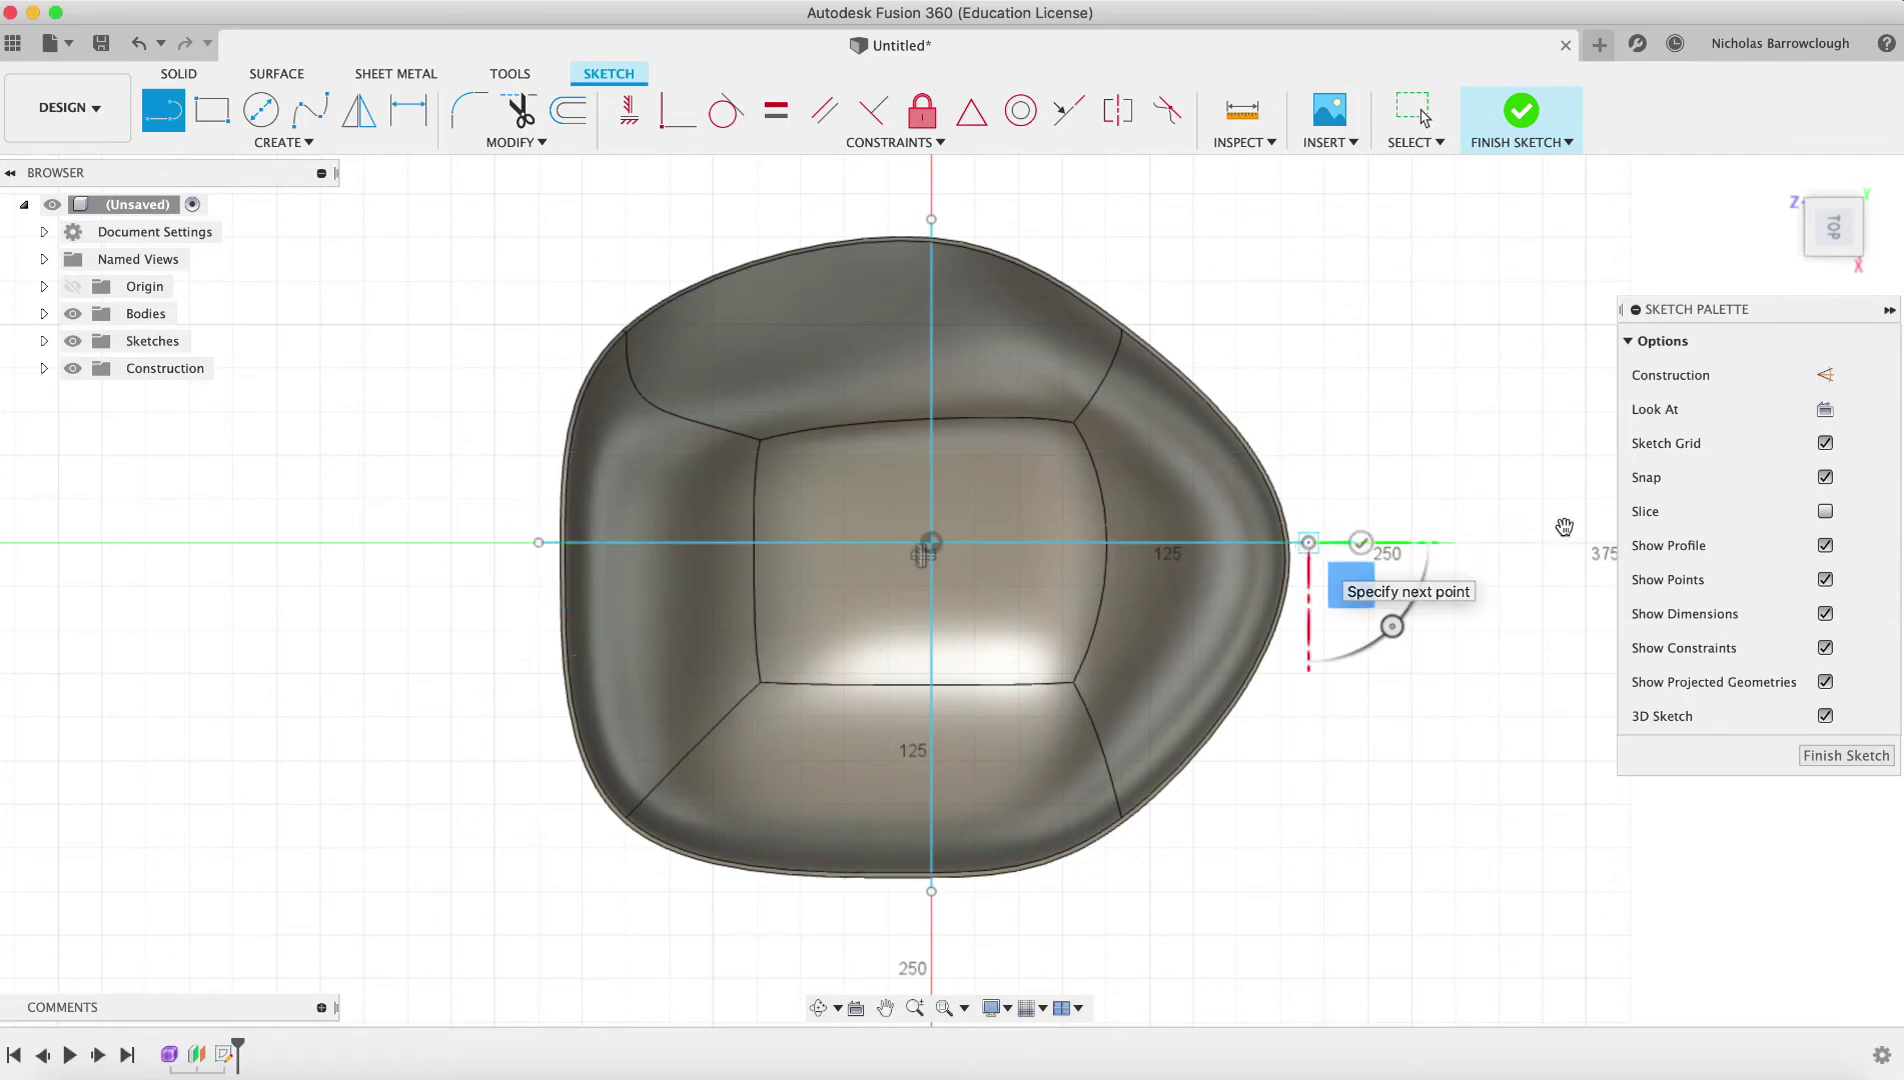
{"action": "left_click", "coordinate": [1847, 756]}
Step: Create a 3 mm thick symmetric web down to the bowl's inner surface from the sketch line along the X axis, using the Depth option
{"action": "left_click", "coordinate": [817, 1007]}
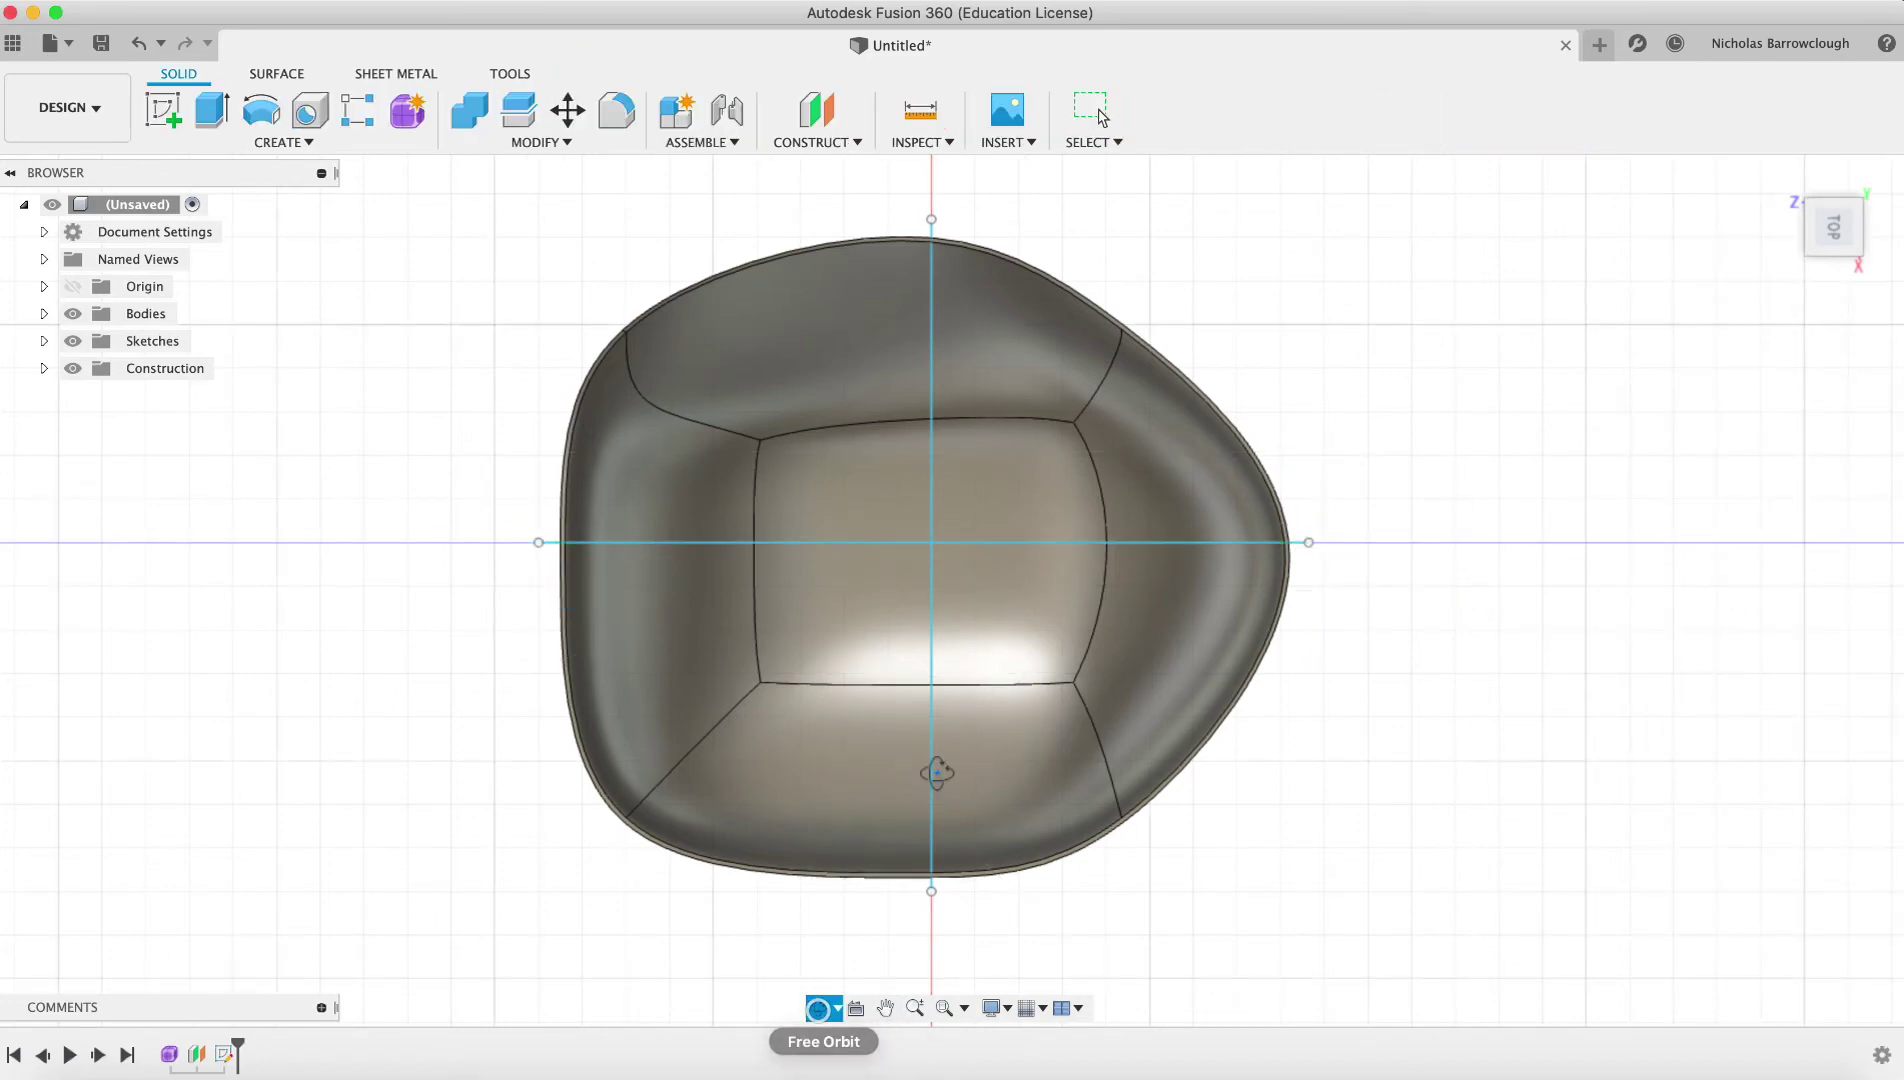
{"action": "left_click_drag", "start_coordinate": [937, 772], "coordinate": [1158, 594]}
{"action": "key", "text": "Escape"}
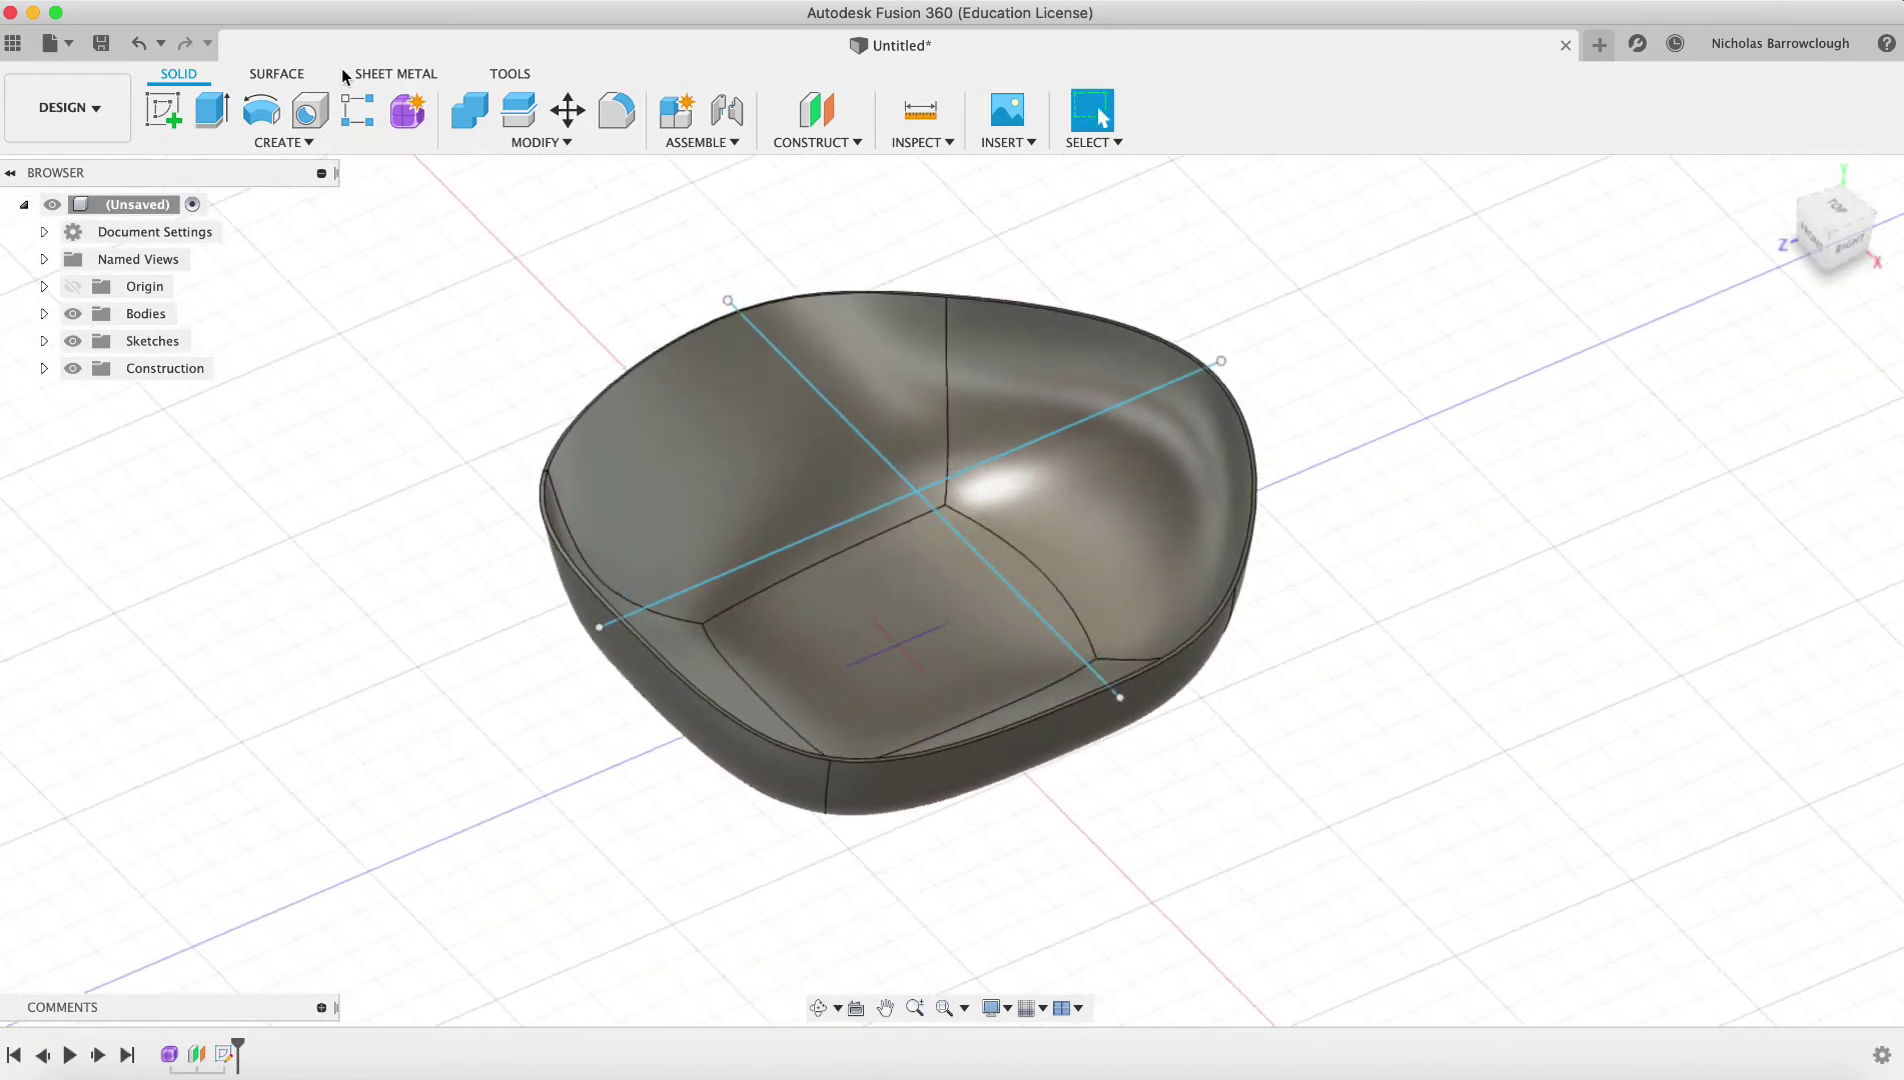
{"action": "left_click", "coordinate": [298, 143]}
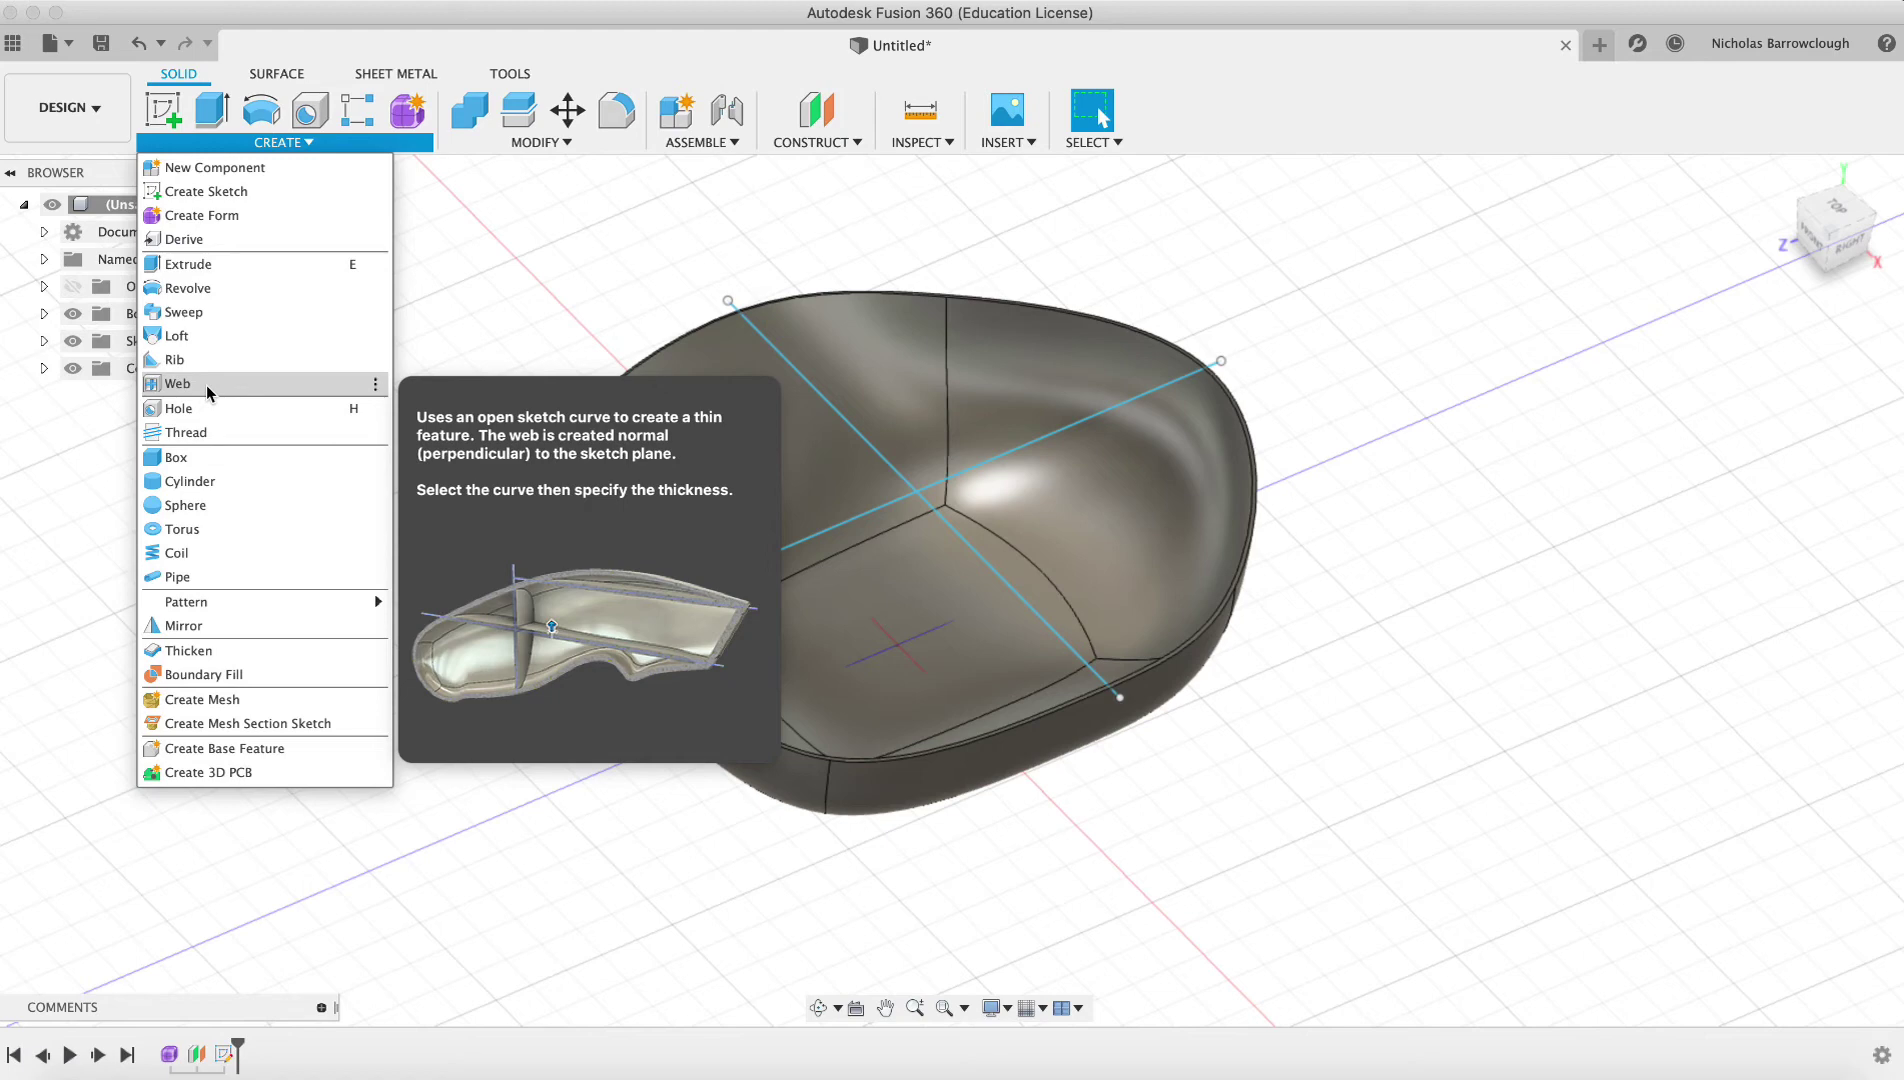
{"action": "left_click", "coordinate": [180, 384]}
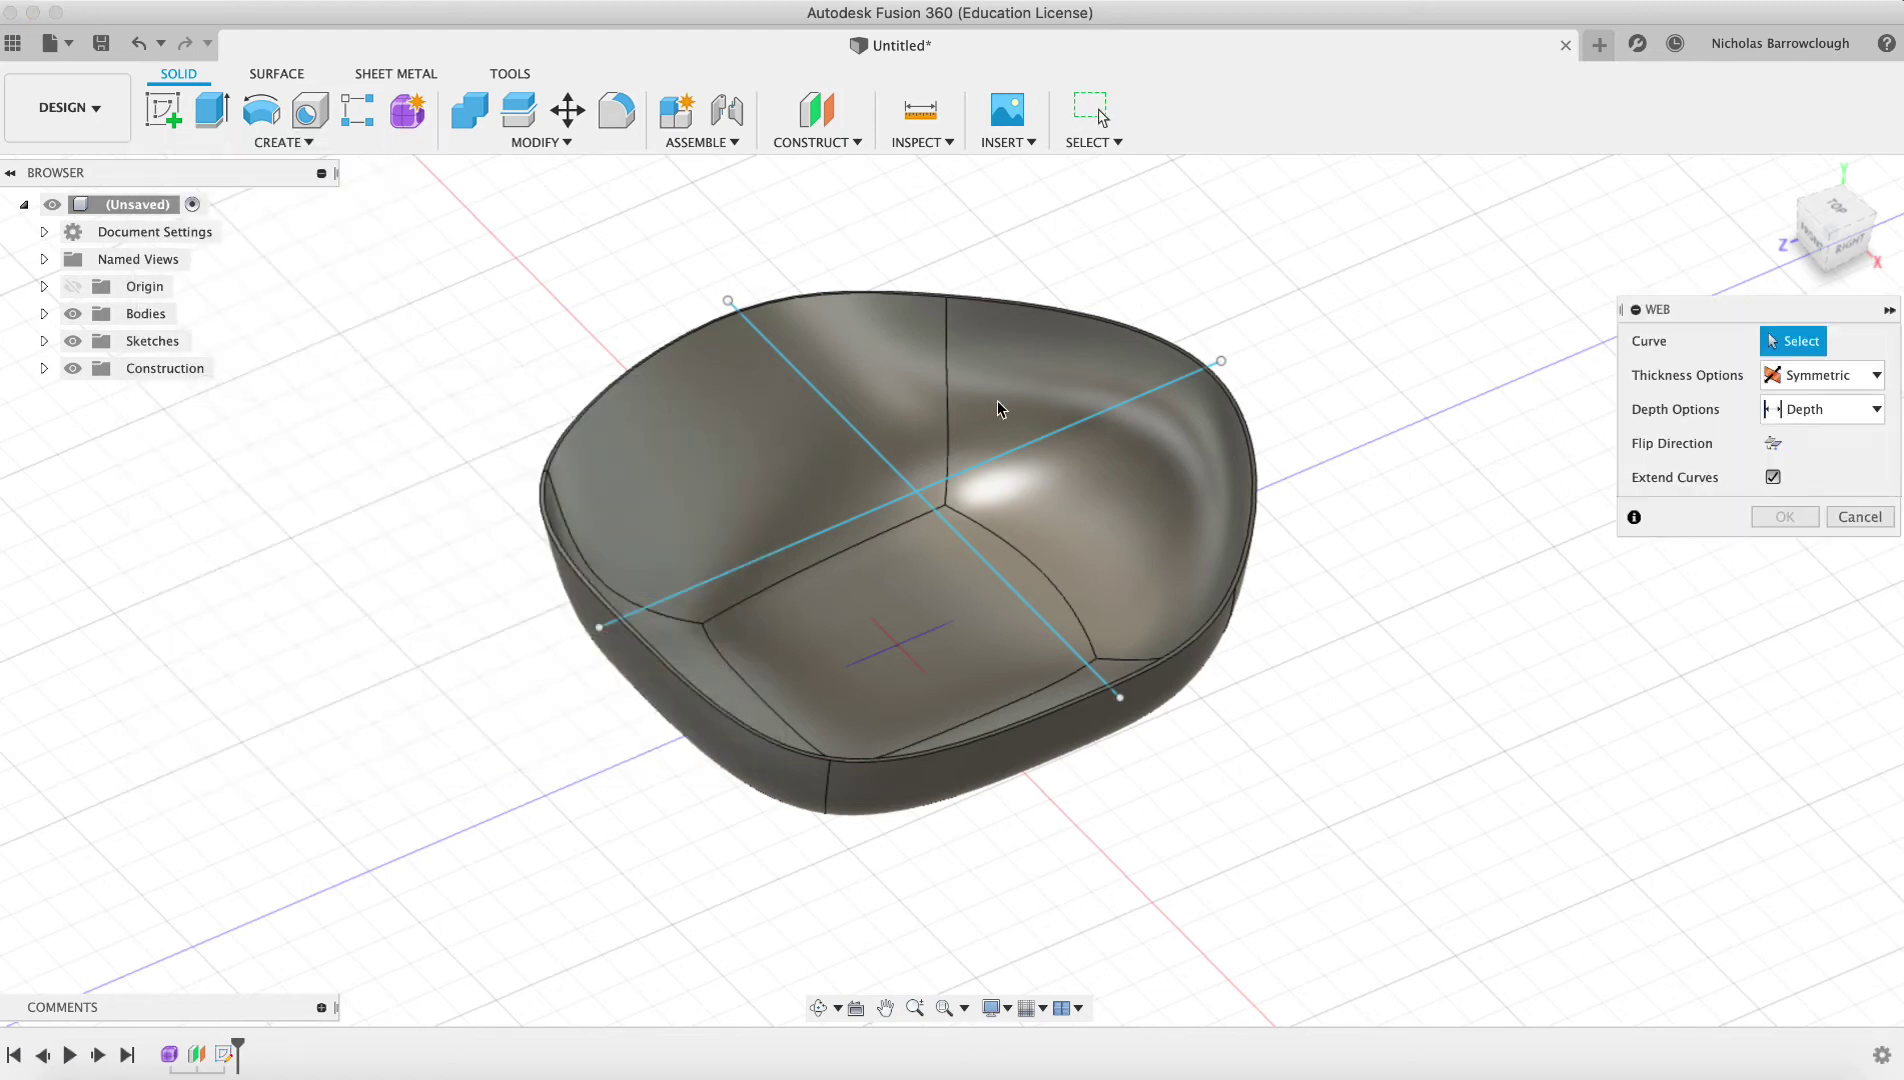
{"action": "left_click", "coordinate": [940, 515]}
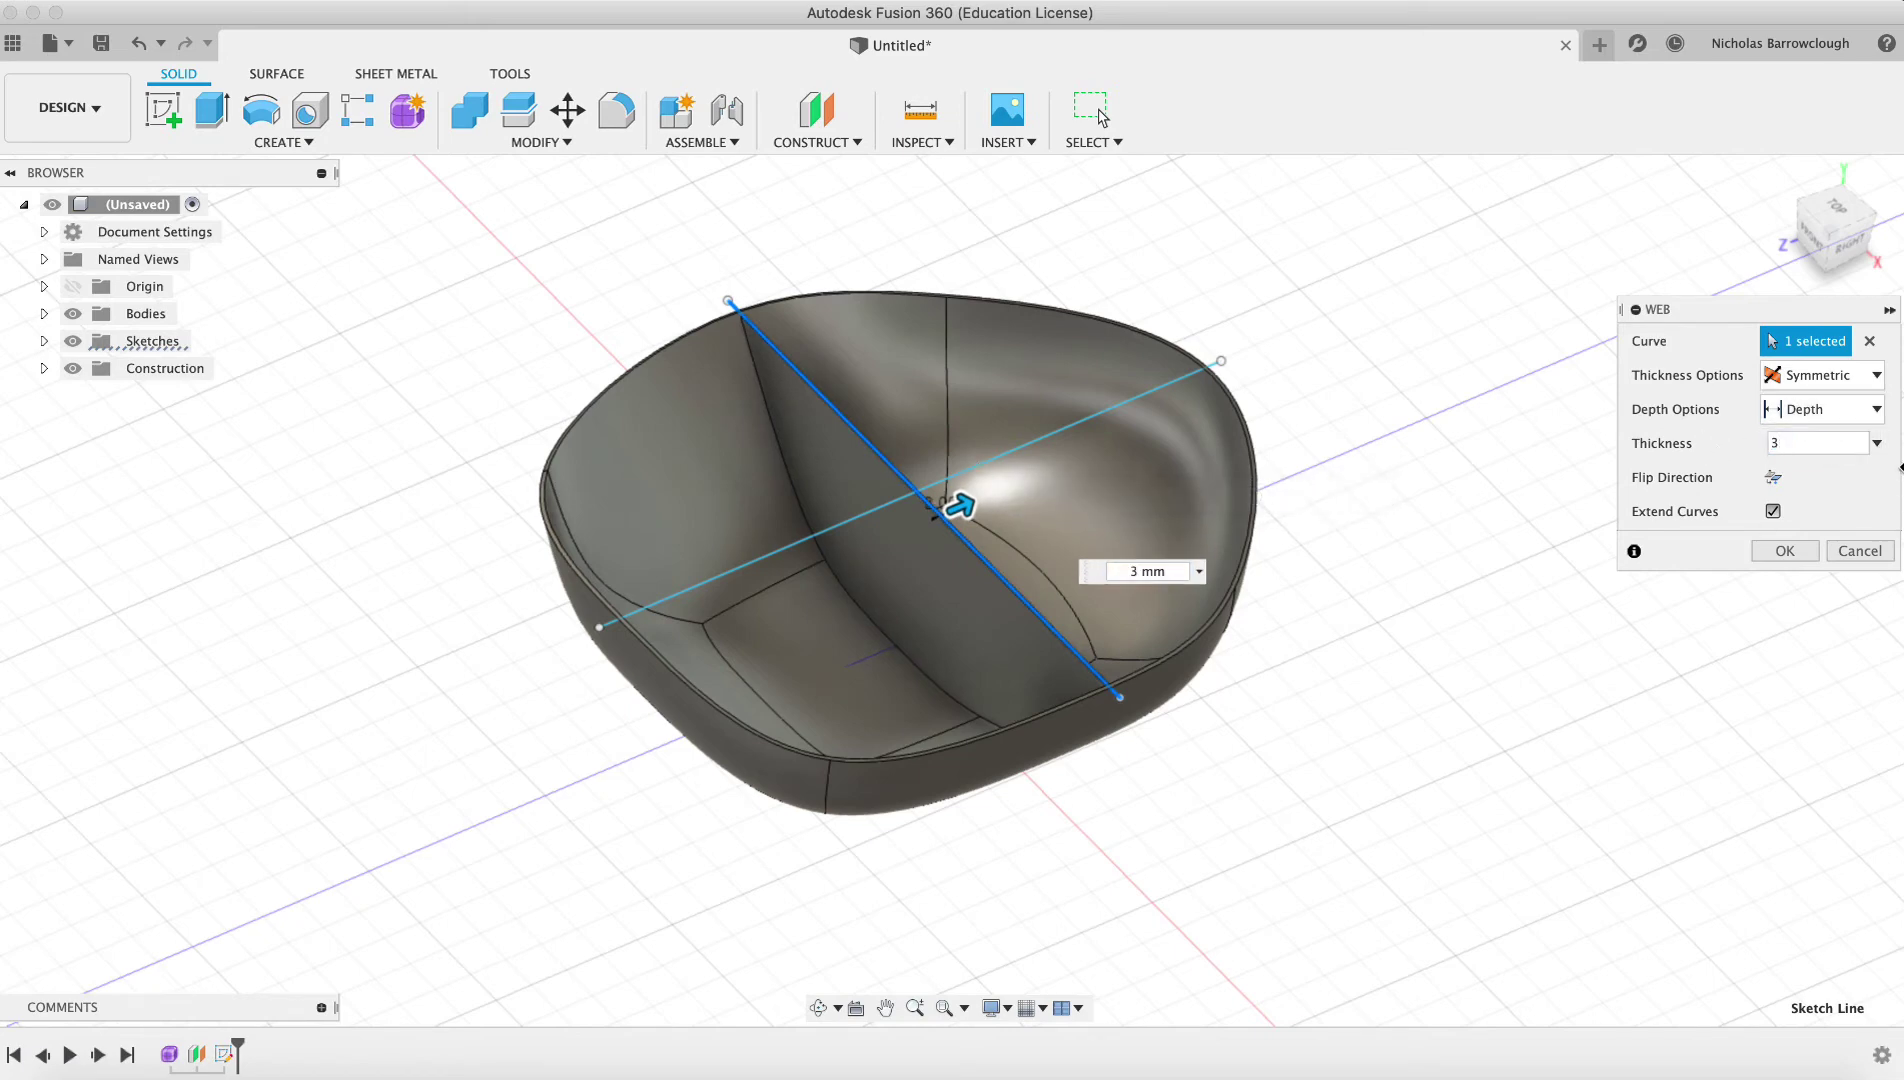
{"action": "left_click", "coordinate": [1838, 409]}
{"action": "left_click", "coordinate": [1800, 466]}
{"action": "left_click", "coordinate": [818, 1007]}
{"action": "left_click_drag", "start_coordinate": [897, 575], "coordinate": [910, 663]}
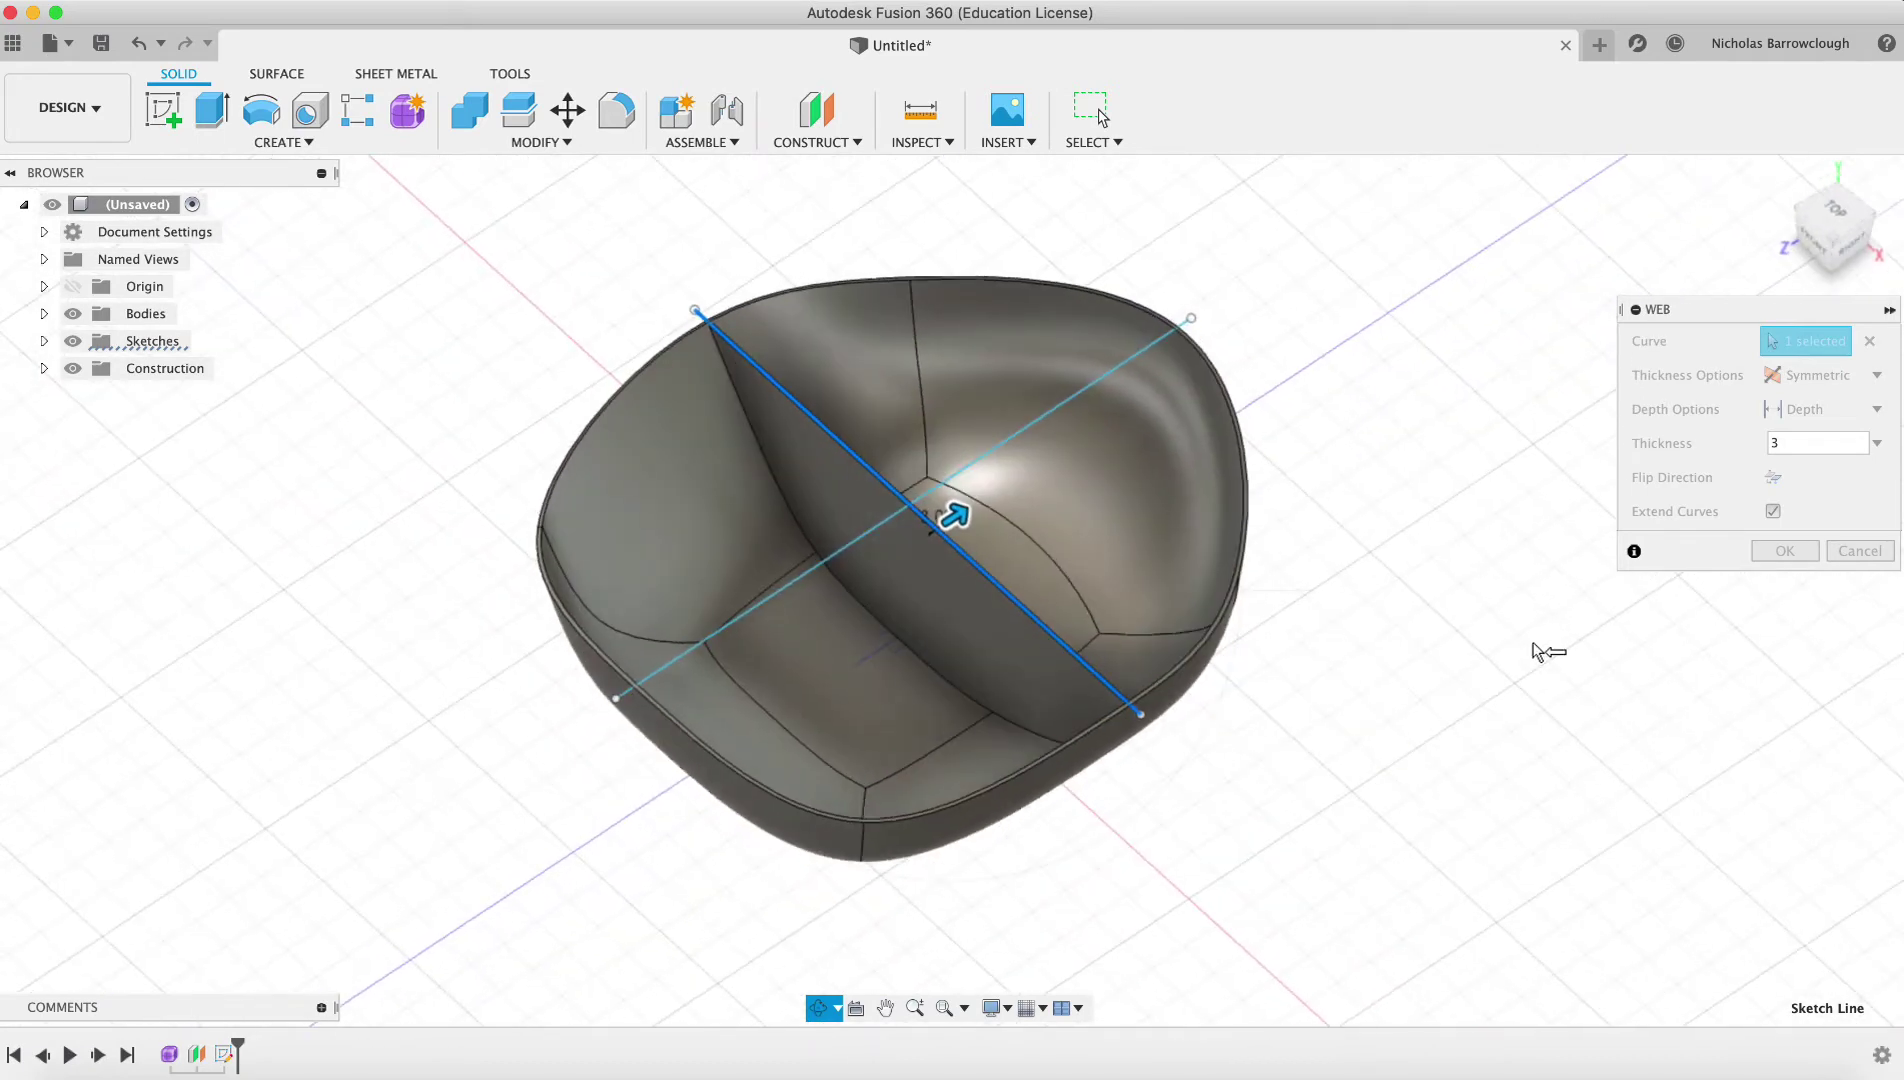
{"action": "left_click", "coordinate": [1787, 552]}
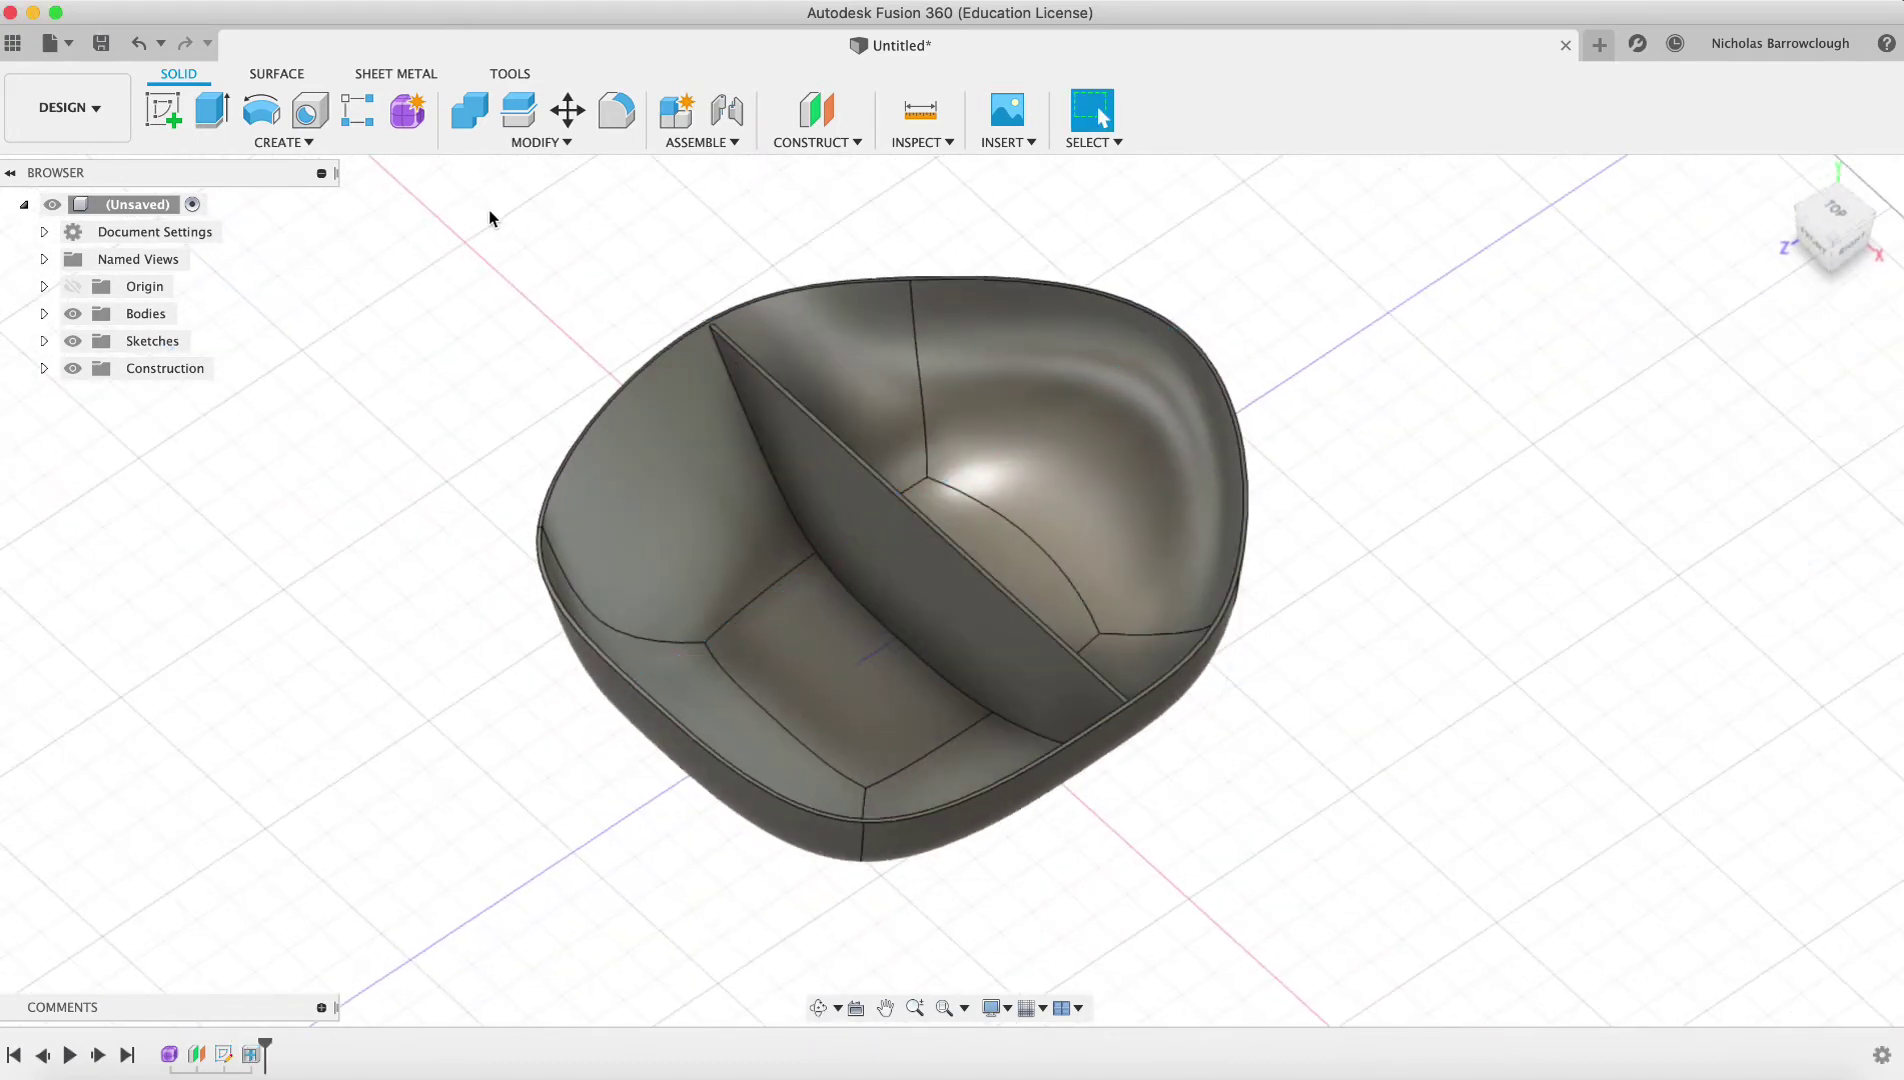
Step: Create a second 3 mm thick symmetric web from the other sketch line using the Depth option, showing the sketch only while selecting the line
{"action": "left_click", "coordinate": [44, 342]}
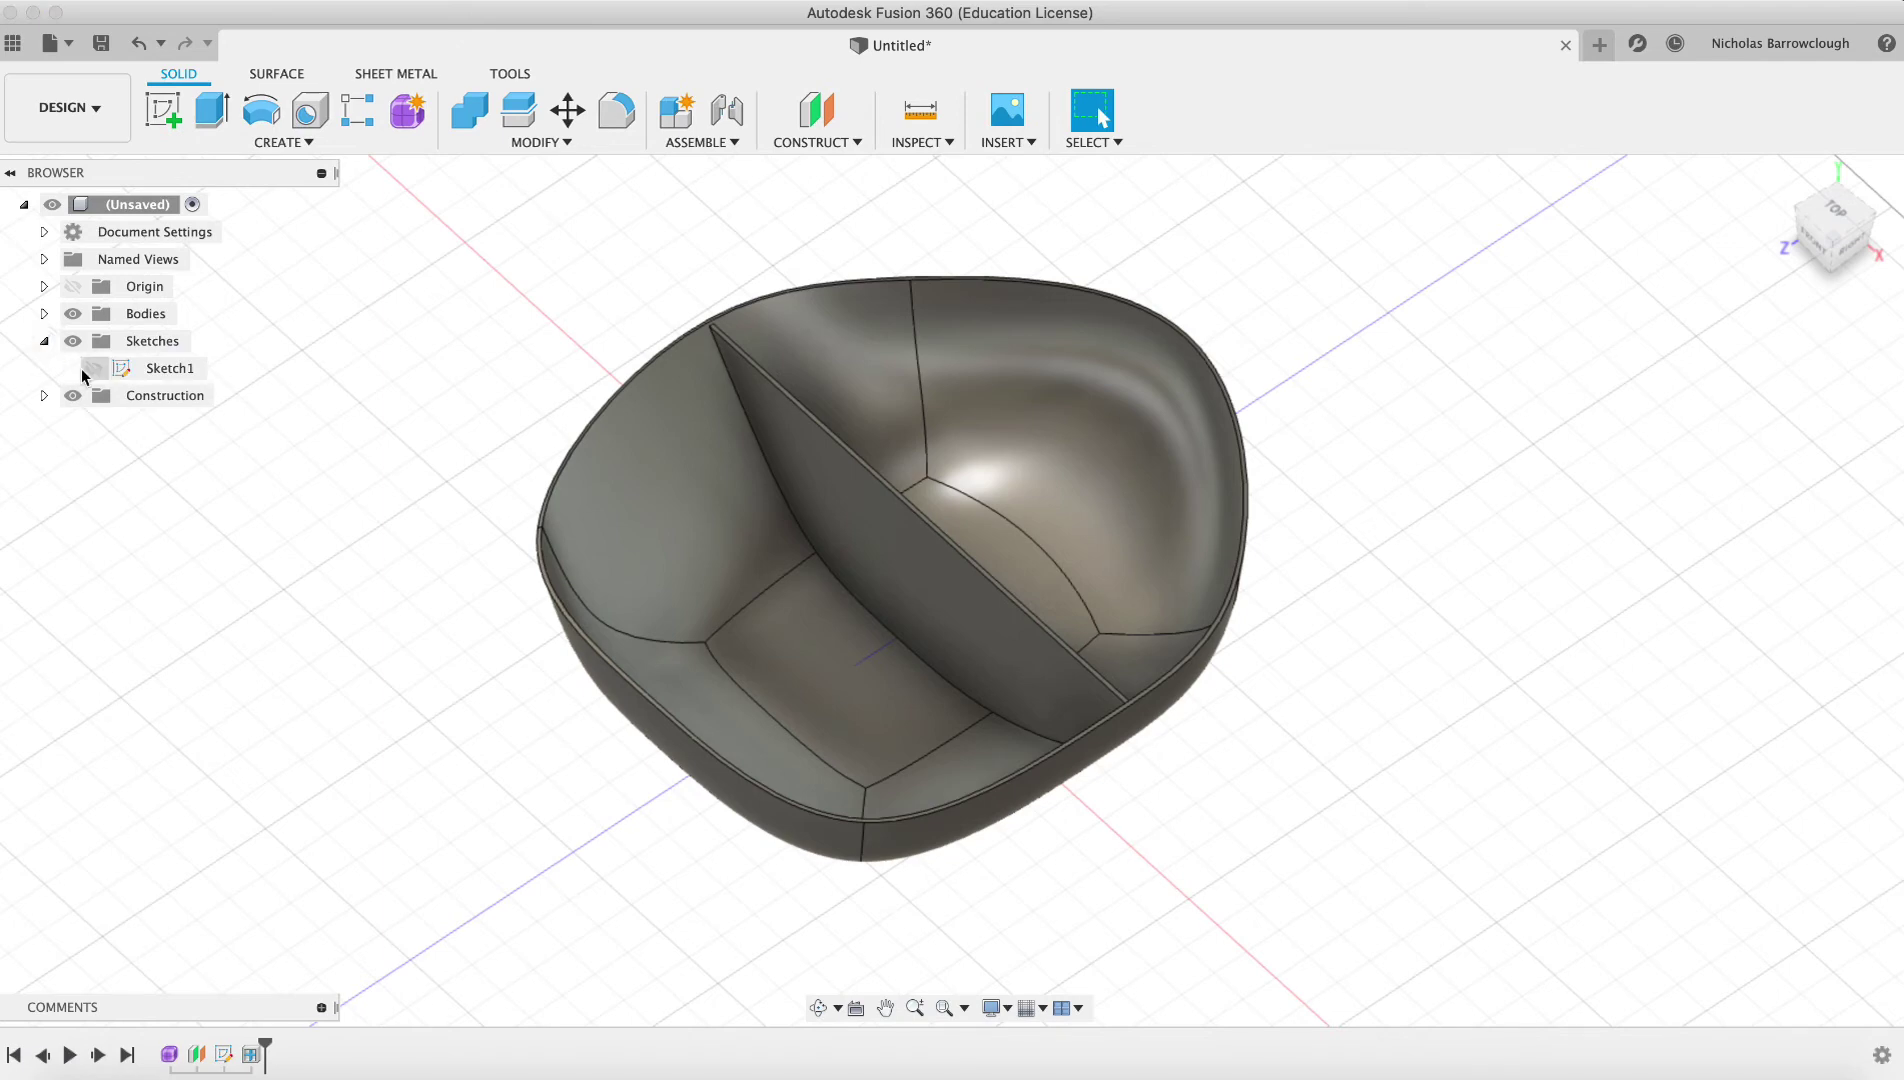
{"action": "left_click", "coordinate": [93, 368]}
{"action": "left_click", "coordinate": [258, 141]}
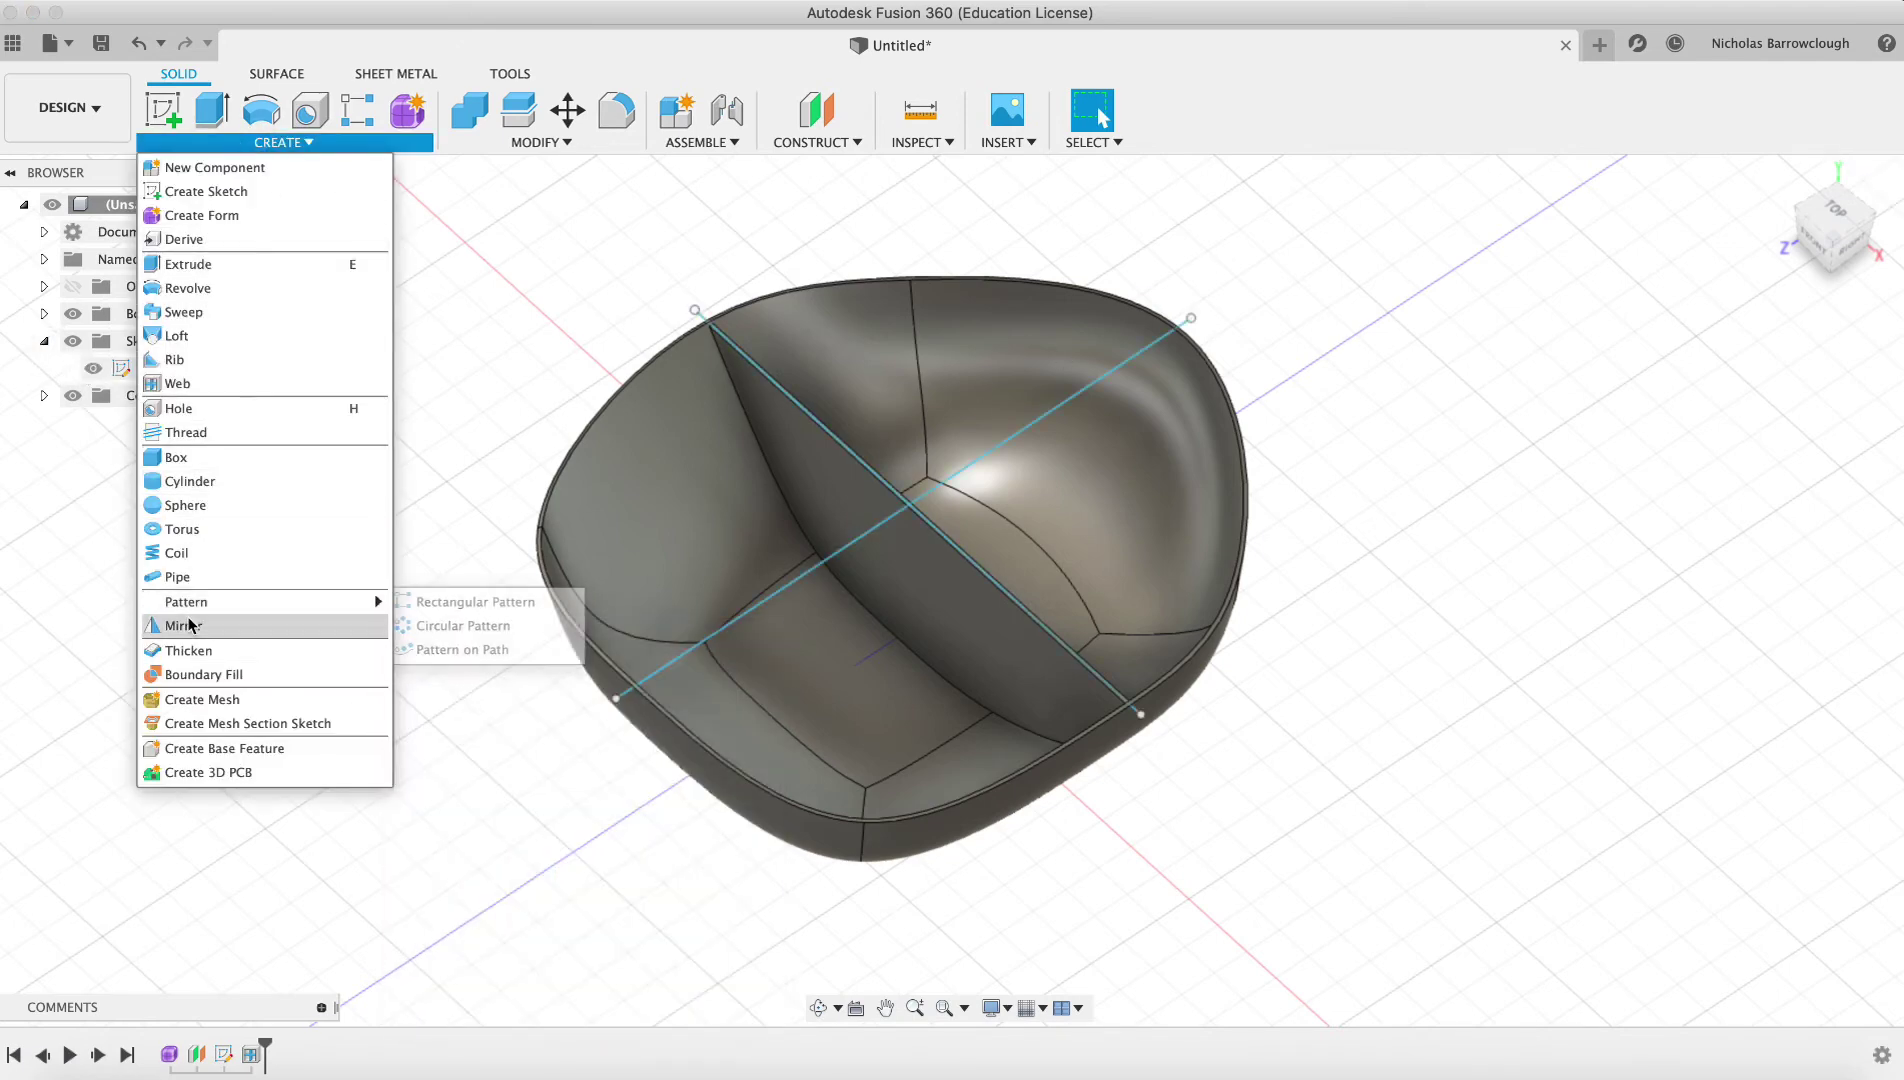
{"action": "left_click", "coordinate": [178, 383]}
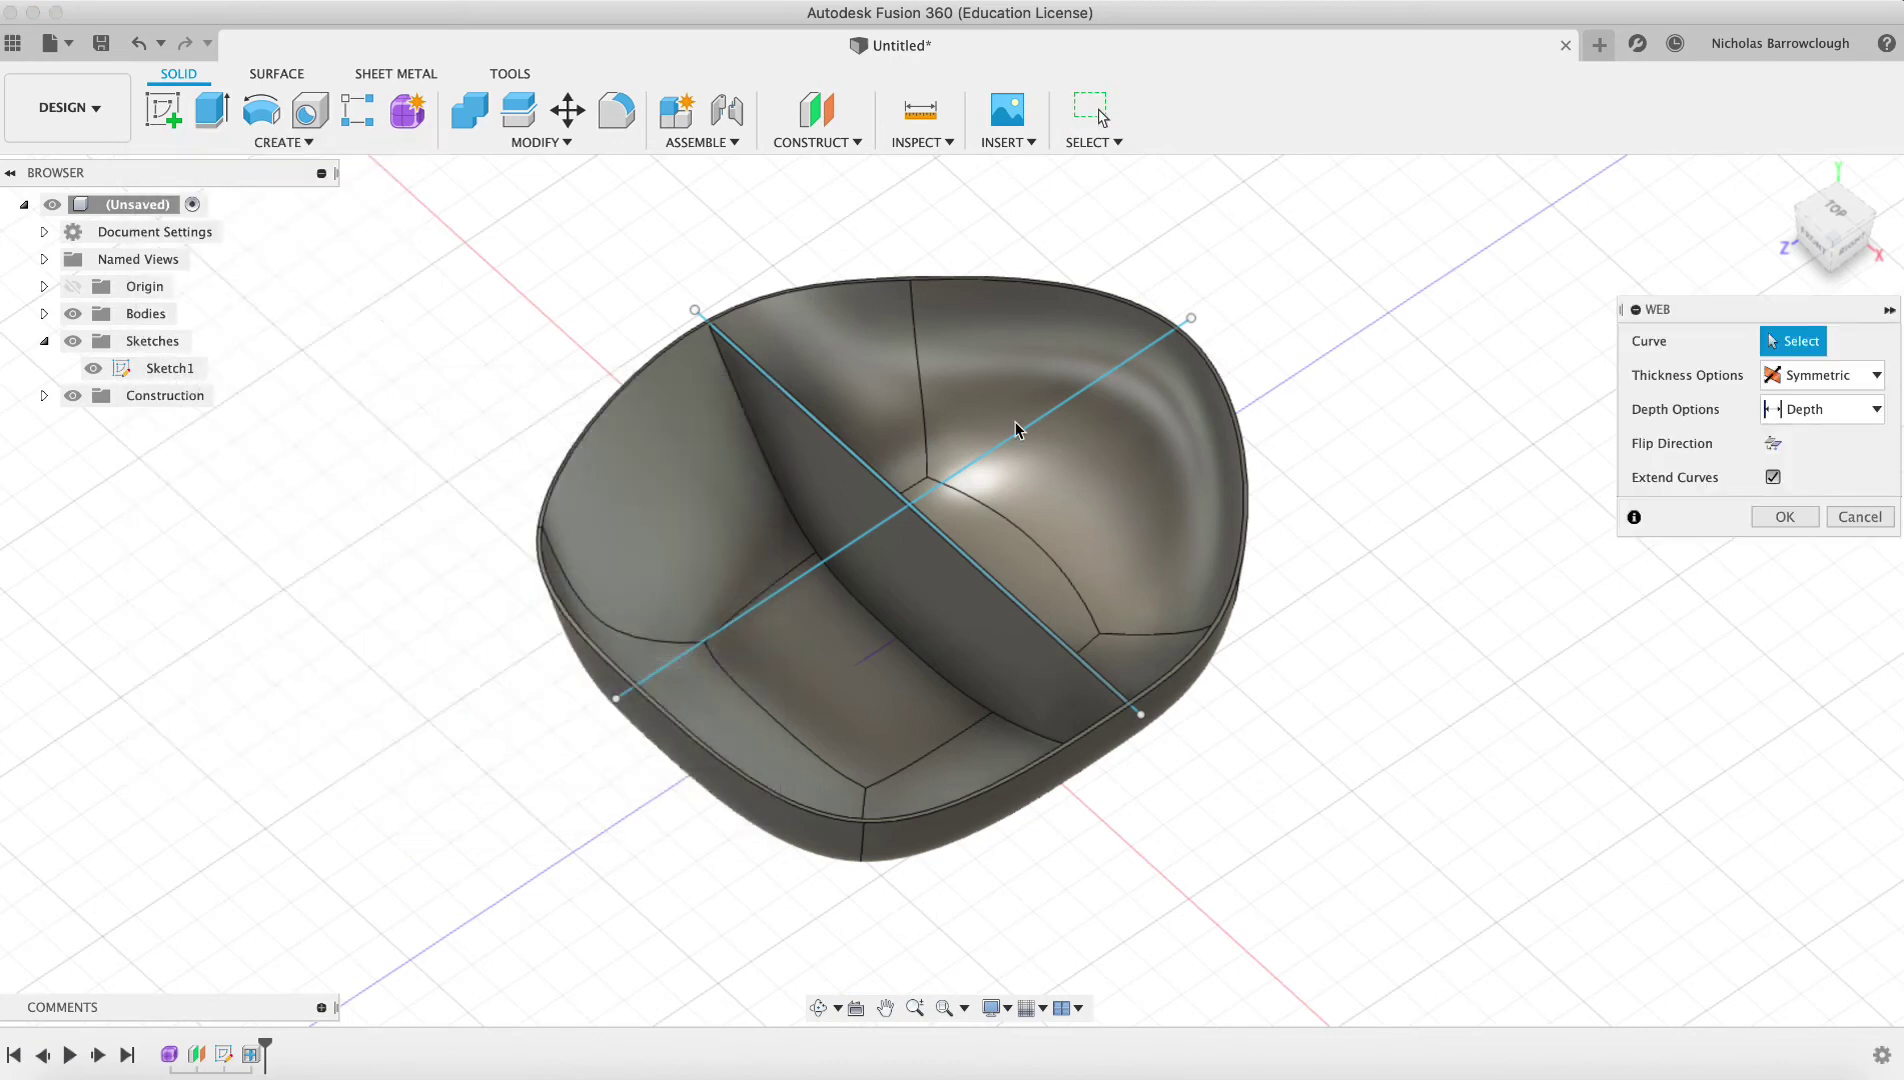
{"action": "left_click", "coordinate": [977, 459]}
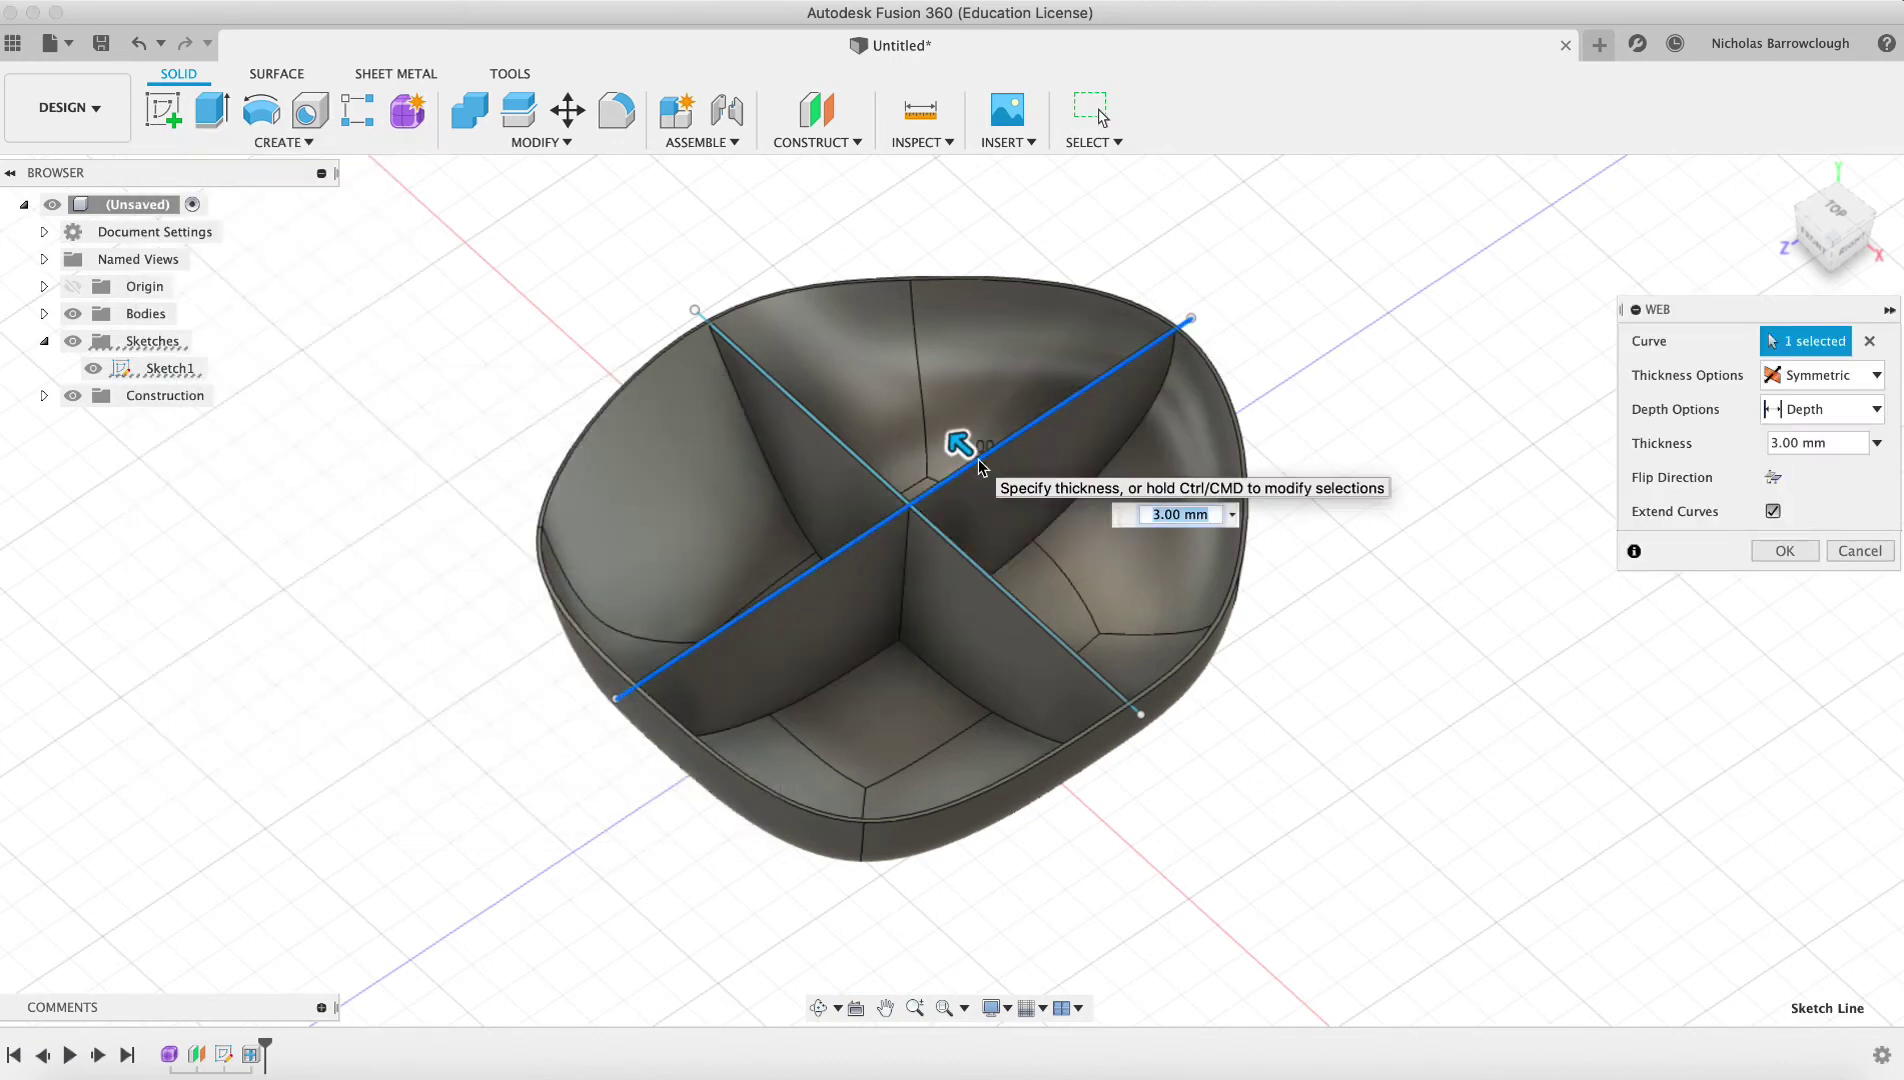
{"action": "left_click", "coordinate": [1781, 553]}
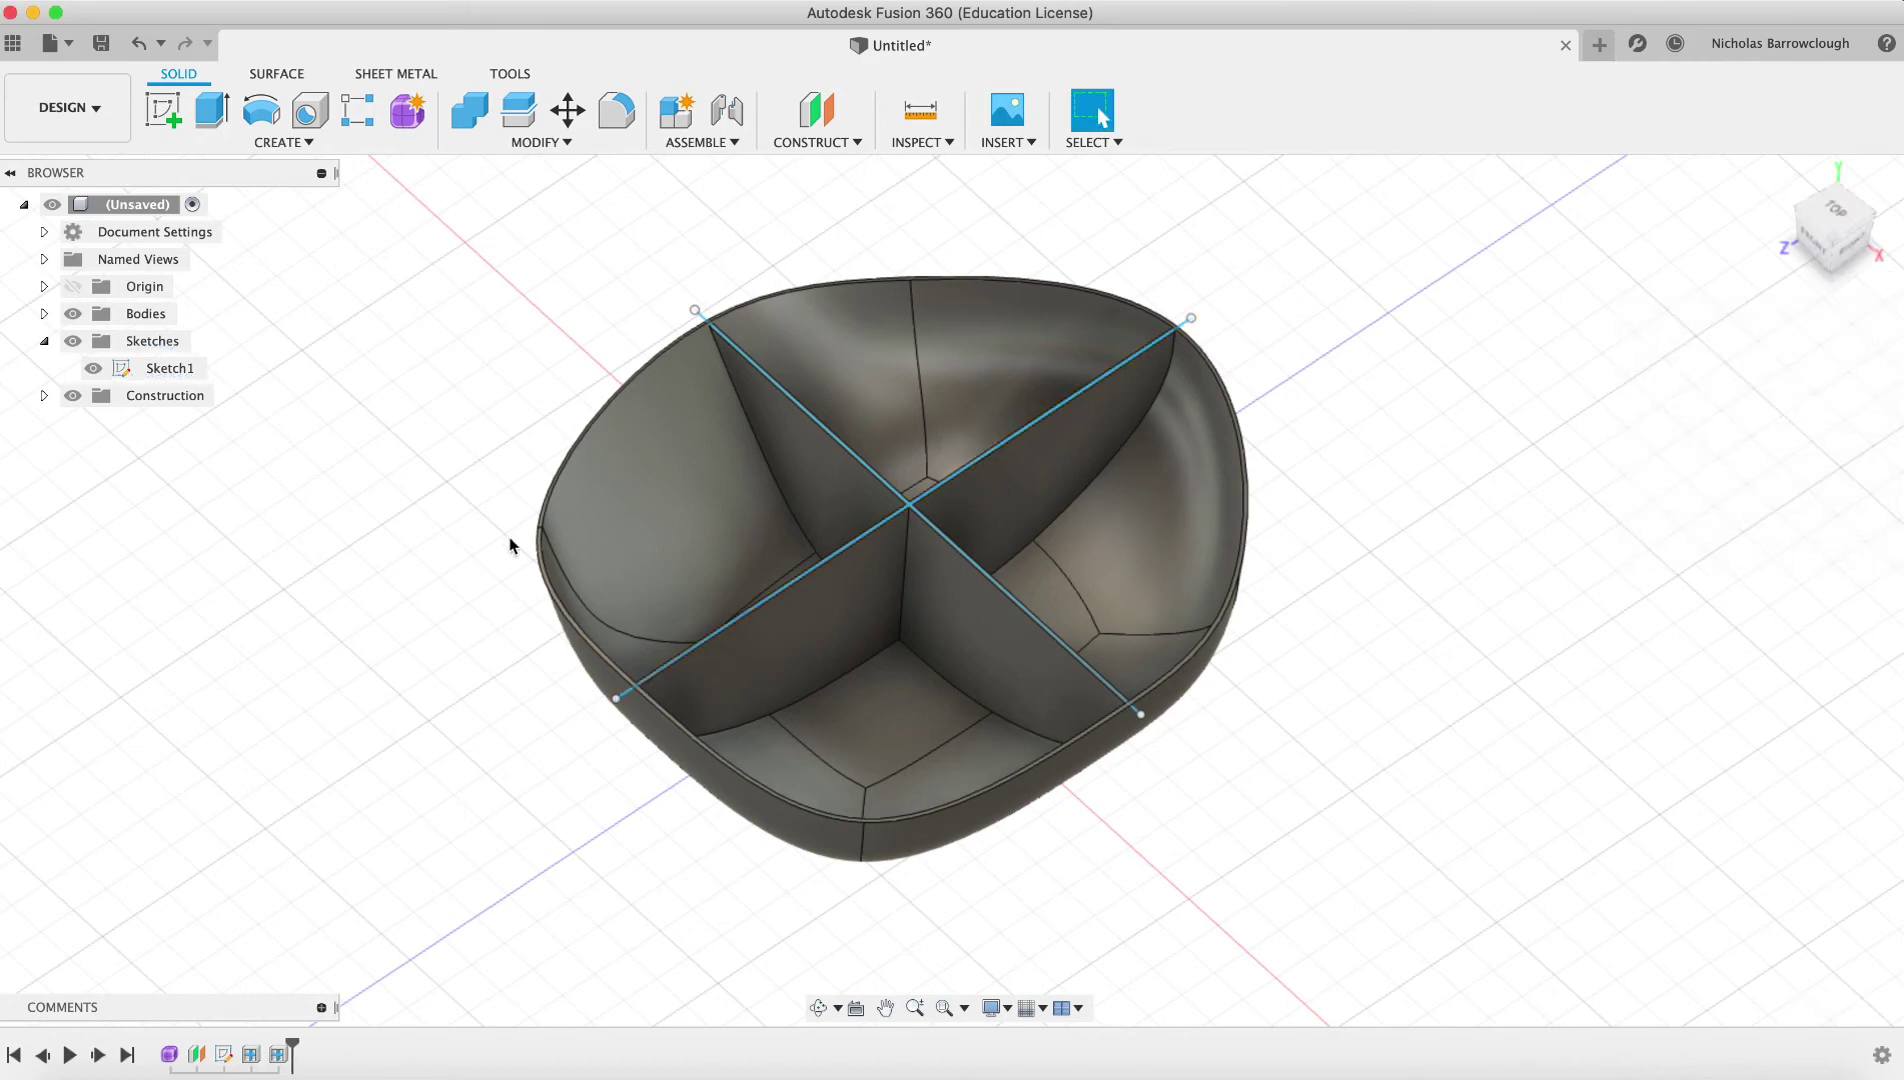
{"action": "left_click", "coordinate": [93, 368]}
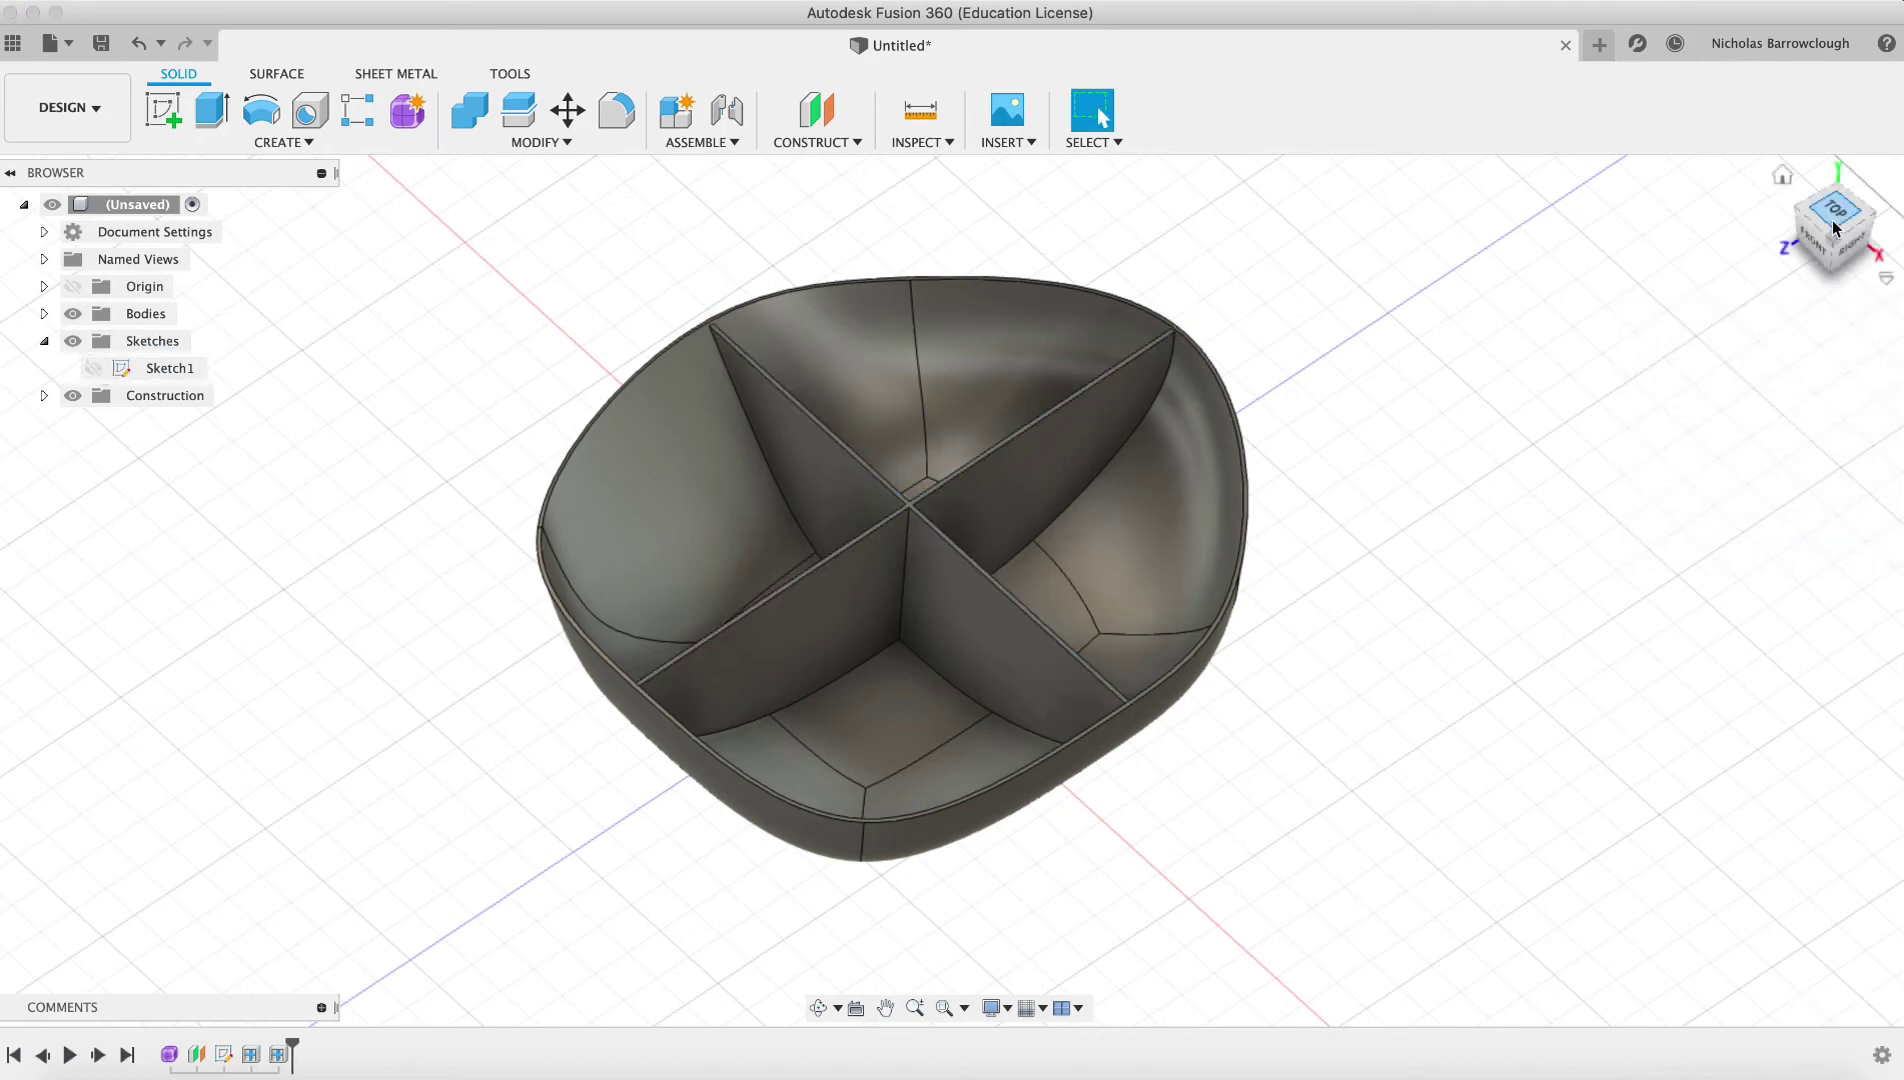
Step: Start a new sketch on the top face of the crossing webs, seen from the top view
{"action": "left_click", "coordinate": [818, 1007]}
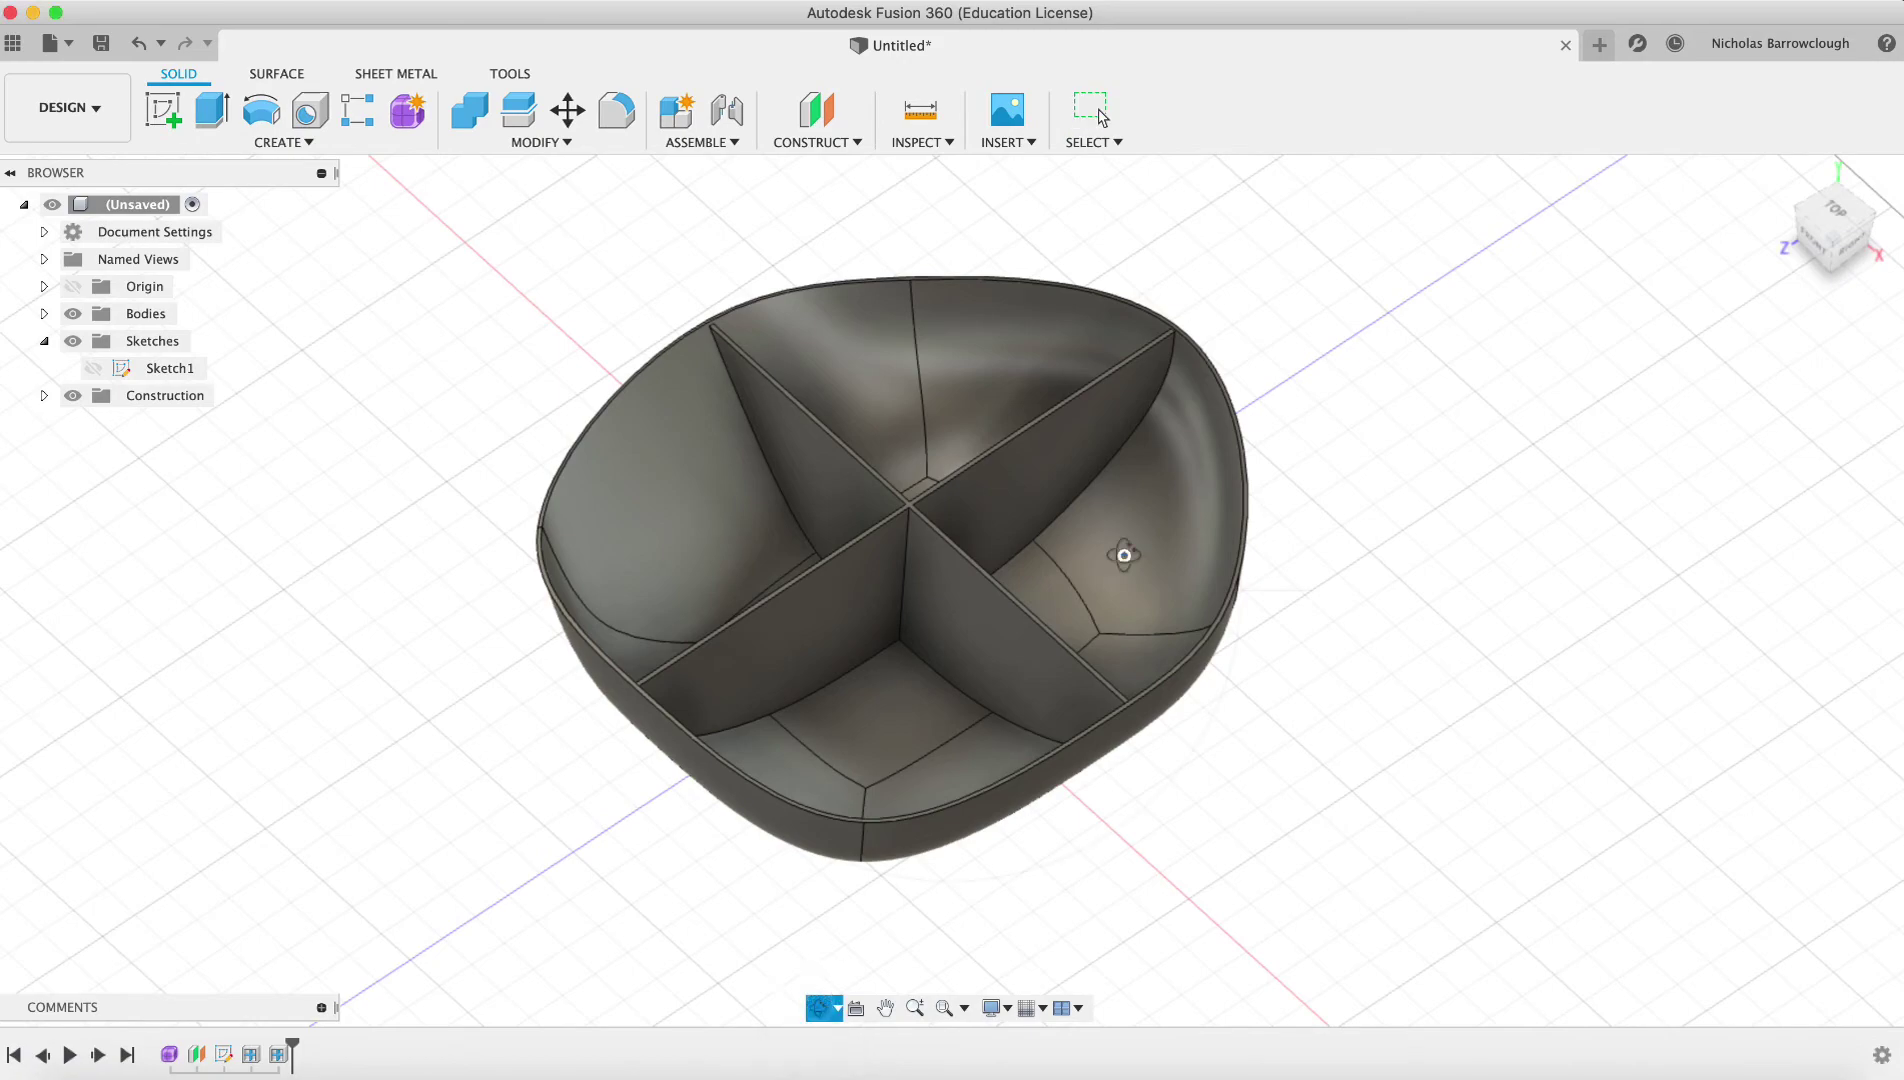
{"action": "left_click_drag", "start_coordinate": [1122, 552], "coordinate": [1054, 629]}
{"action": "left_click", "coordinate": [914, 1007]}
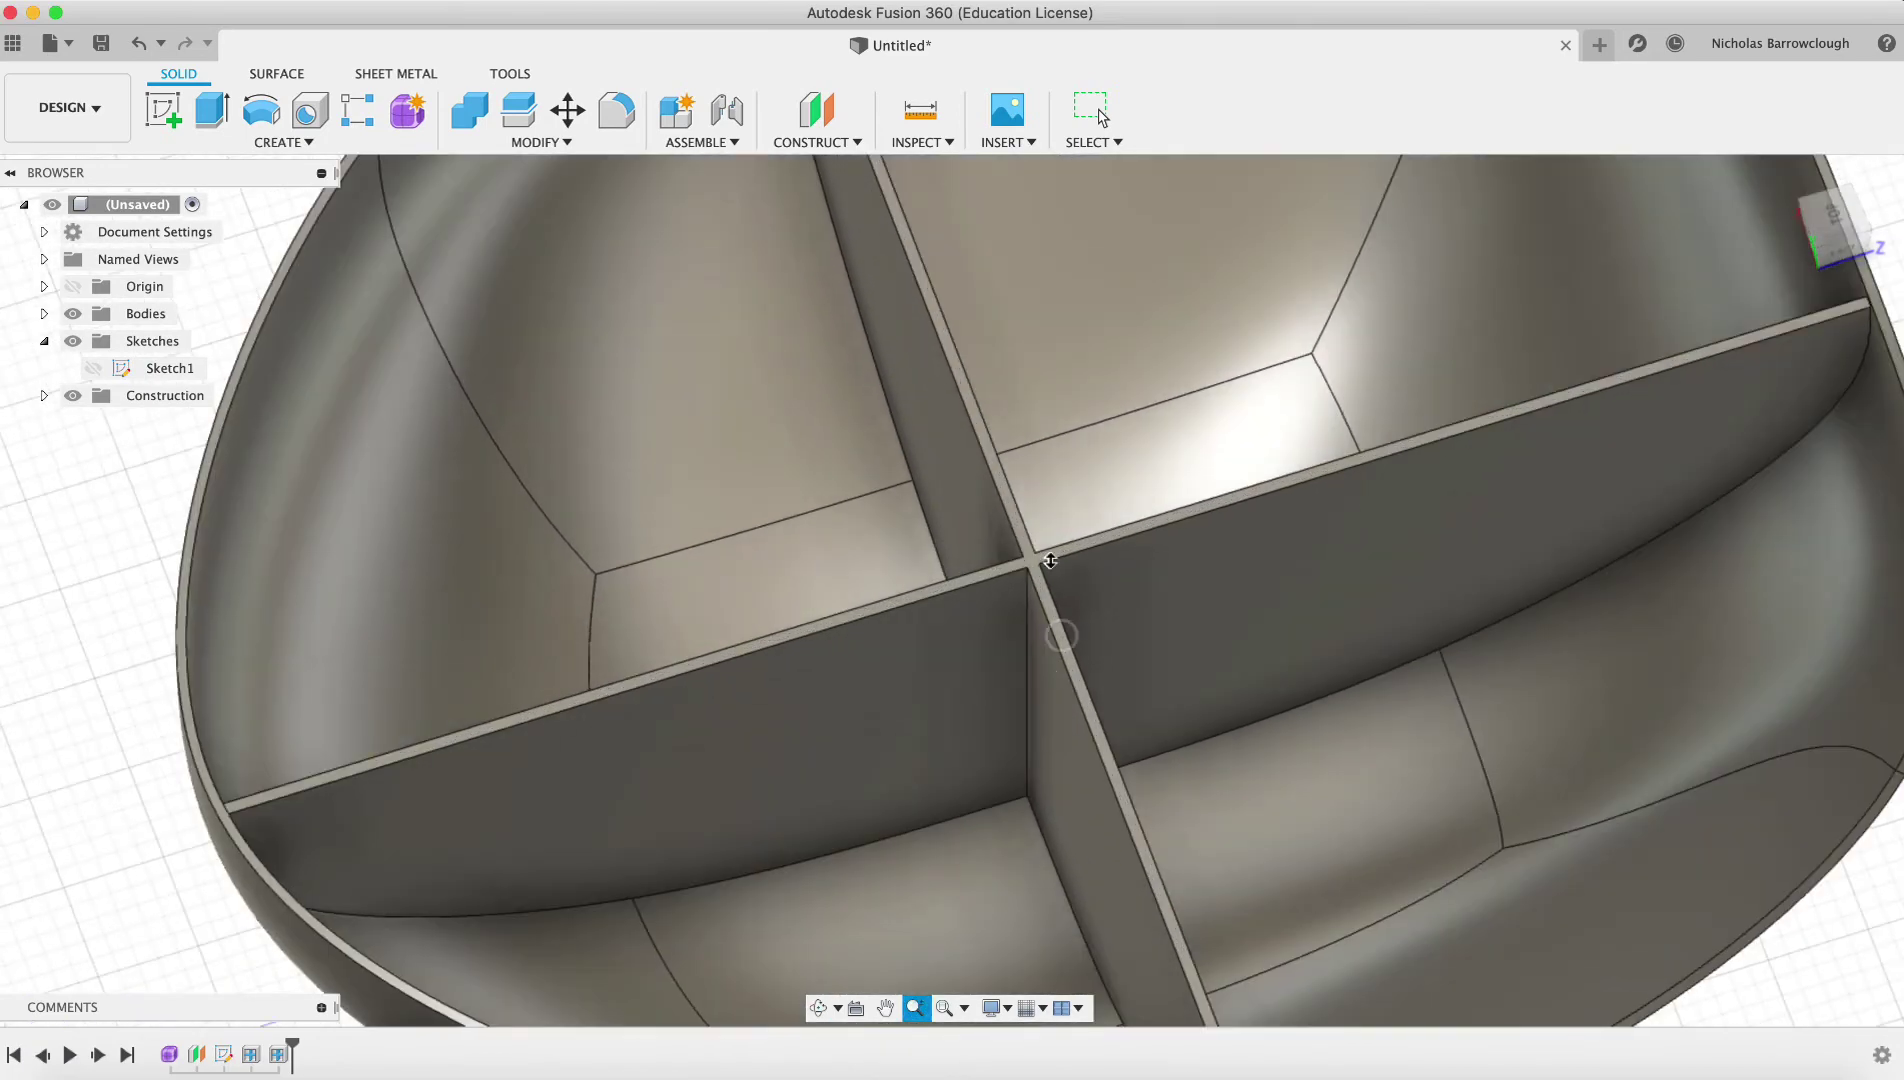
{"action": "left_click", "coordinate": [1841, 220]}
{"action": "scroll", "coordinate": [1231, 638], "scroll_direction": "down", "scroll_amount": 1}
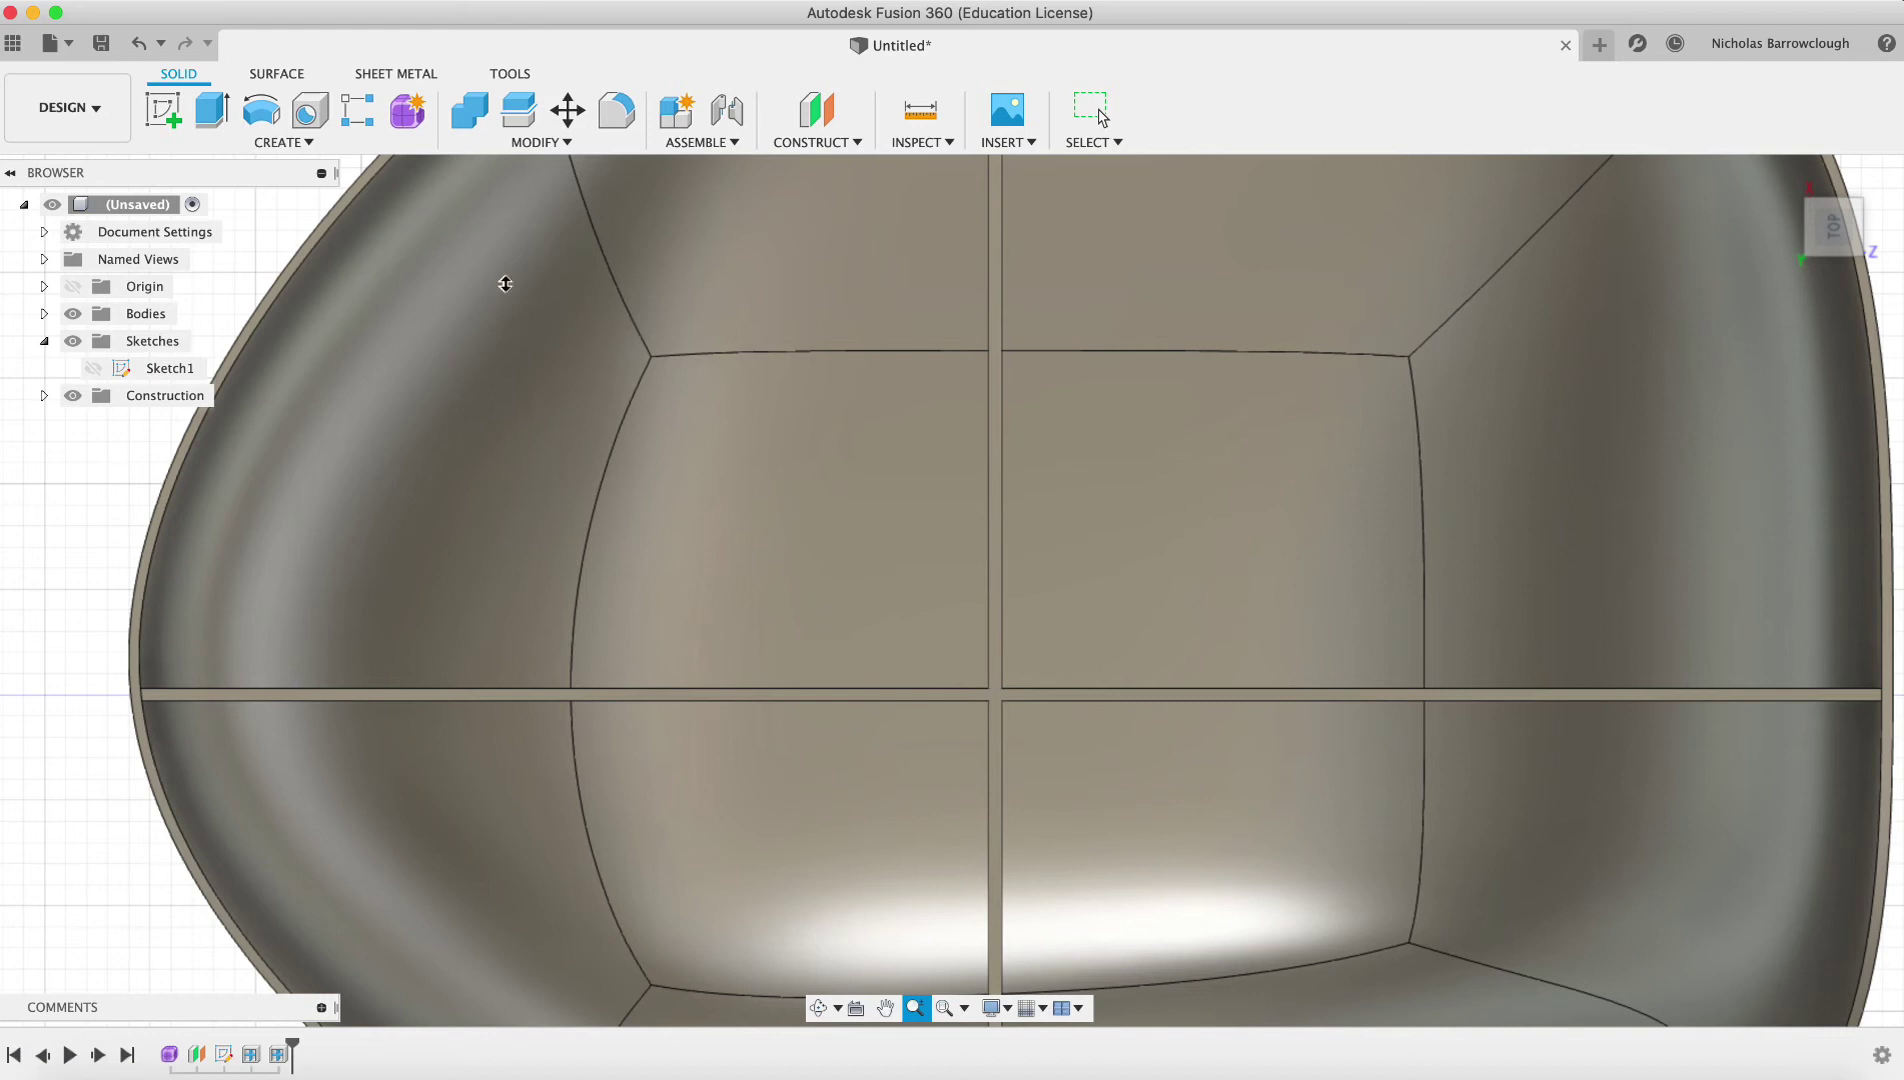
{"action": "left_click", "coordinate": [162, 110]}
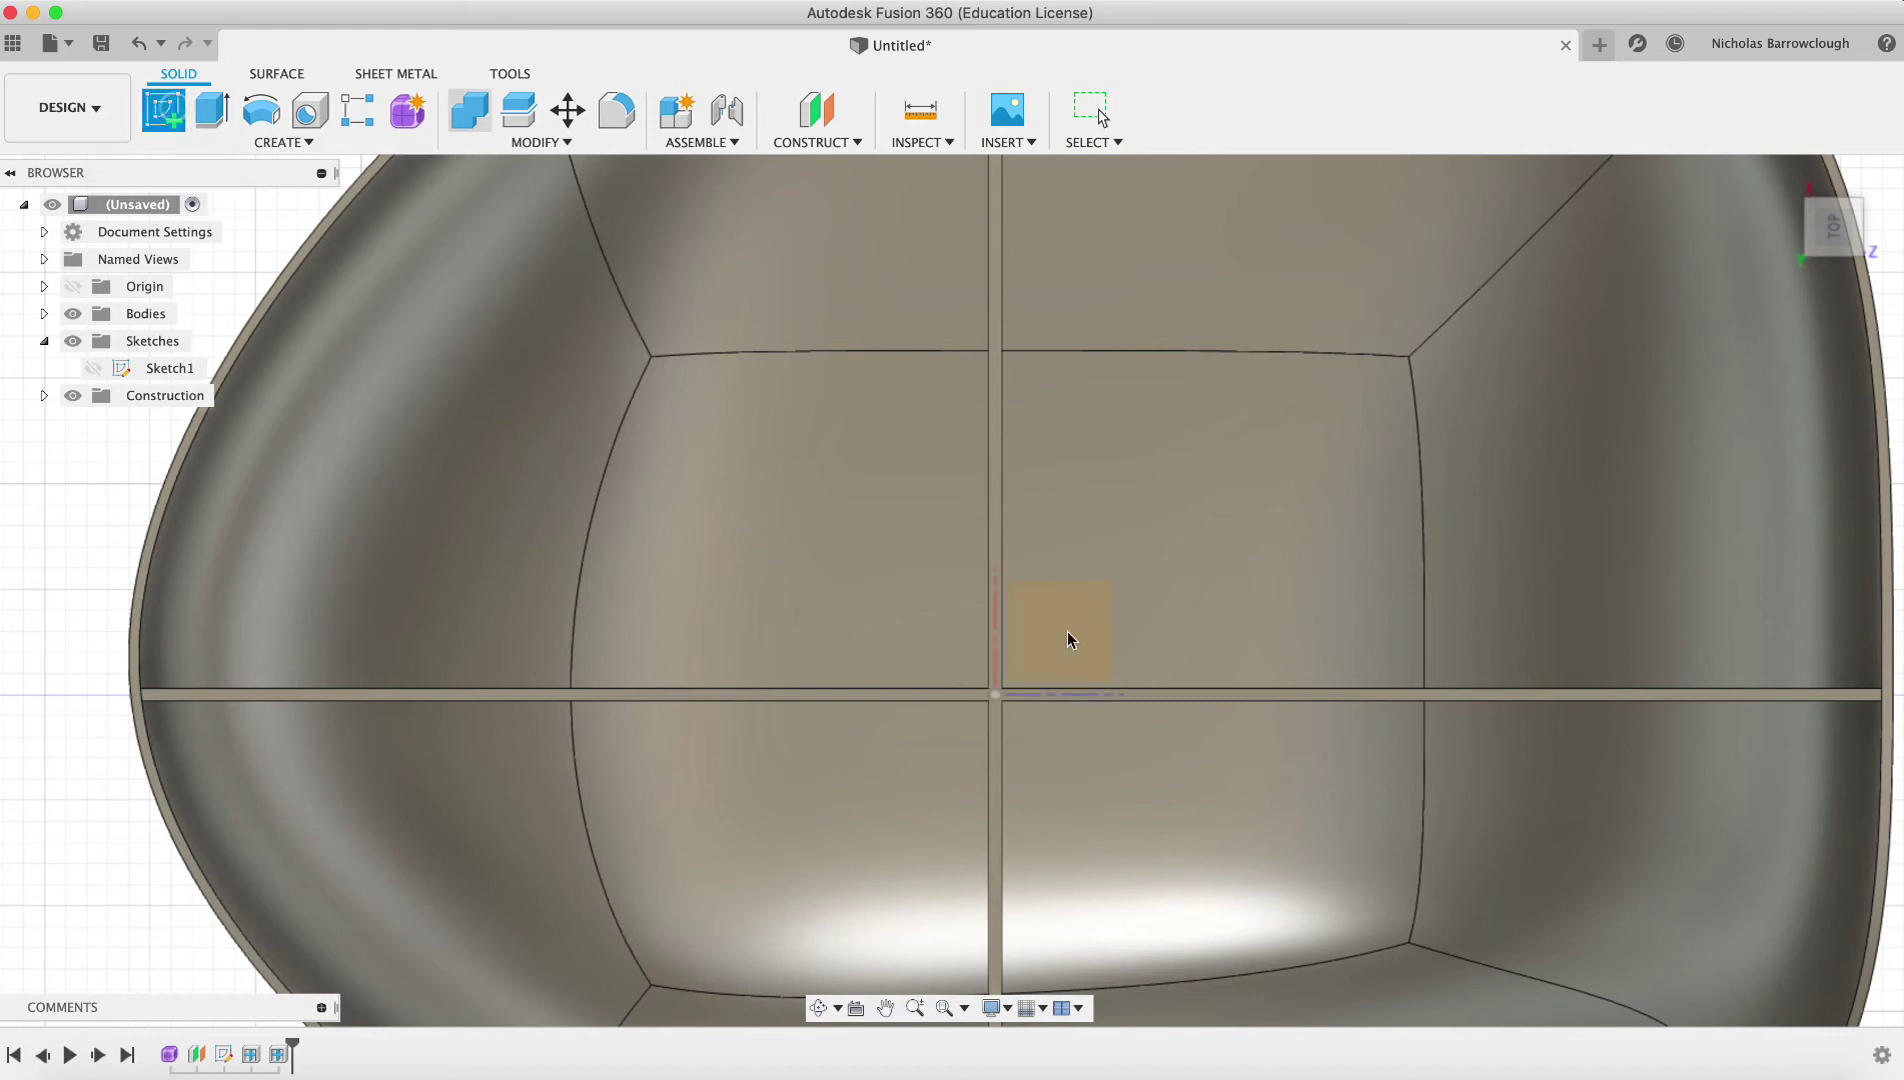
{"action": "left_click", "coordinate": [963, 701]}
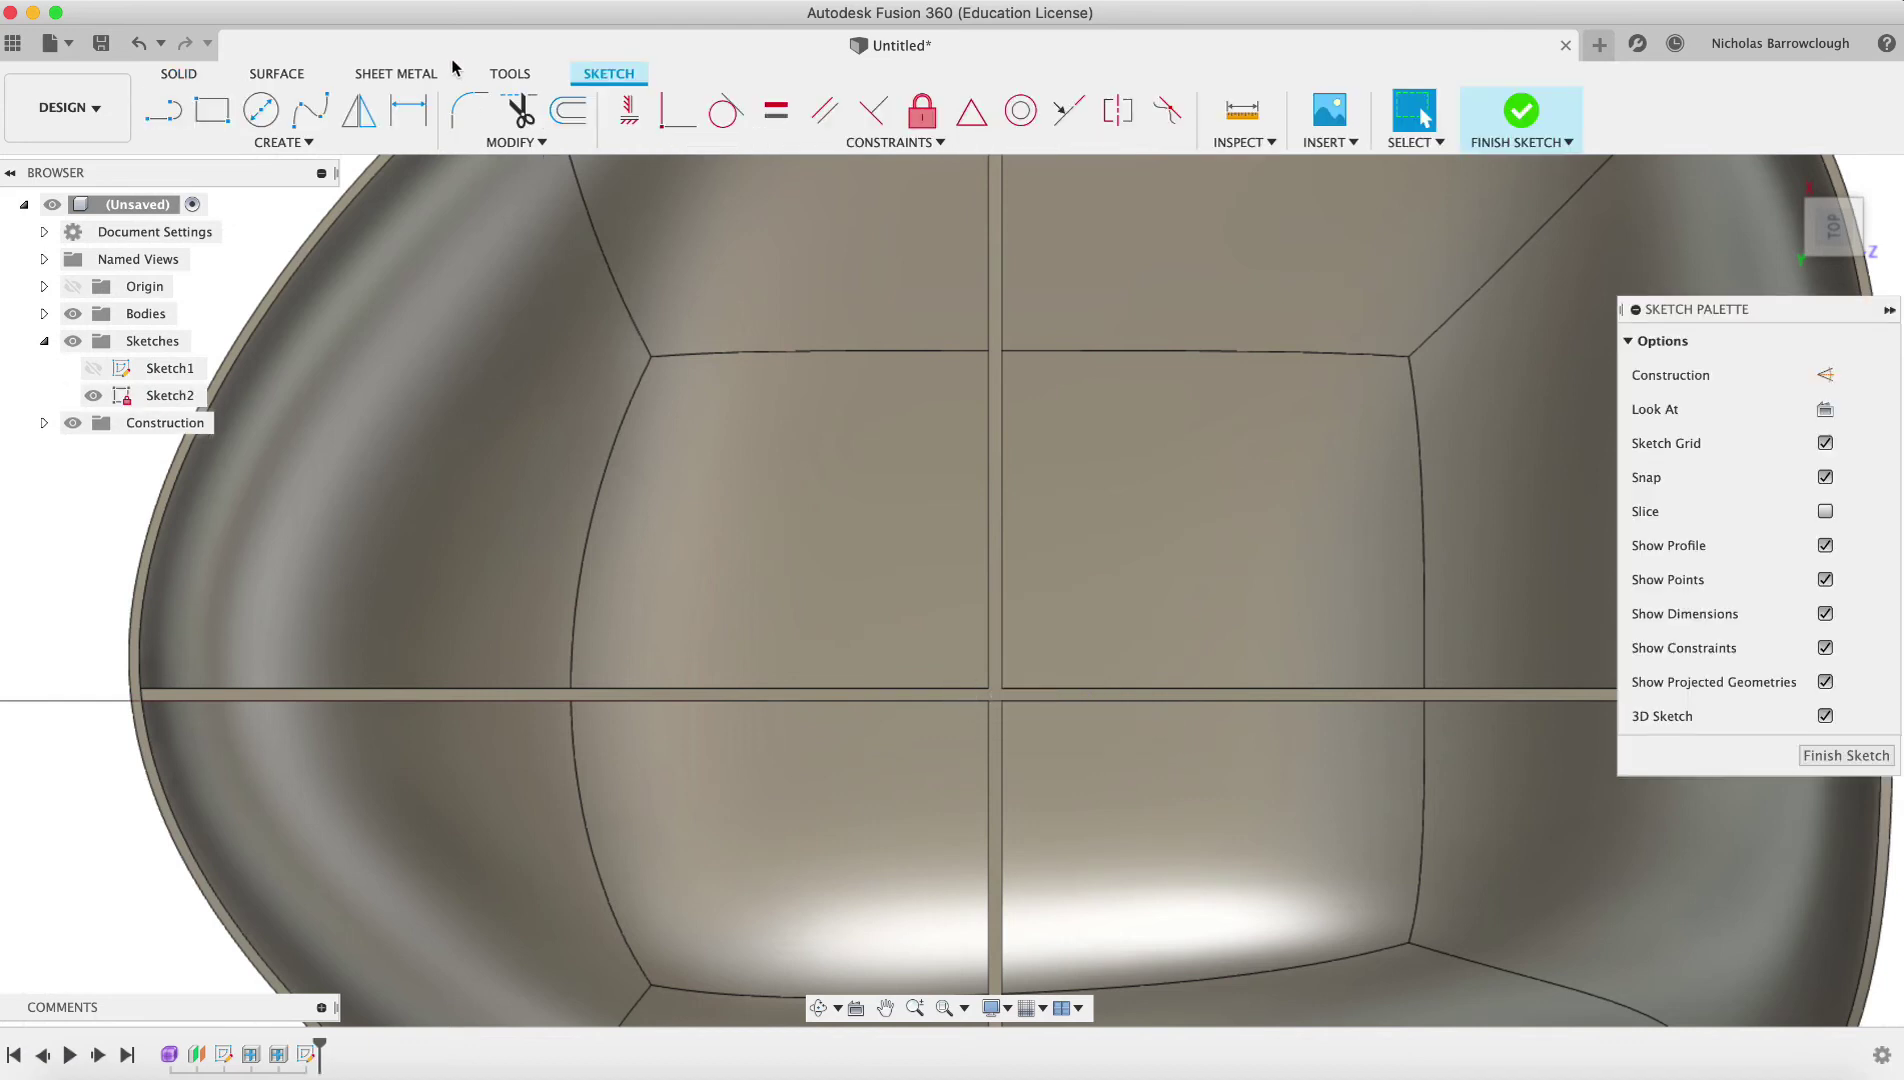
{"action": "left_click", "coordinate": [262, 110]}
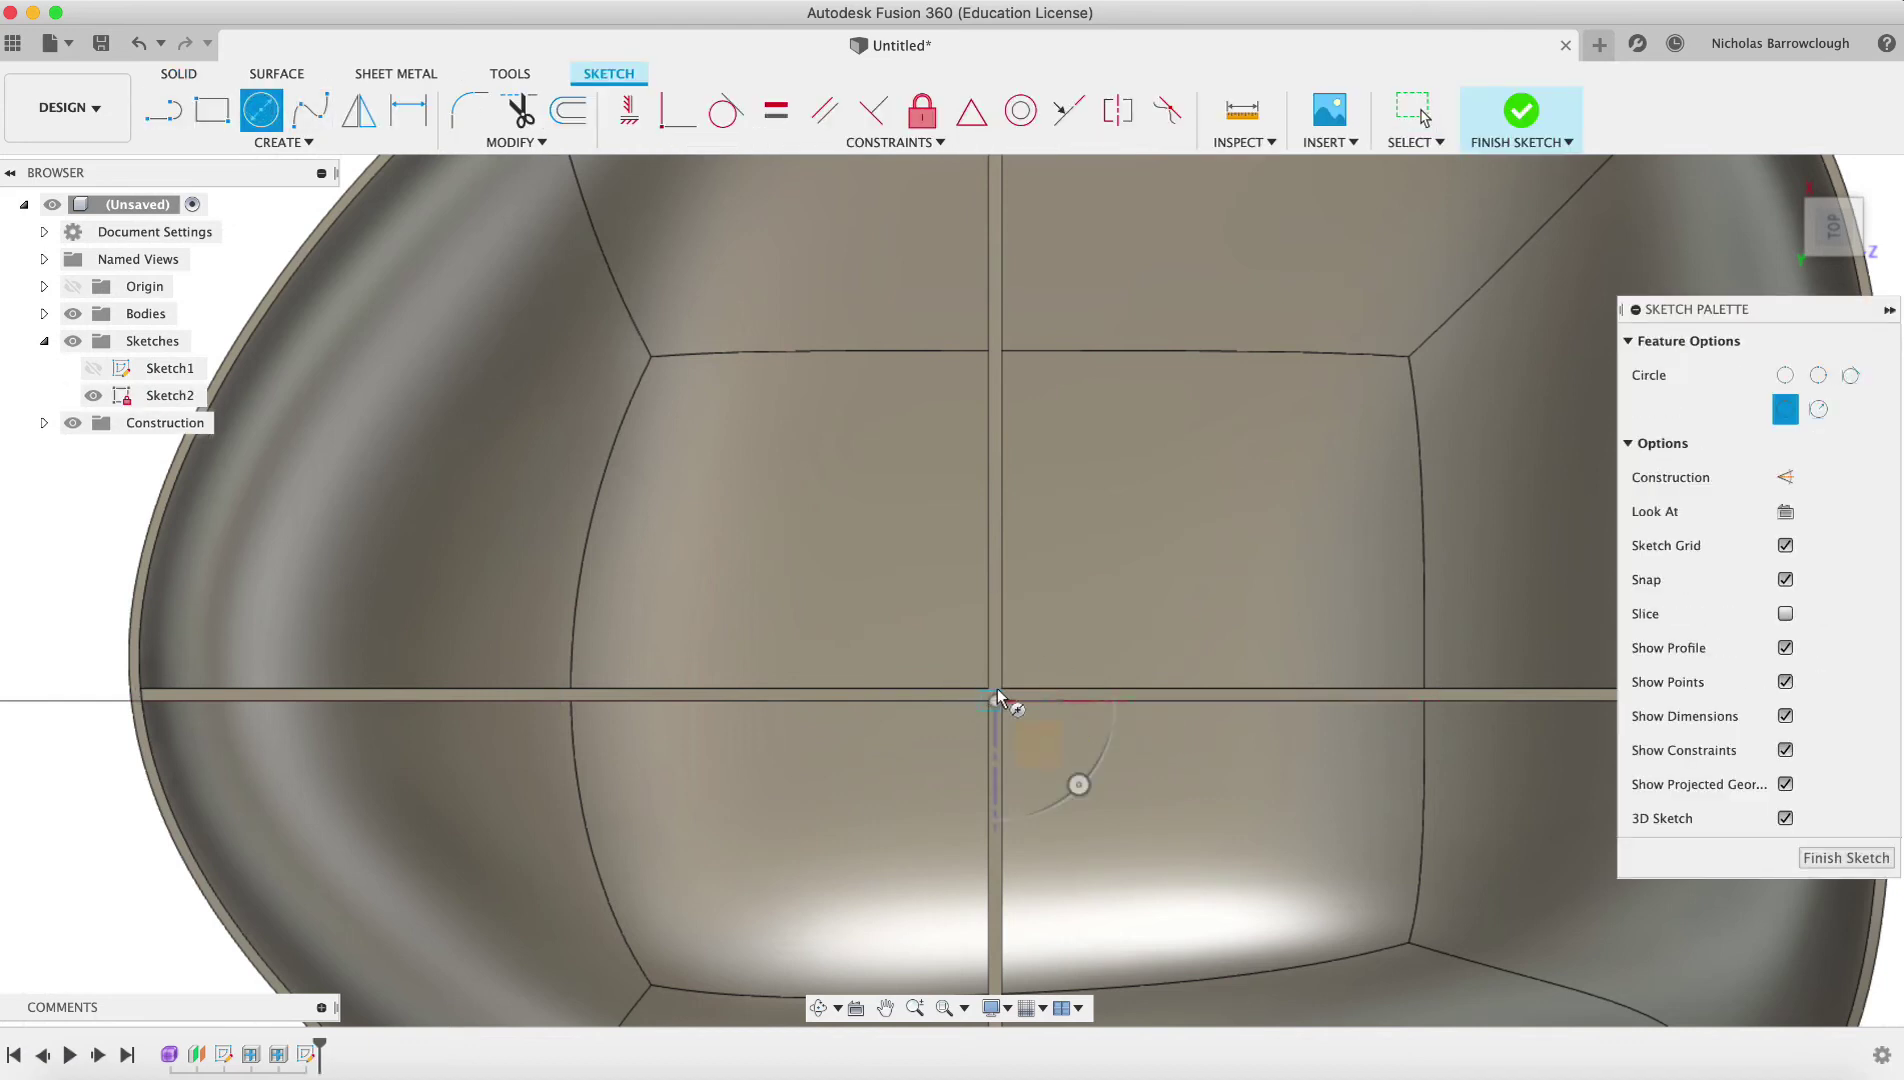
{"action": "left_click", "coordinate": [913, 1007]}
{"action": "left_click_drag", "start_coordinate": [1033, 741], "coordinate": [1036, 878]}
{"action": "key", "text": "Escape"}
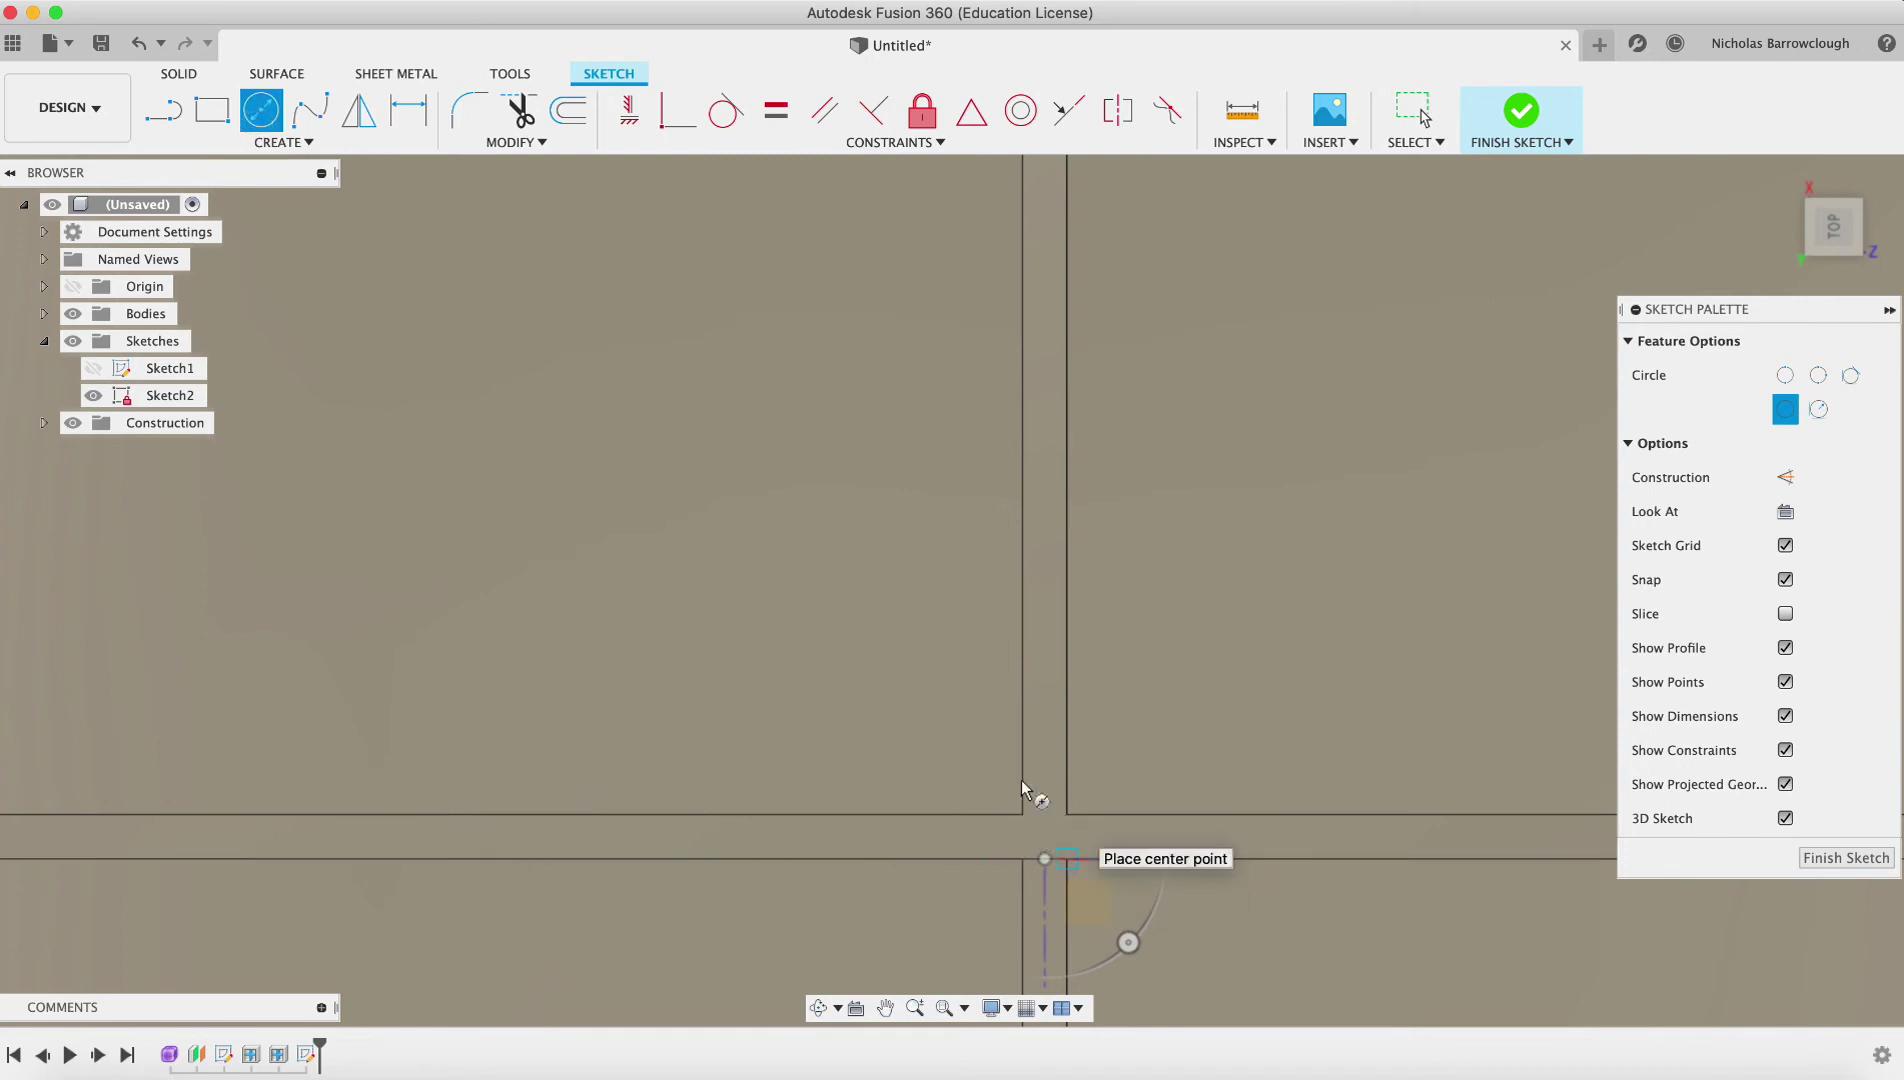
Step: Draw a diagonal line about 4.24 mm long between opposite corners of the web crossing, plus lines along two opposite sides of the crossing
{"action": "left_click", "coordinate": [163, 110]}
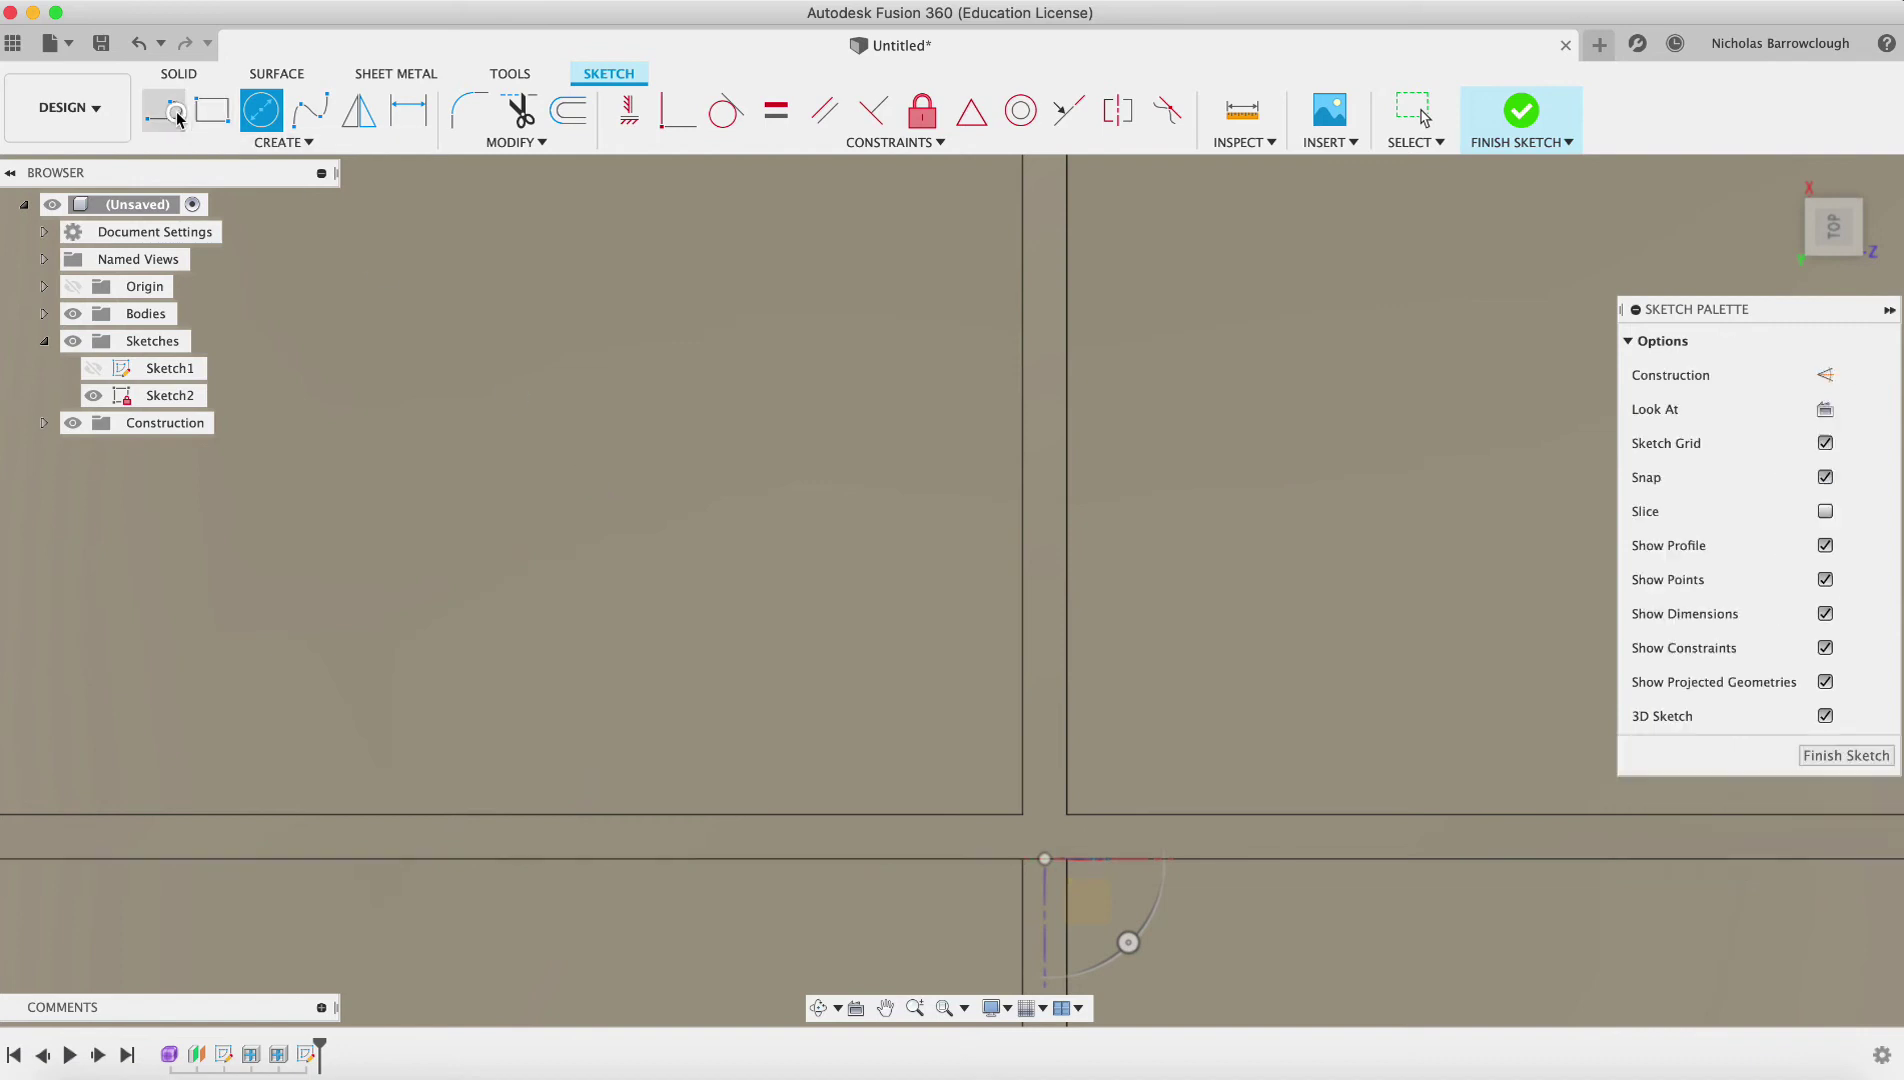
{"action": "left_click", "coordinate": [1022, 858]}
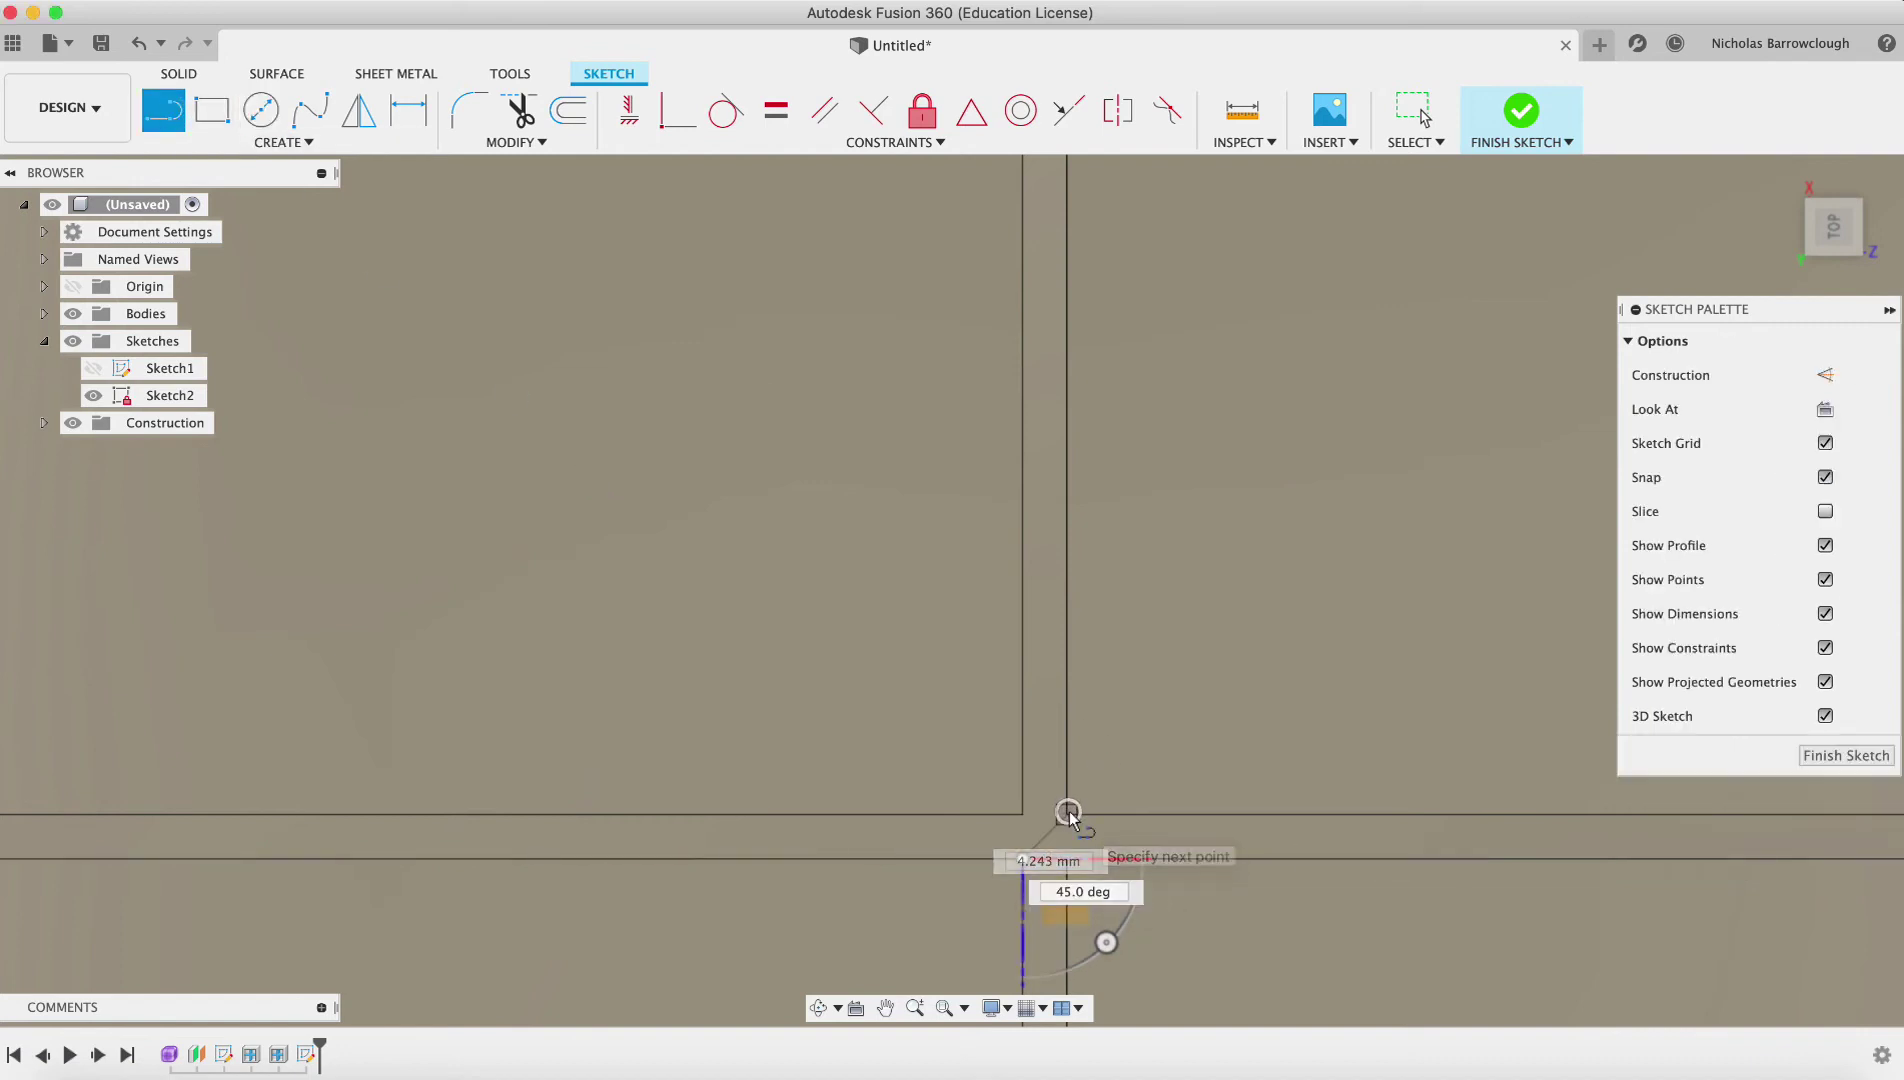
{"action": "left_click", "coordinate": [1067, 815]}
{"action": "left_click", "coordinate": [1023, 817]}
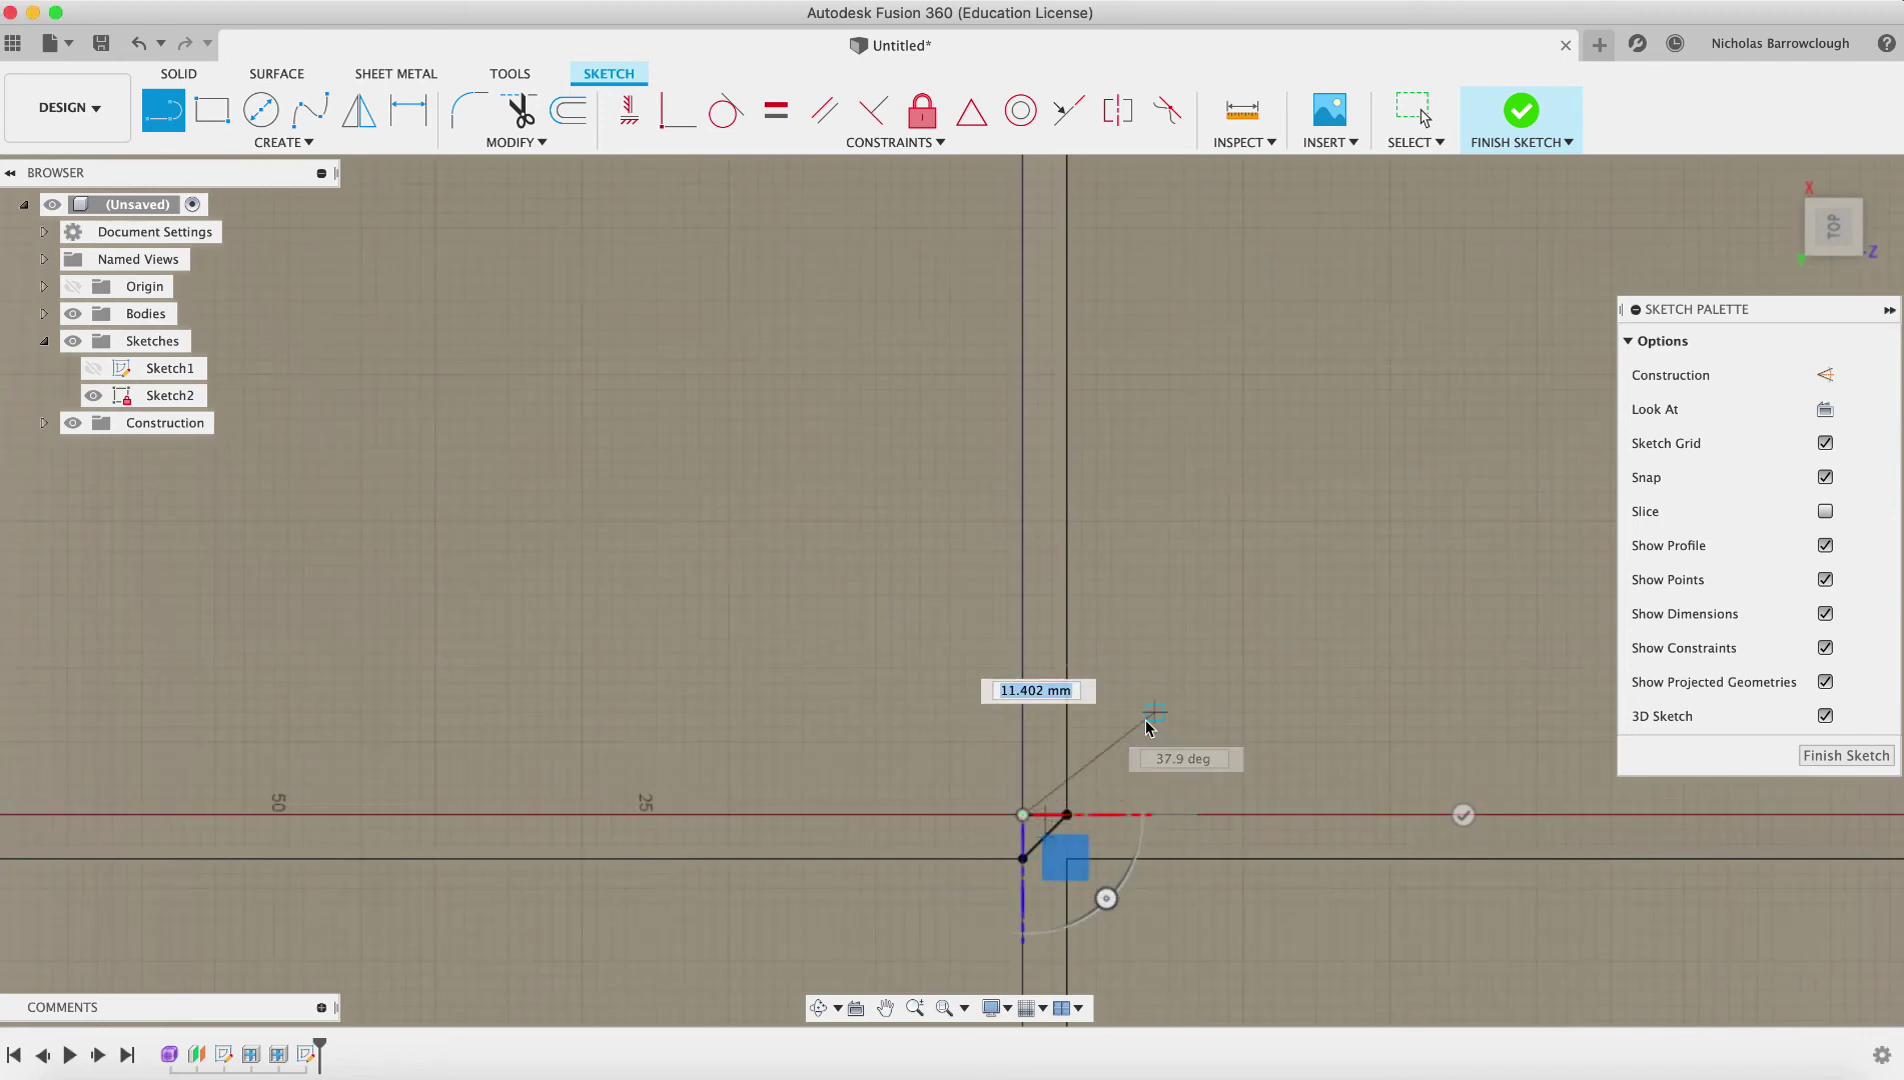
{"action": "key", "text": "Escape"}
{"action": "key", "text": "l"}
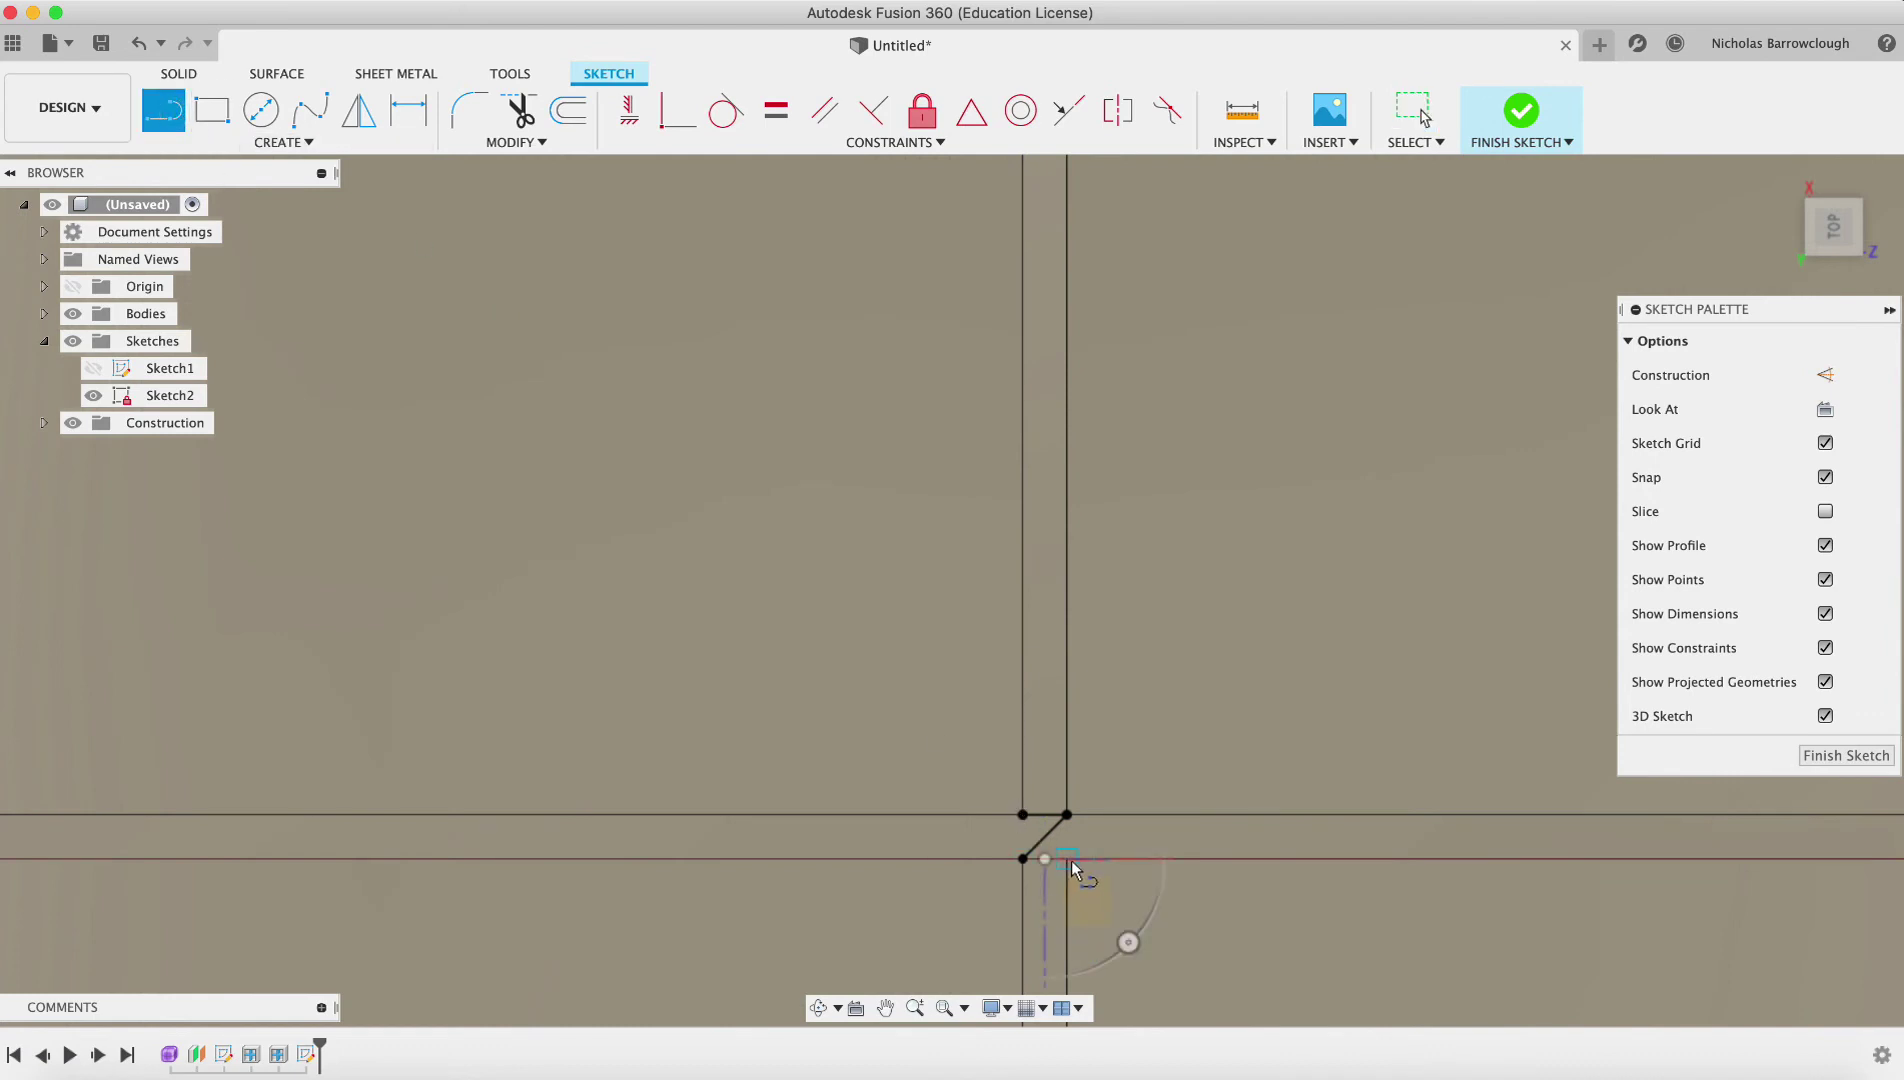
{"action": "left_click", "coordinate": [1071, 860]}
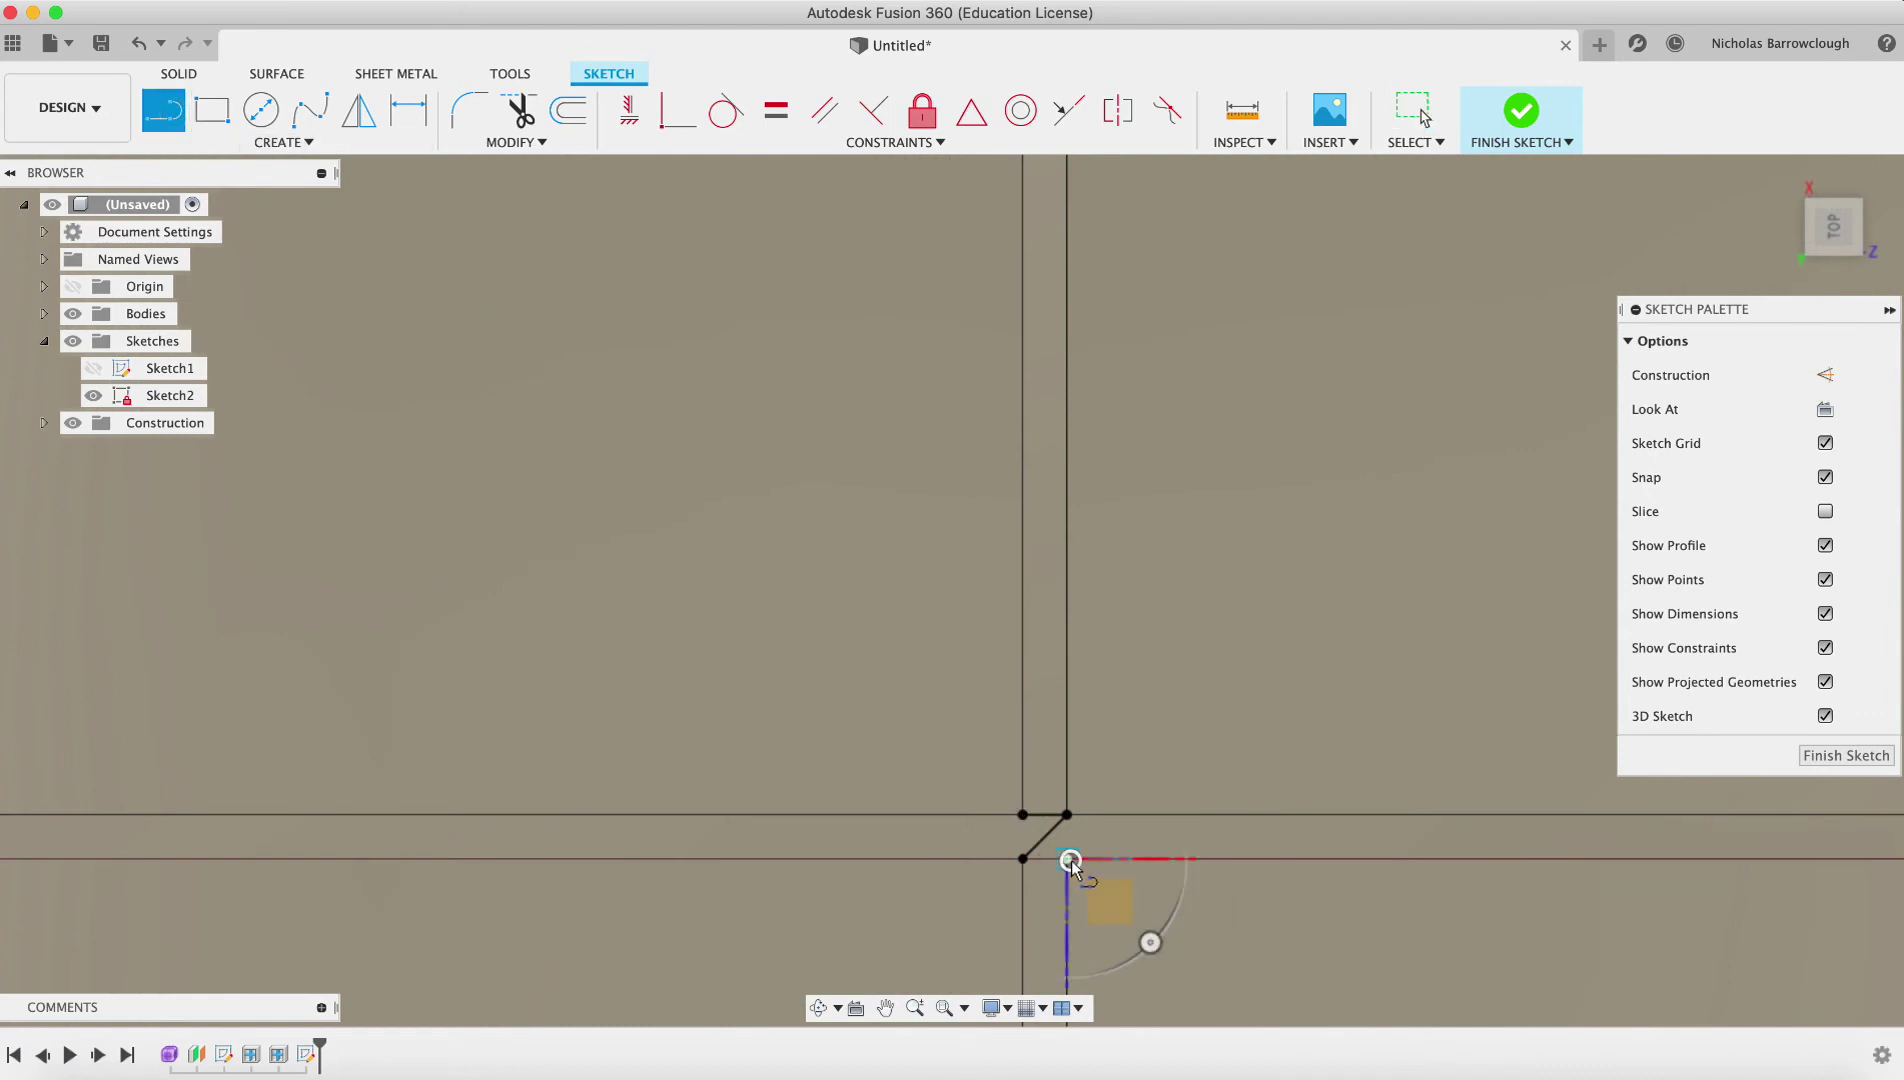
{"action": "left_click", "coordinate": [1022, 815]}
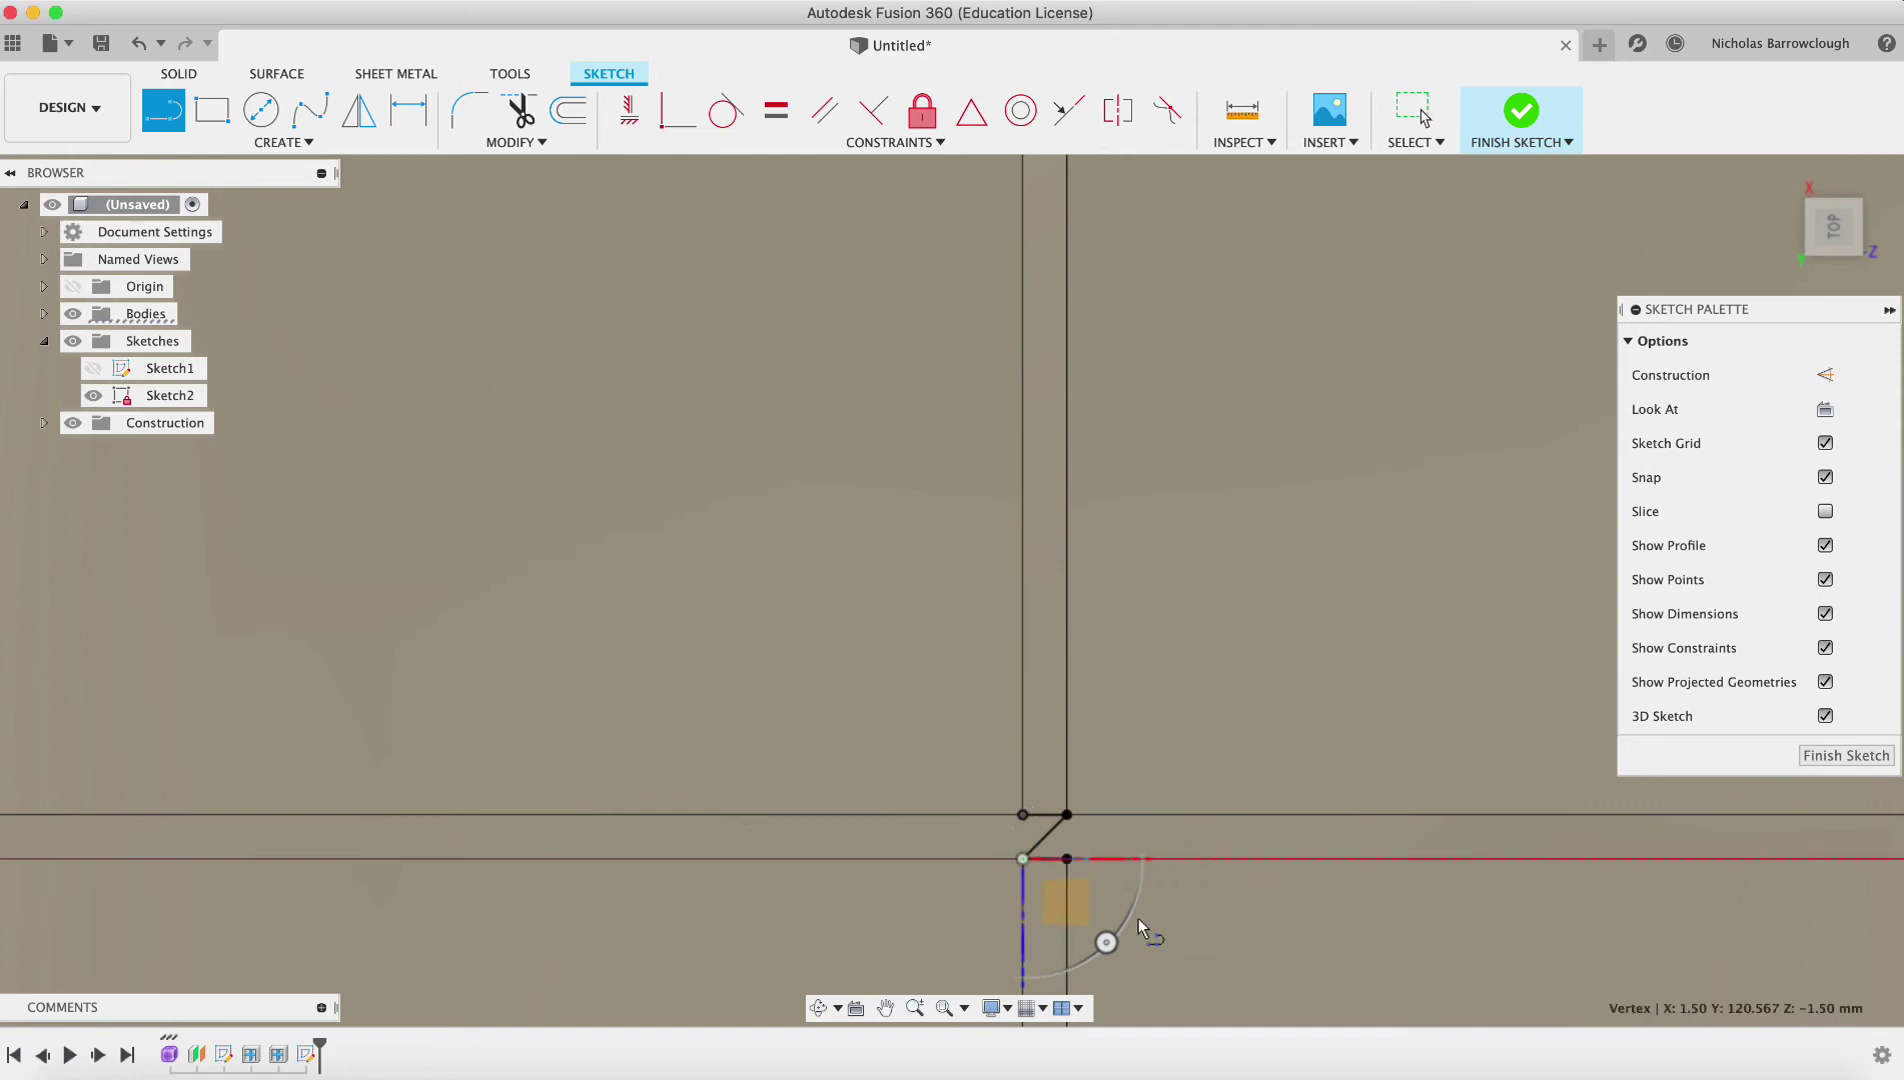
{"action": "key", "text": "Escape"}
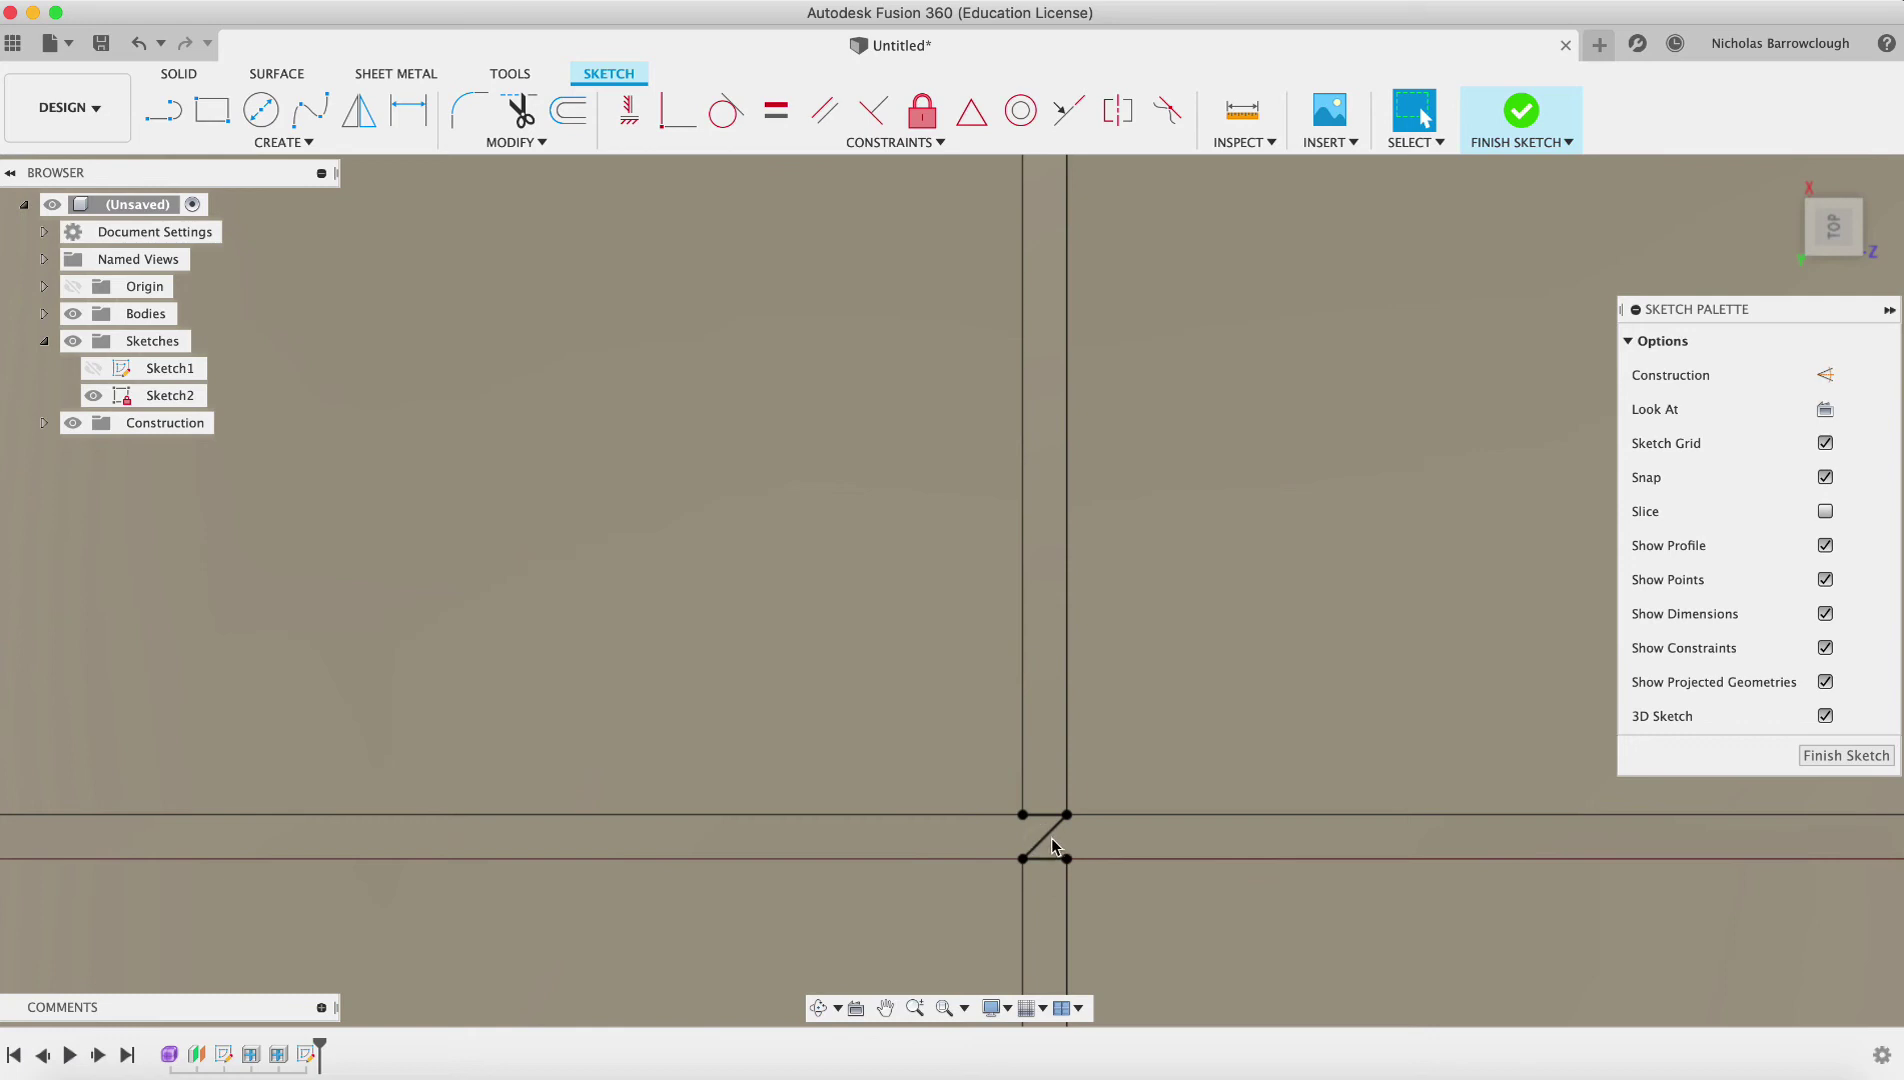
Step: Undo the diagonal and the two side lines drawn at the web crossing
{"action": "left_click", "coordinate": [915, 1007]}
{"action": "left_click_drag", "start_coordinate": [1031, 985], "coordinate": [1031, 933]}
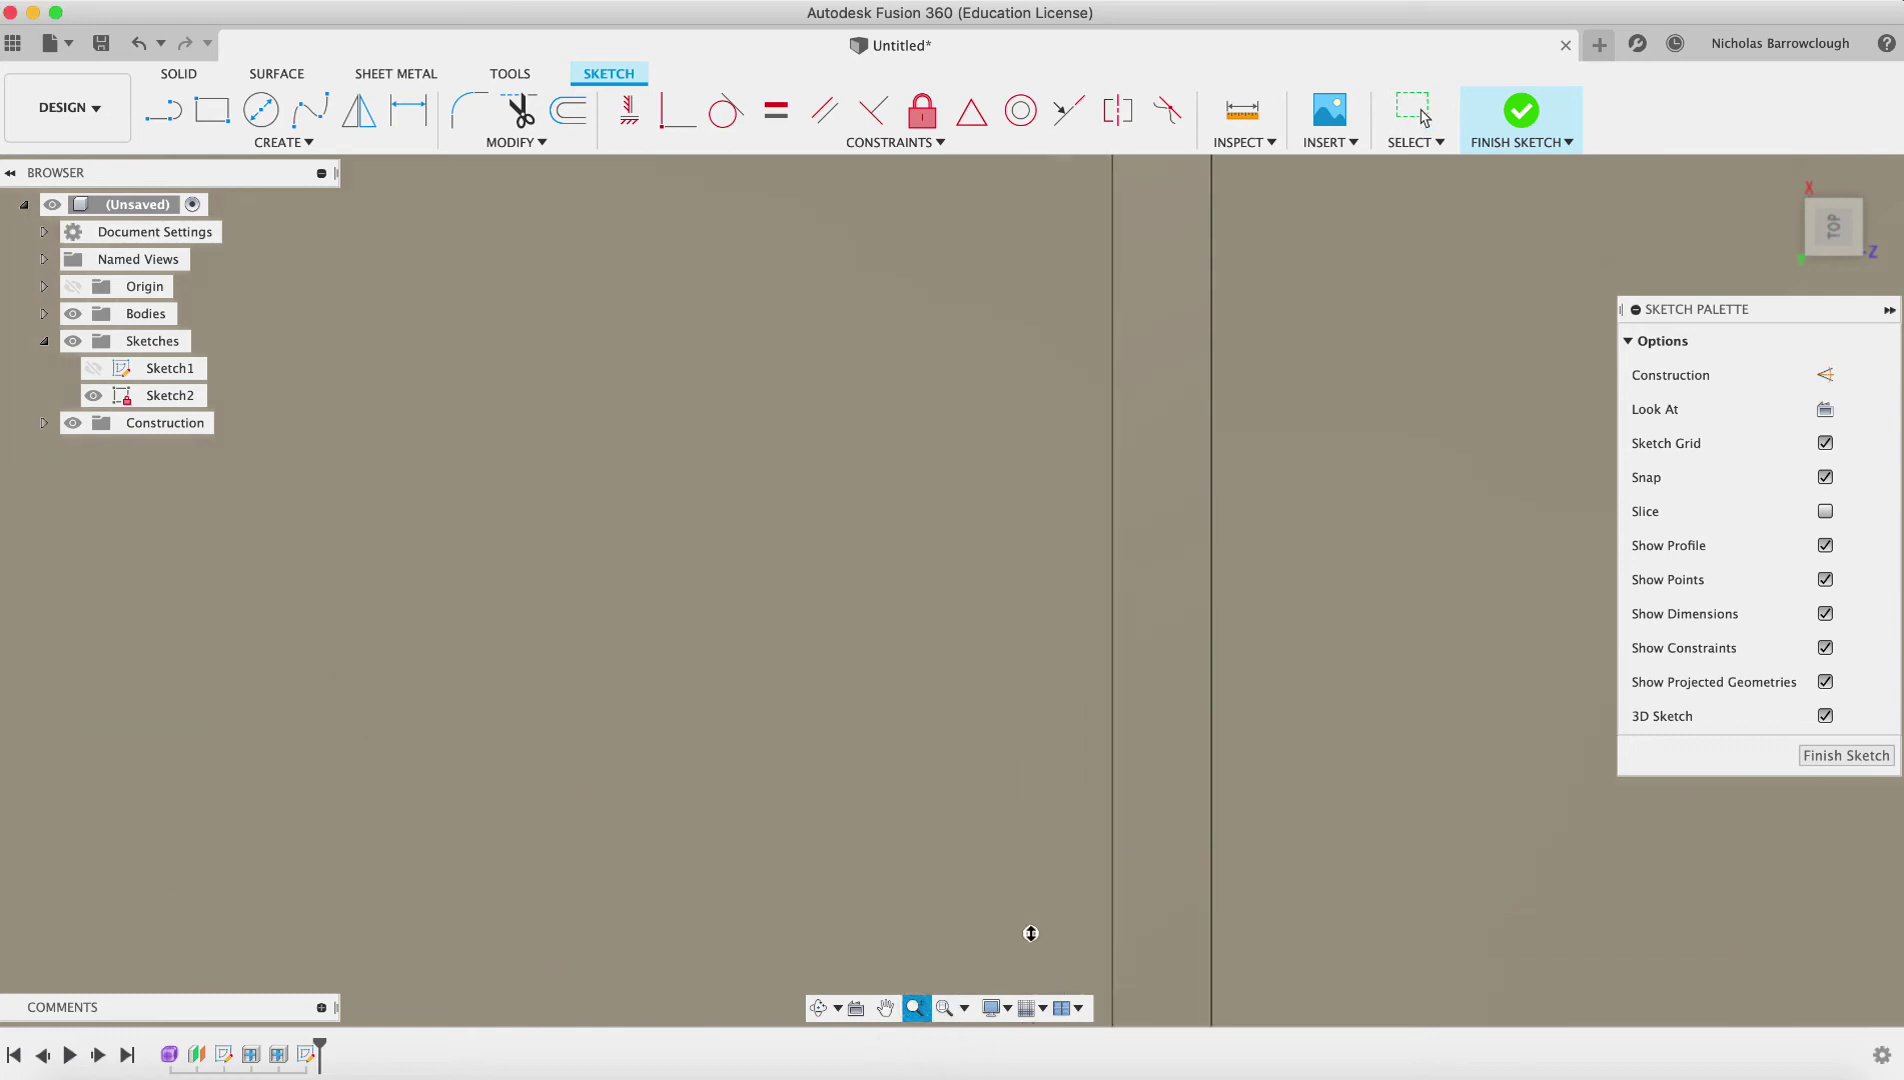
{"action": "scroll", "coordinate": [1031, 933], "scroll_direction": "down", "scroll_amount": 5}
{"action": "scroll", "coordinate": [1031, 933], "scroll_direction": "right", "scroll_amount": 2}
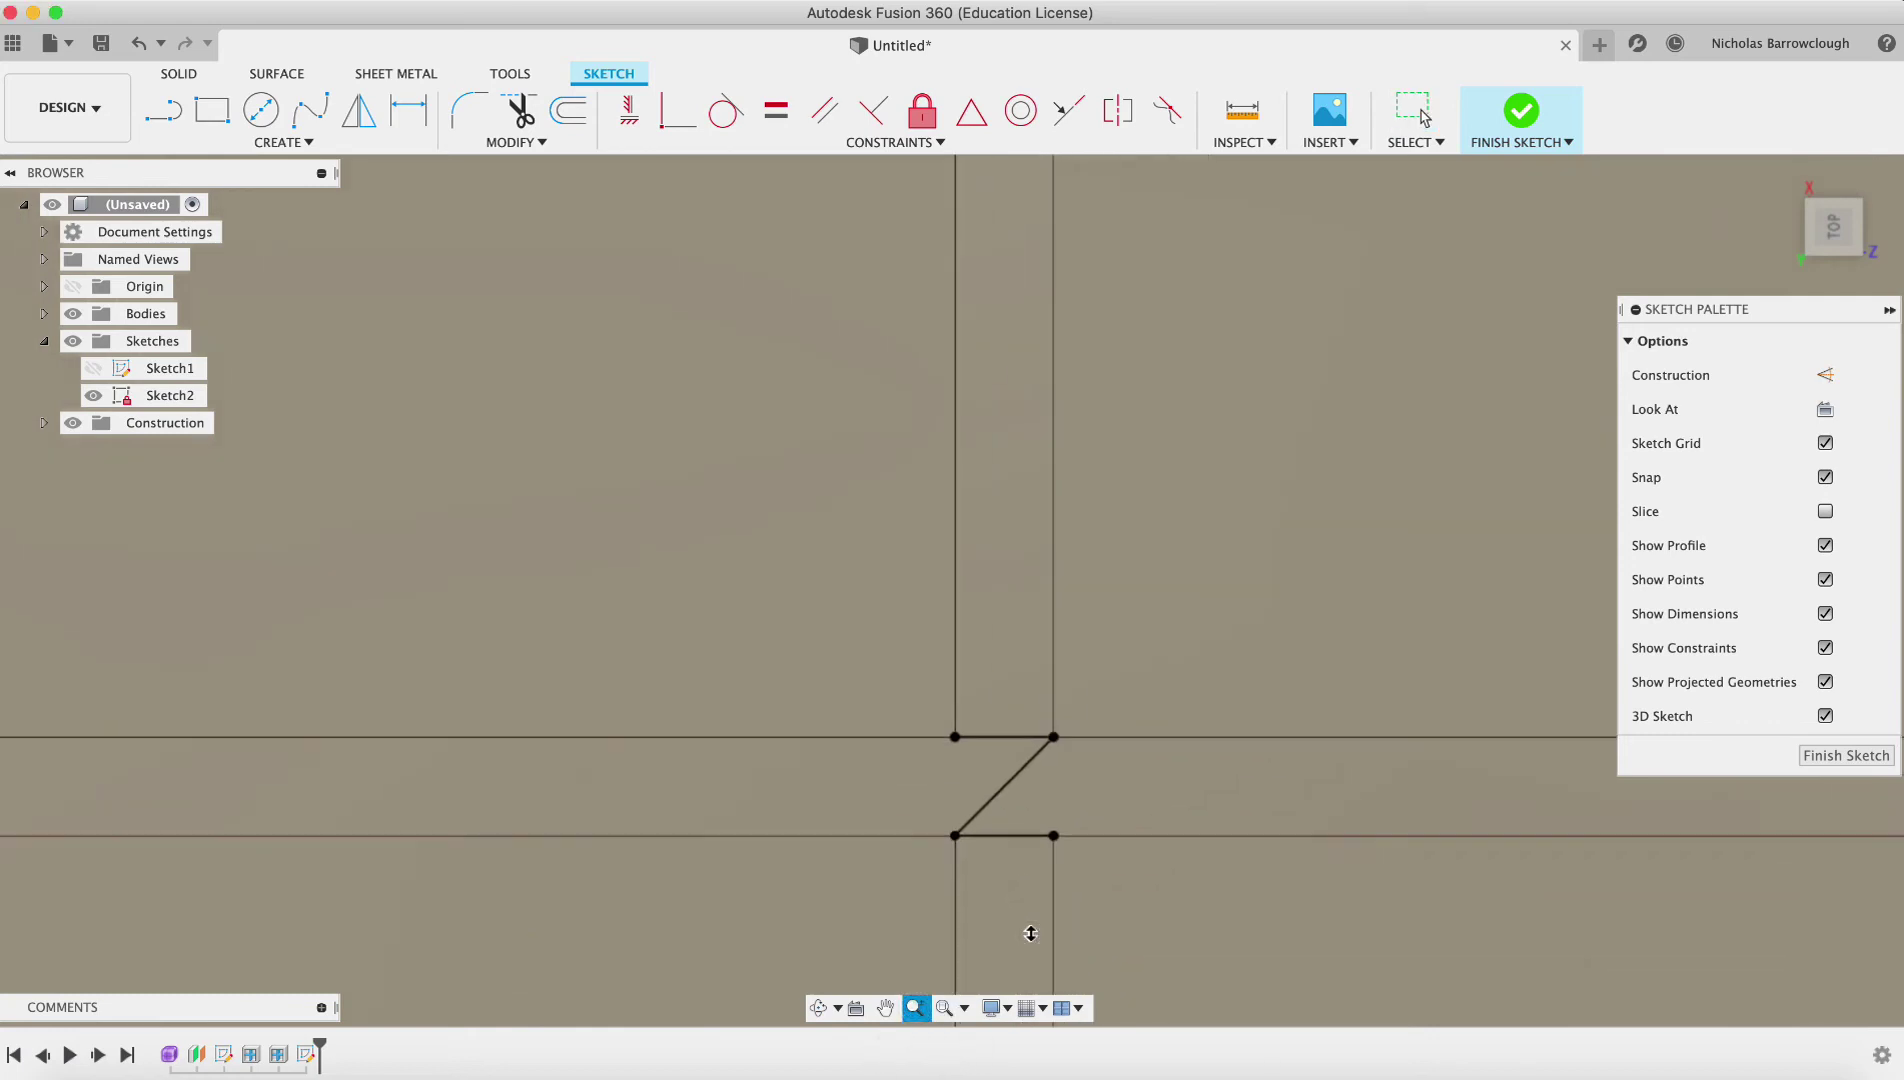
{"action": "key", "text": "Escape"}
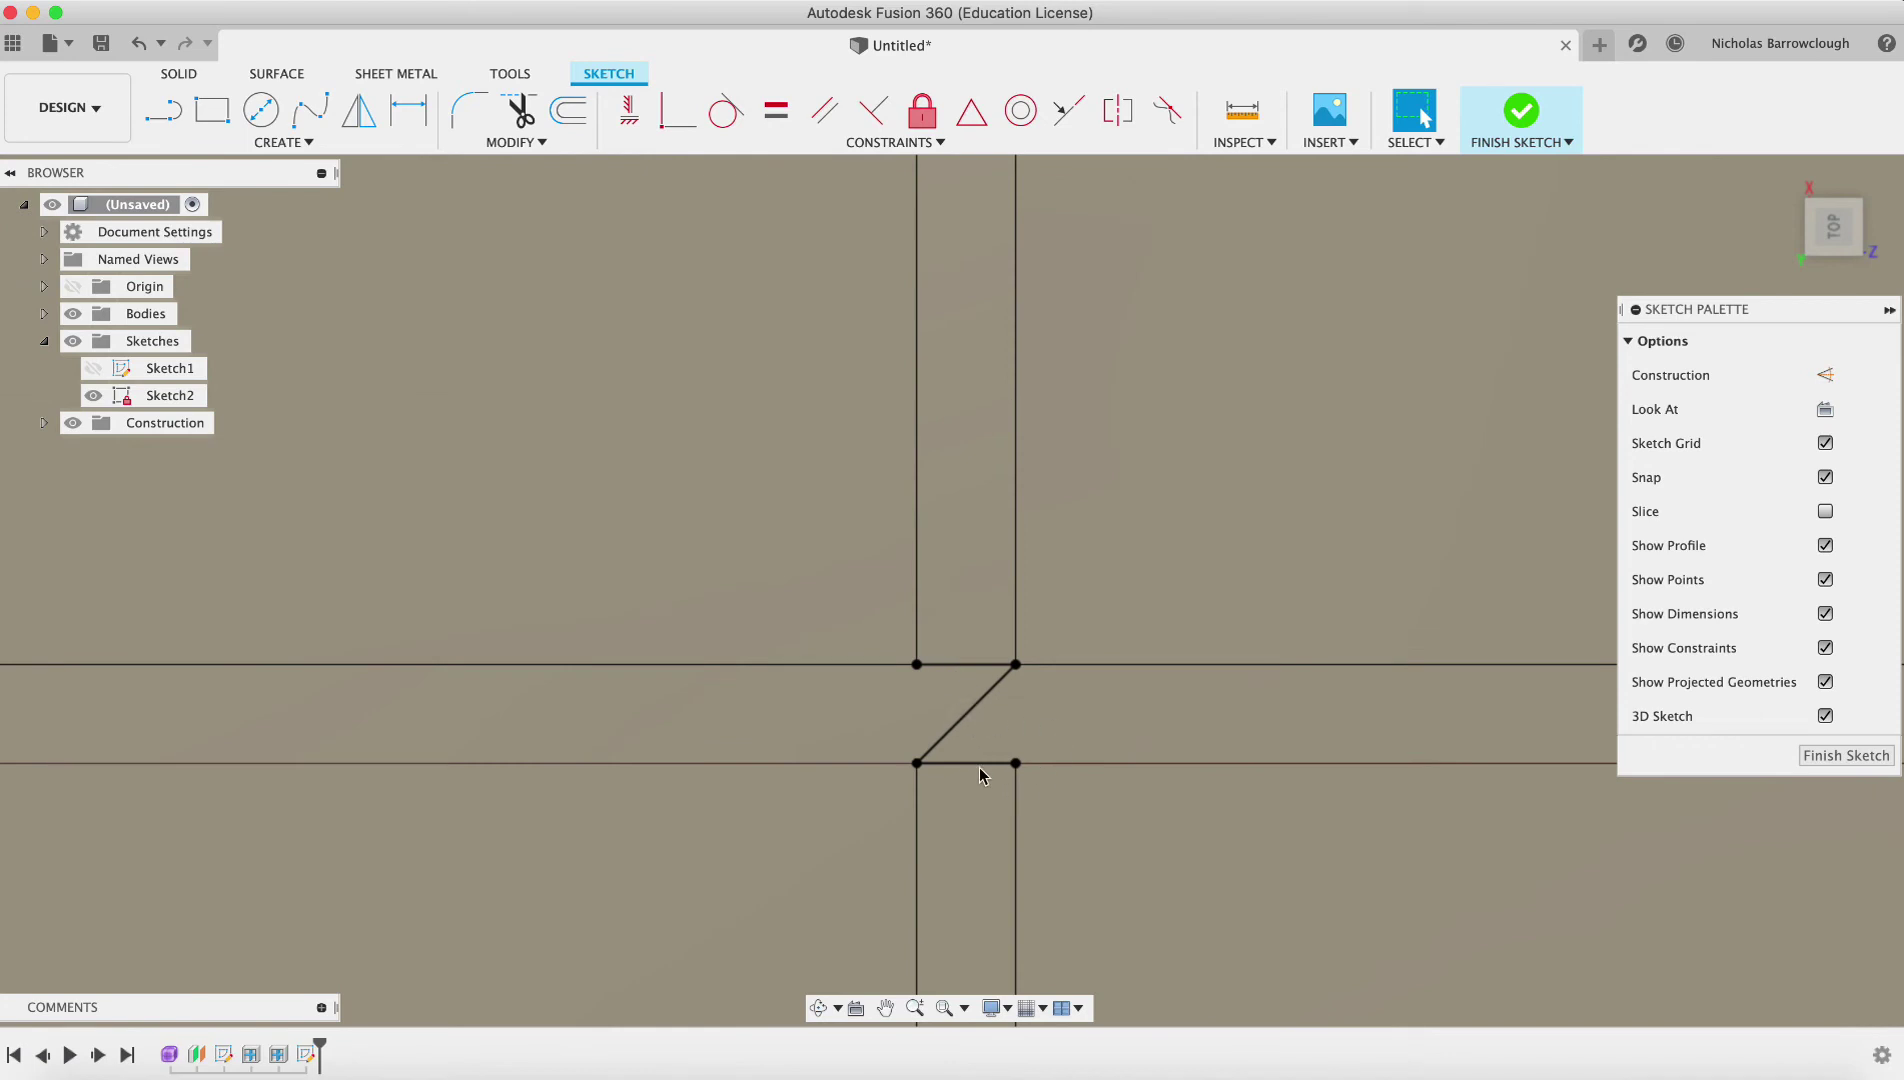
{"action": "key", "text": "super+z"}
{"action": "key", "text": "super+z"}
{"action": "key", "text": "super+z"}
Step: Draw a single diagonal line between two opposite corners of the square where the webs cross
{"action": "left_click", "coordinate": [163, 110]}
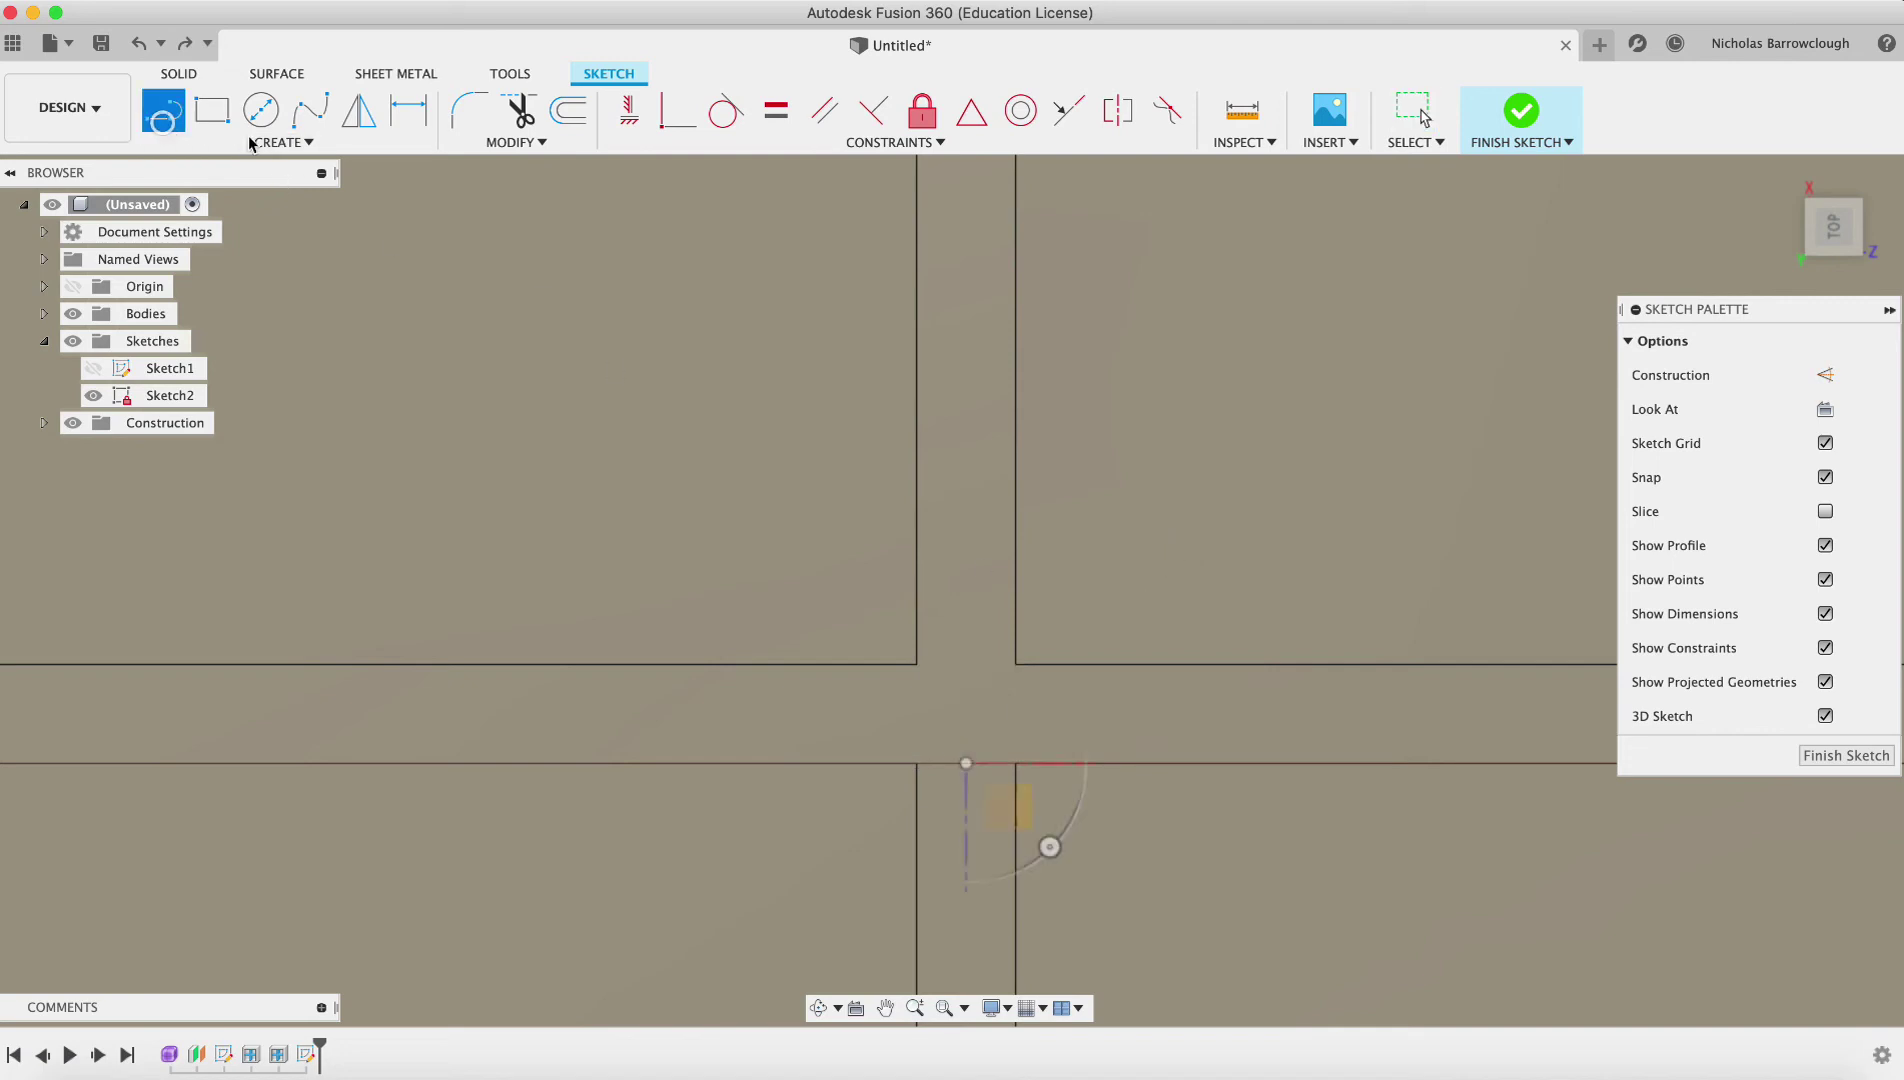
{"action": "left_click", "coordinate": [916, 663]}
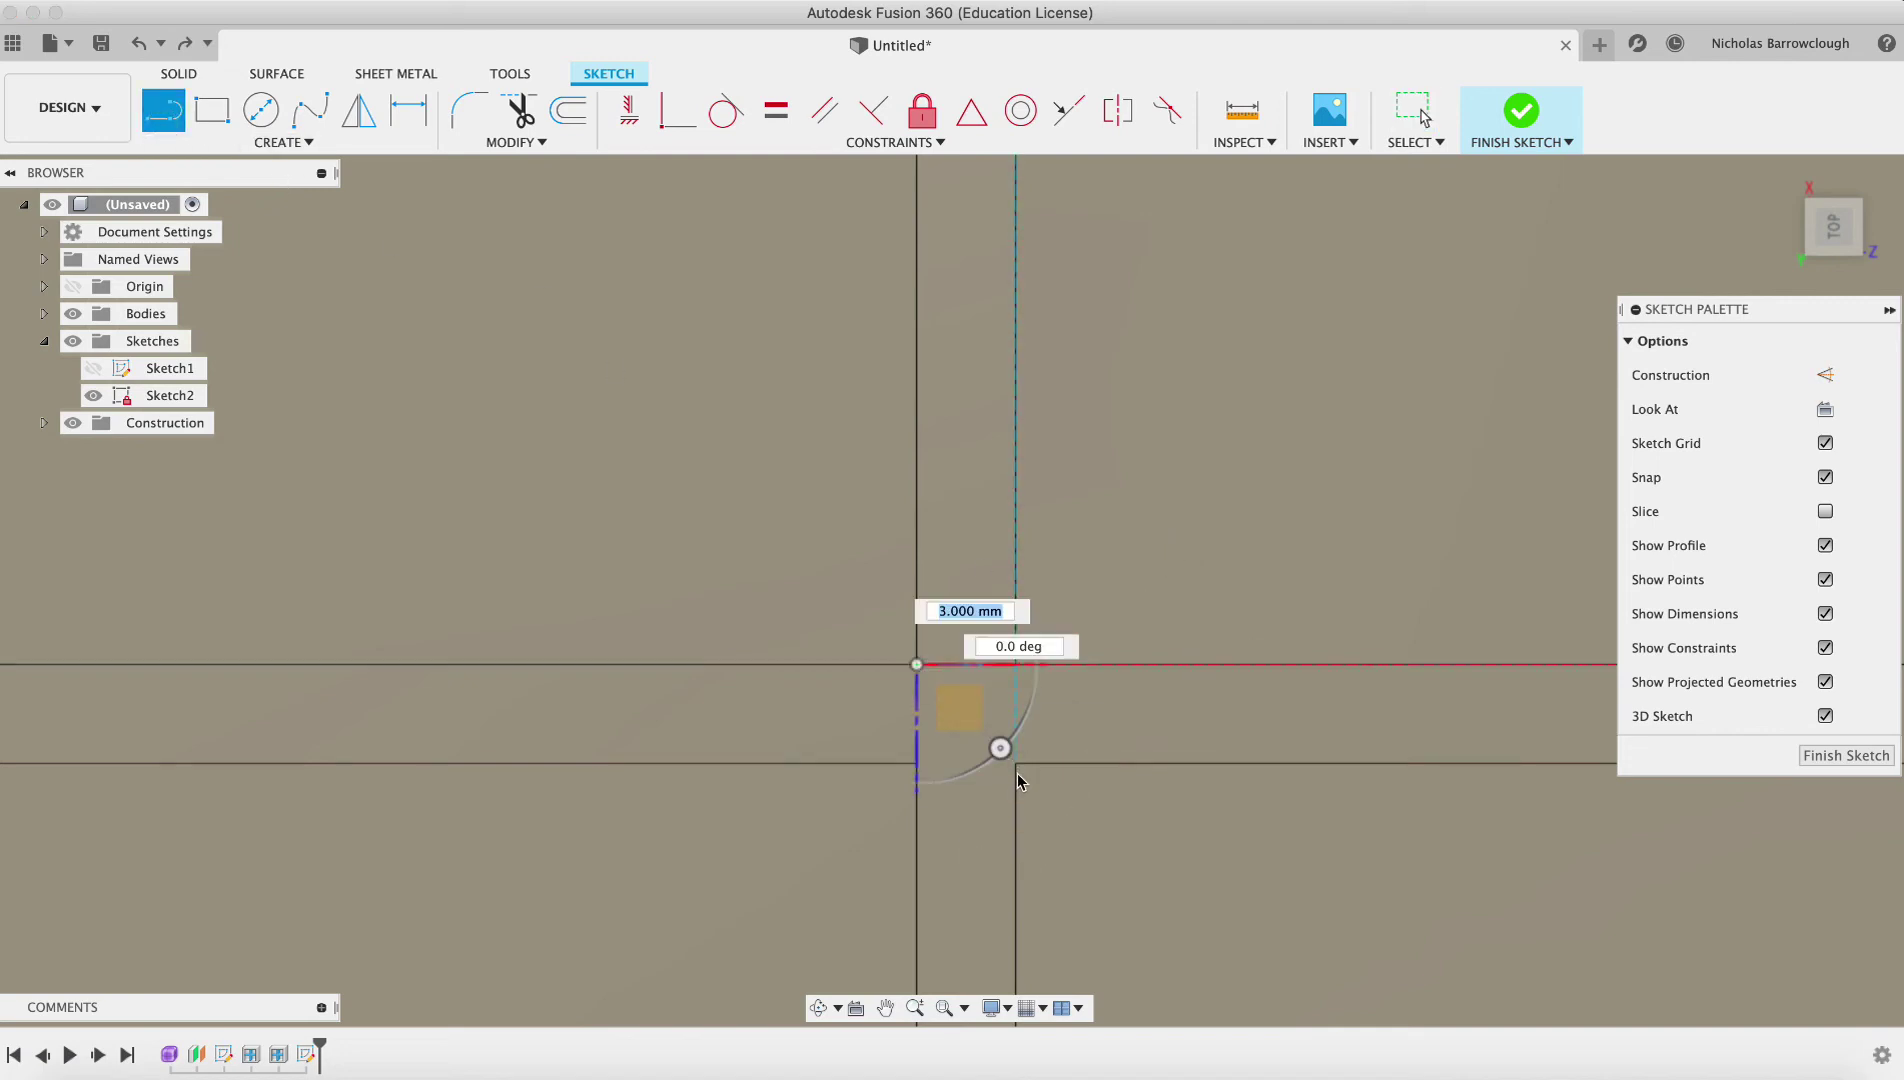
{"action": "left_click", "coordinate": [1017, 768]}
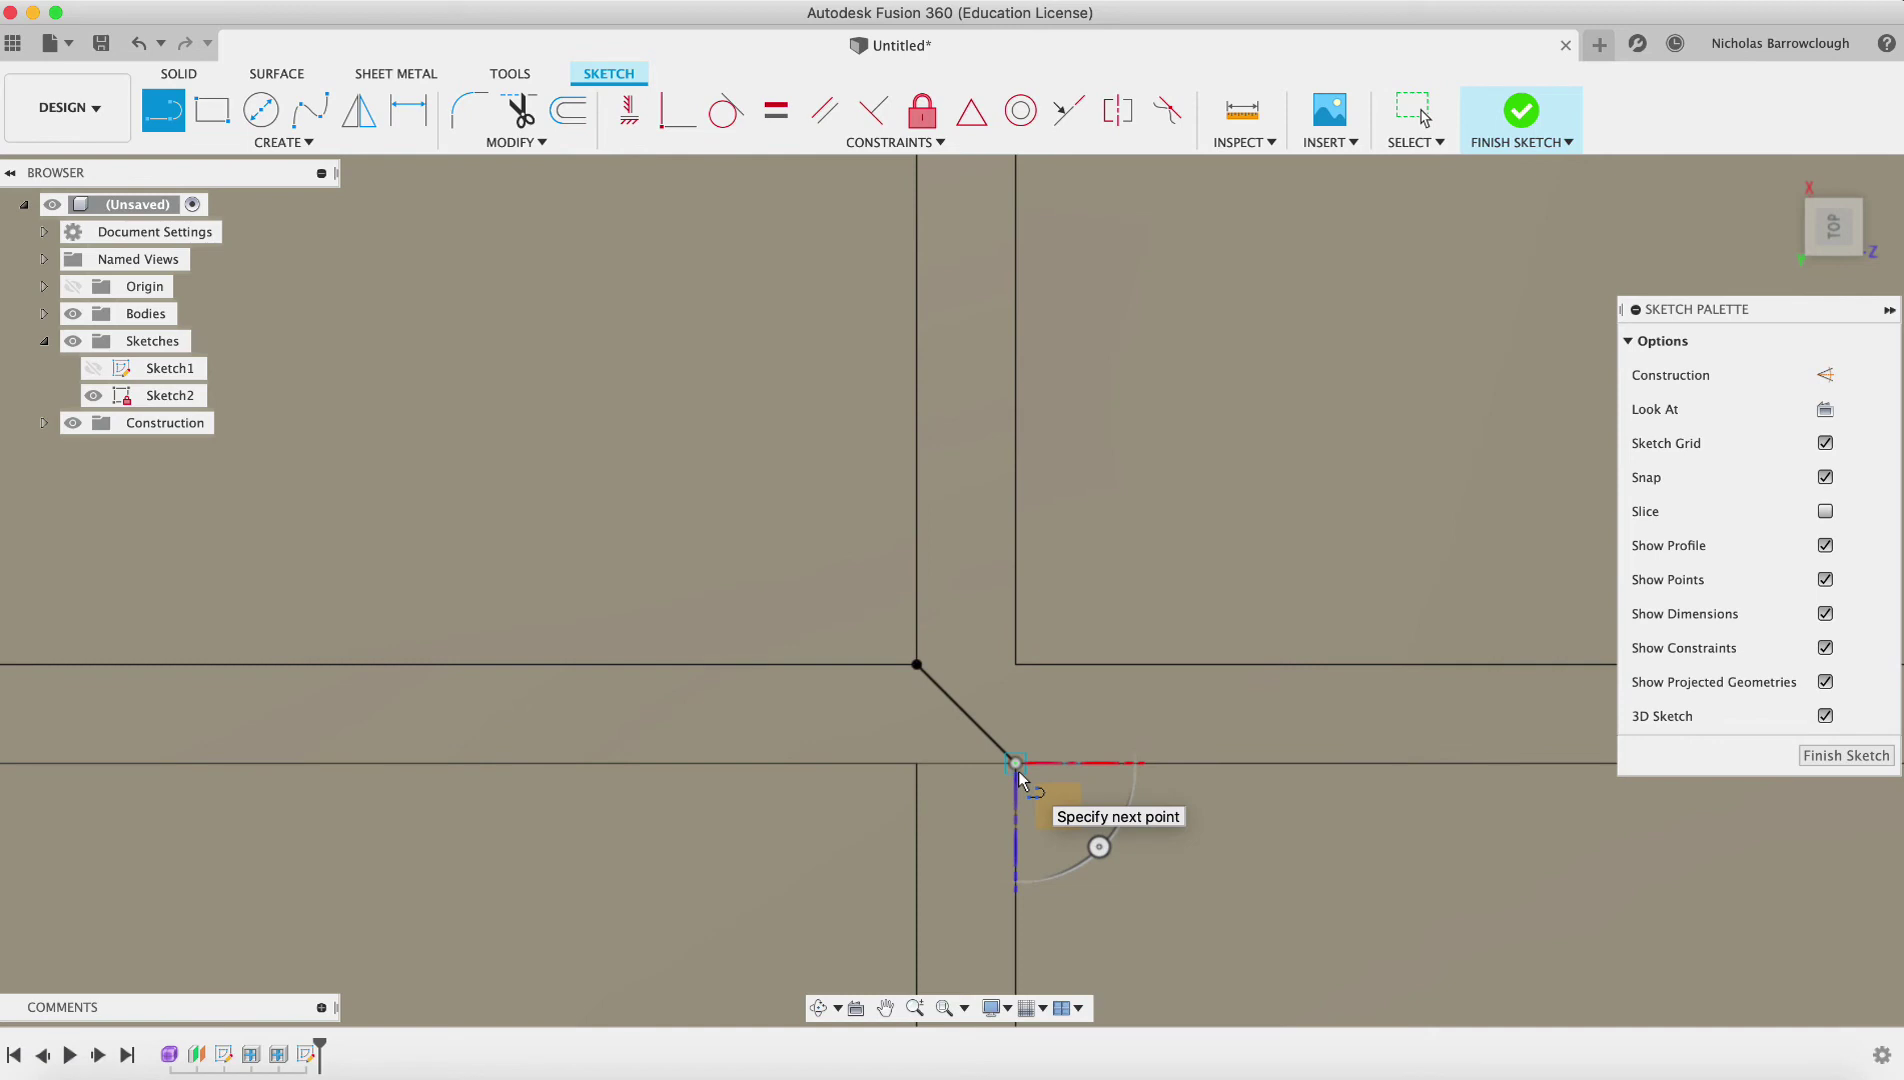
{"action": "key", "text": "Escape"}
{"action": "right_click", "coordinate": [970, 721]}
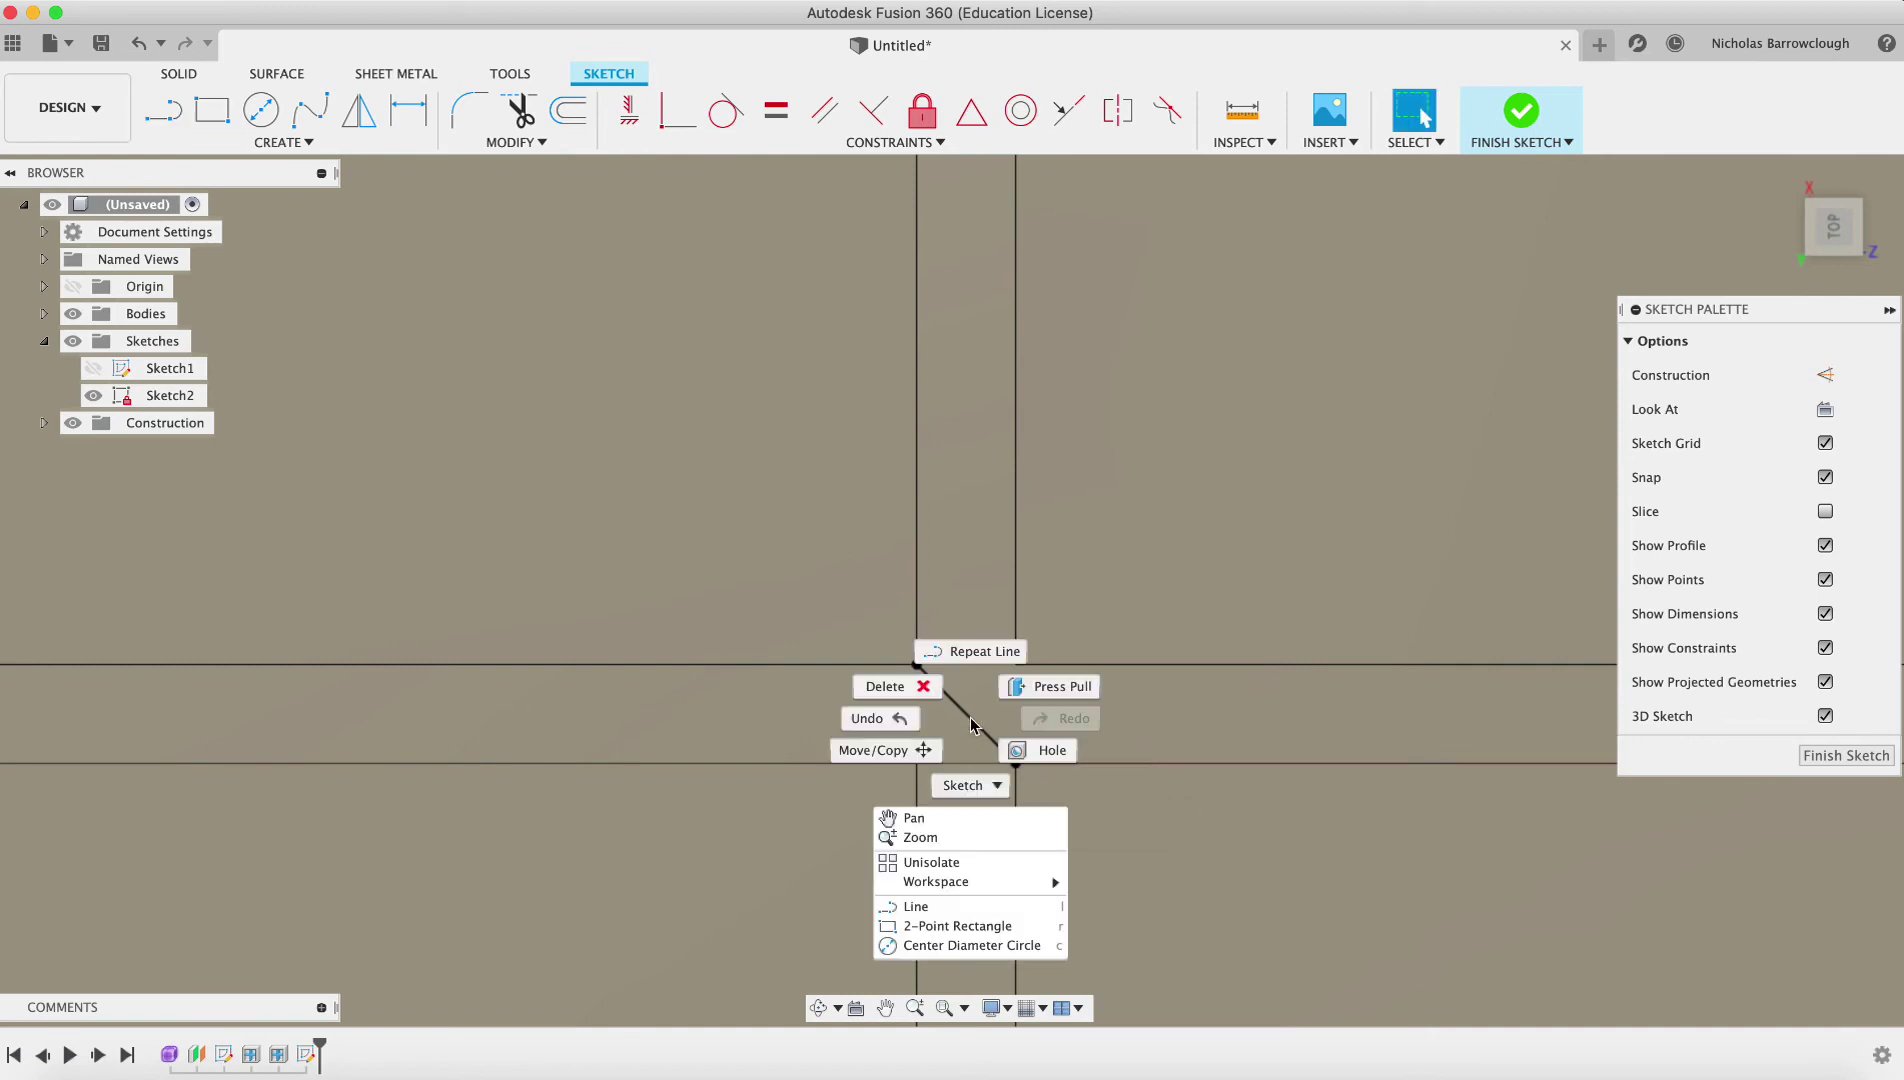
{"action": "key", "text": "Escape"}
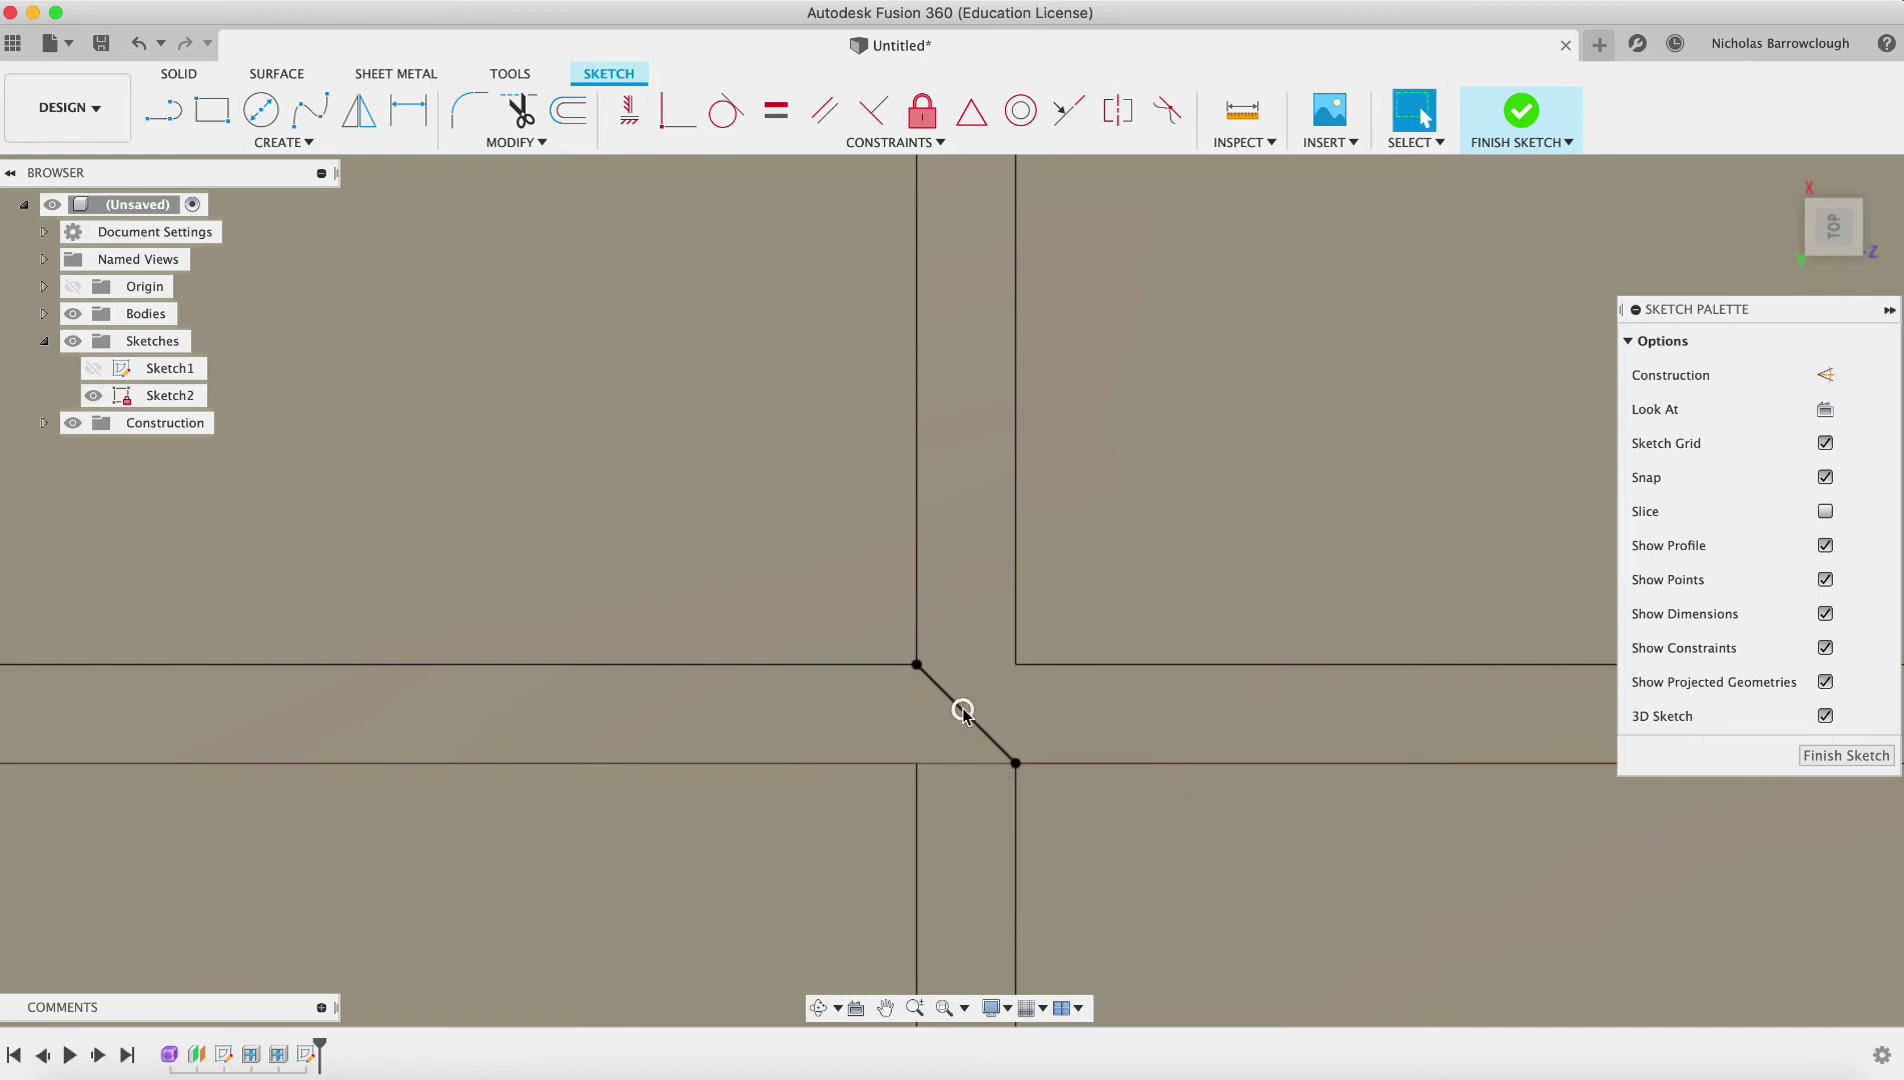
{"action": "left_click", "coordinate": [211, 110]}
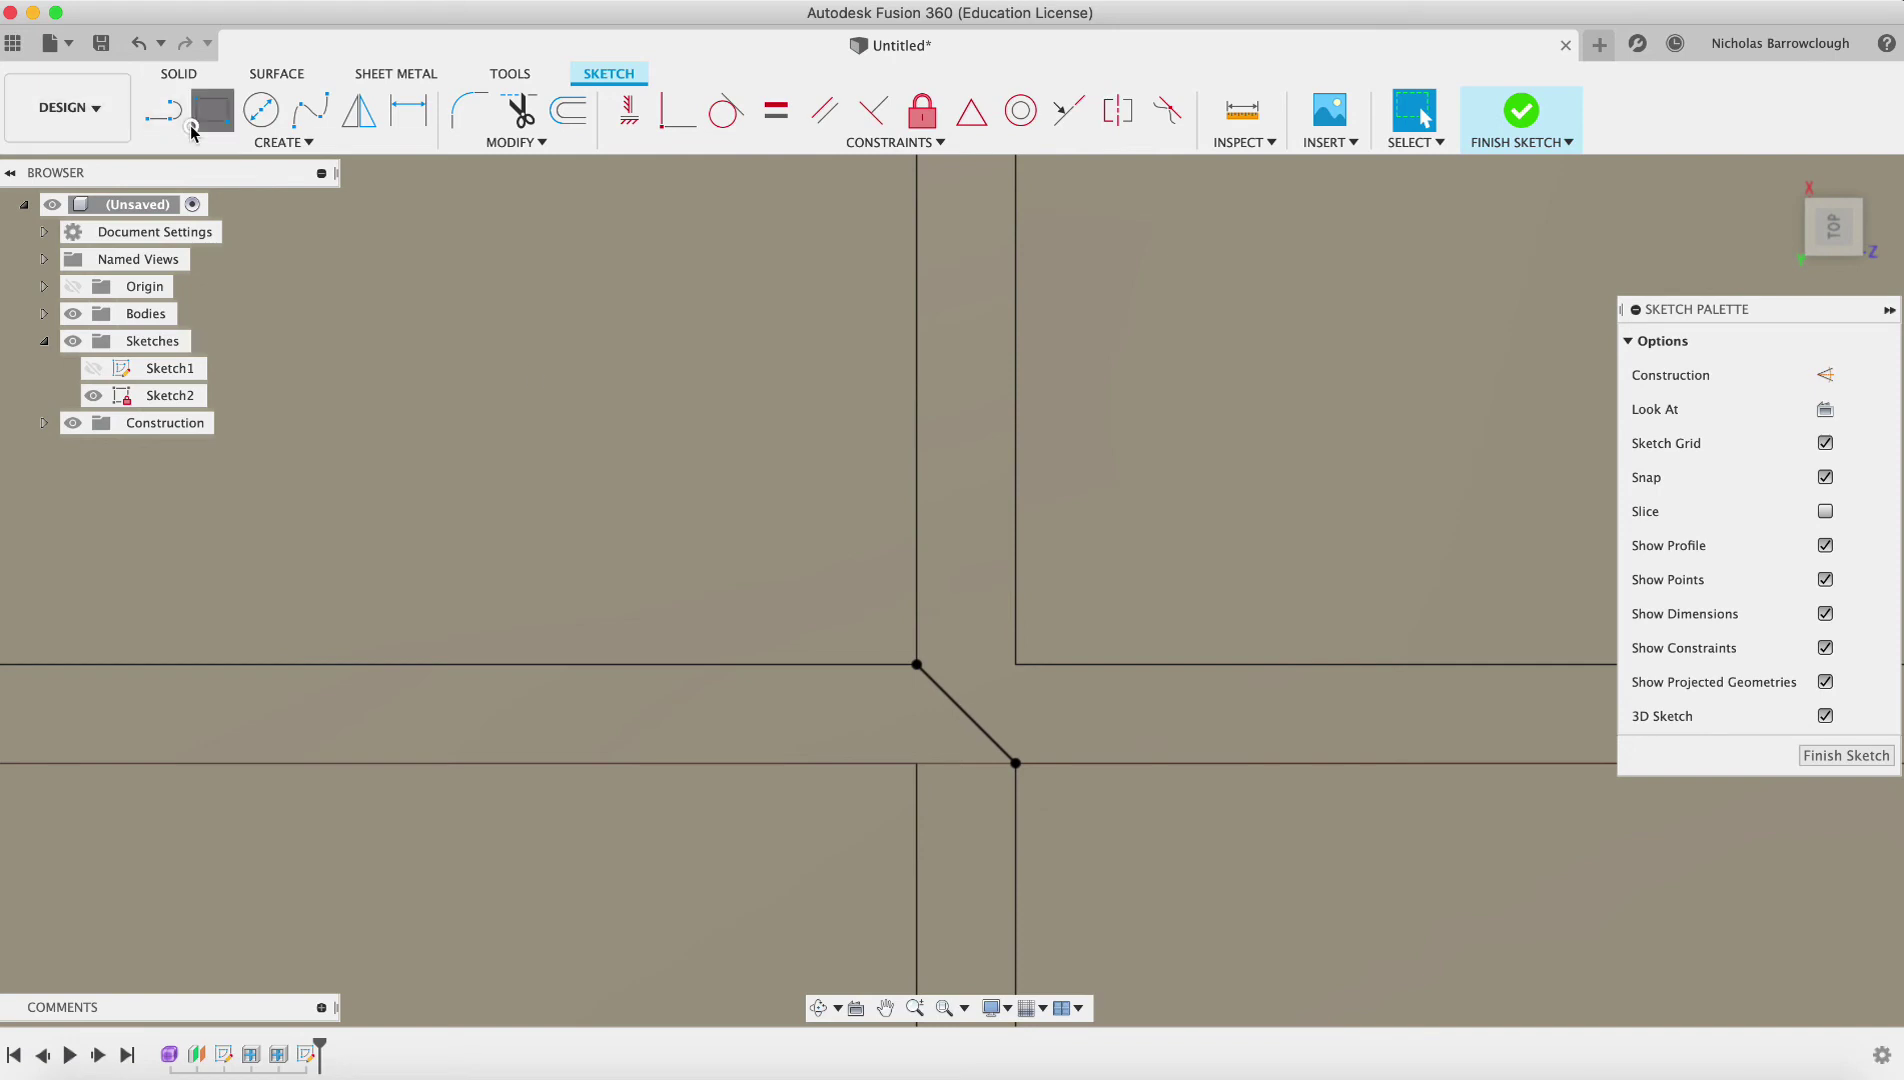
{"action": "left_click", "coordinate": [1014, 663]}
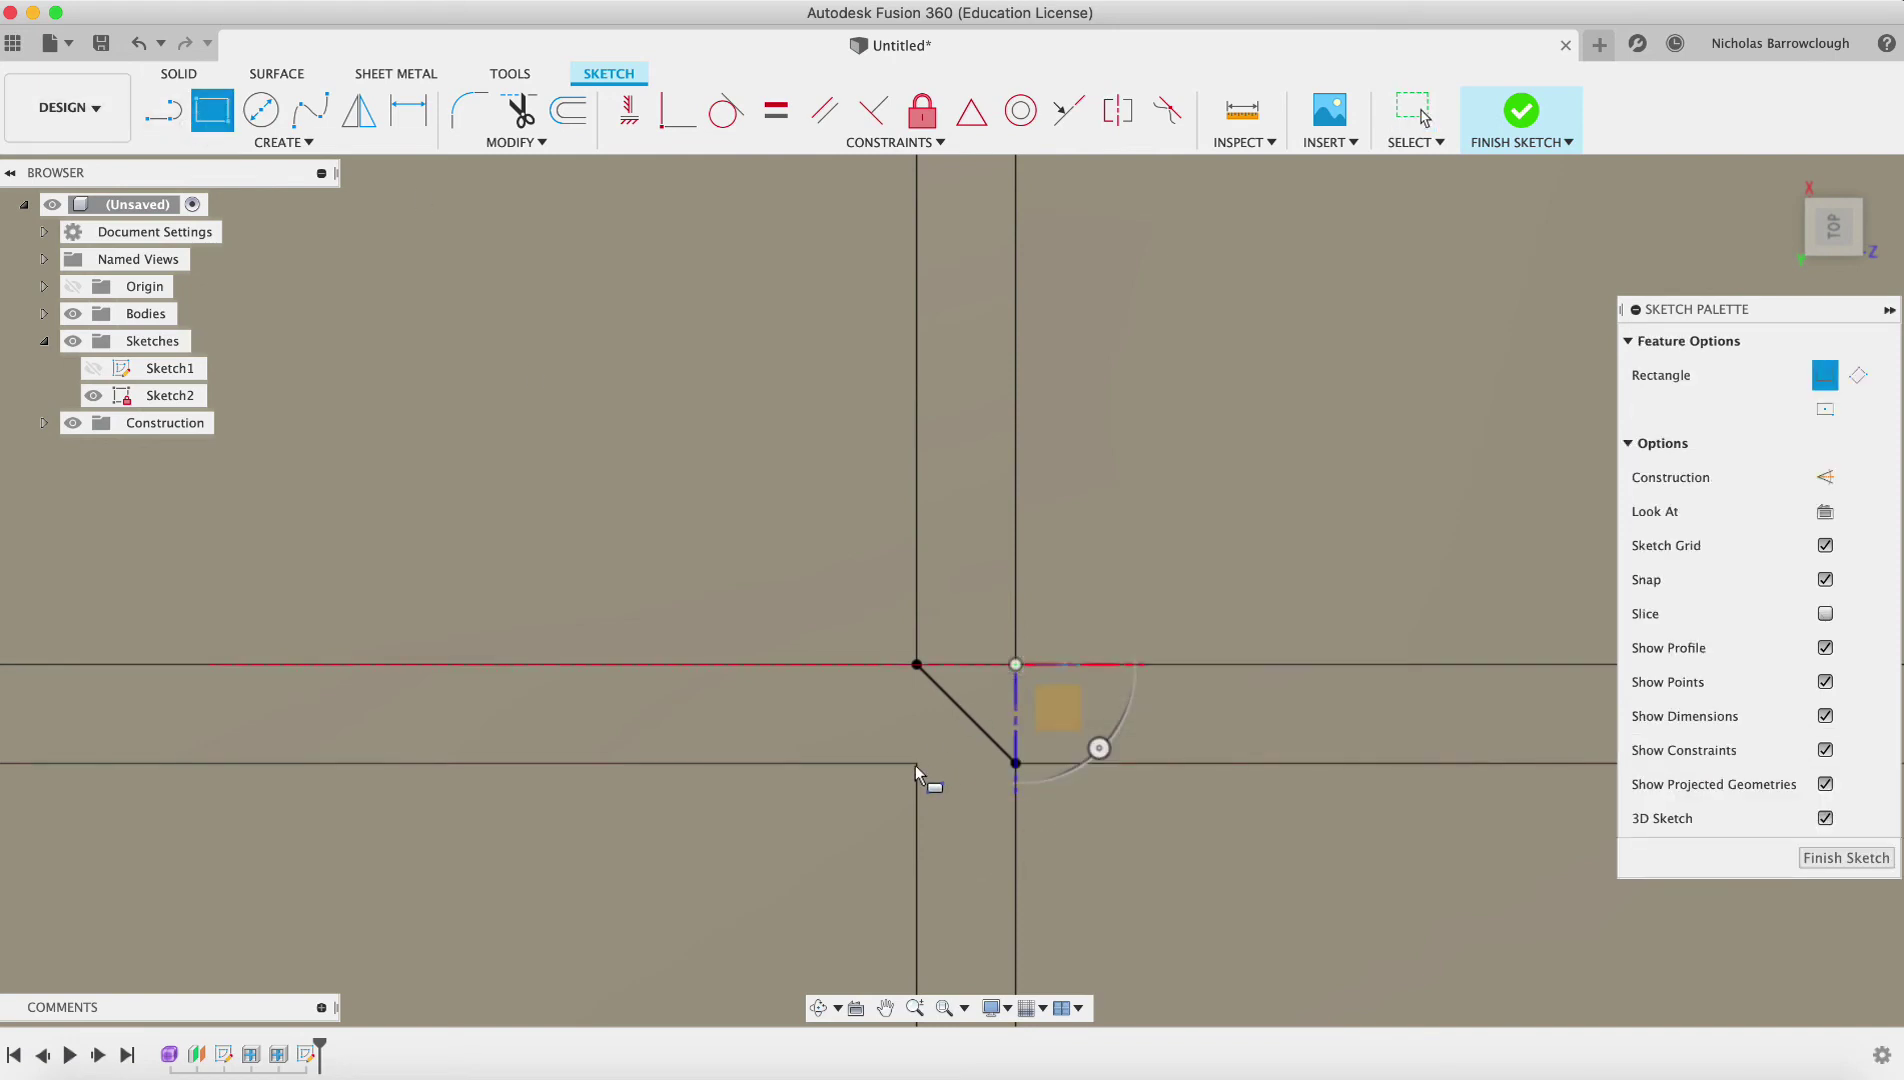
{"action": "left_click", "coordinate": [818, 1007]}
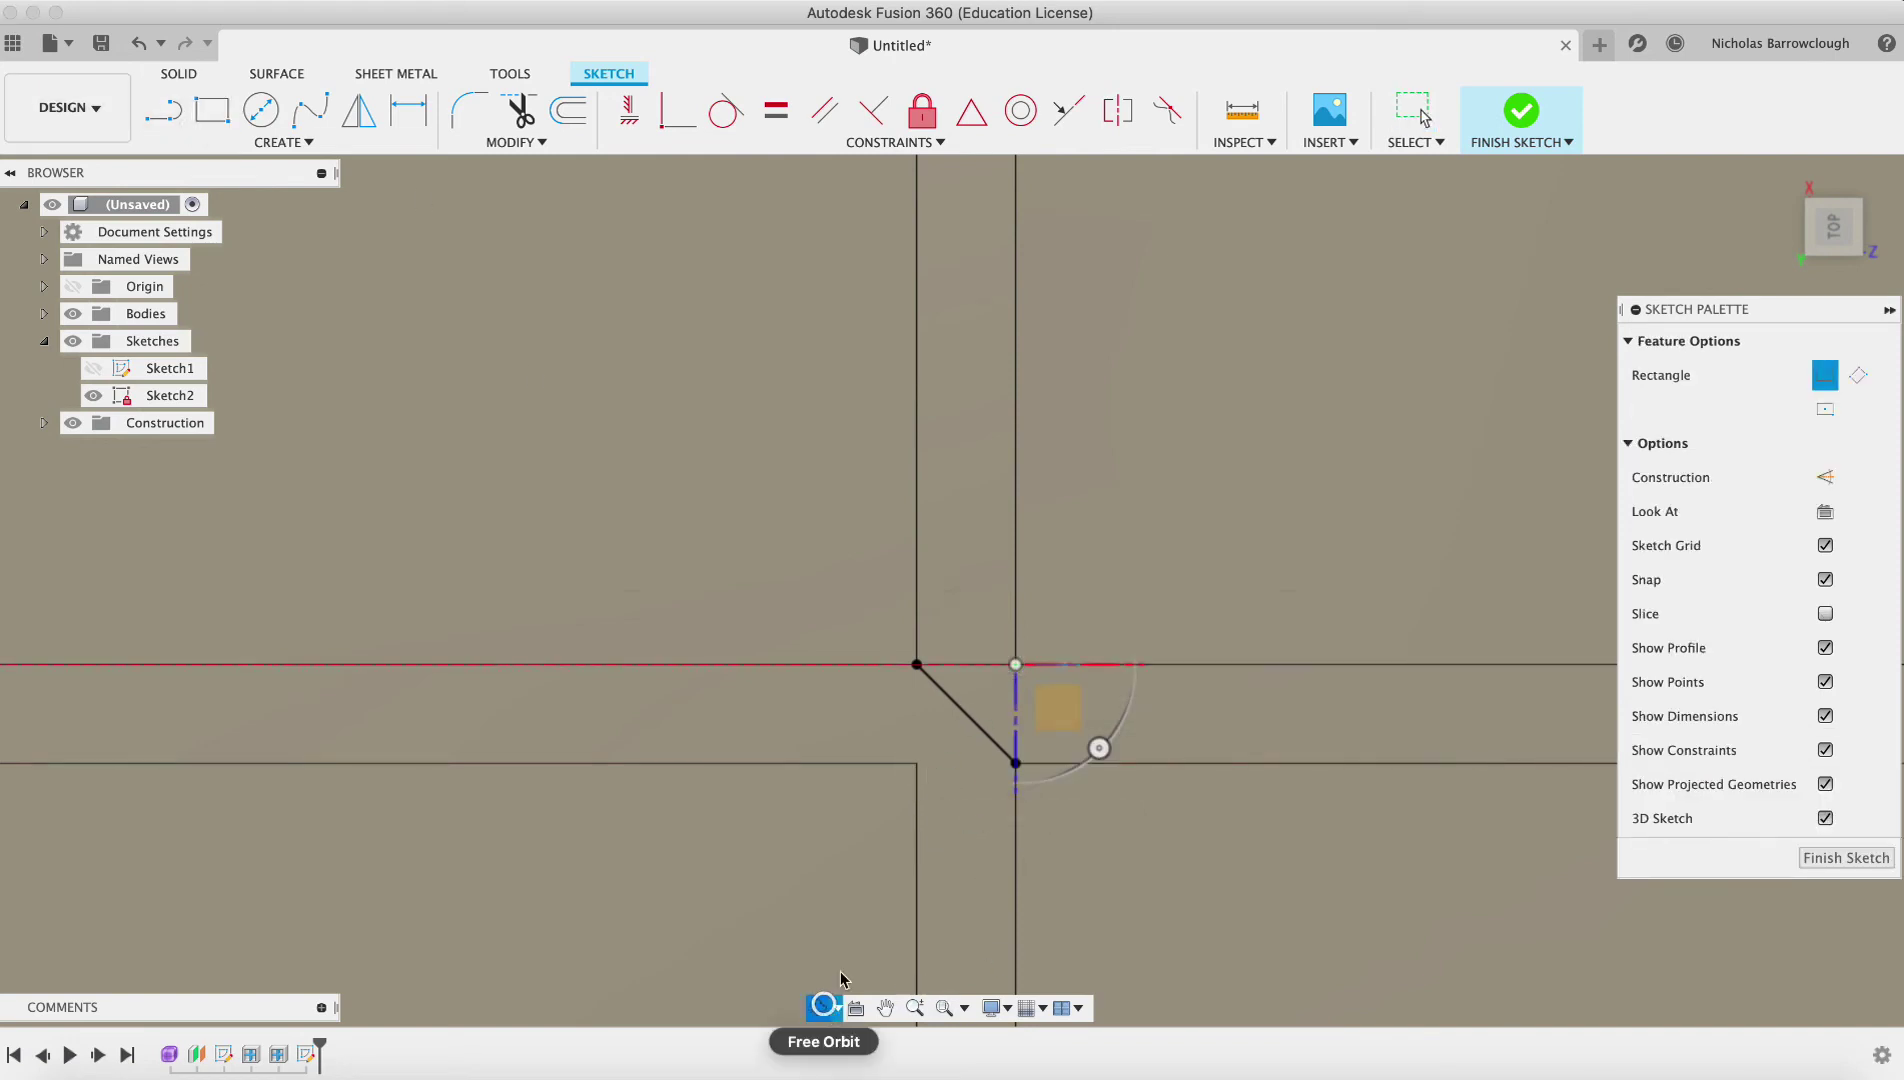
{"action": "left_click_drag", "start_coordinate": [994, 745], "coordinate": [983, 685]}
{"action": "middle_click_drag", "start_coordinate": [983, 685], "coordinate": [1003, 741], "text": "shift"}
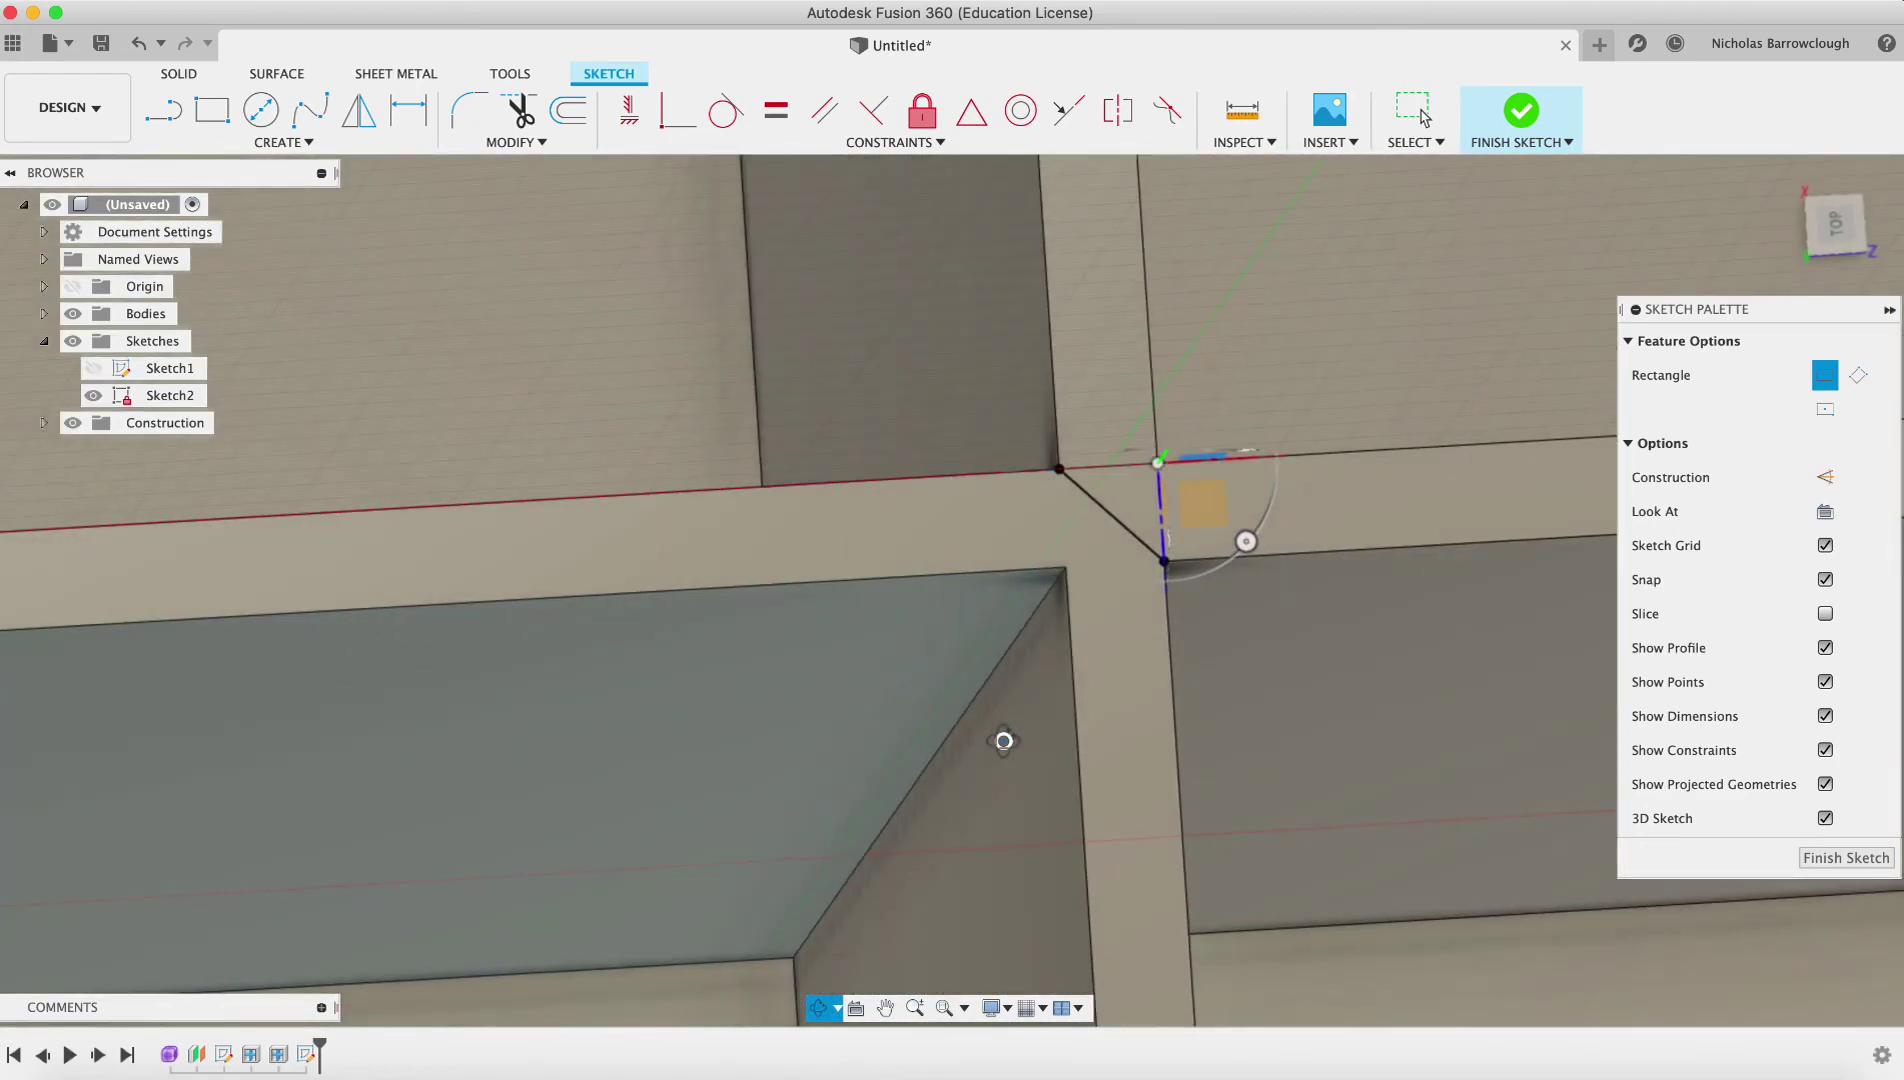
{"action": "key", "text": "Escape"}
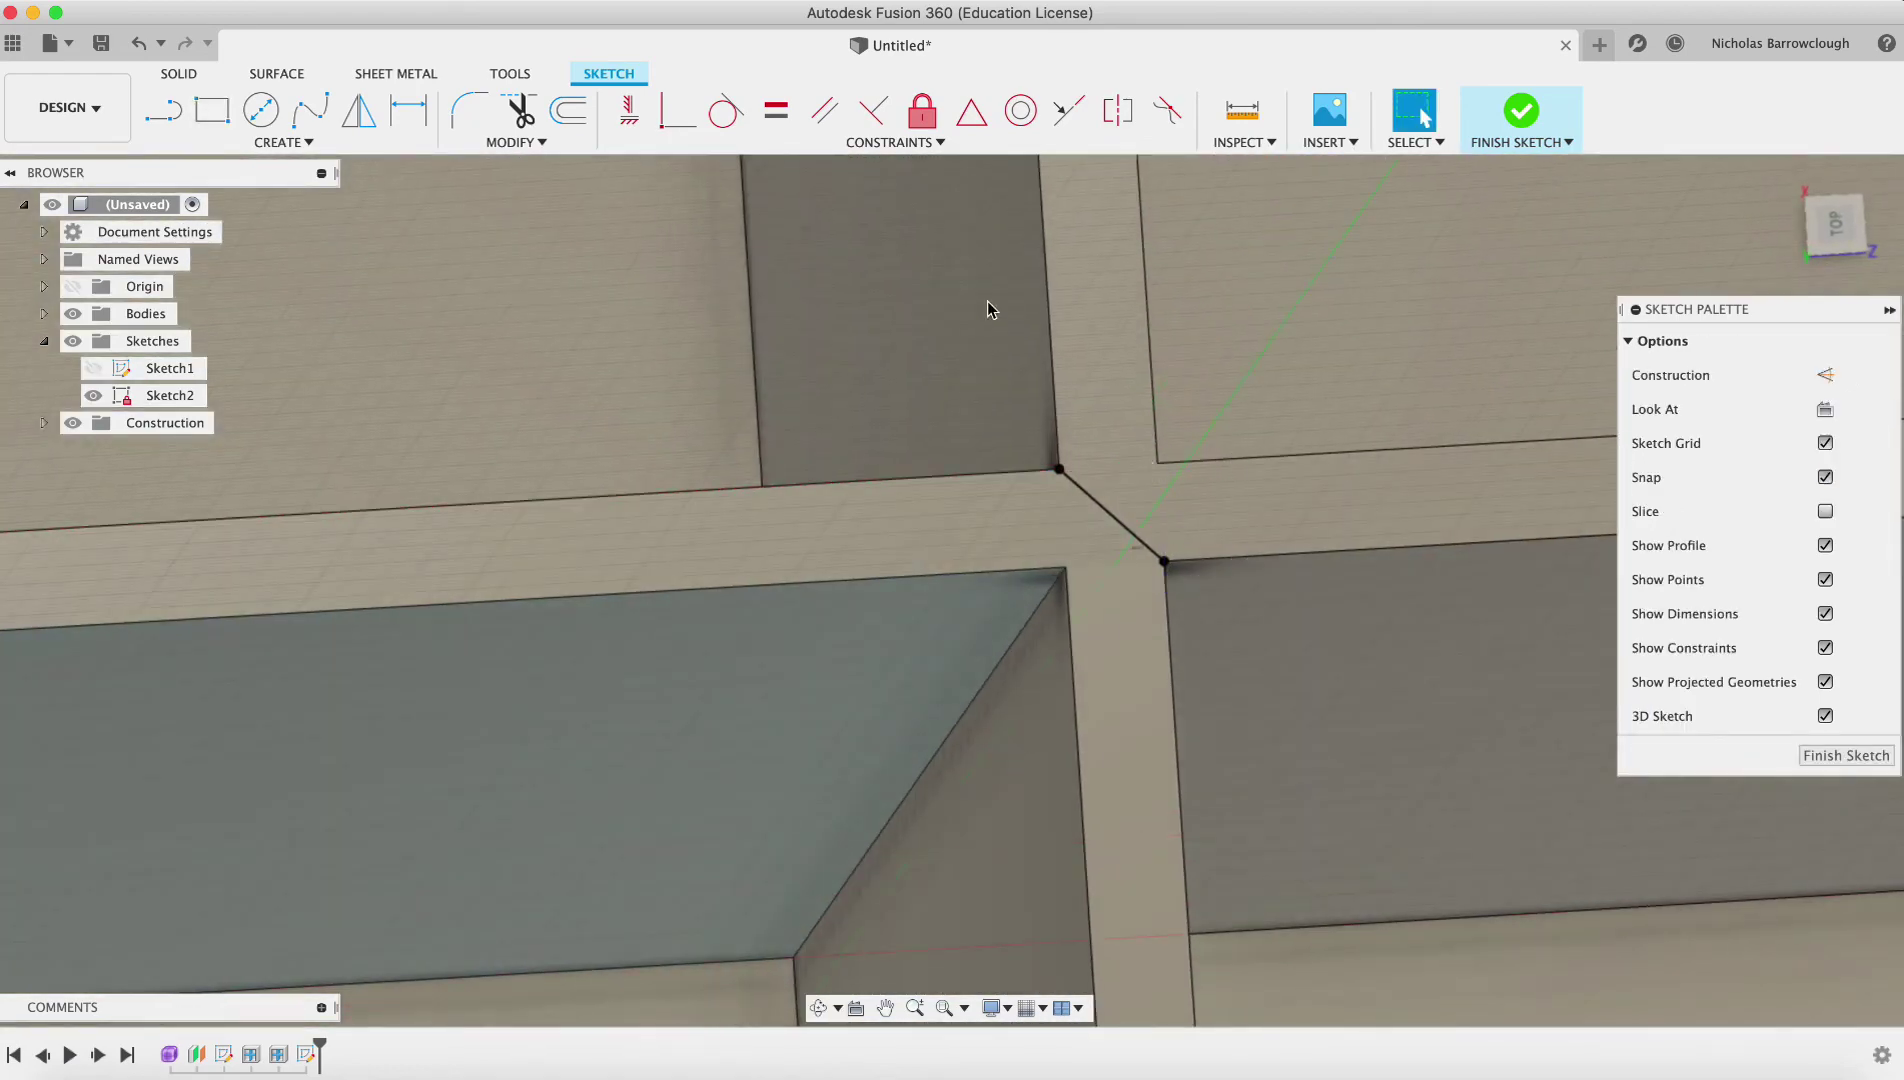
{"action": "left_click", "coordinate": [261, 109]}
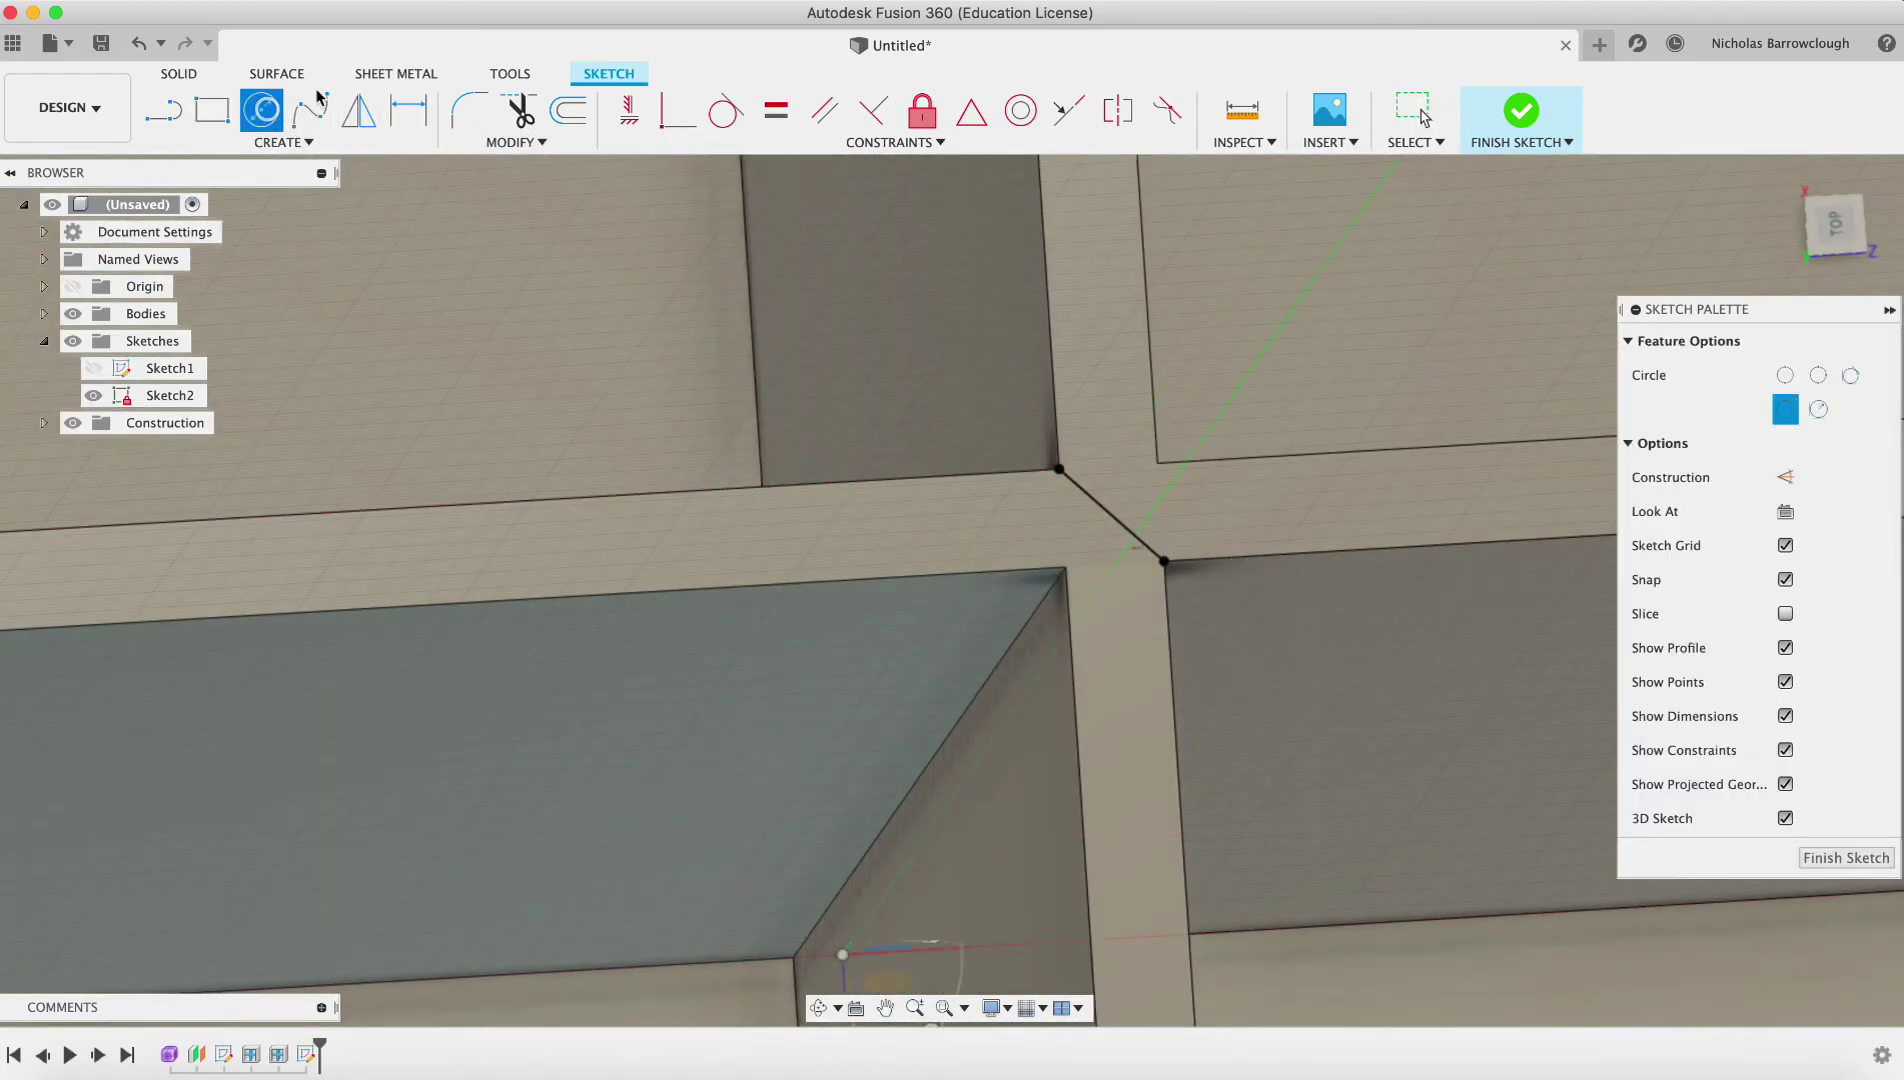
{"action": "left_click", "coordinate": [1115, 520]}
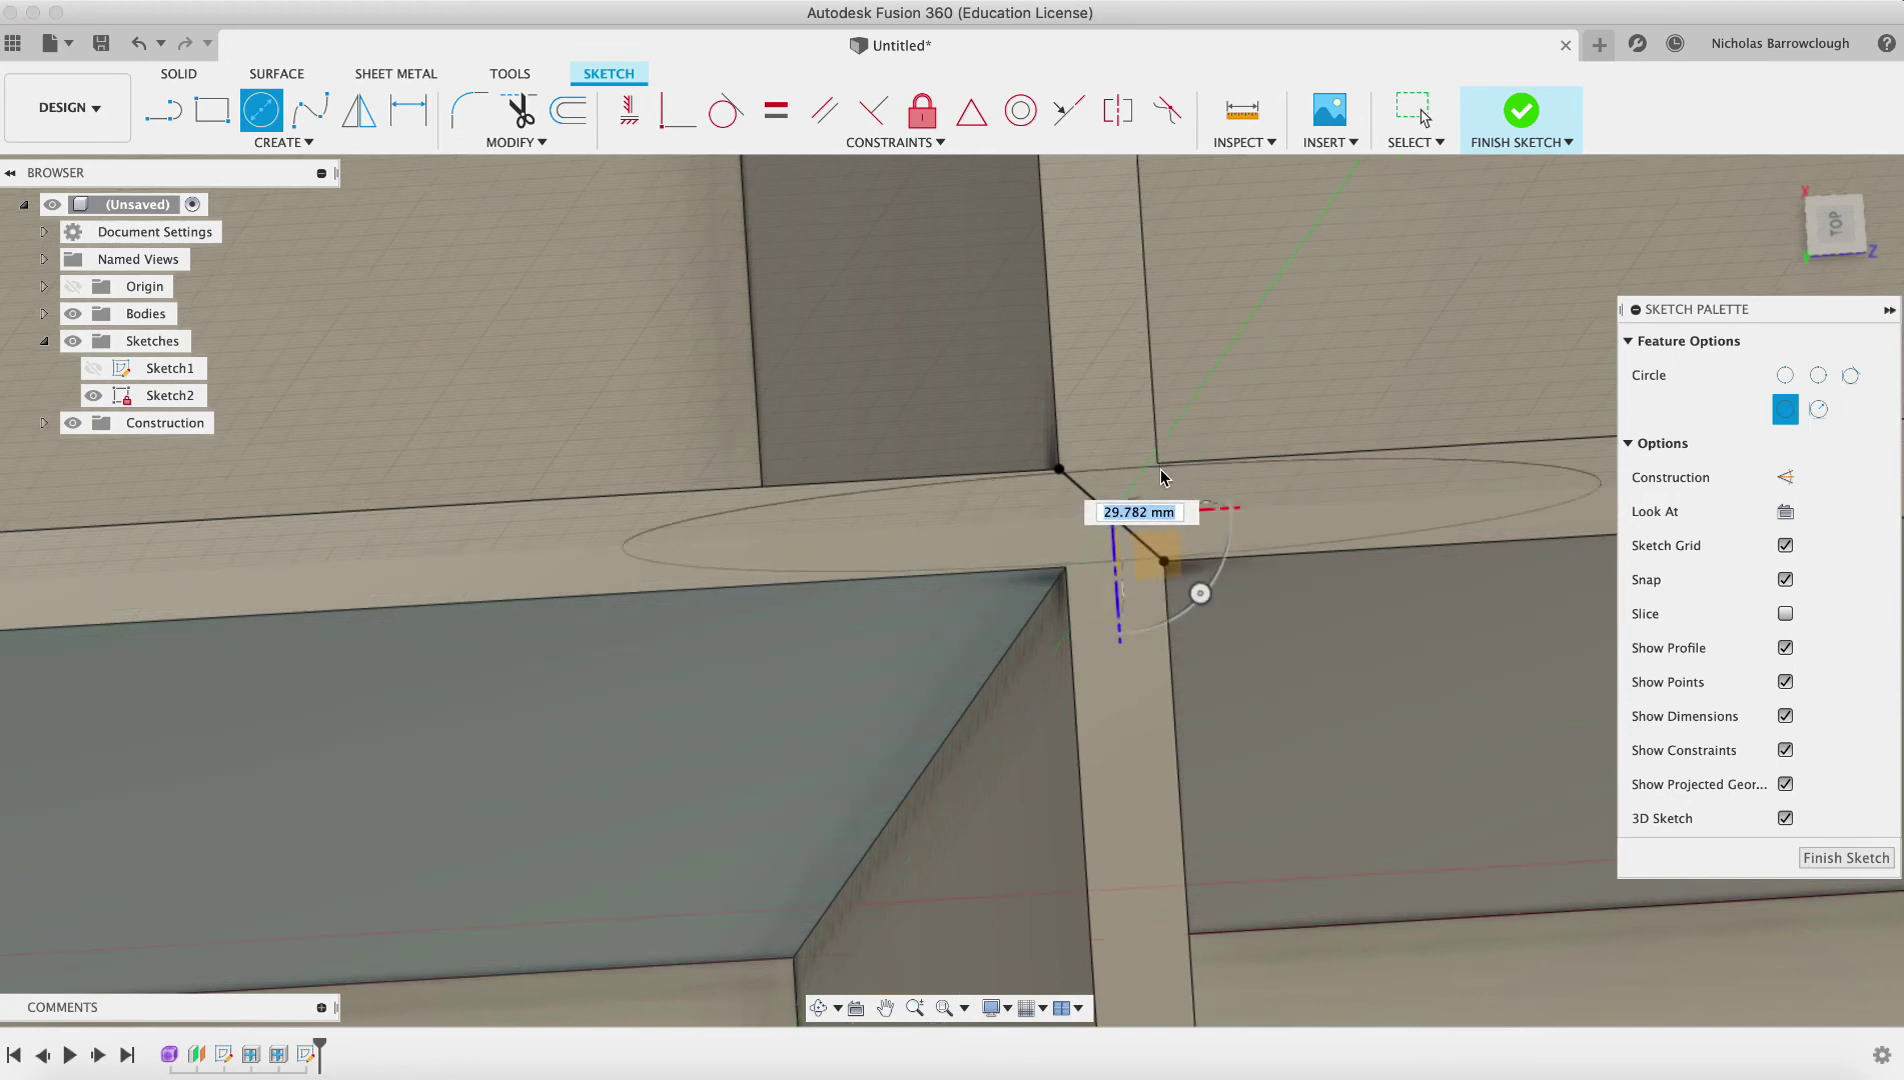
{"action": "key", "text": "Escape"}
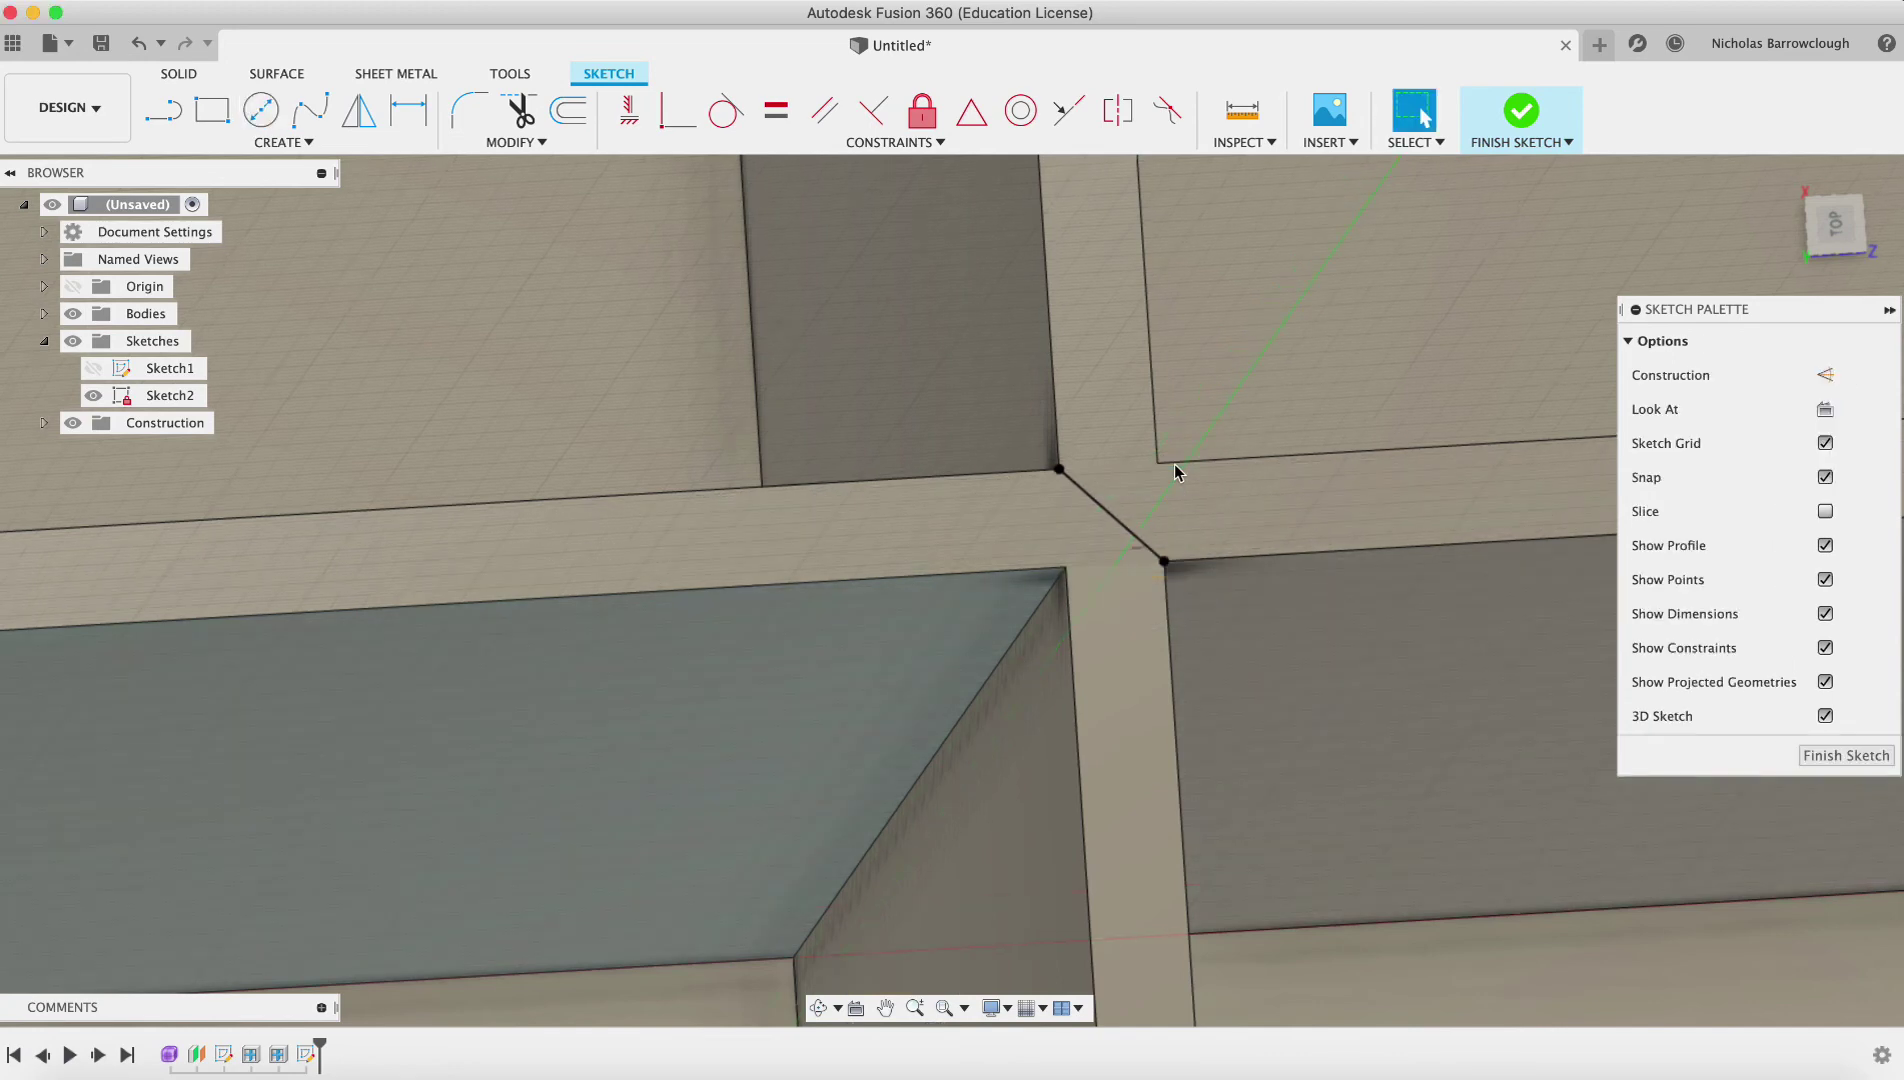
Step: Finish the sketch holding the diagonal line across the web crossing and delete that sketch
{"action": "left_click", "coordinate": [1808, 760]}
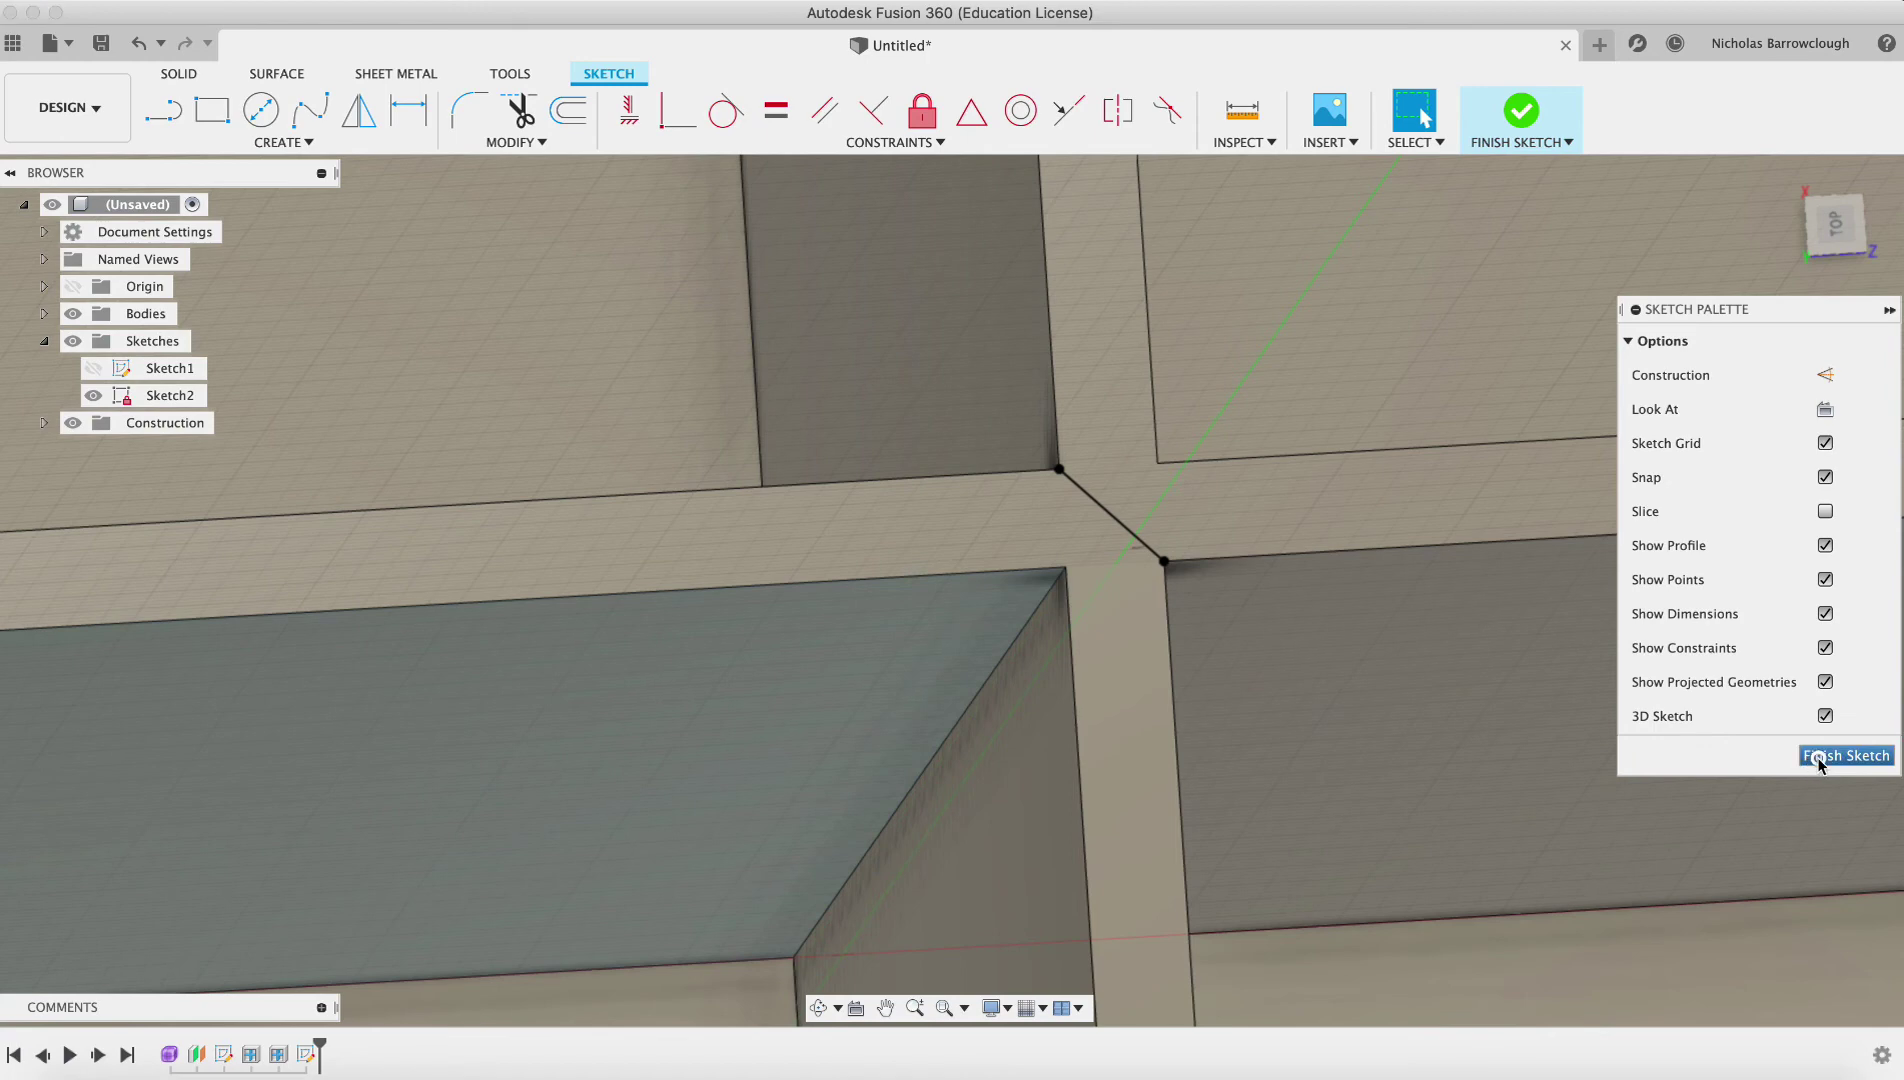
{"action": "left_click", "coordinate": [167, 398]}
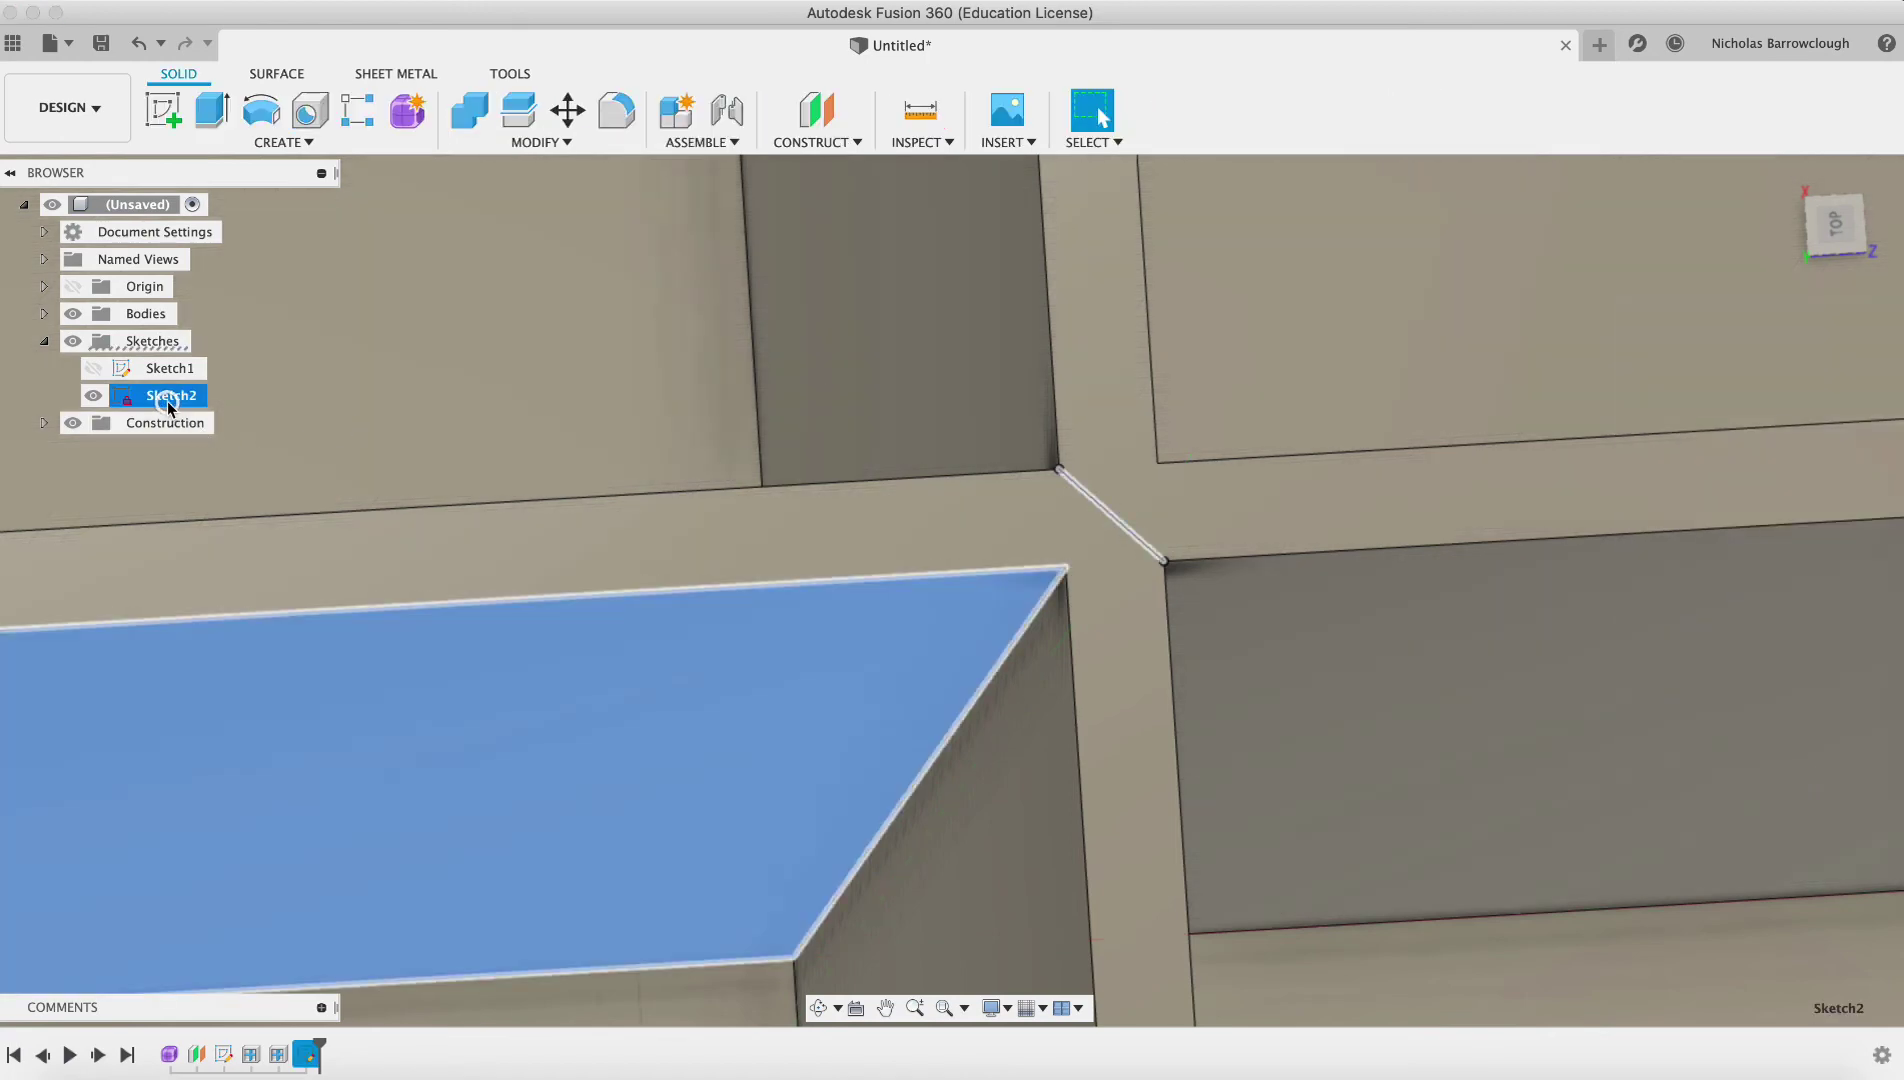
{"action": "right_click", "coordinate": [167, 400]}
{"action": "left_click", "coordinate": [218, 589]}
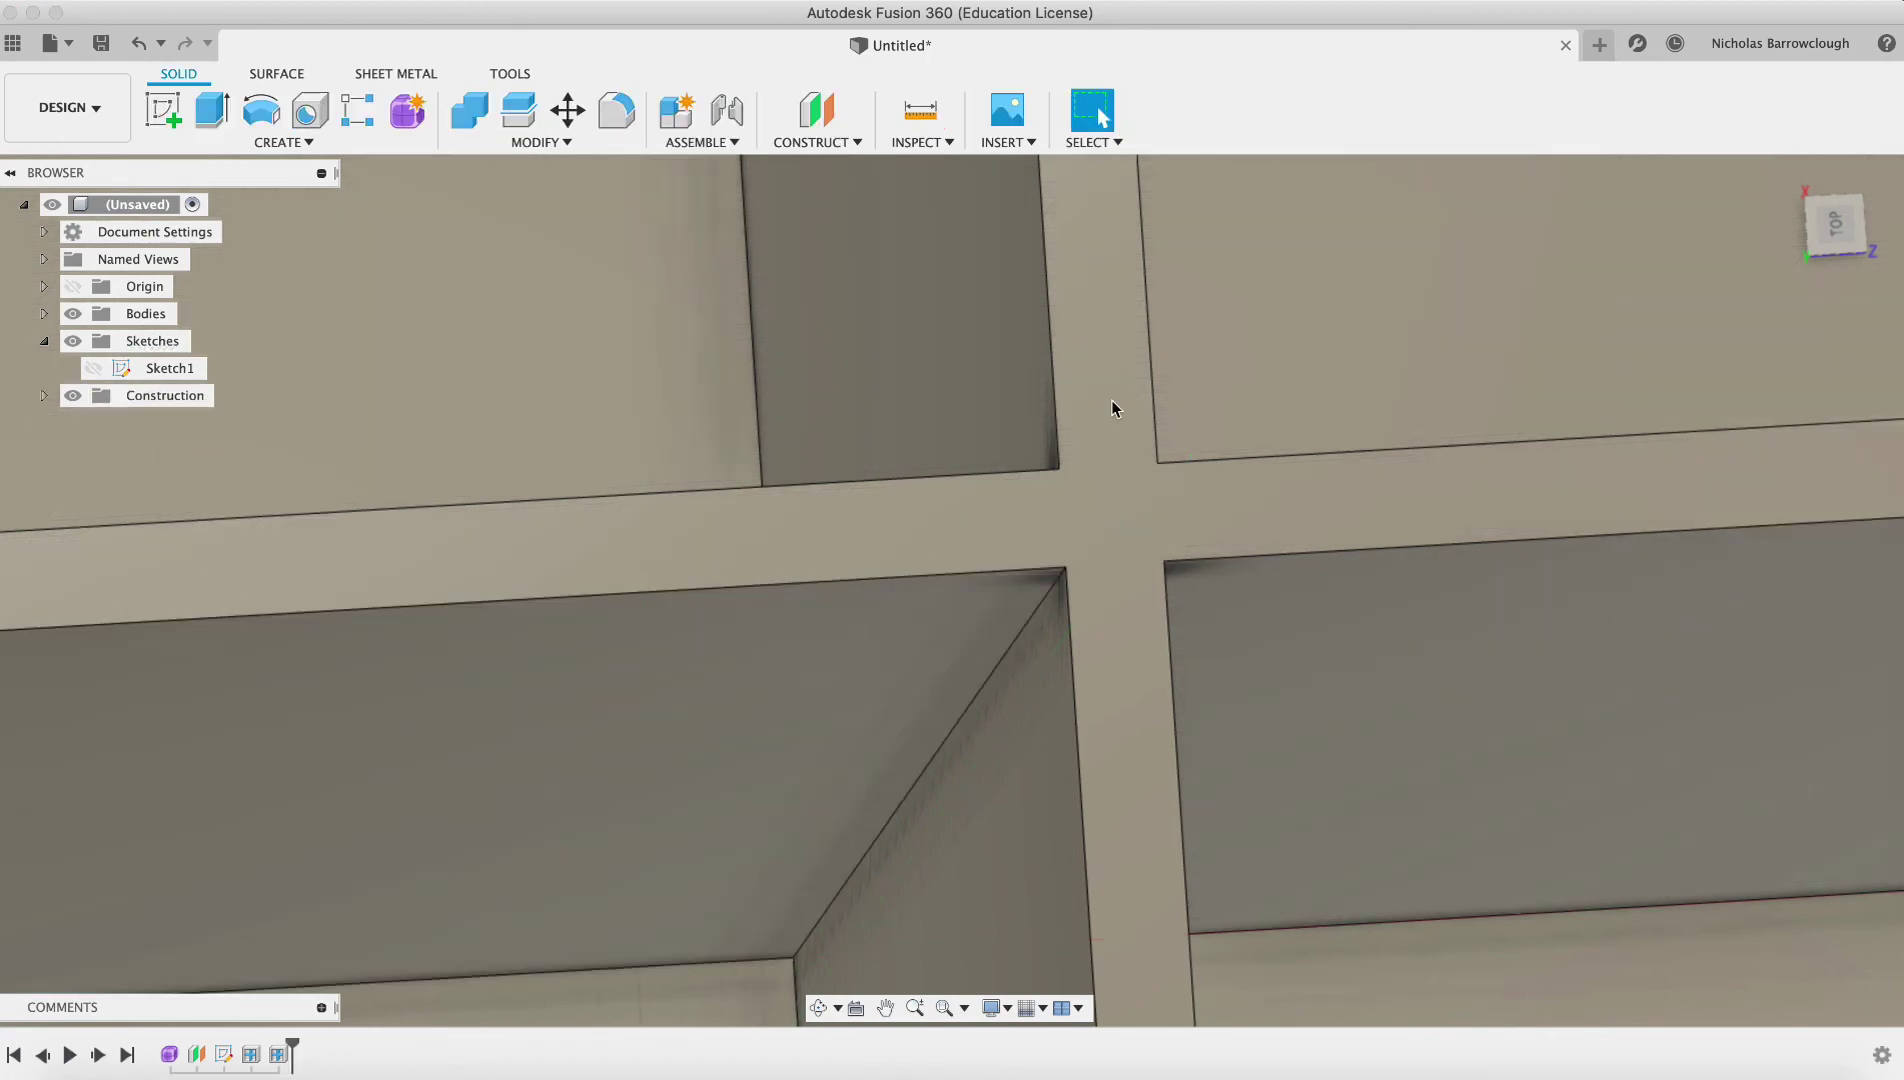
Step: Start a new sketch on the top face of the crossing webs and draw an 8 mm diameter circle centred on the origin
{"action": "left_click", "coordinate": [166, 114]}
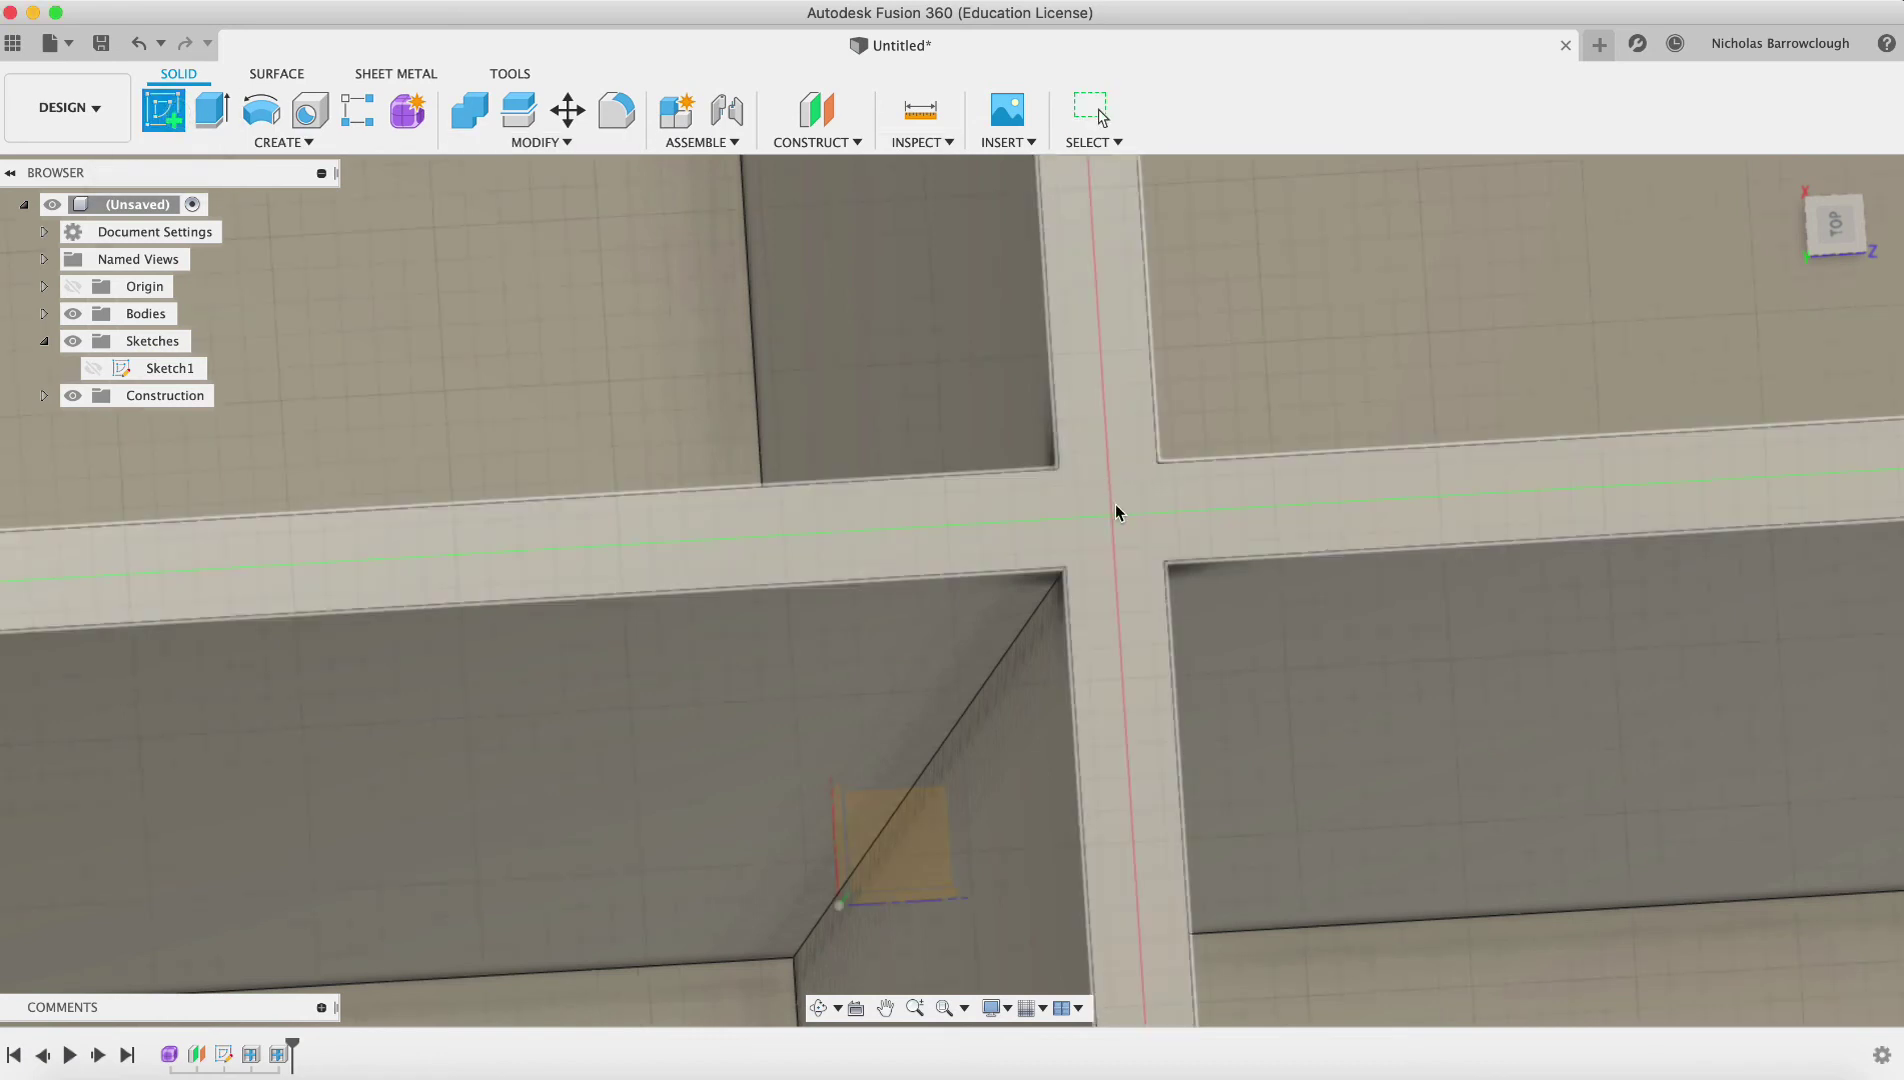
{"action": "left_click", "coordinate": [1116, 504]}
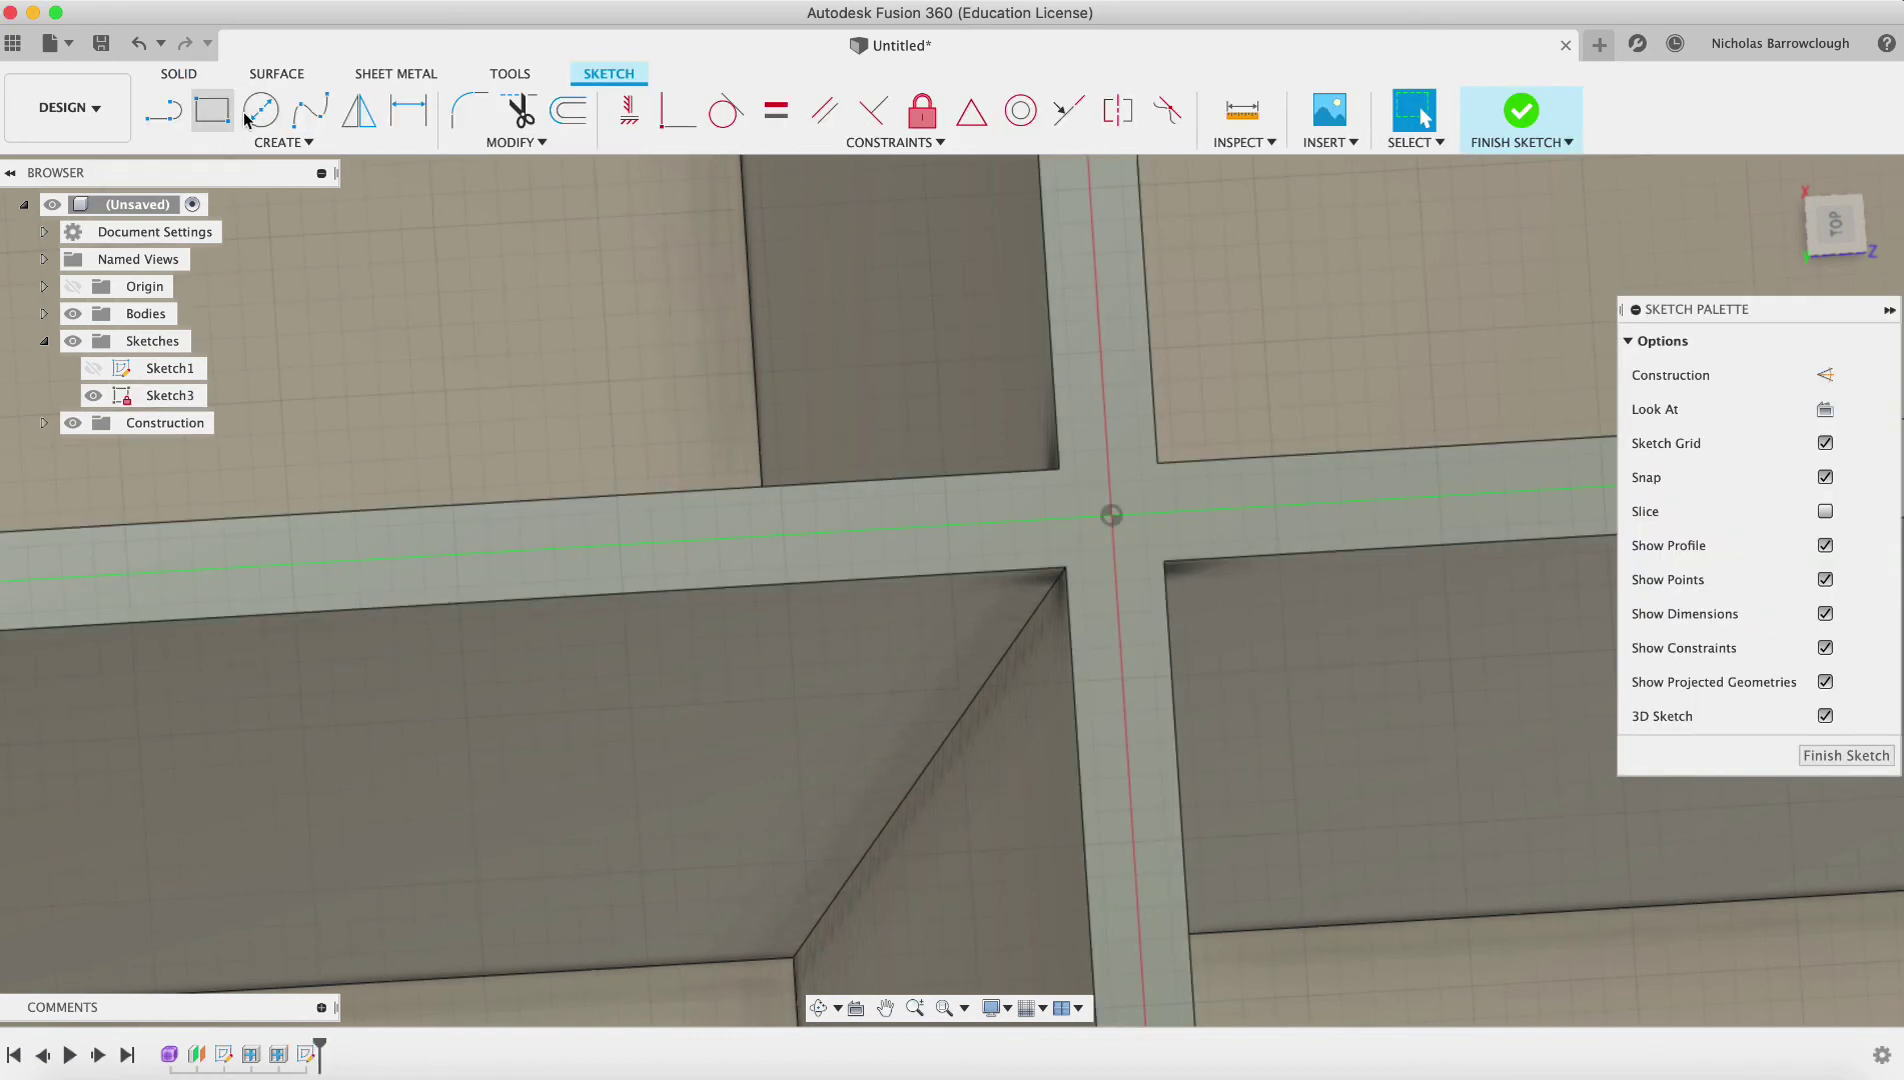
{"action": "left_click", "coordinate": [261, 110]}
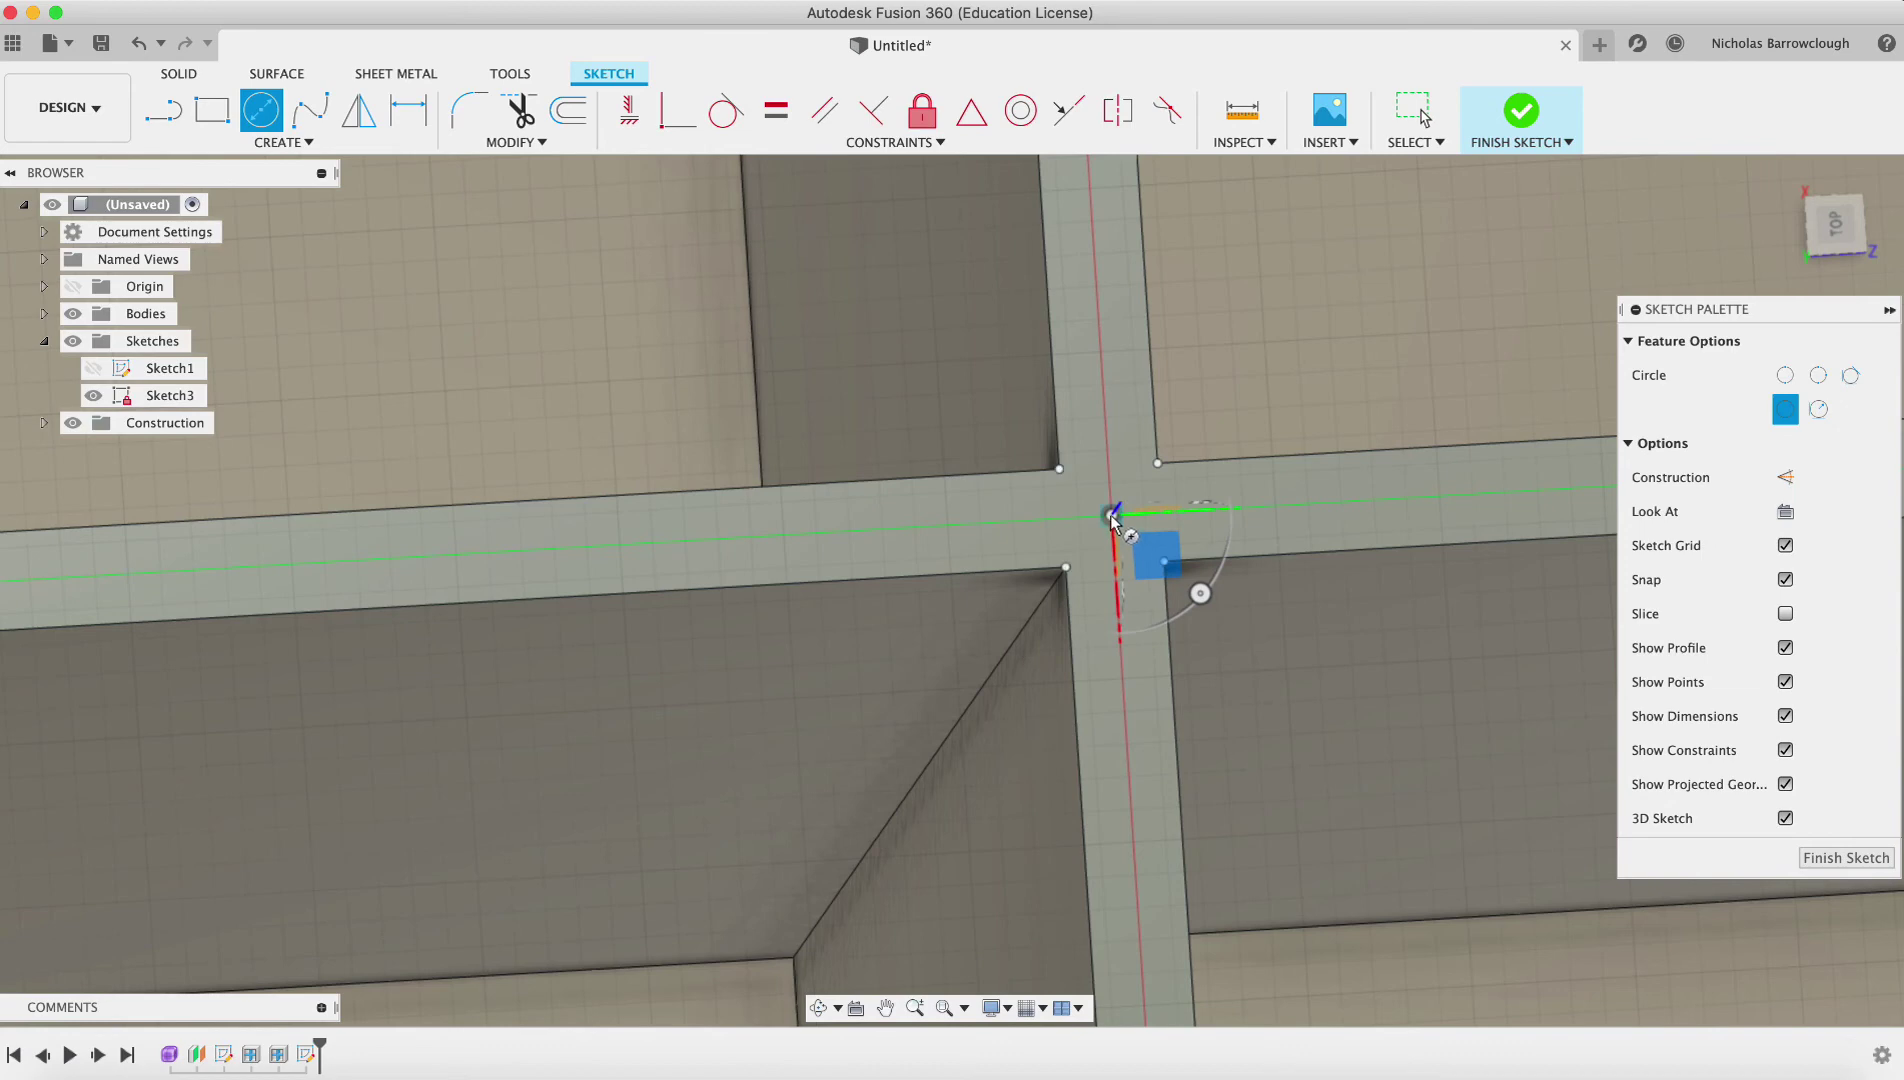
{"action": "left_click", "coordinate": [1111, 515]}
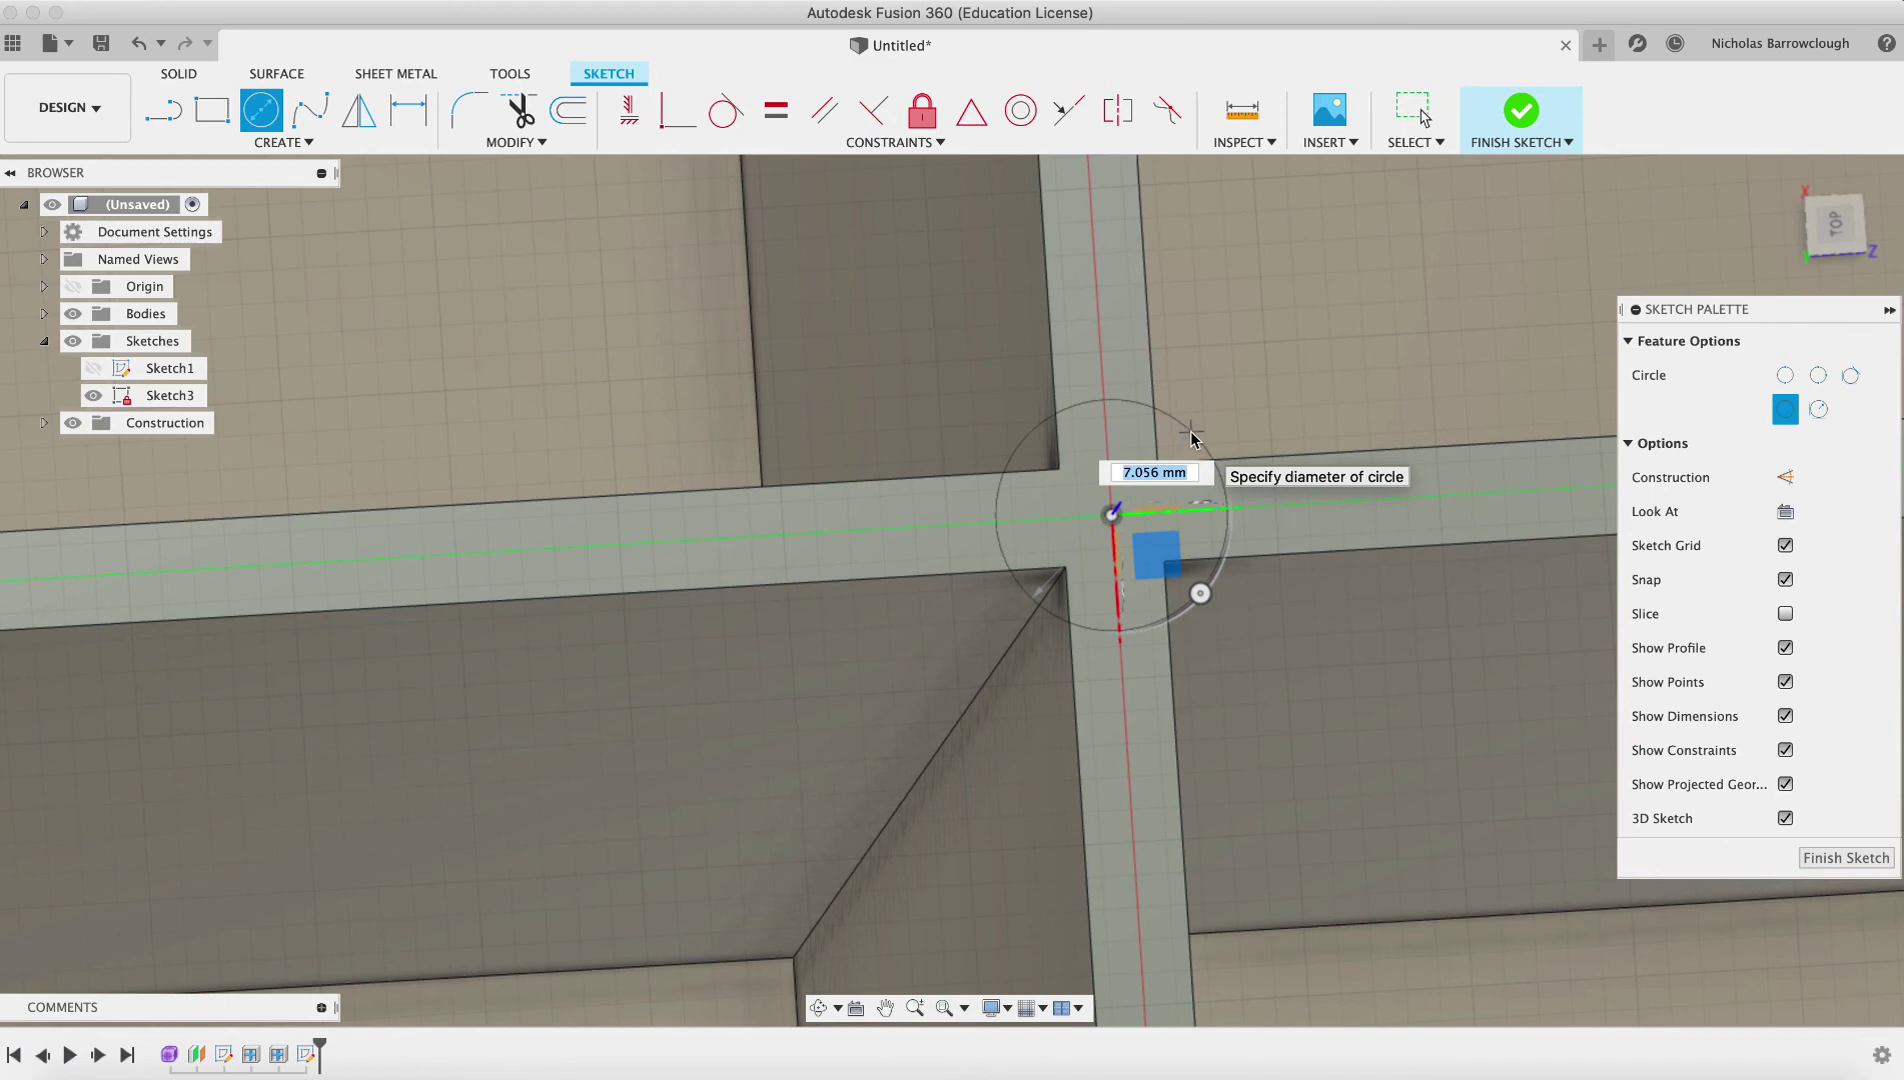
{"action": "type", "text": "8"}
{"action": "key", "text": "Return"}
{"action": "key", "text": "Escape"}
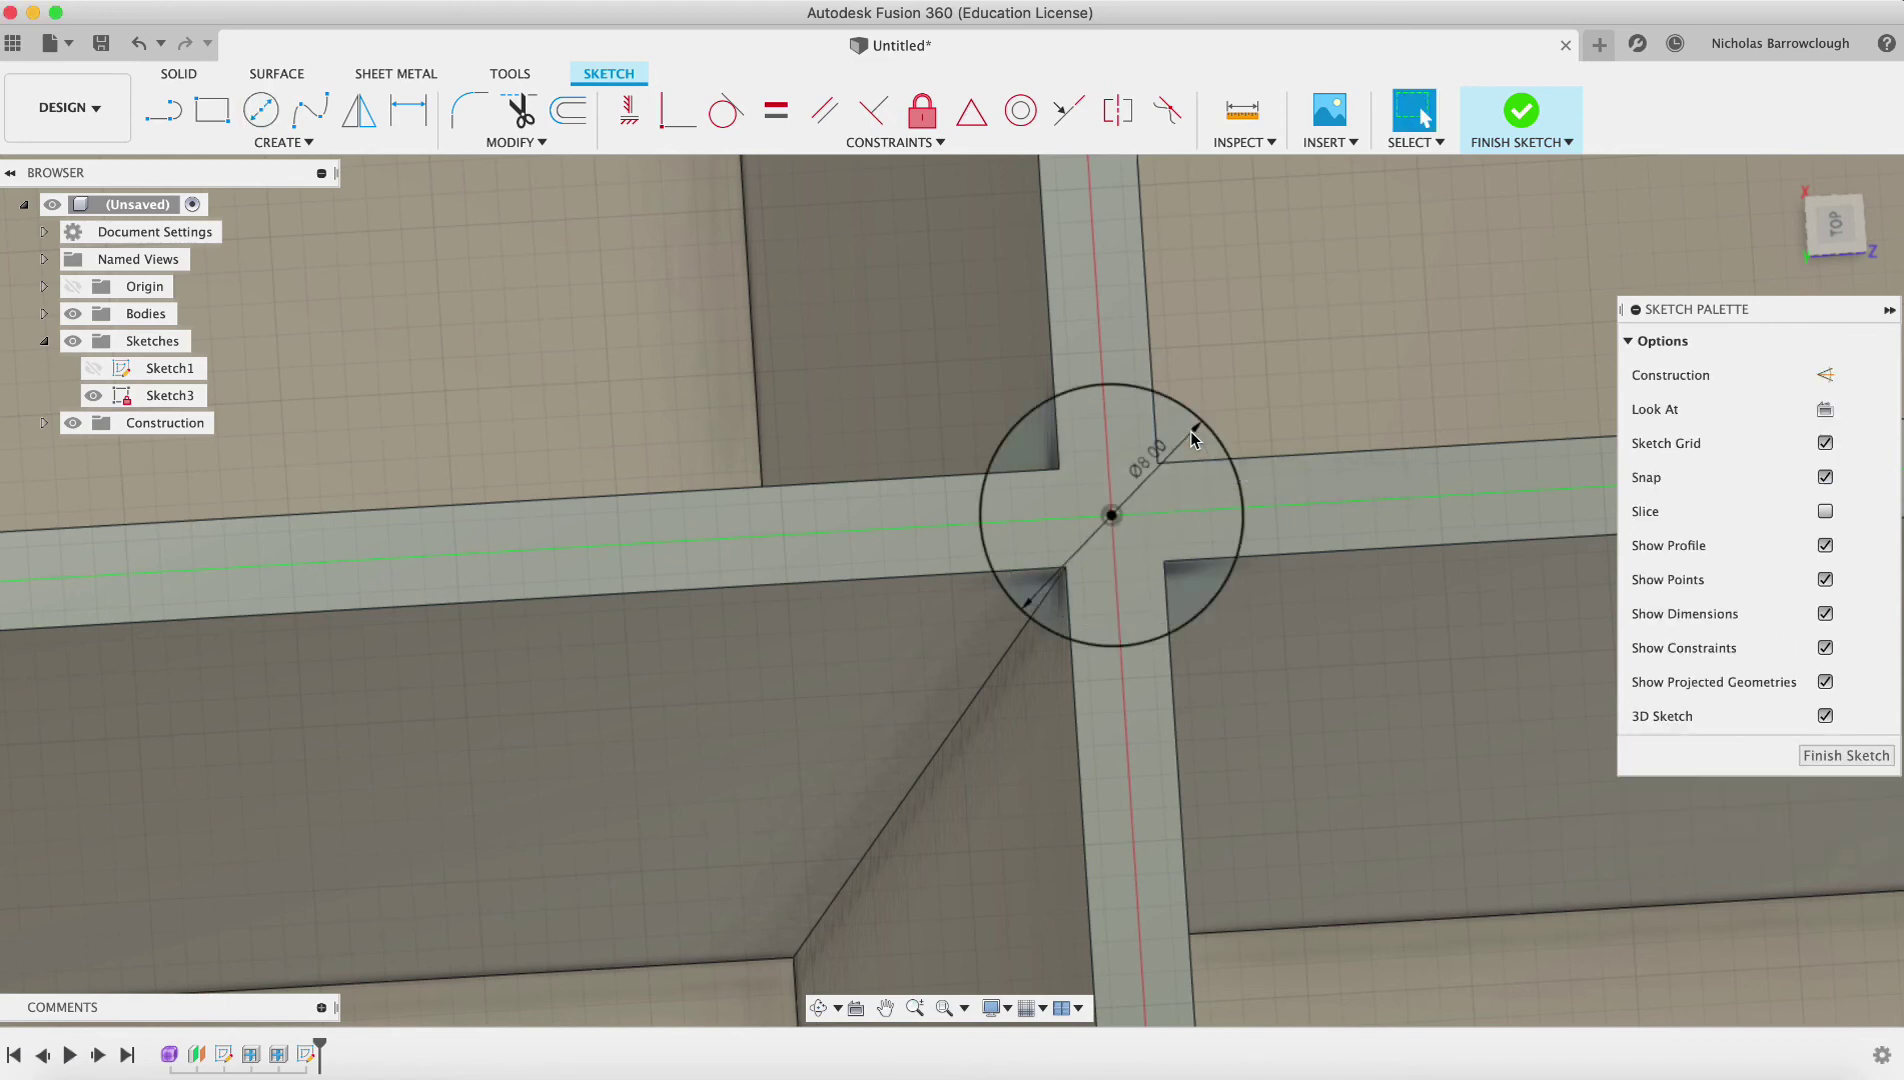
{"action": "left_click", "coordinate": [1165, 597]}
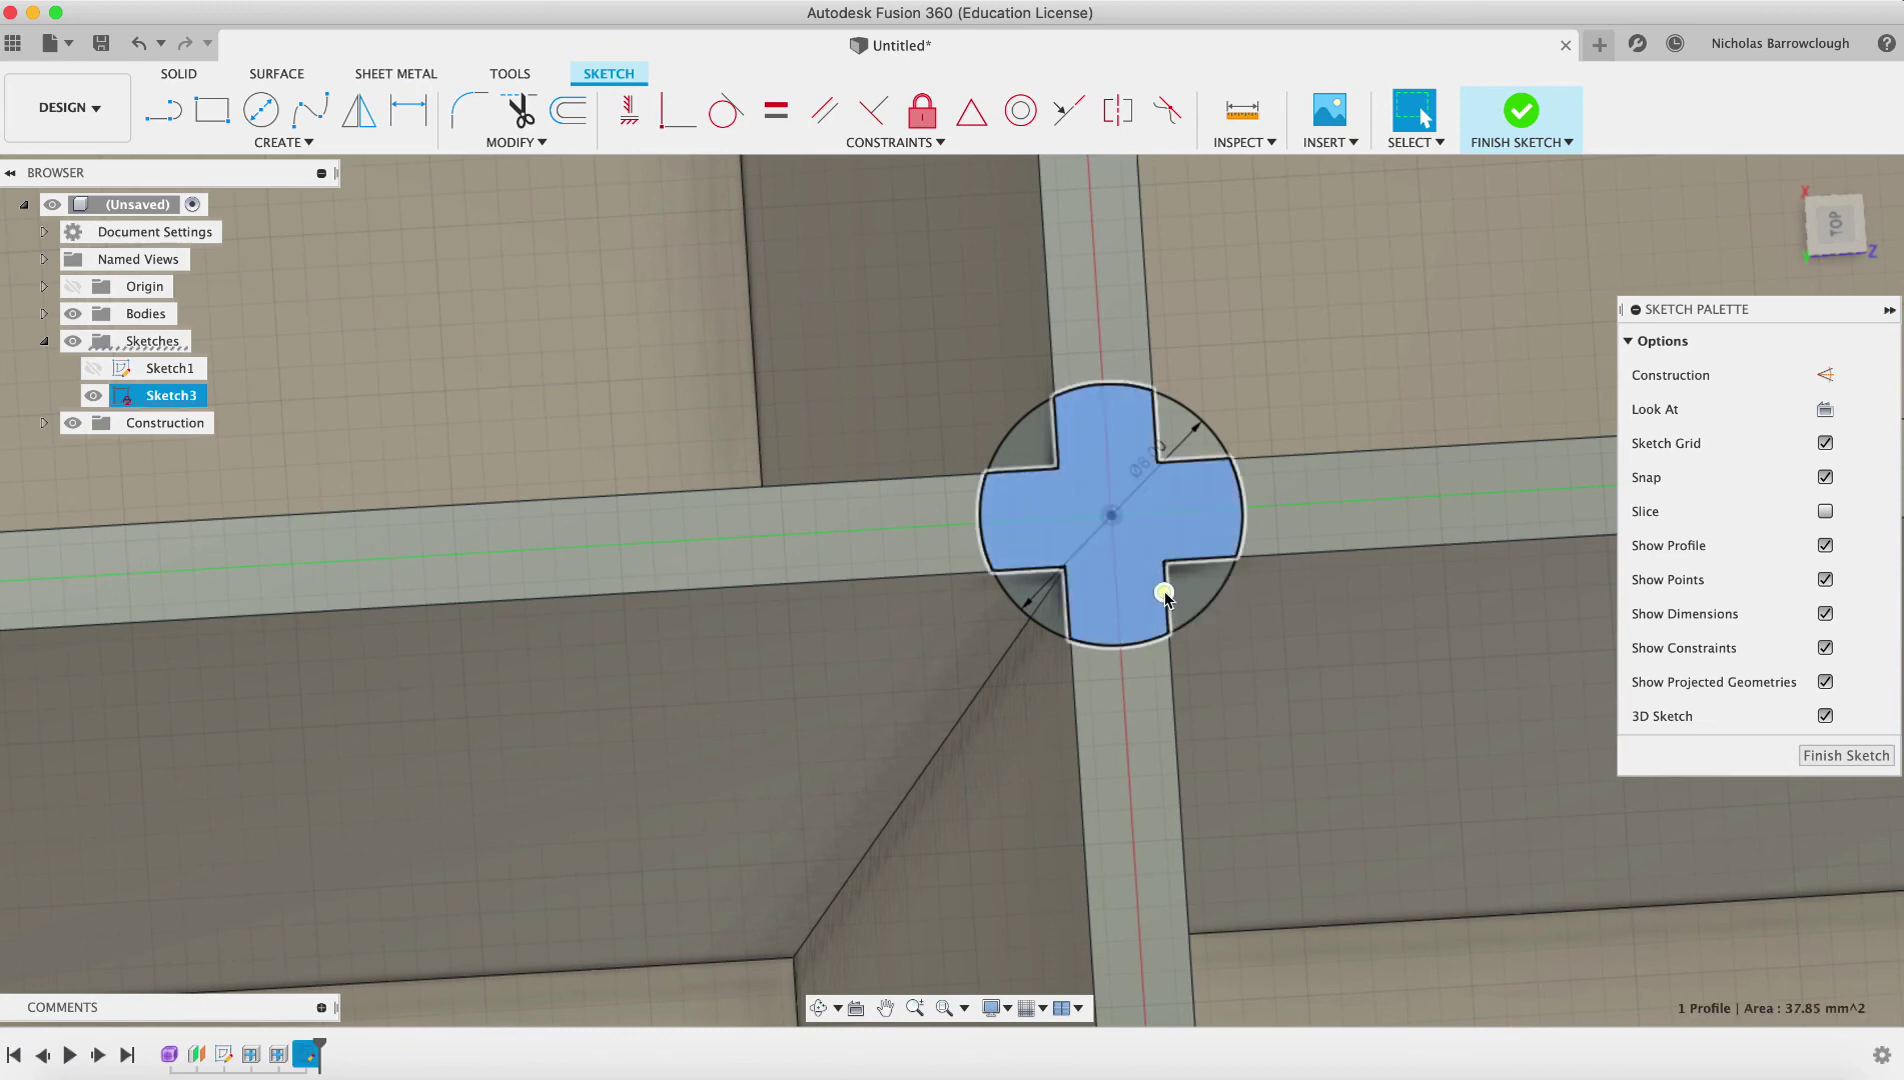
{"action": "right_click", "coordinate": [1165, 597]}
{"action": "key", "text": "Escape"}
{"action": "key", "text": "Escape"}
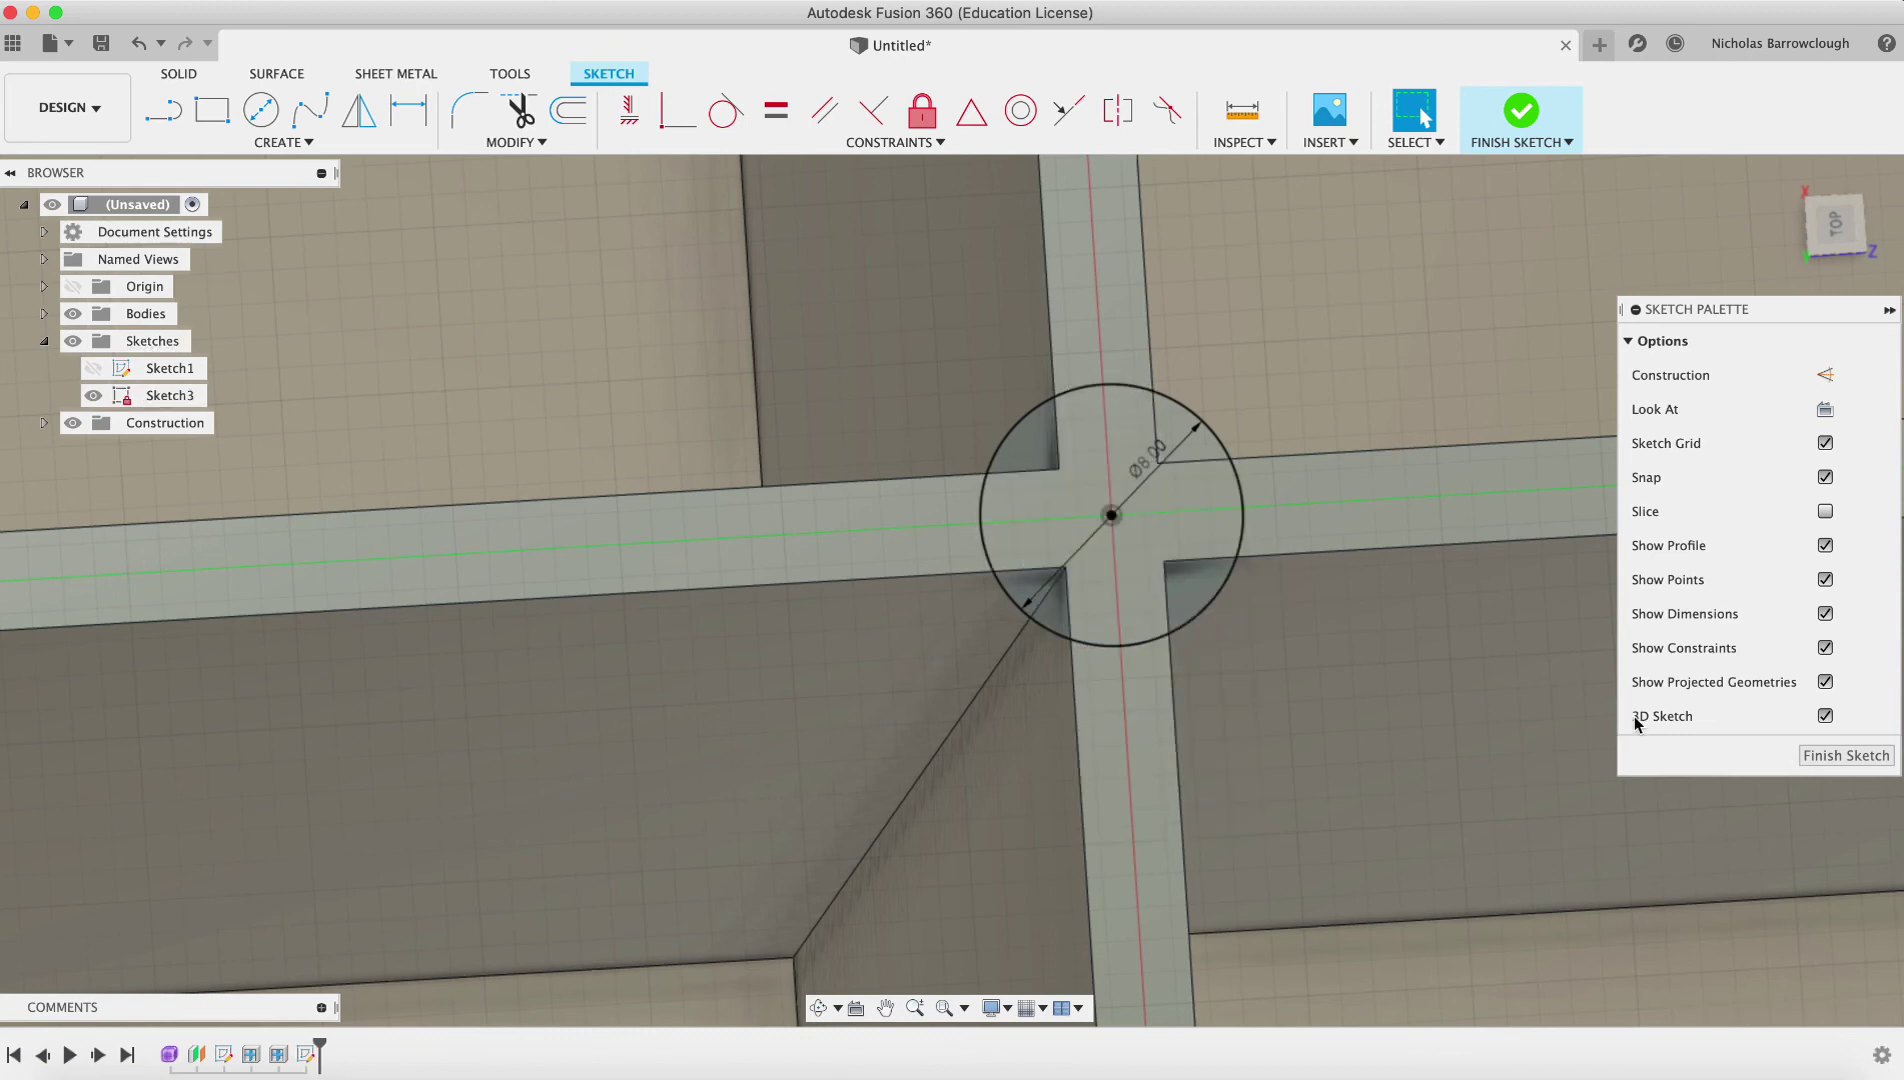
Step: Finish the sketch and extrude the four circle segments between the webs about 120.6 mm down to the bowl's floor, joined to the body
{"action": "left_click", "coordinate": [1845, 755]}
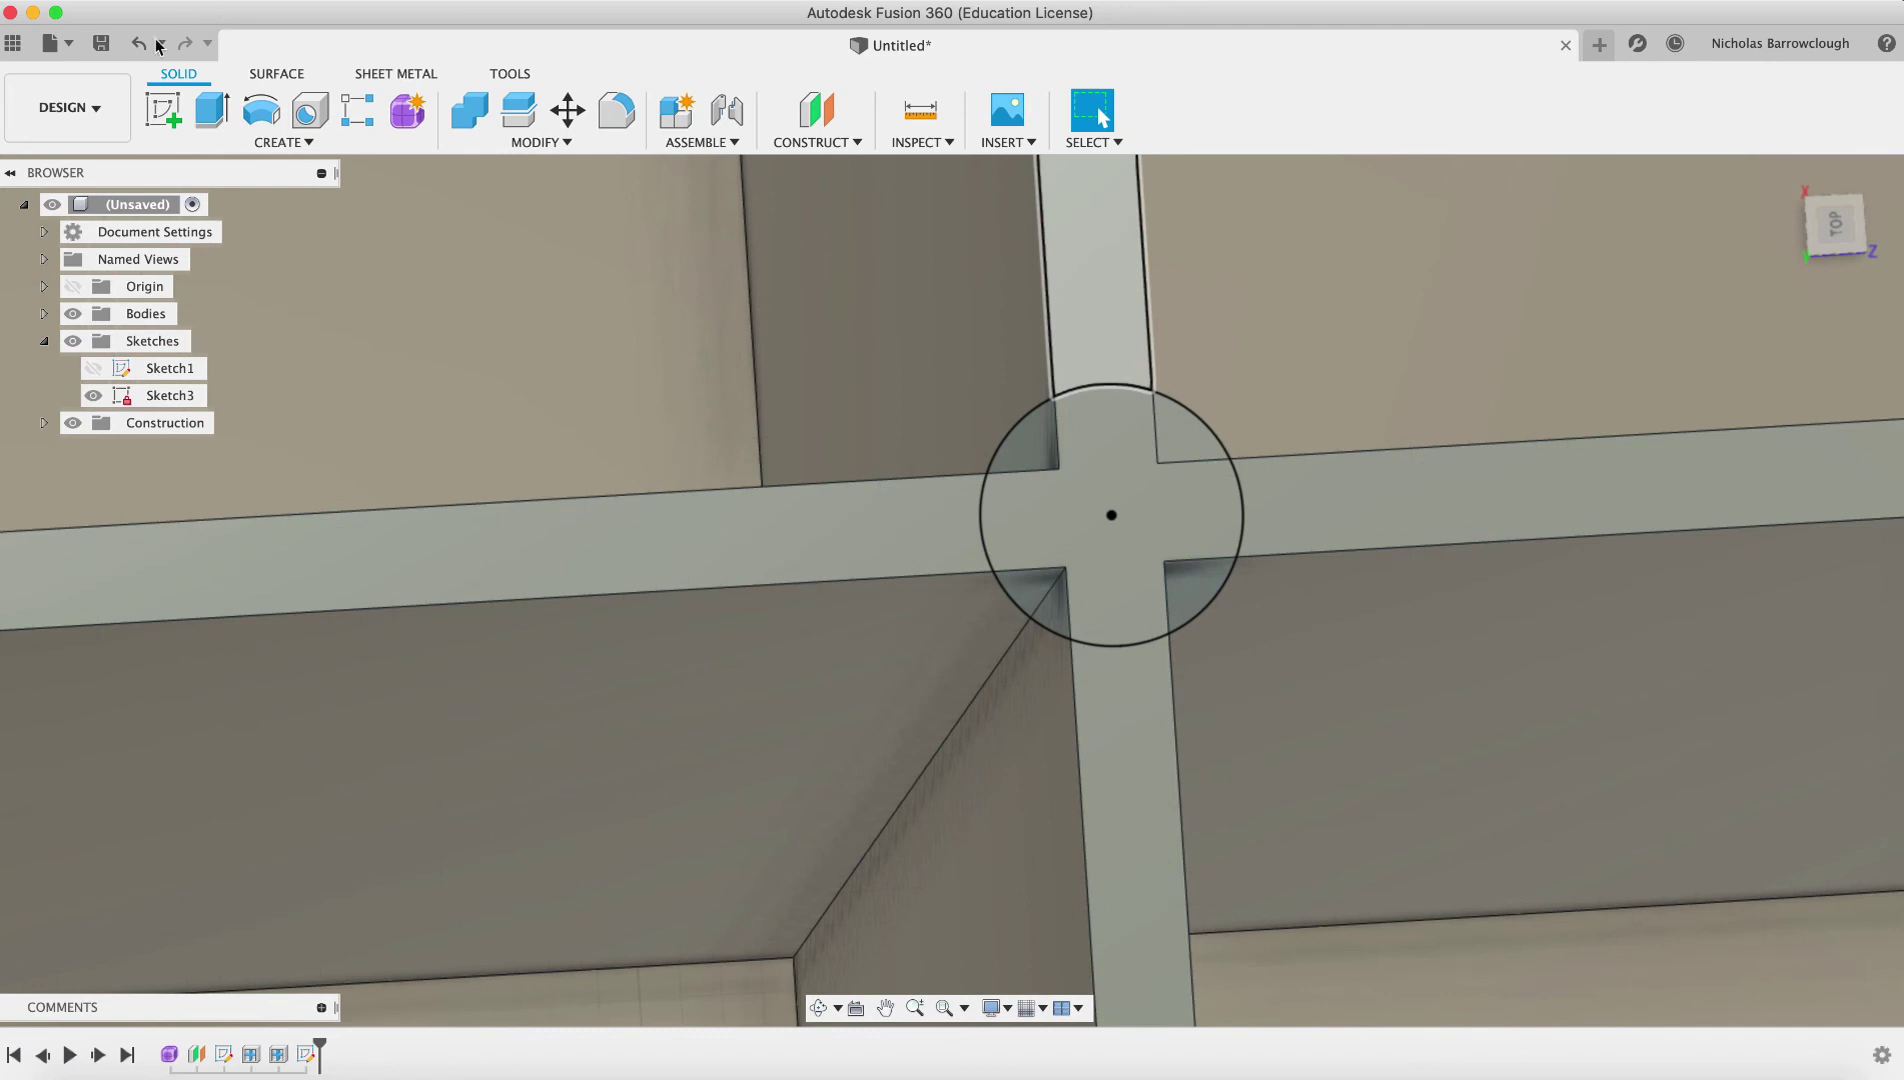
{"action": "left_click", "coordinate": [205, 116]}
{"action": "left_click", "coordinate": [1025, 440]}
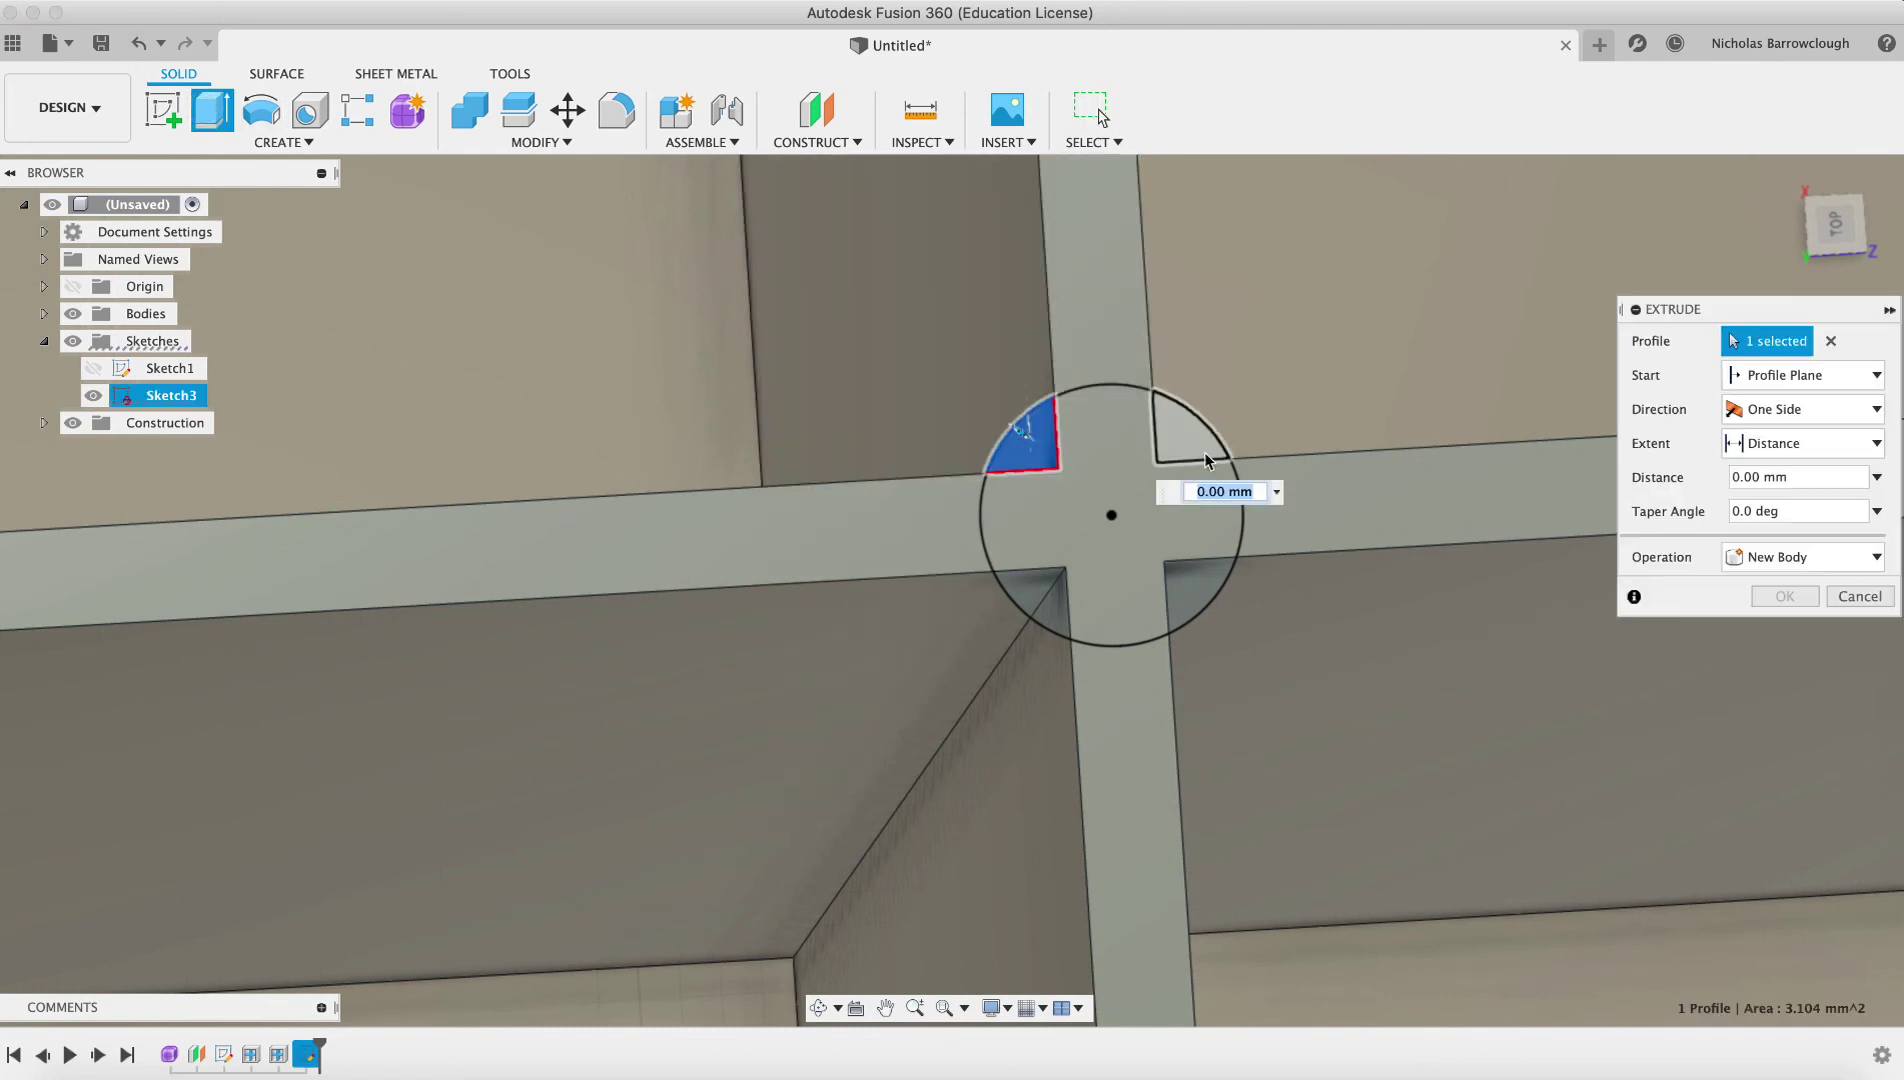
{"action": "left_click", "coordinate": [1197, 446]}
{"action": "left_click", "coordinate": [1200, 595]}
{"action": "left_click", "coordinate": [1032, 598]}
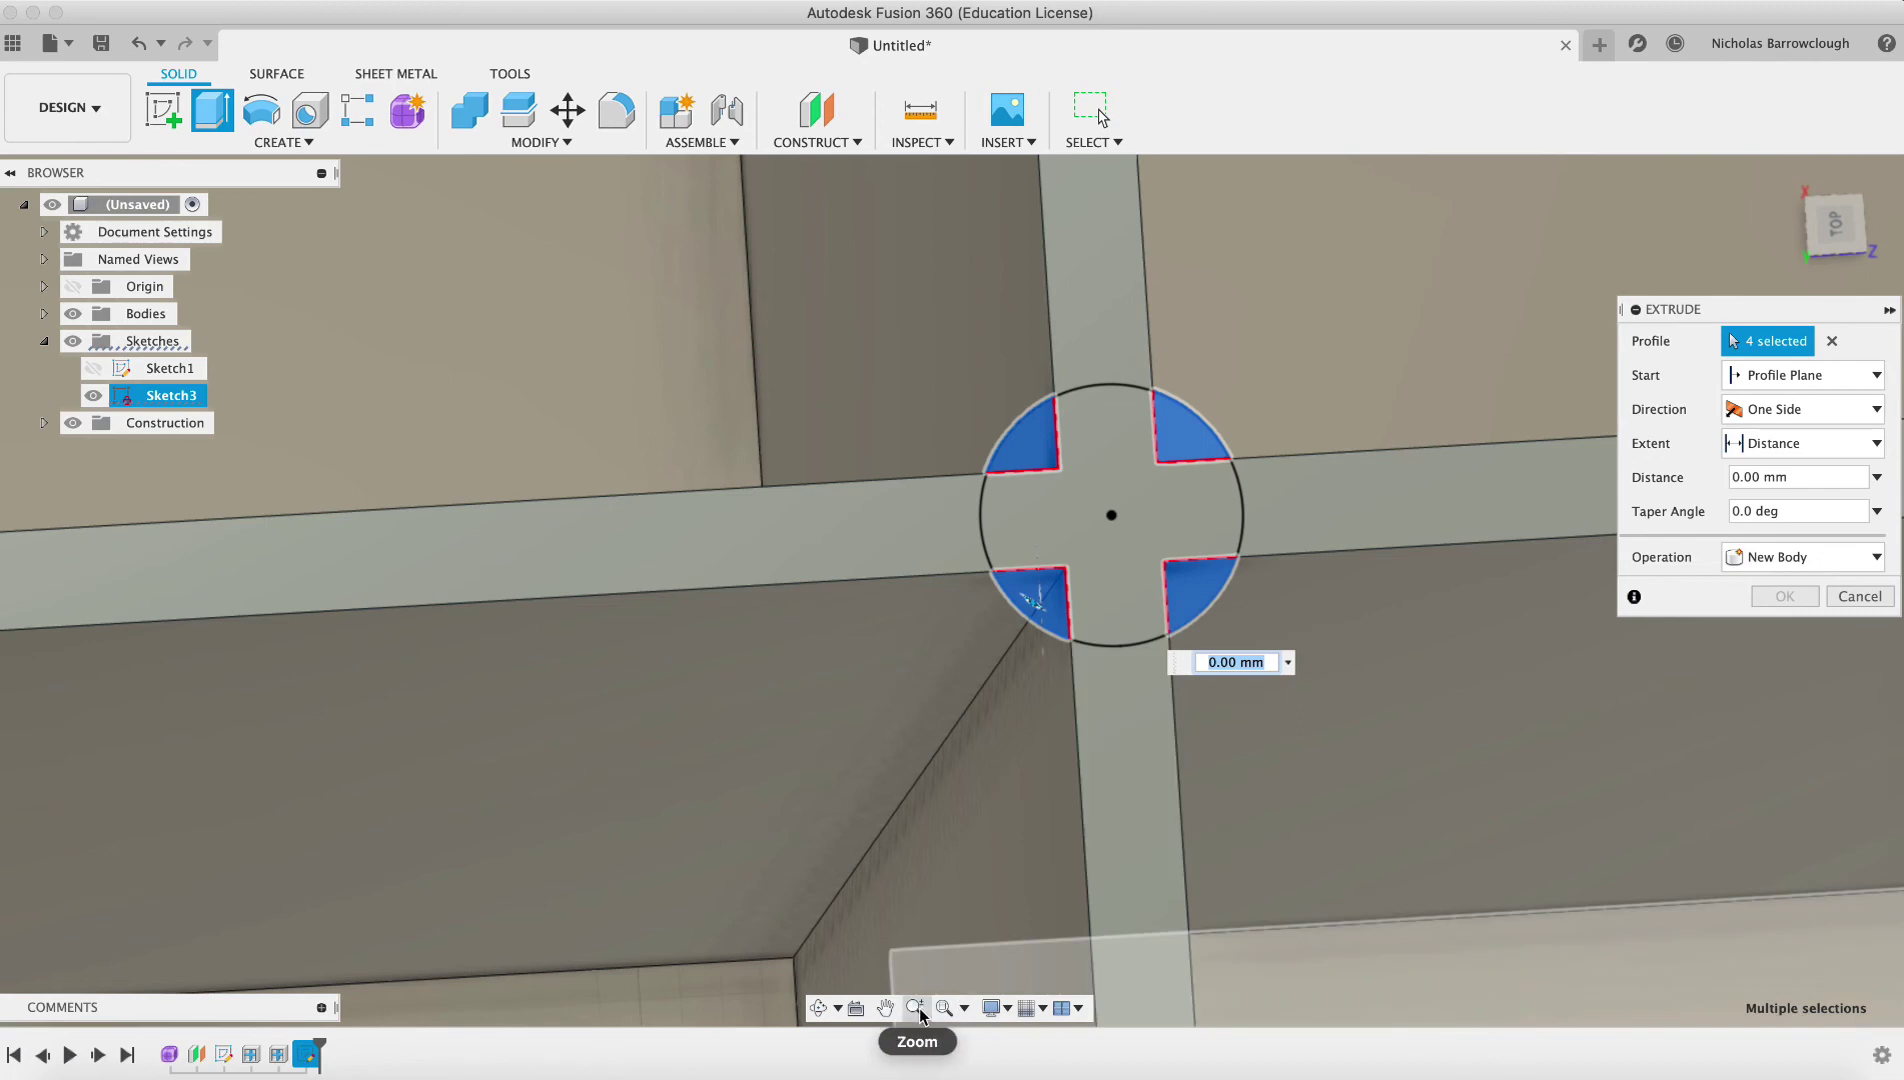
{"action": "left_click", "coordinate": [917, 1008]}
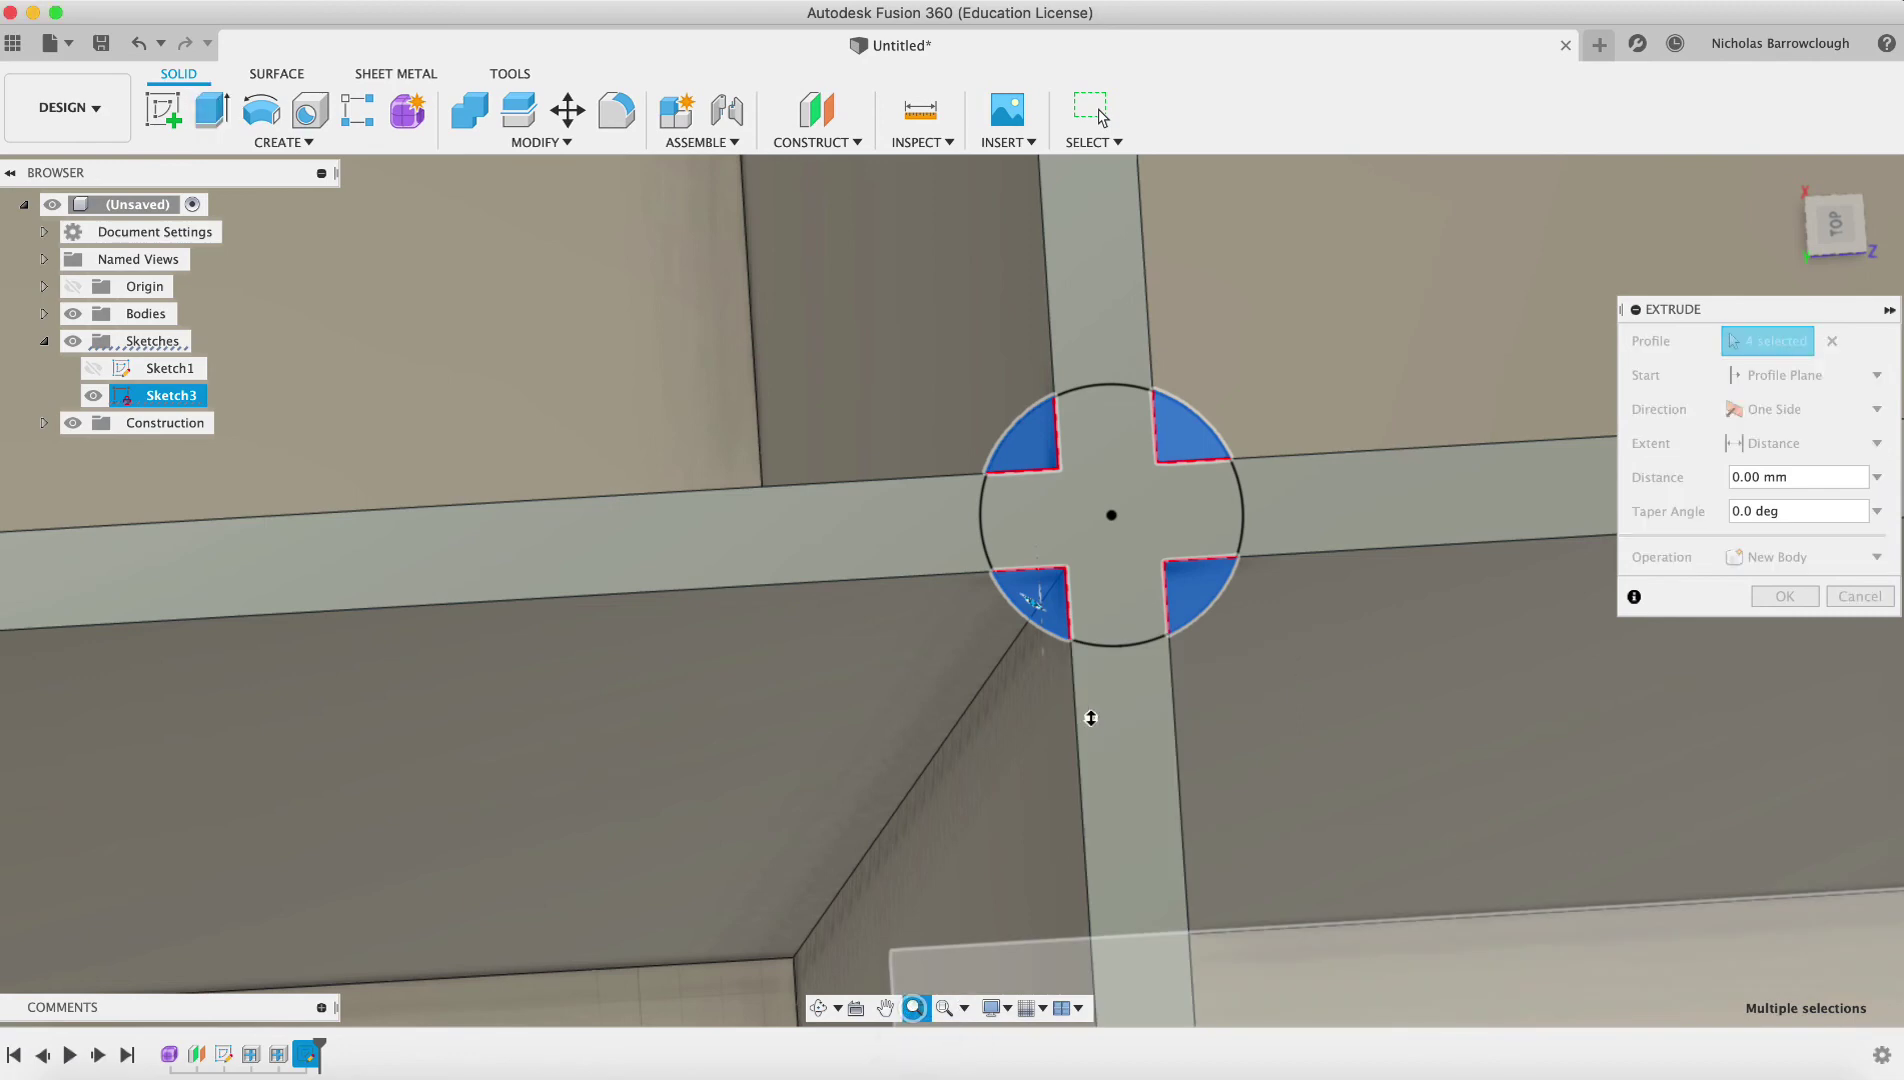
{"action": "left_click_drag", "start_coordinate": [1088, 714], "coordinate": [1088, 573]}
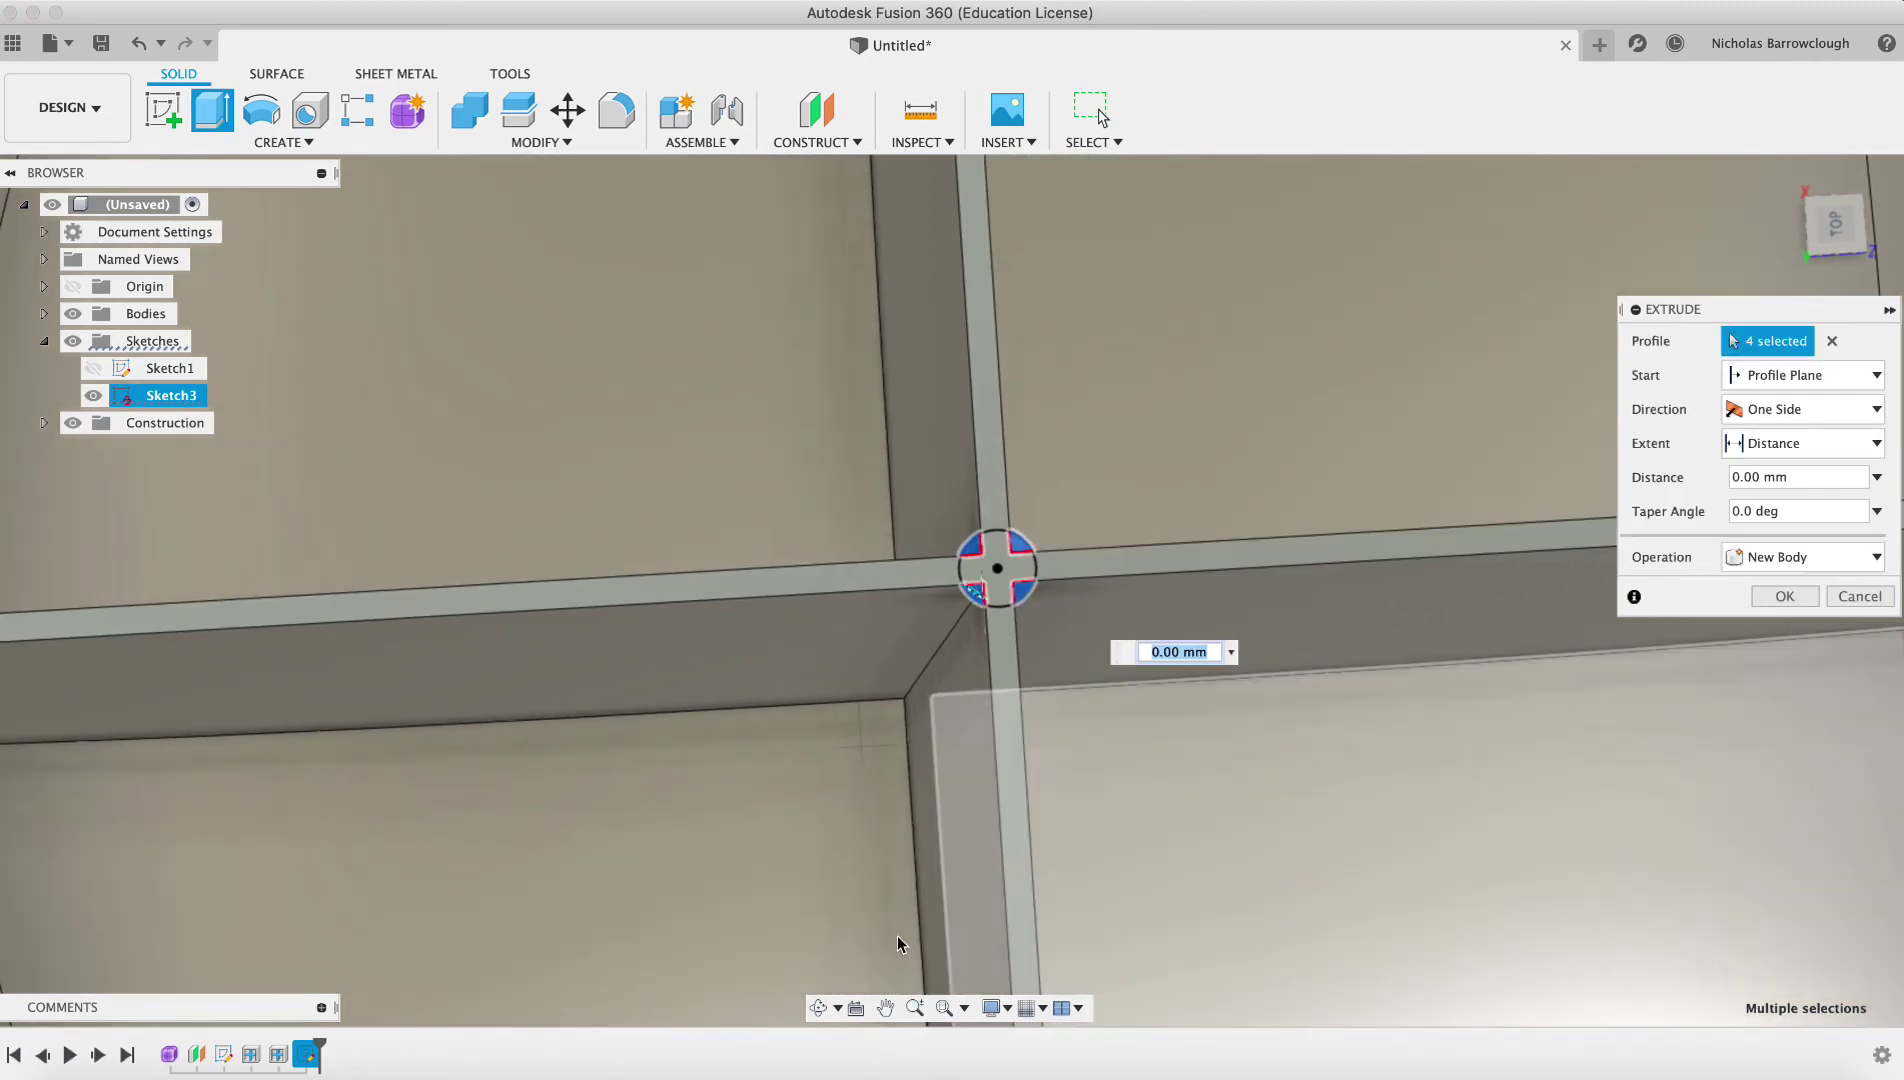
{"action": "left_click", "coordinate": [817, 1008]}
{"action": "left_click_drag", "start_coordinate": [1050, 688], "coordinate": [1131, 633]}
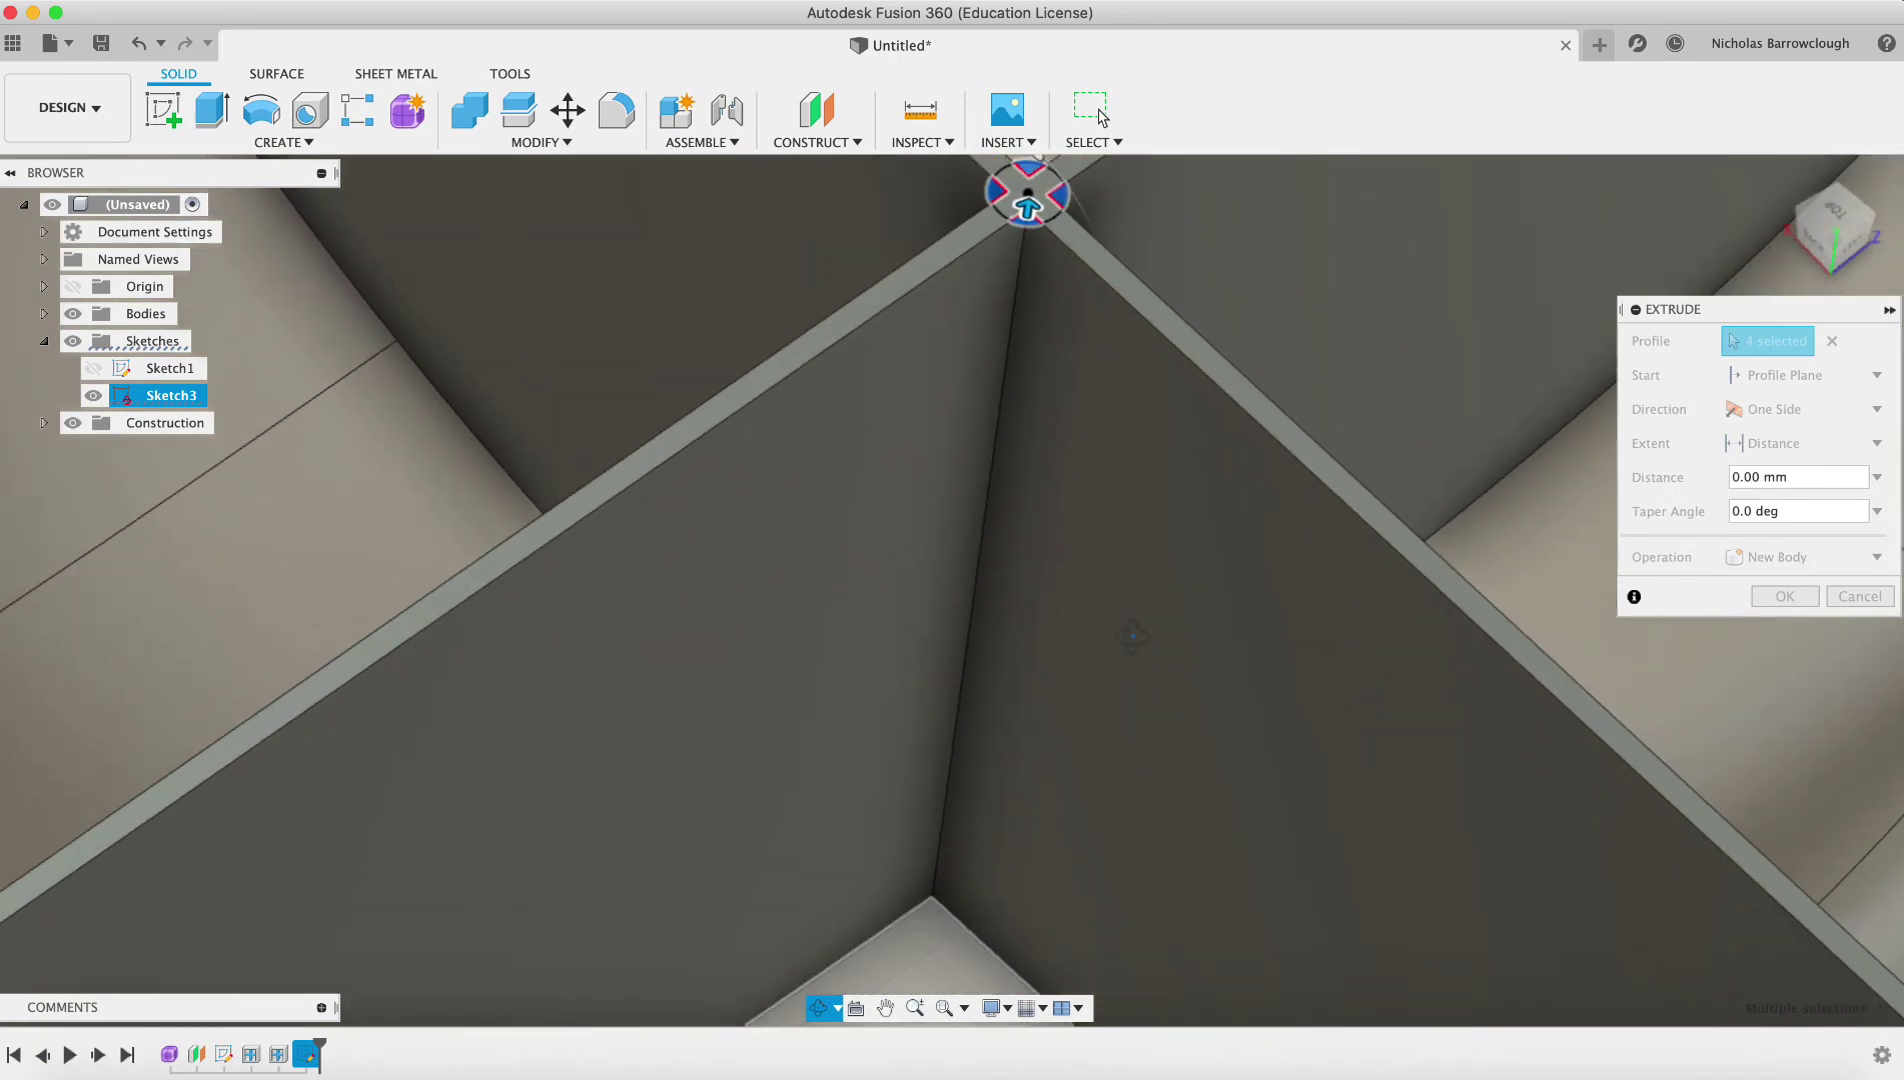
{"action": "key", "text": "Escape"}
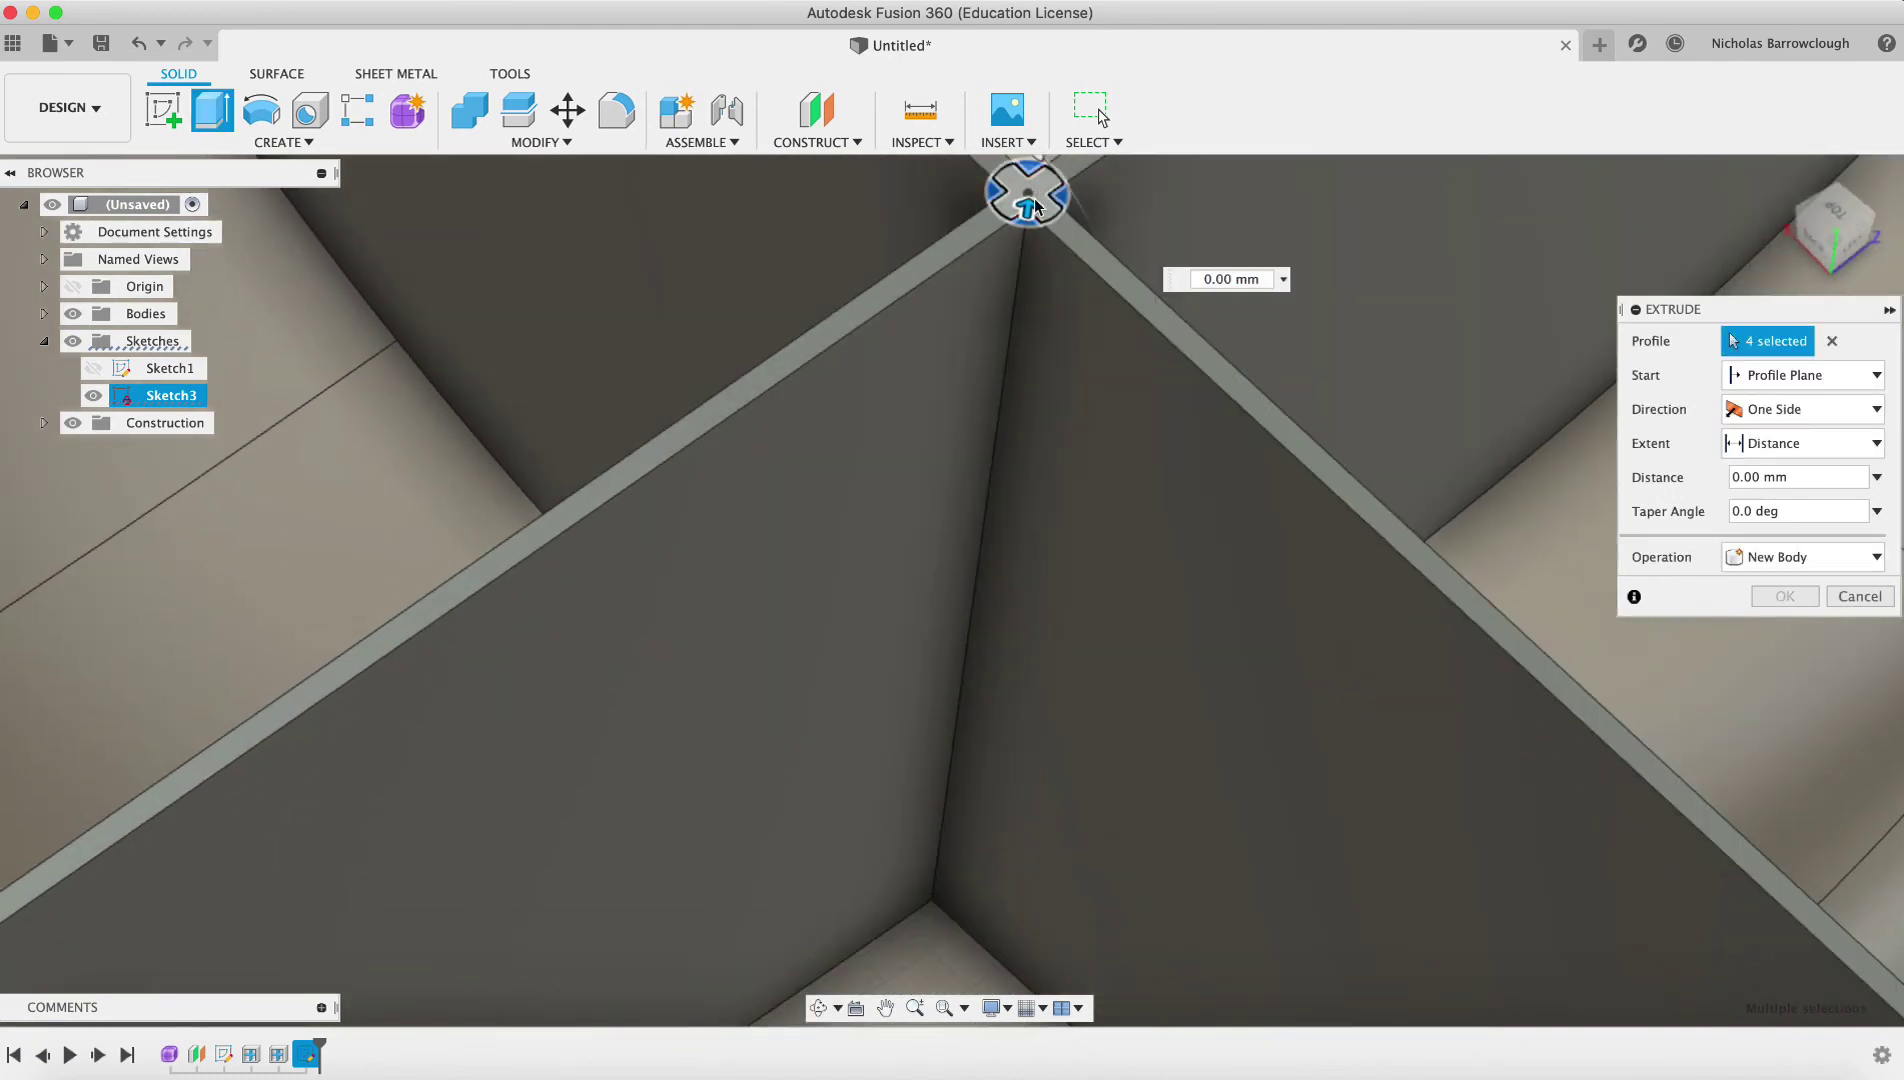
{"action": "left_click_drag", "start_coordinate": [1027, 208], "coordinate": [990, 480]}
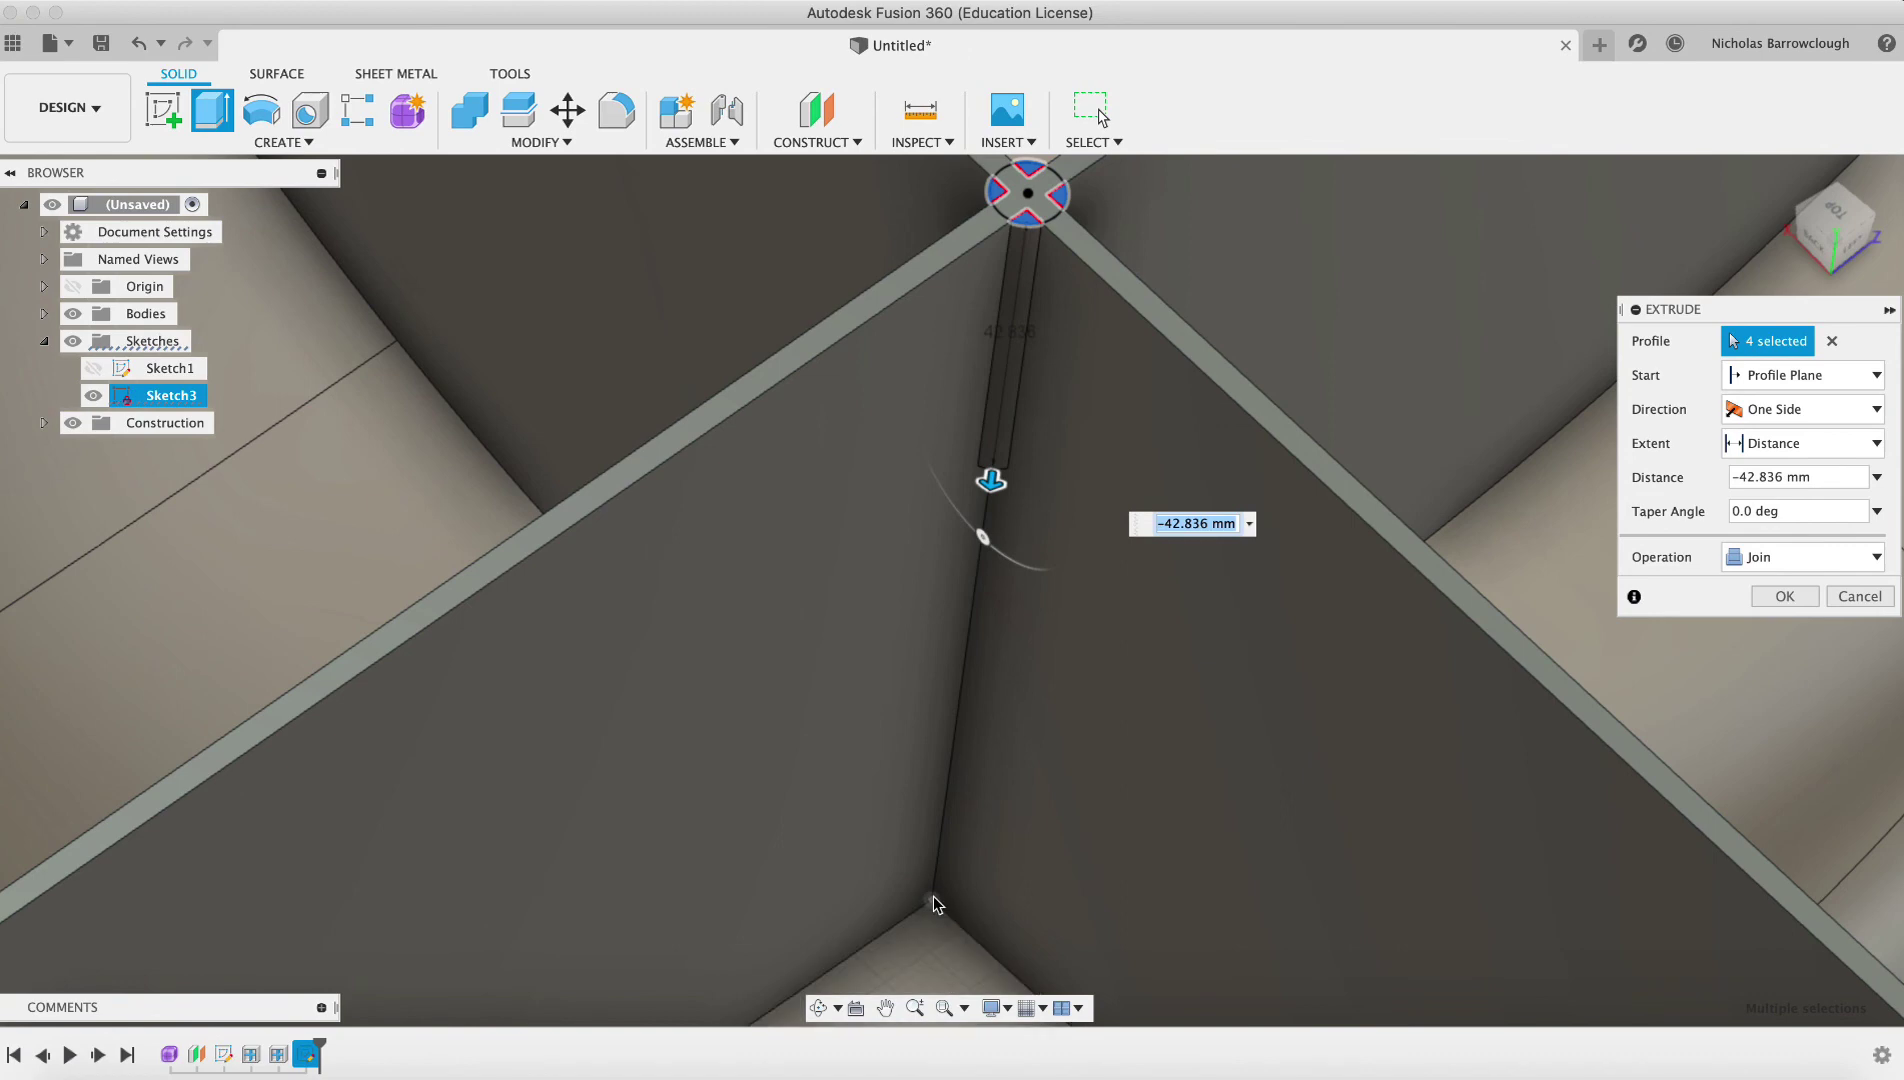
{"action": "left_click_drag", "start_coordinate": [933, 901], "coordinate": [931, 922]}
{"action": "left_click", "coordinate": [1747, 566]}
{"action": "left_click", "coordinate": [1760, 591]}
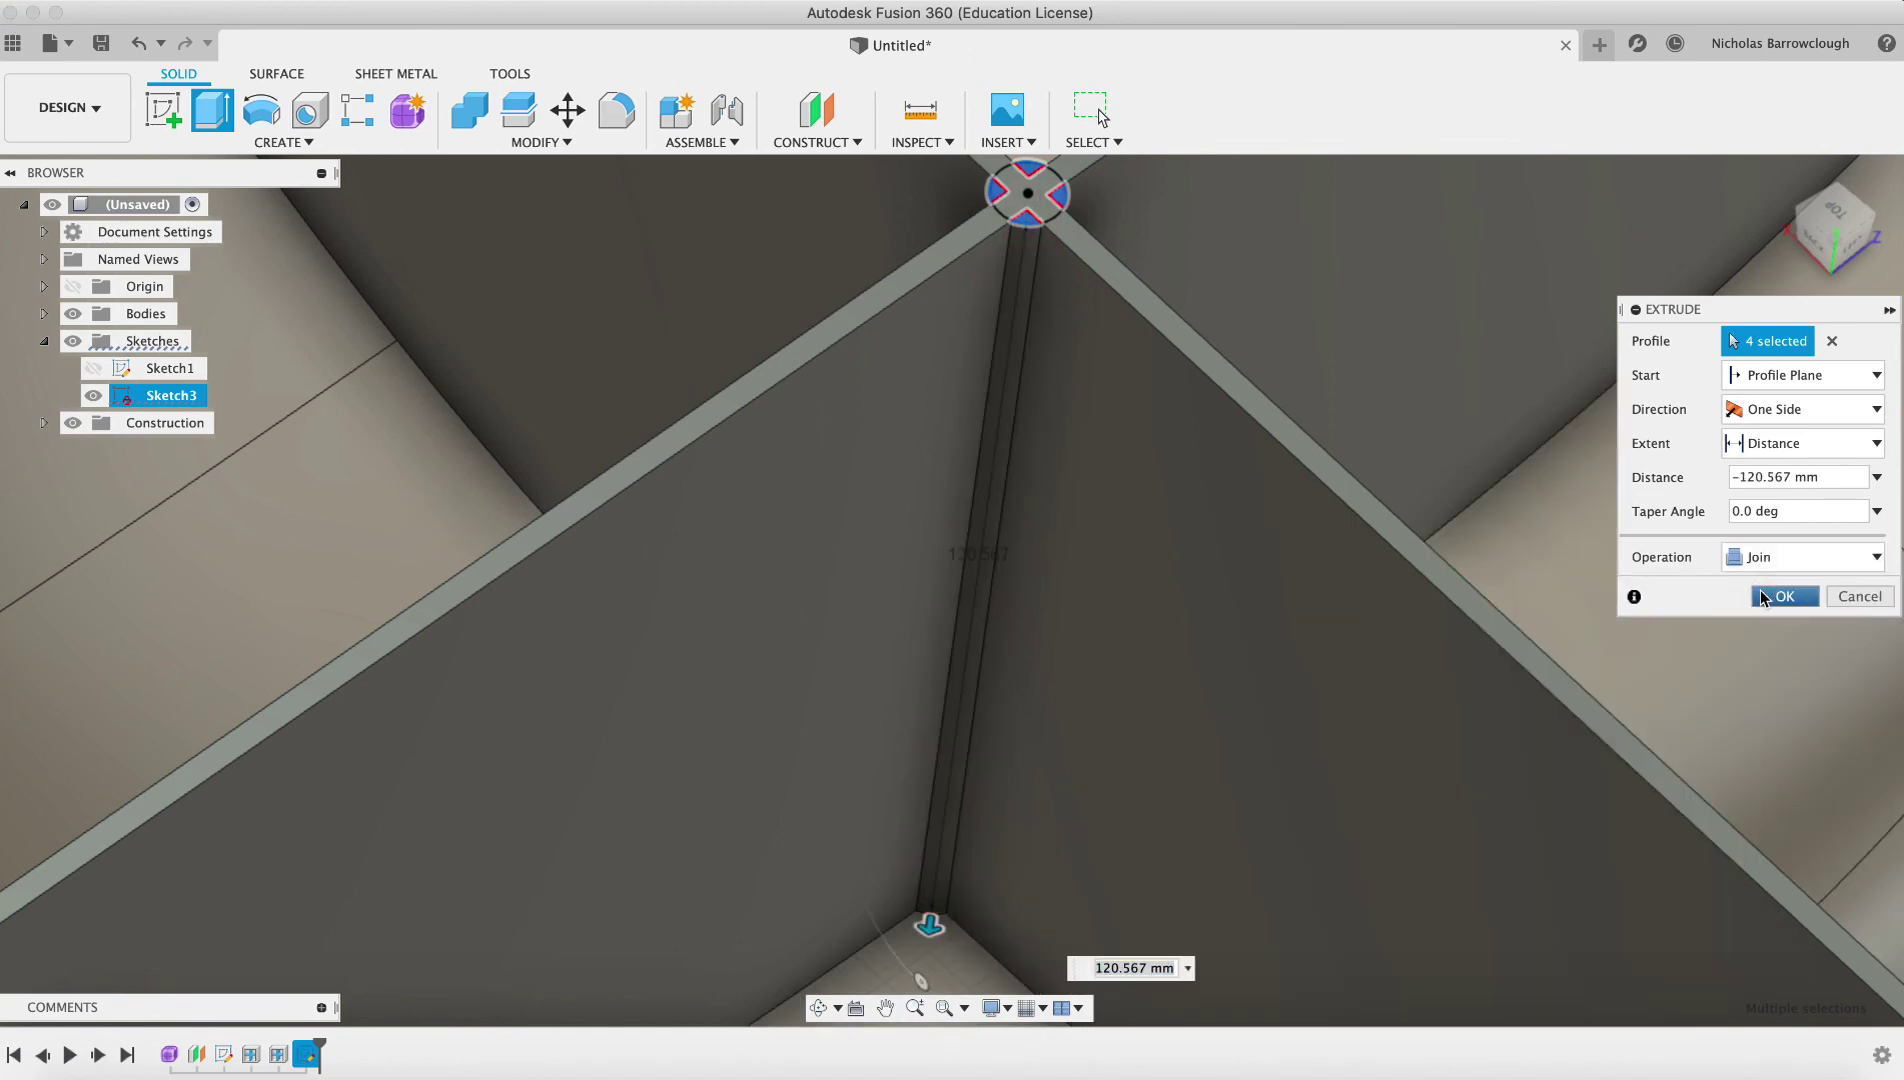
{"action": "left_click", "coordinate": [1788, 596]}
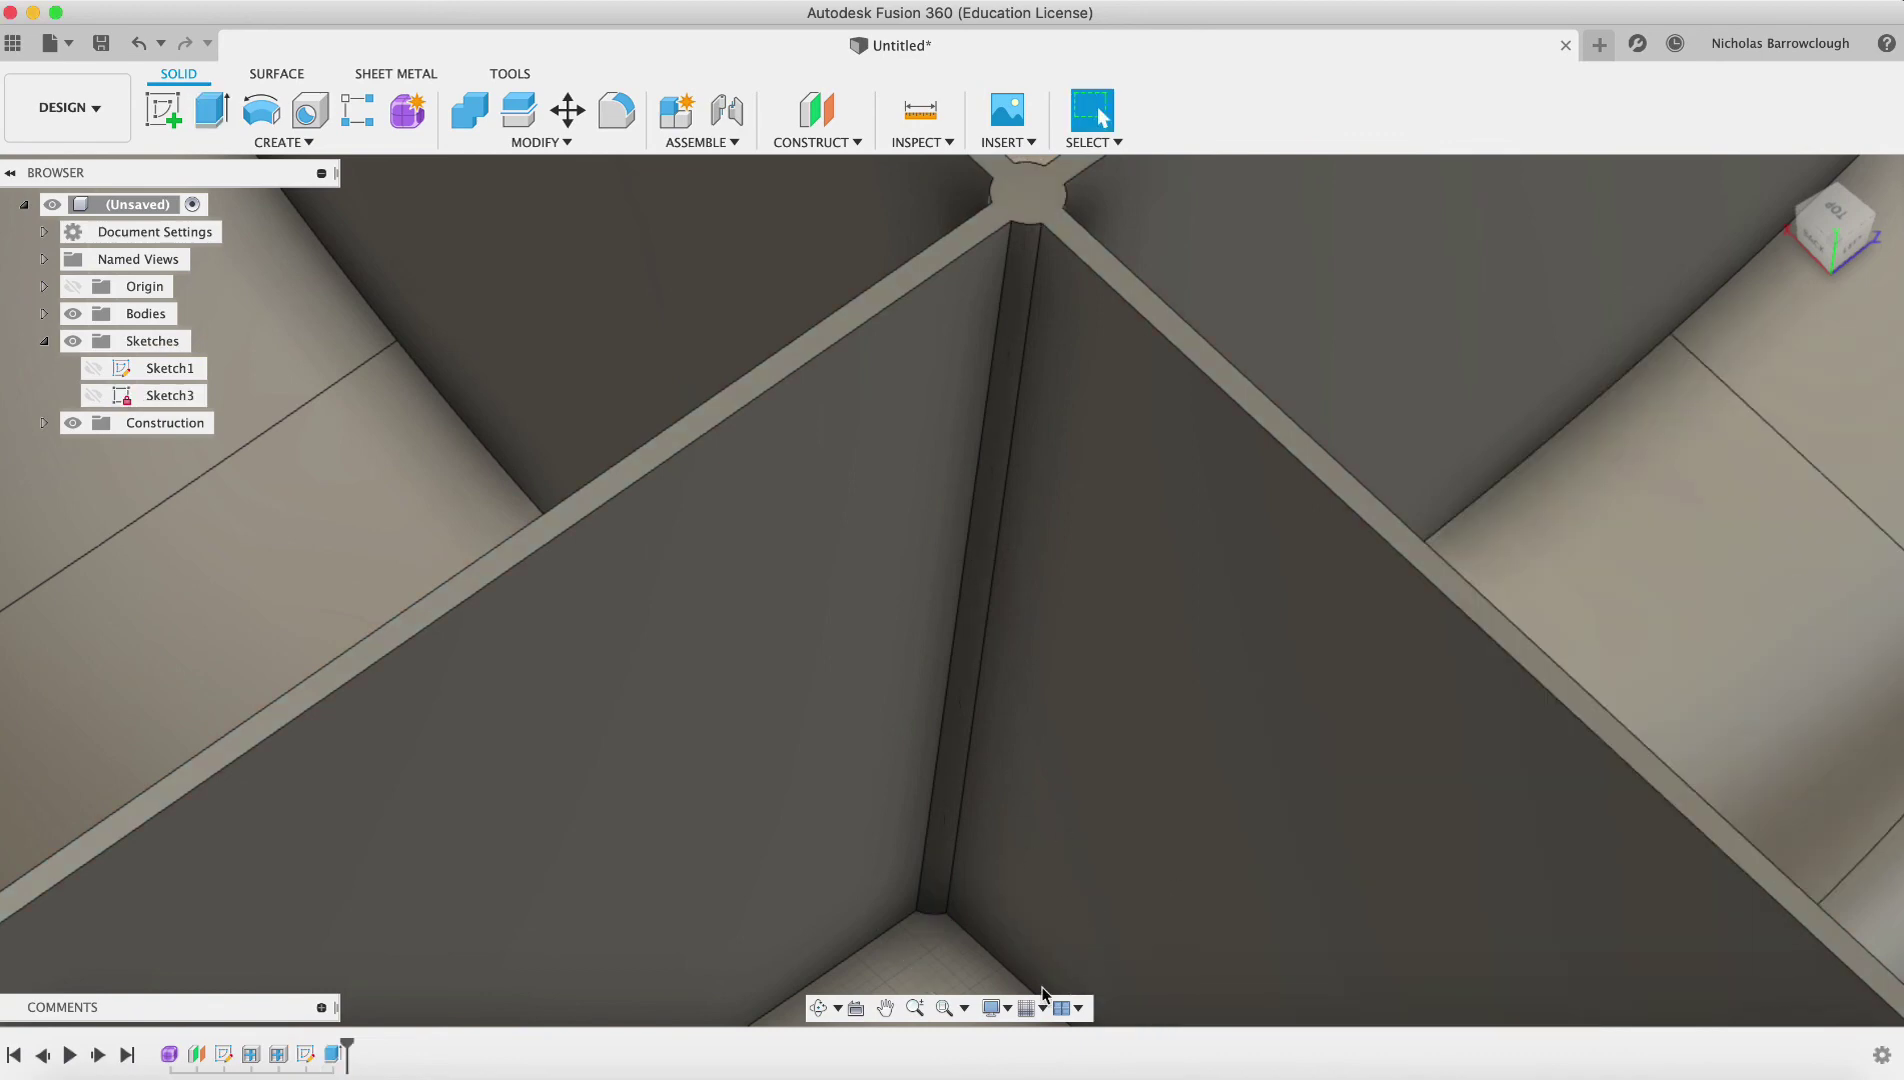
Step: Examine the whole bowl from below and above, including its compartments and the rounded column at the web crossing
{"action": "left_click", "coordinate": [917, 1014]}
{"action": "left_click_drag", "start_coordinate": [1116, 574], "coordinate": [868, 397]}
{"action": "left_click", "coordinate": [823, 1007]}
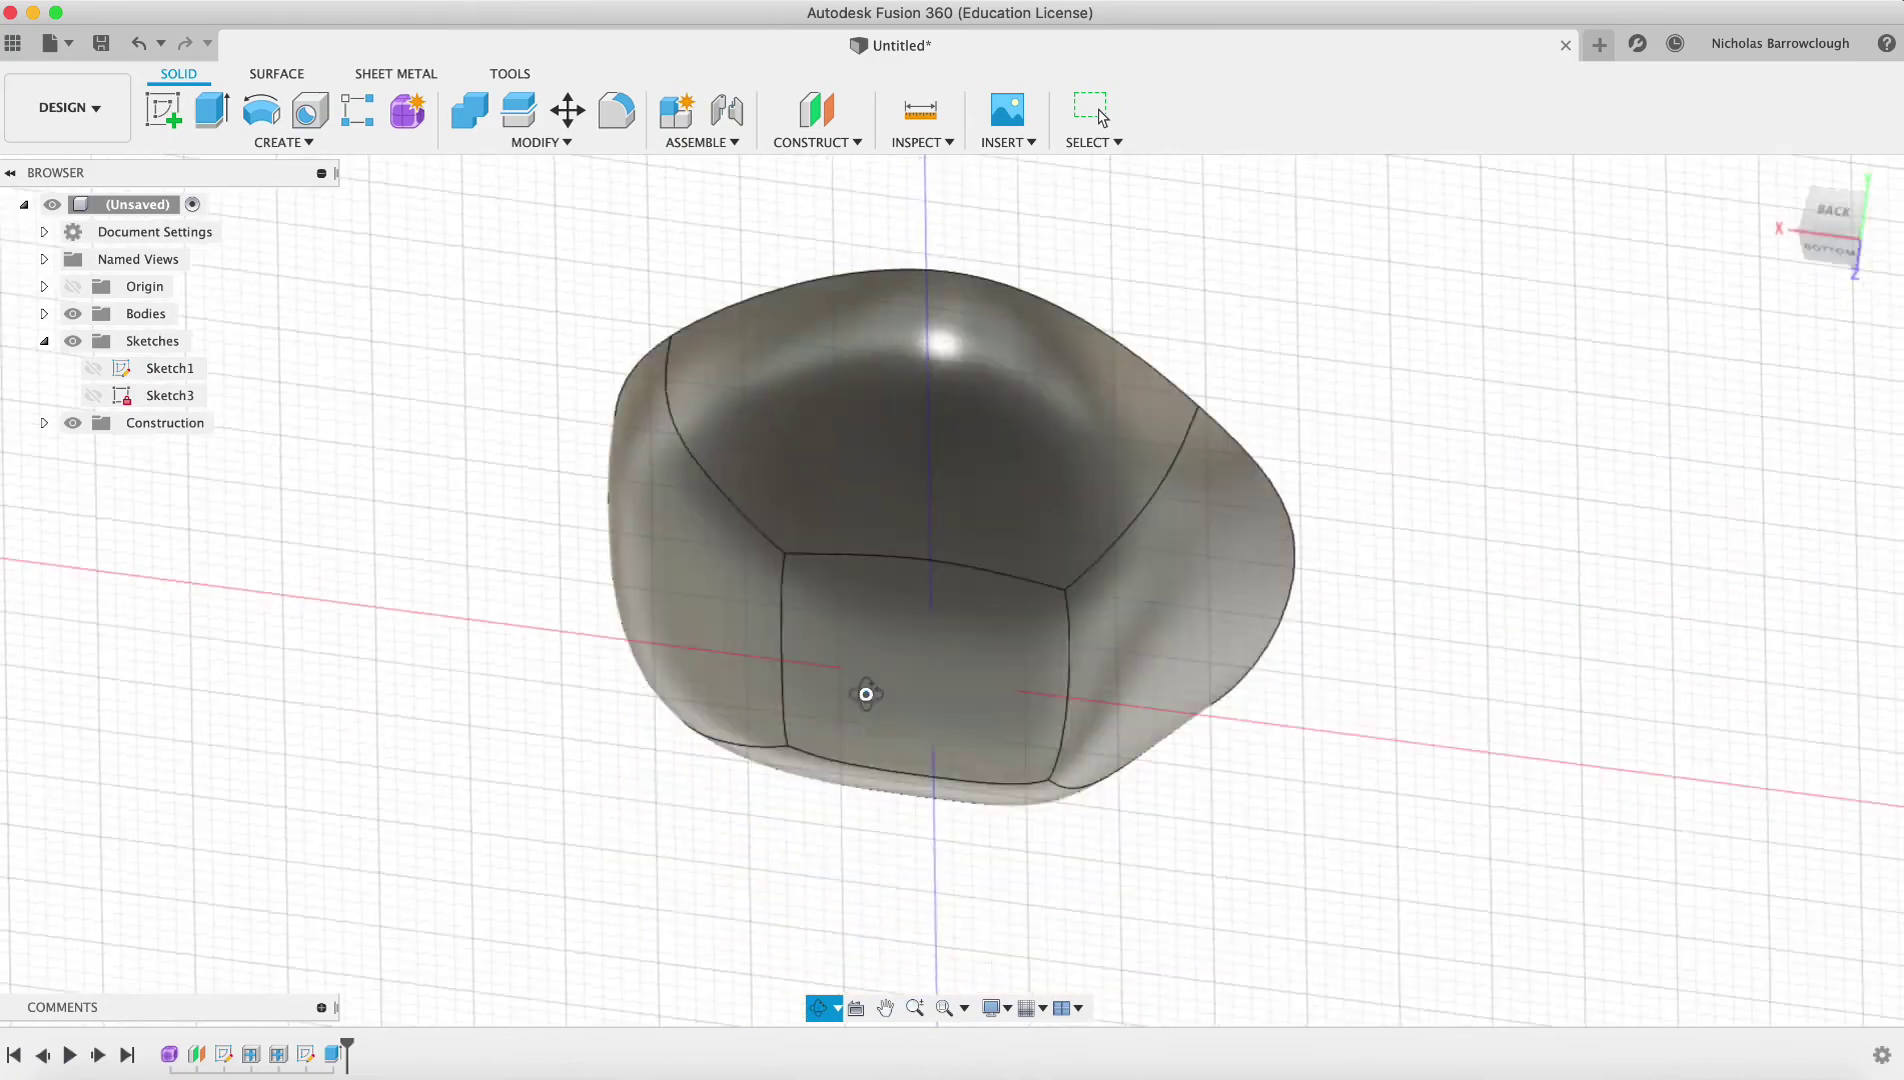
{"action": "left_click_drag", "start_coordinate": [869, 774], "coordinate": [867, 735]}
{"action": "left_click_drag", "start_coordinate": [926, 450], "coordinate": [968, 349]}
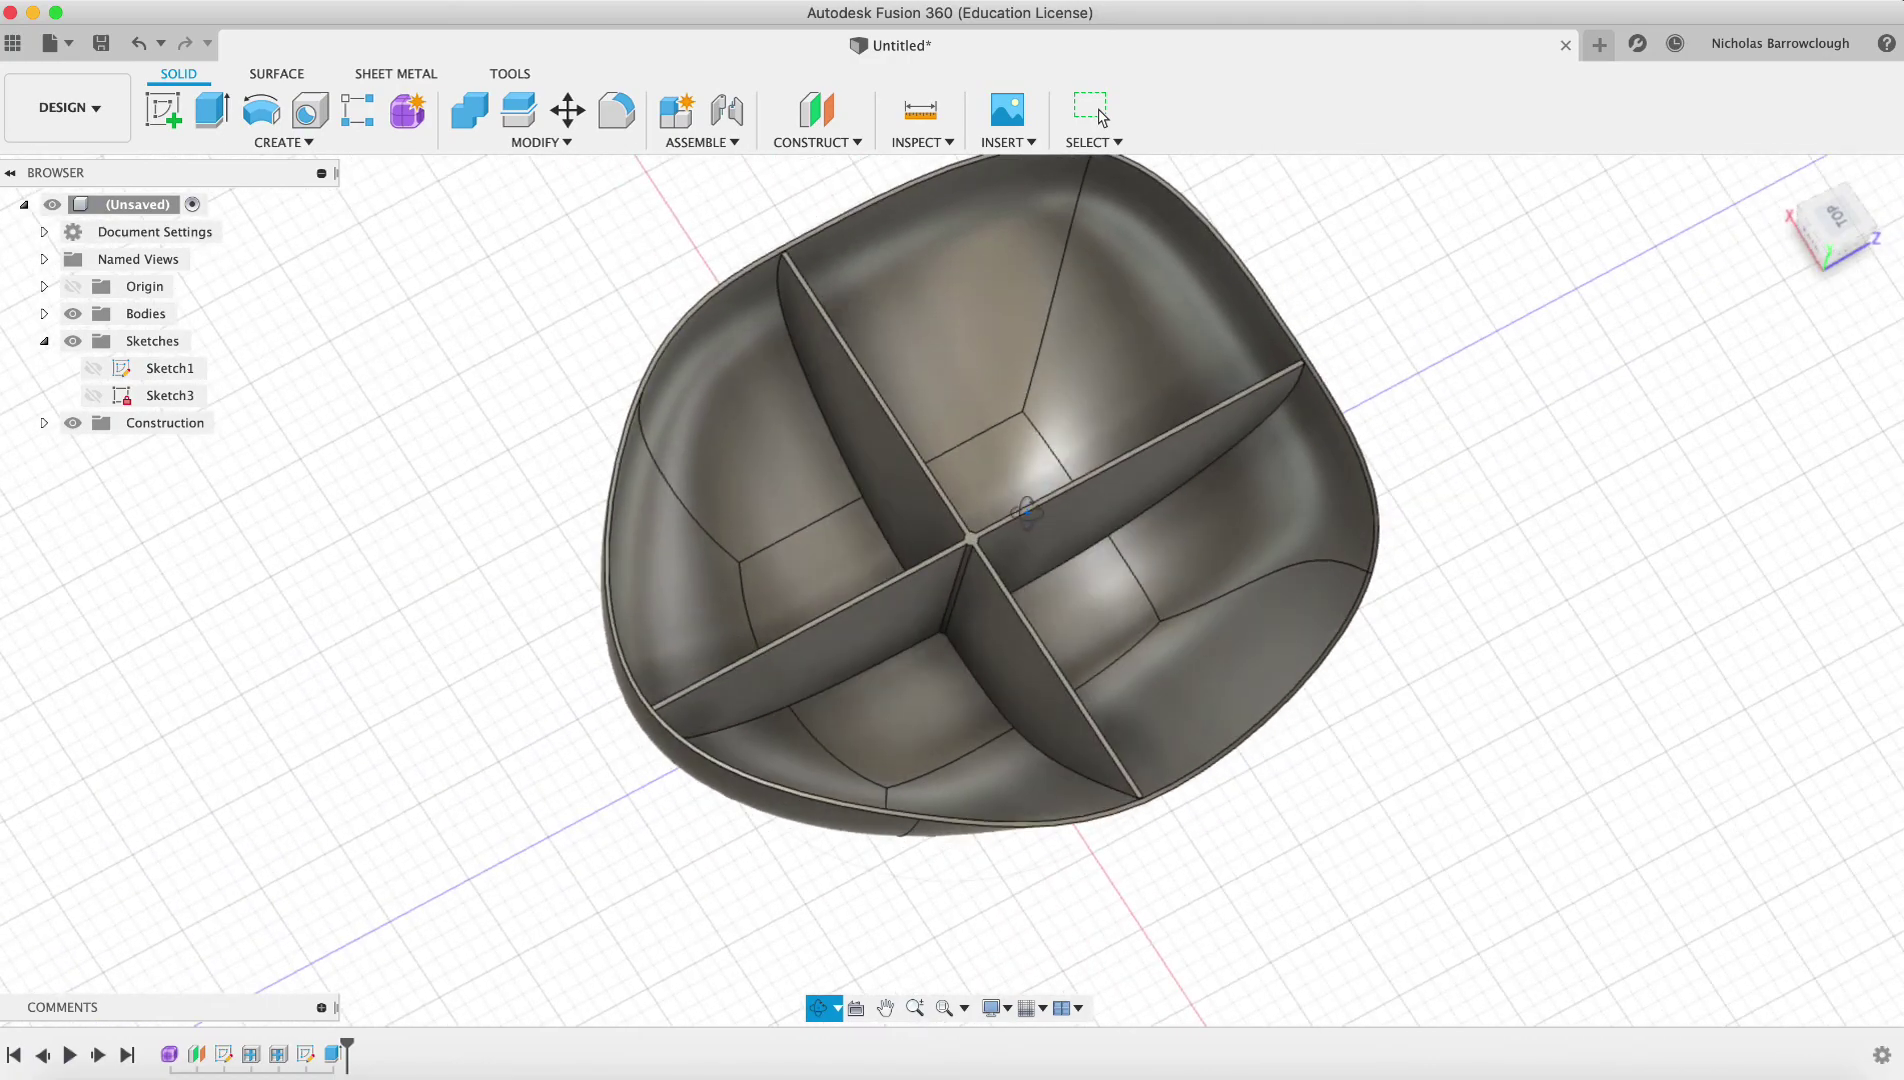
{"action": "mouse_move", "coordinate": [1027, 512]}
{"action": "left_mouse_down"}
{"action": "mouse_move", "coordinate": [960, 519]}
{"action": "mouse_move", "coordinate": [1020, 514]}
{"action": "mouse_move", "coordinate": [987, 488]}
{"action": "mouse_move", "coordinate": [1006, 497]}
{"action": "left_mouse_up"}
{"action": "left_click", "coordinate": [914, 1007]}
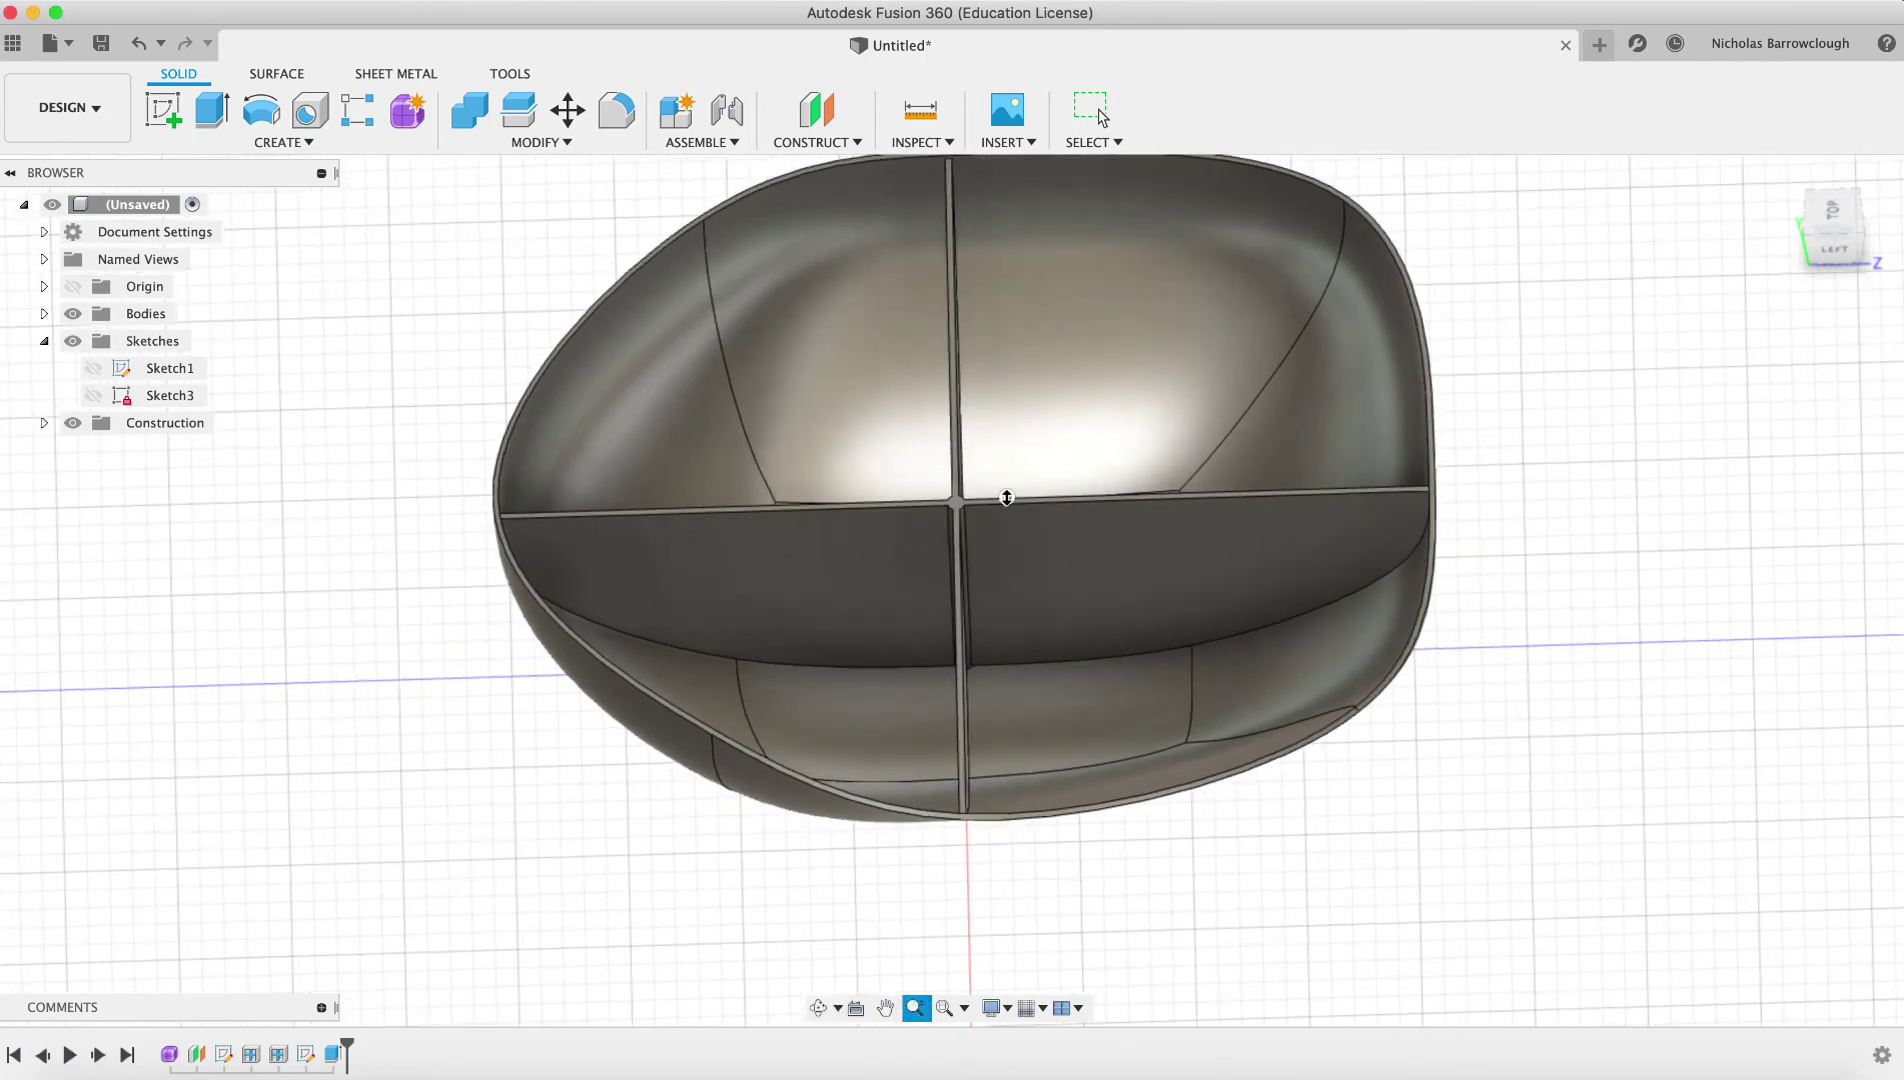
{"action": "left_click", "coordinate": [885, 1007]}
{"action": "left_click_drag", "start_coordinate": [992, 691], "coordinate": [1032, 780]}
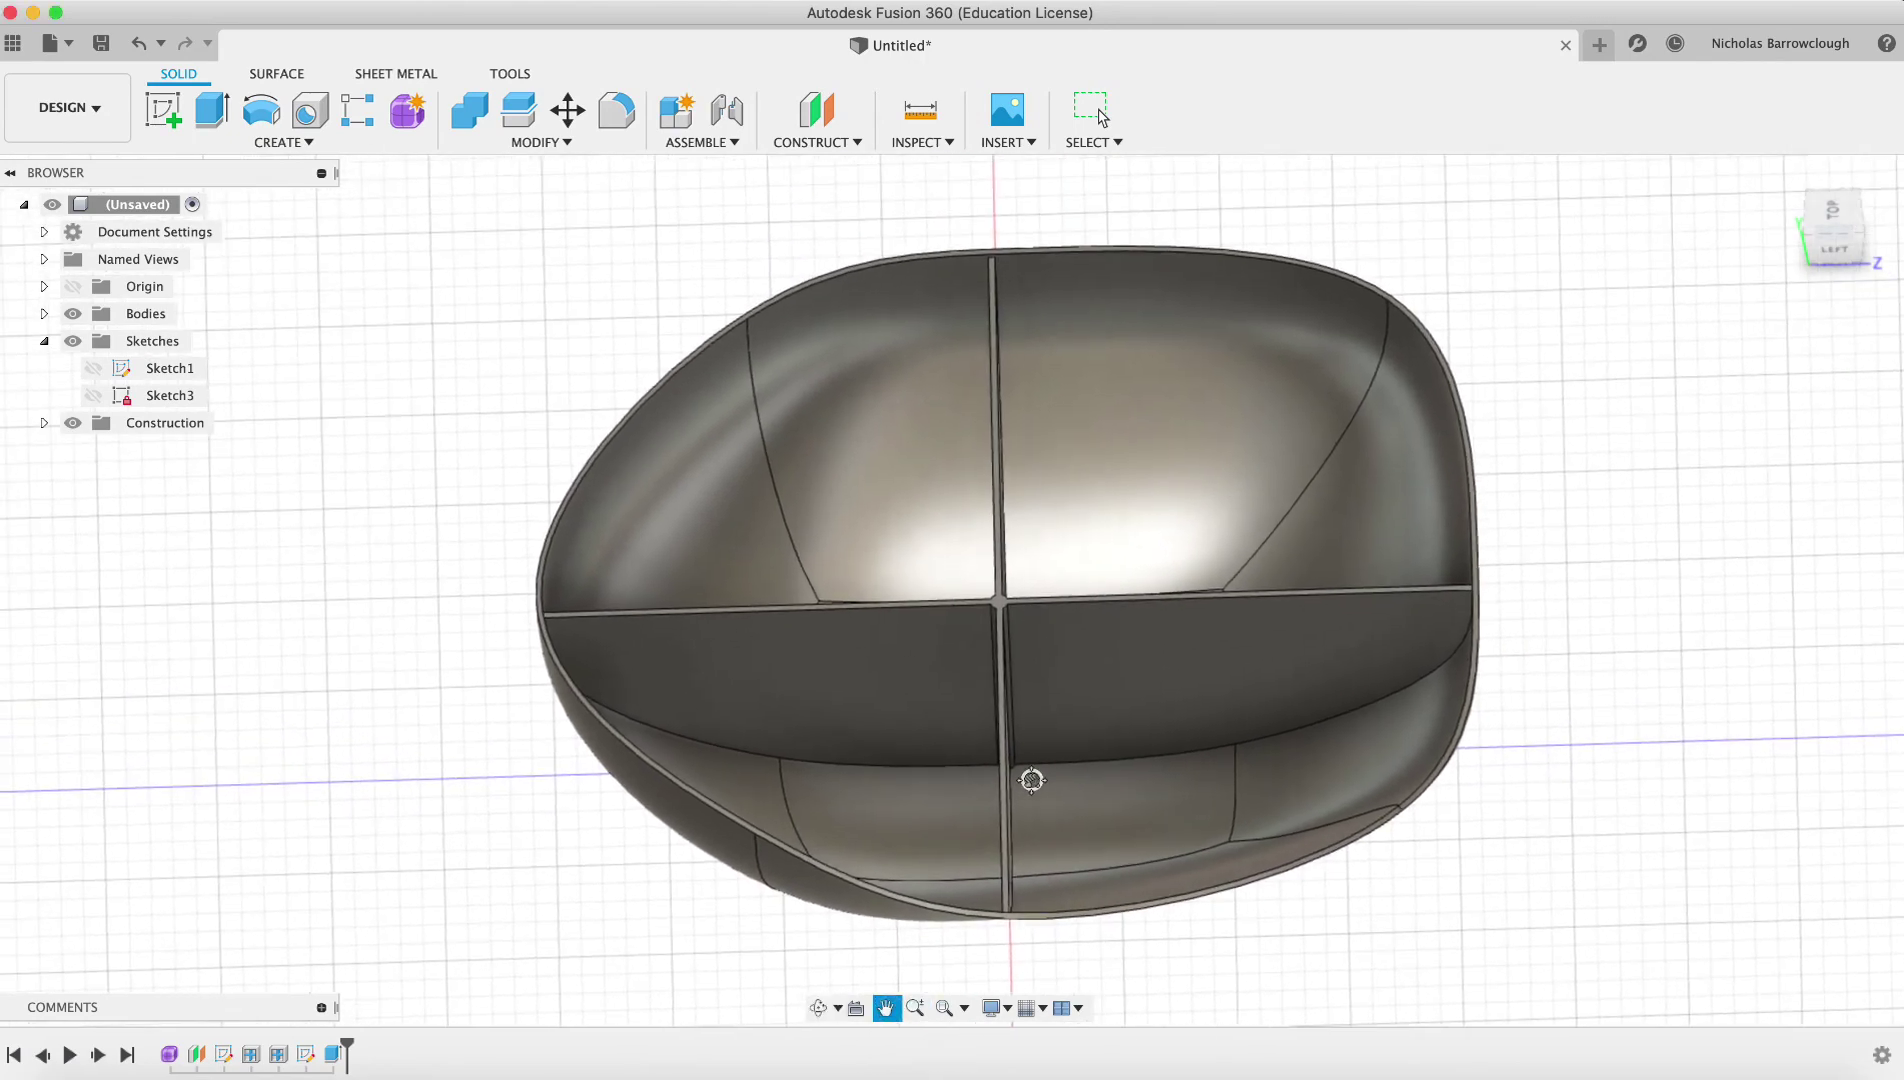